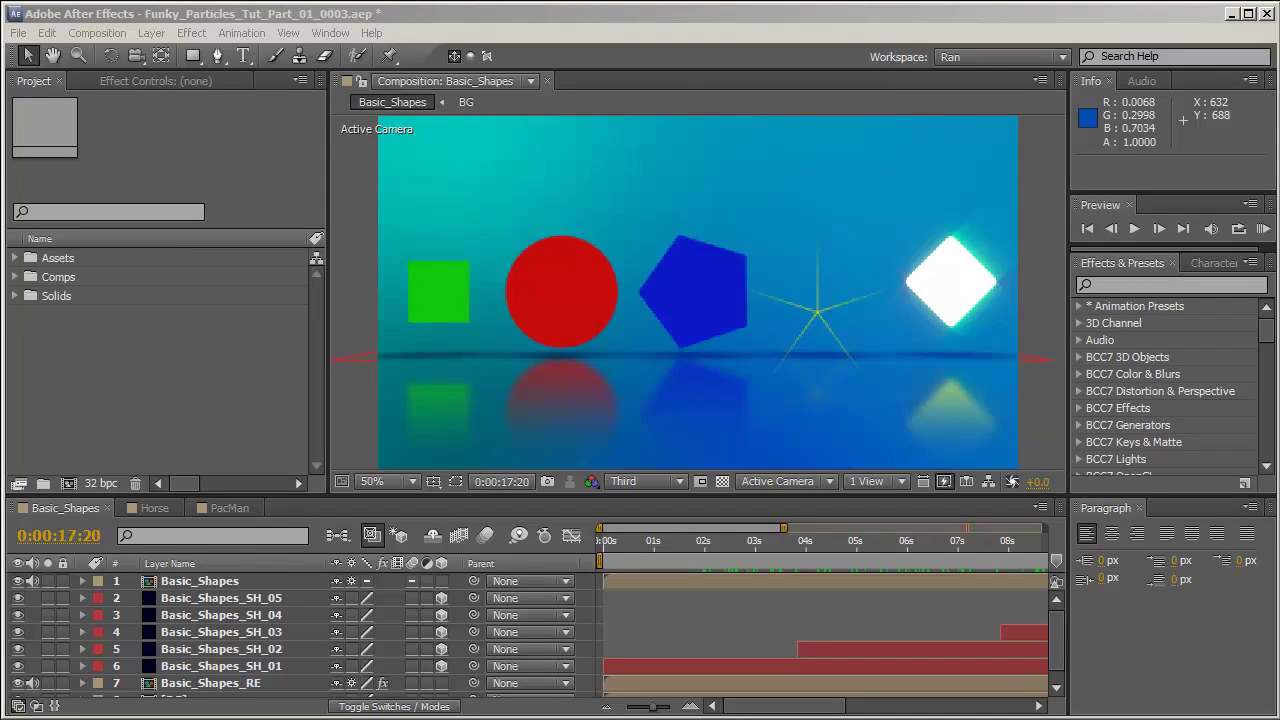
# Step: Add the Funky Audio comp to Comp 1 as a layer
pyautogui.click(1275, 470)
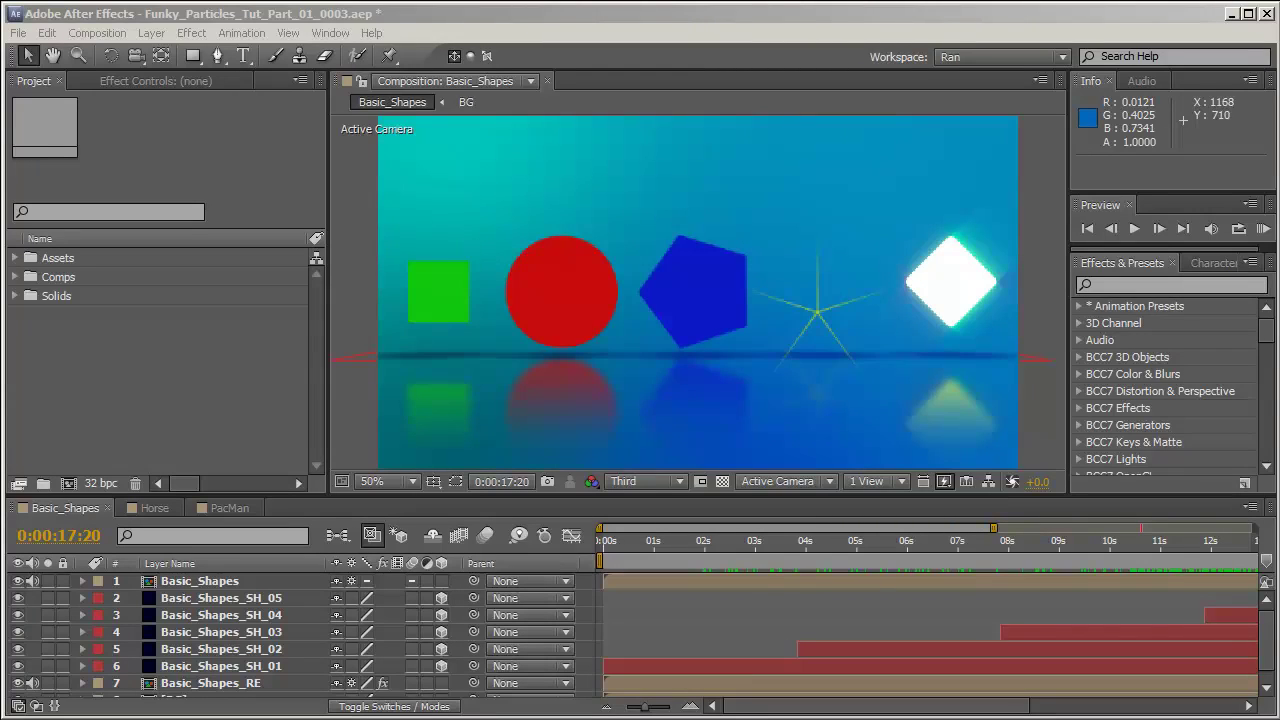
pyautogui.click(860, 16)
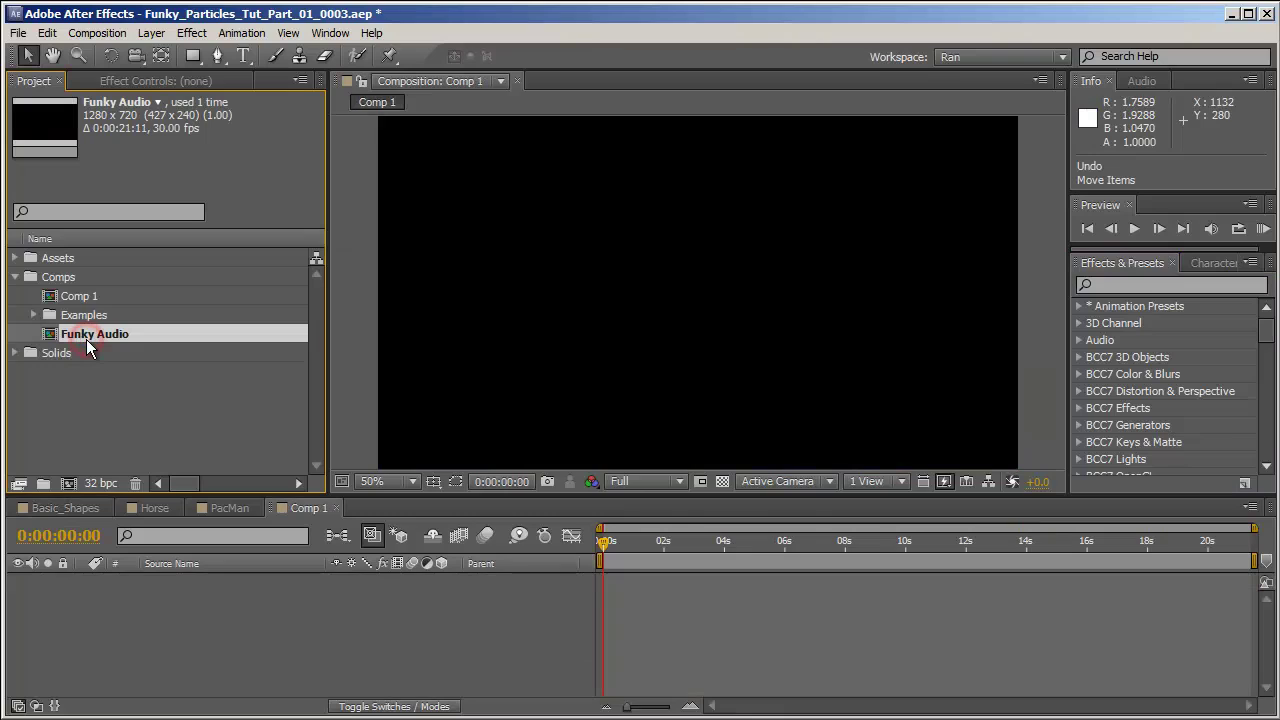
pyautogui.doubleClick(89, 336)
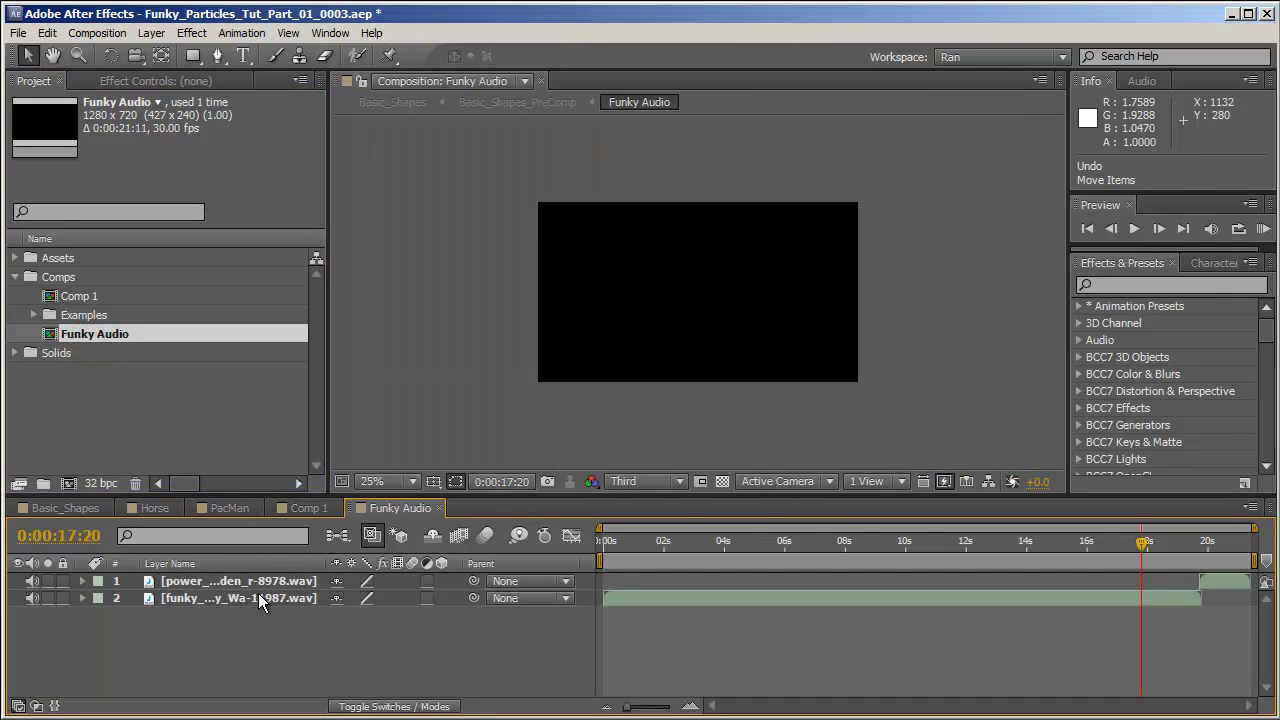
pyautogui.click(439, 508)
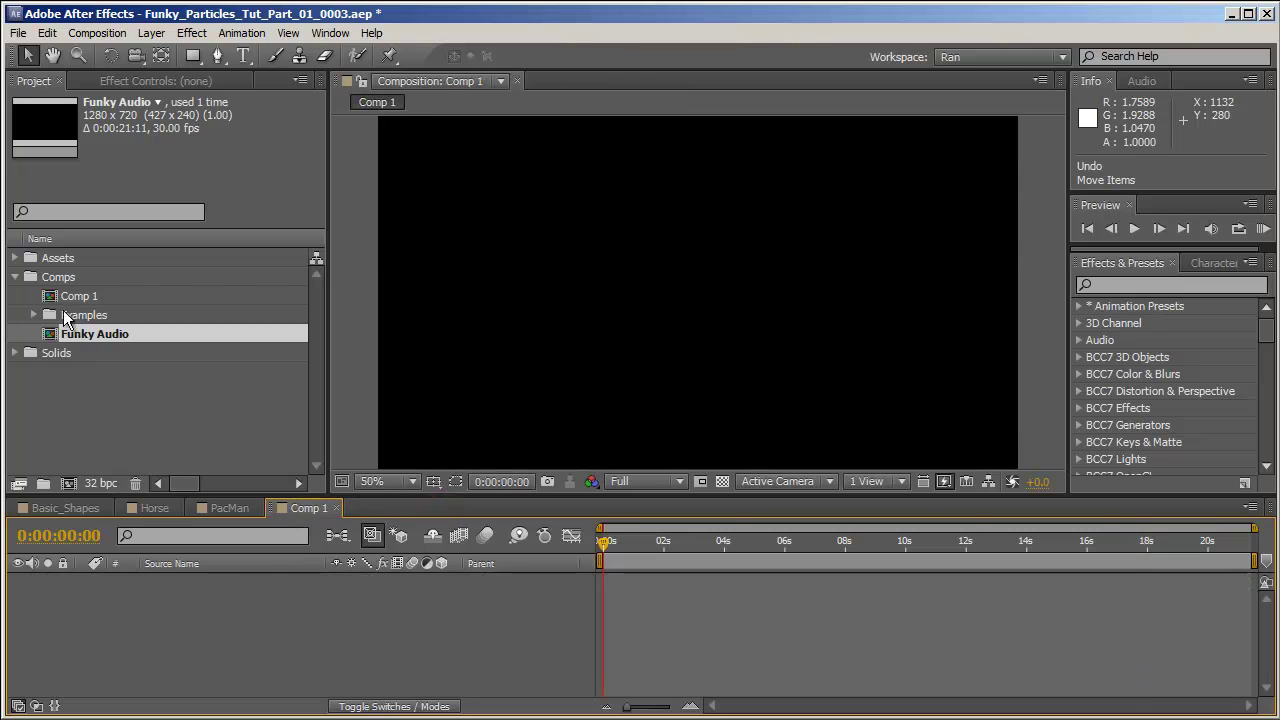
pyautogui.moveTo(78, 334); pyautogui.dragTo(147, 625)
# Step: Add a new adjustment layer to Comp 1 named Sound-keys
pyautogui.rightClick(147, 630)
pyautogui.moveTo(210, 648)
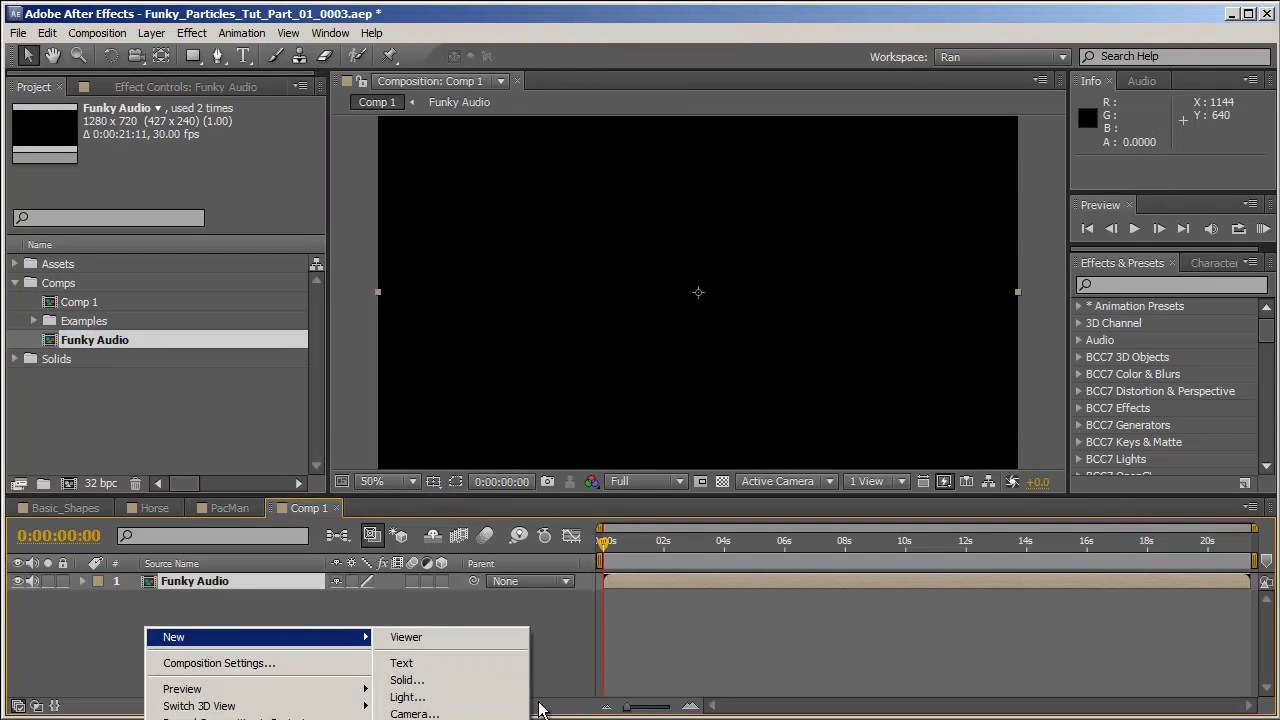
pyautogui.hotkey('ctrl', 'alt', 'y')
pyautogui.press('Return')
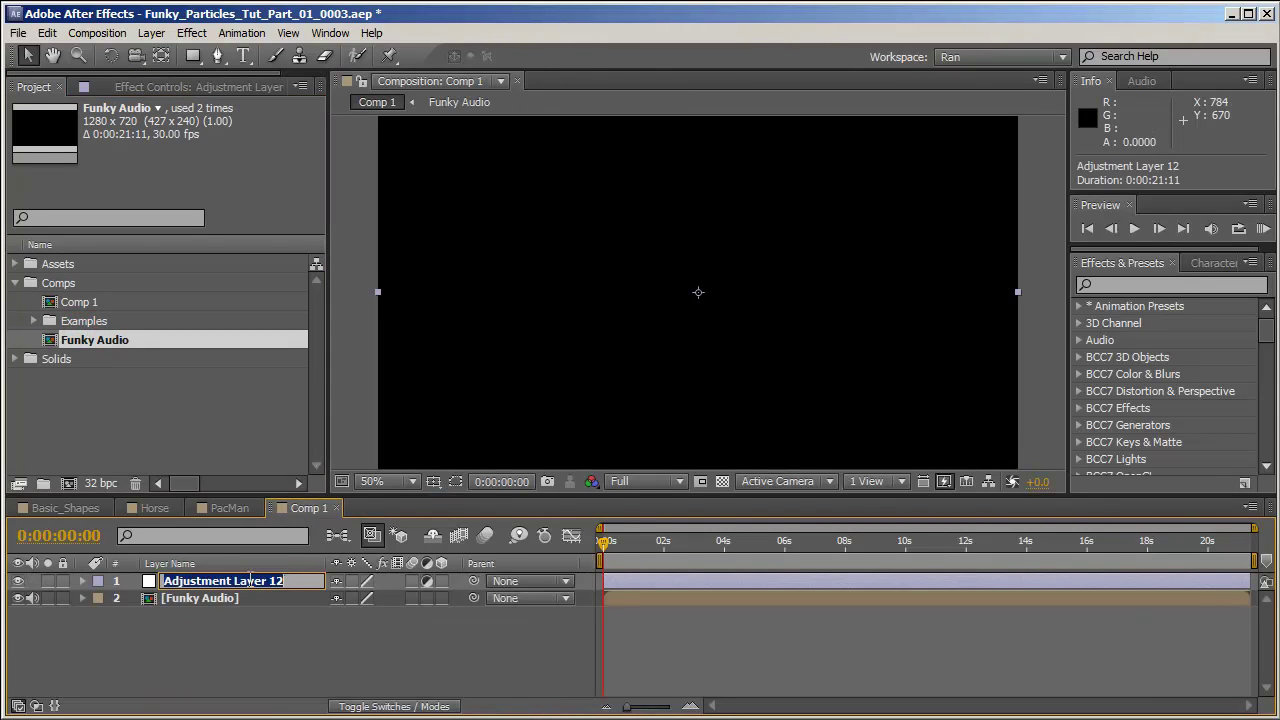
pyautogui.write('Sound-keys')
pyautogui.press('Return')
# Step: Search Effects & Presets for Sound Keys and apply it to the Sound-keys layer
pyautogui.click(1200, 283)
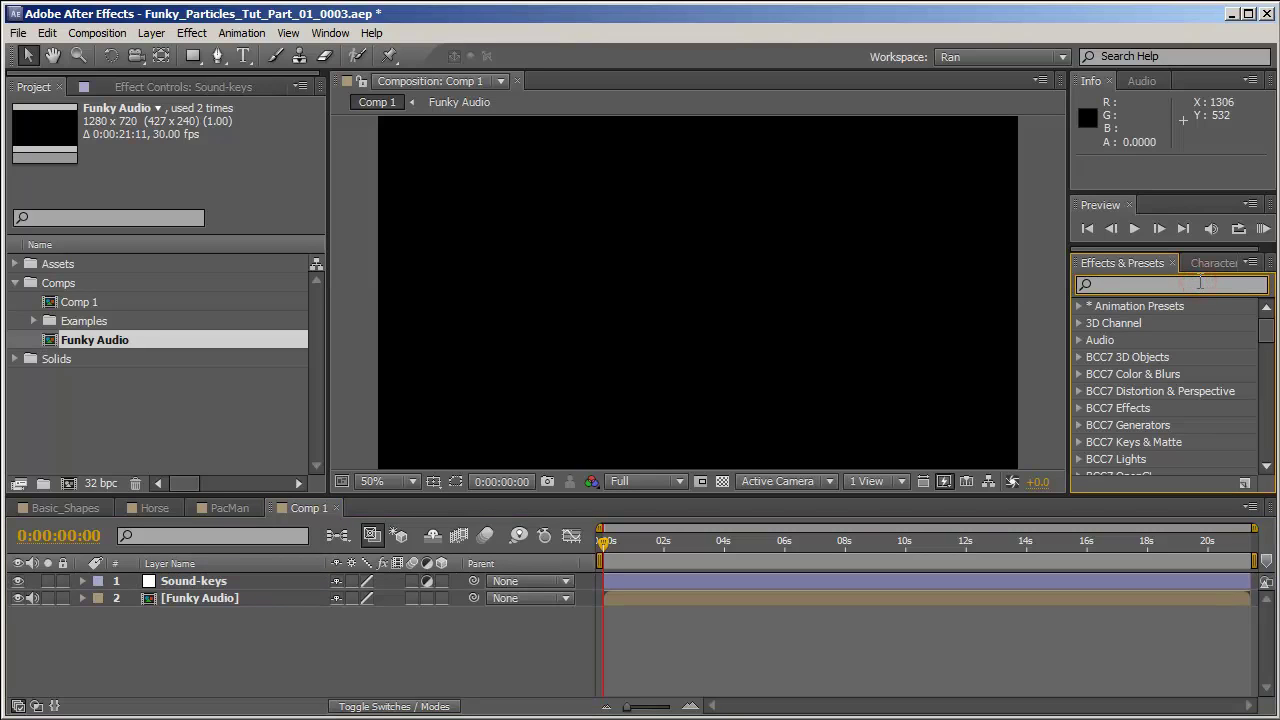
pyautogui.write('soun')
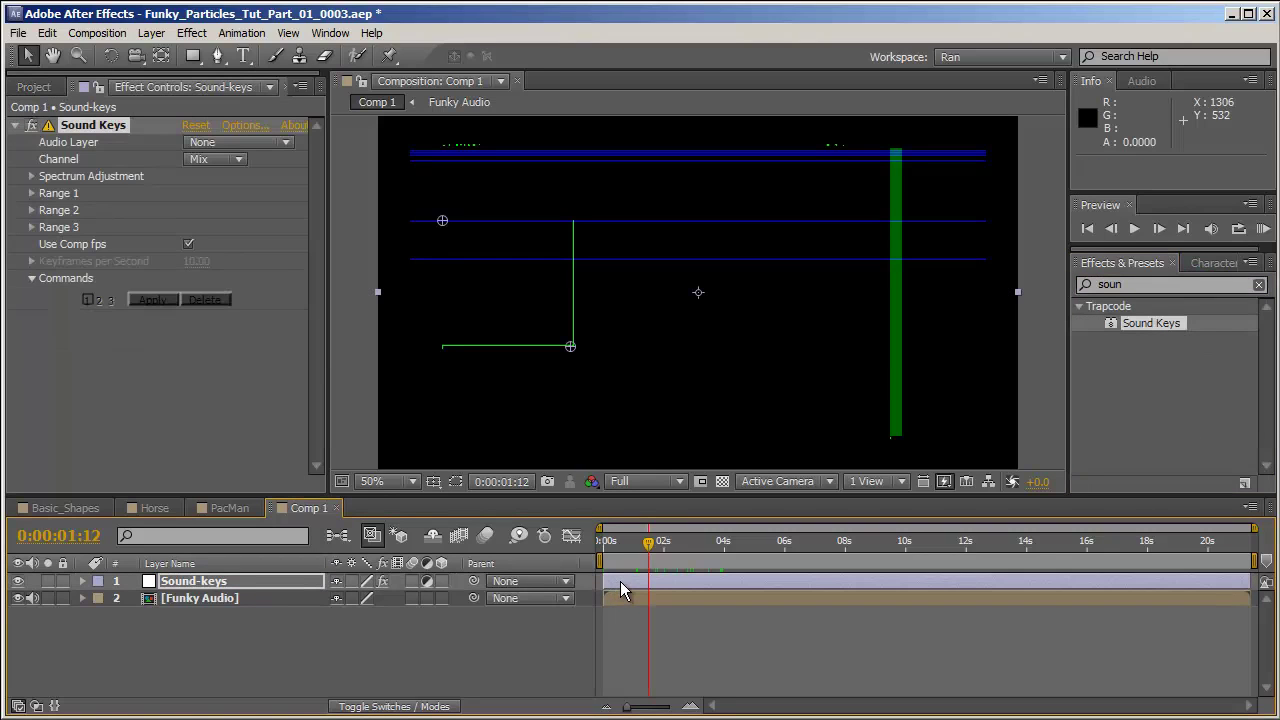
pyautogui.moveTo(668, 558)
pyautogui.mouseDown()
pyautogui.moveTo(994, 557)
pyautogui.moveTo(660, 546)
pyautogui.mouseUp()
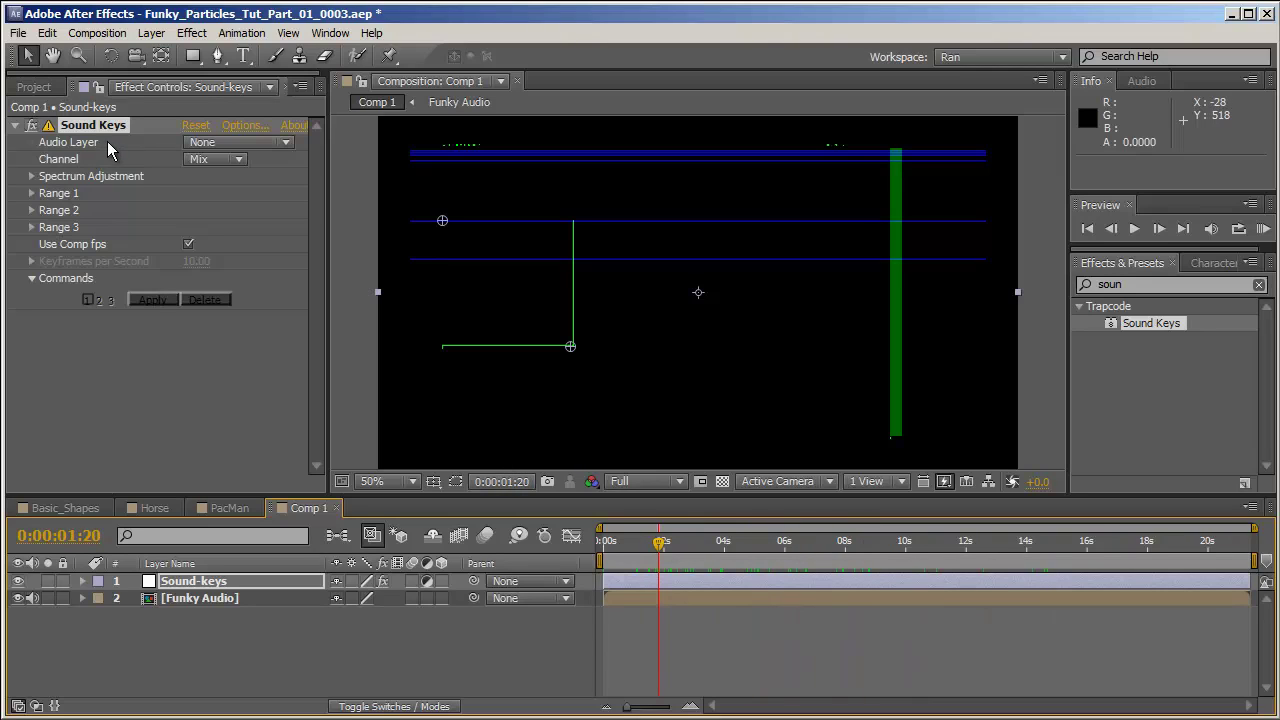
# Step: Set the Sound Keys Audio Layer to 2. Funky Audio, scrub the spectrum, and run a preview
pyautogui.click(234, 143)
pyautogui.click(98, 433)
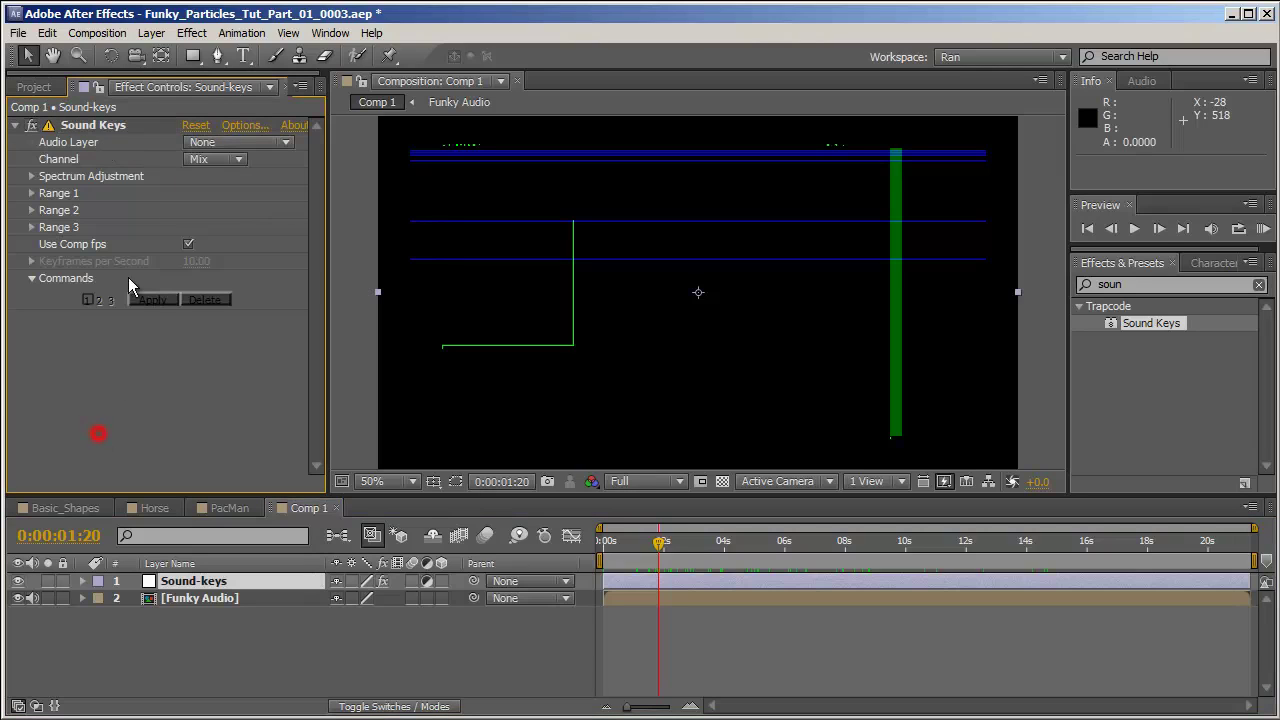
pyautogui.click(234, 143)
pyautogui.click(238, 204)
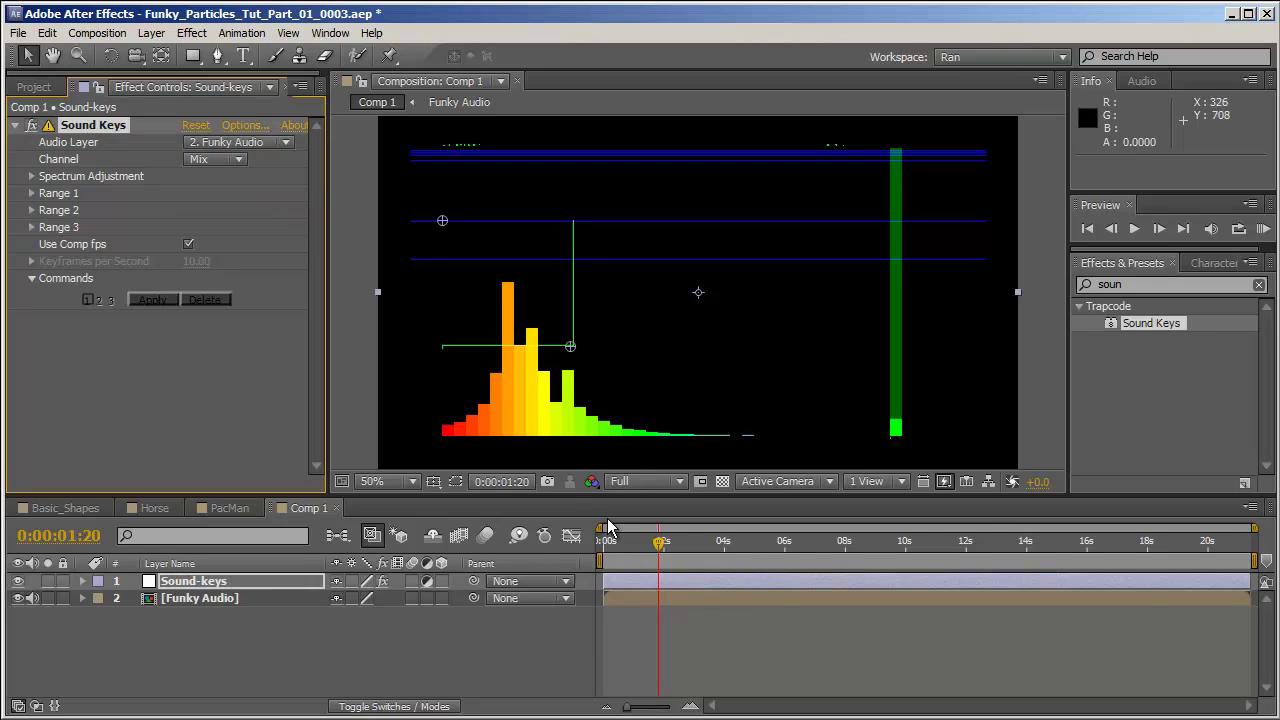
pyautogui.moveTo(667, 557); pyautogui.dragTo(1020, 572)
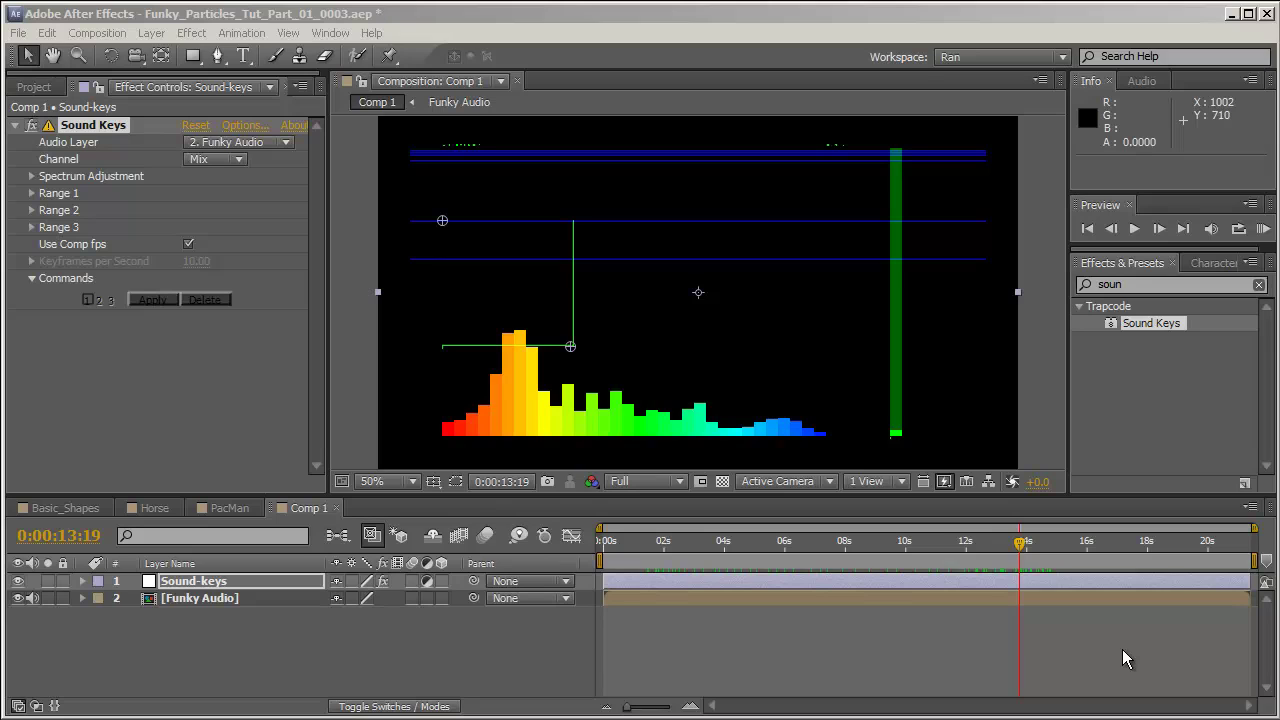
pyautogui.press('KP_0')
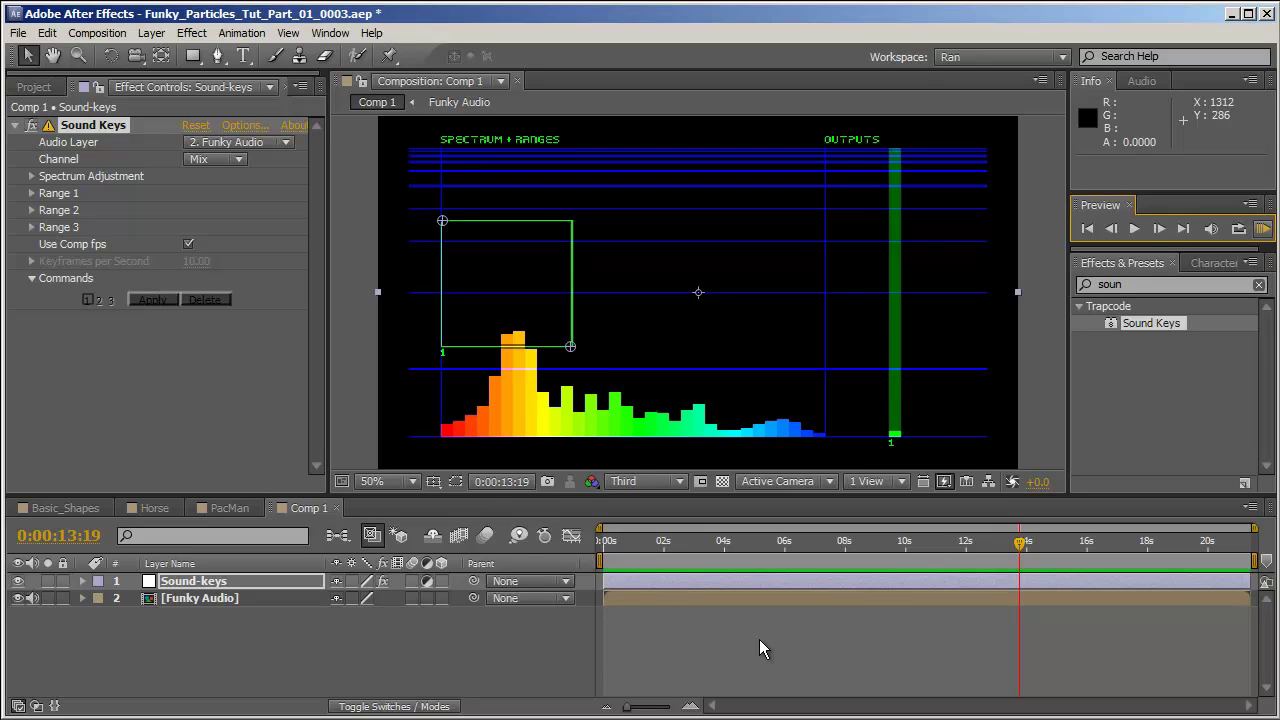
pyautogui.click(1262, 232)
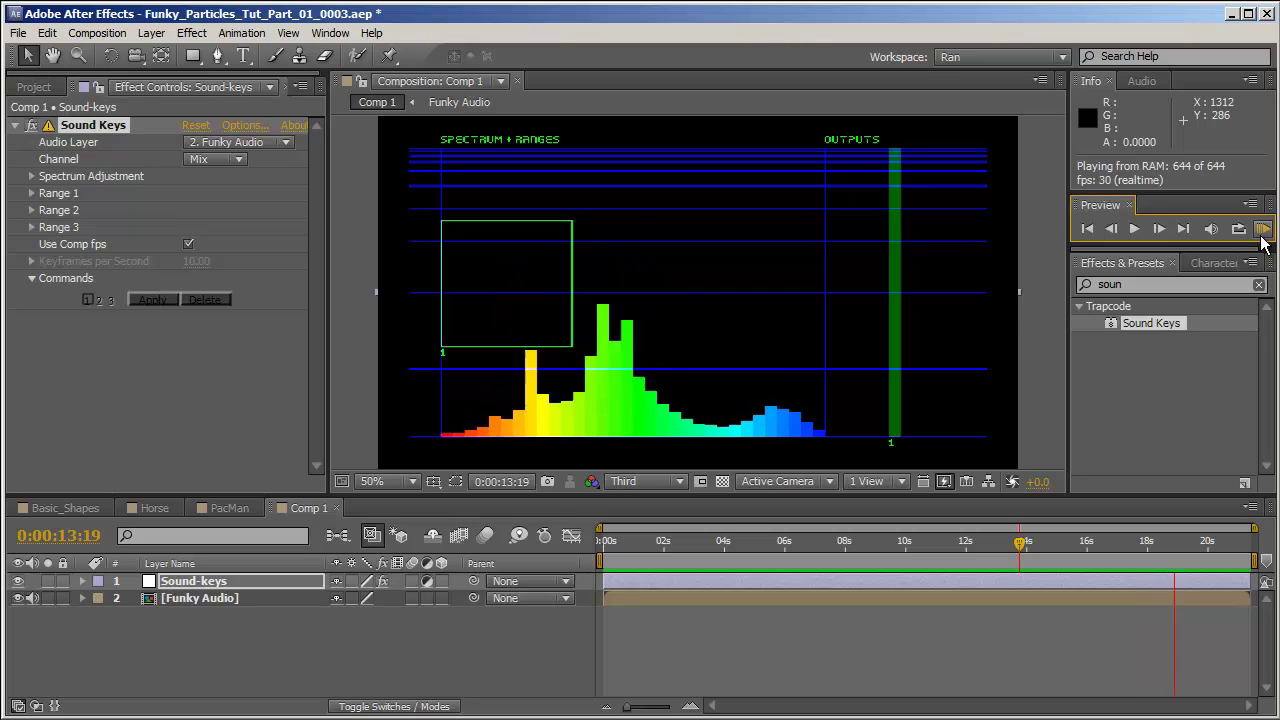
pyautogui.click(848, 612)
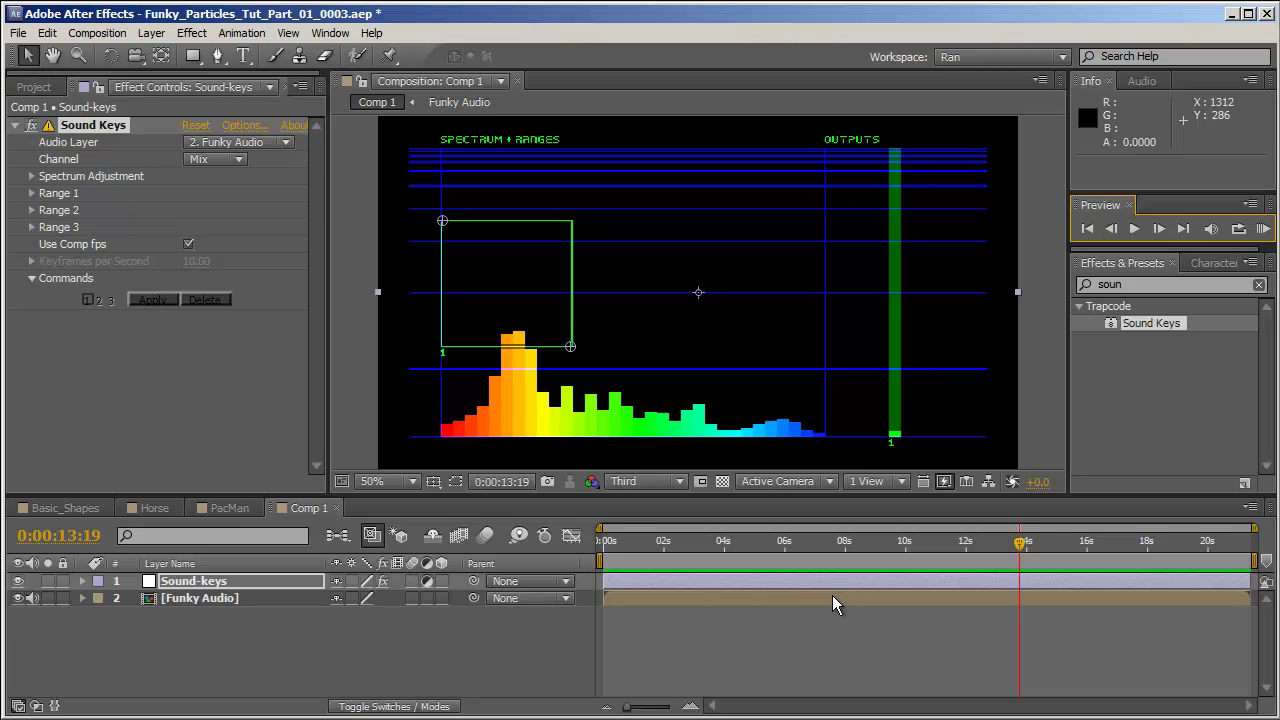
# Step: Narrow the Range 1 box from its right side around the bass peak, checking around 7 and 1.5 seconds
pyautogui.moveTo(857, 558); pyautogui.dragTo(906, 552)
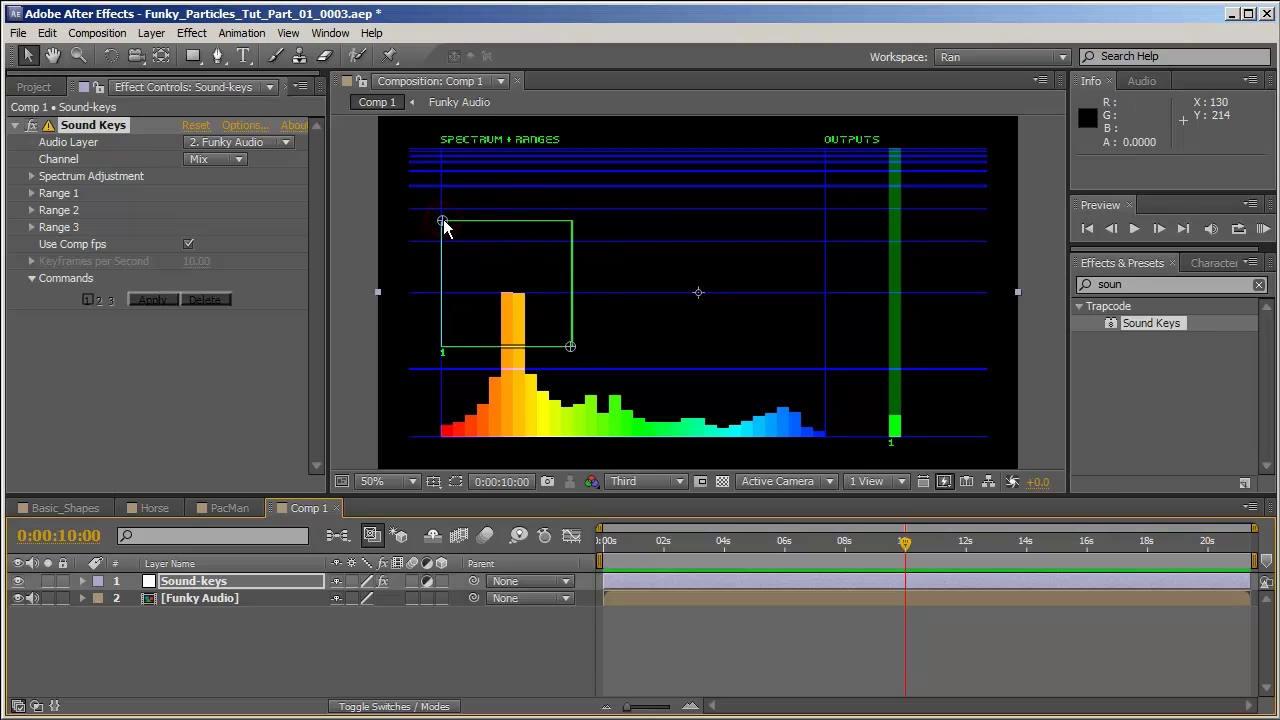
pyautogui.moveTo(570, 346)
pyautogui.mouseDown()
pyautogui.moveTo(535, 355)
pyautogui.moveTo(555, 365)
pyautogui.mouseUp()
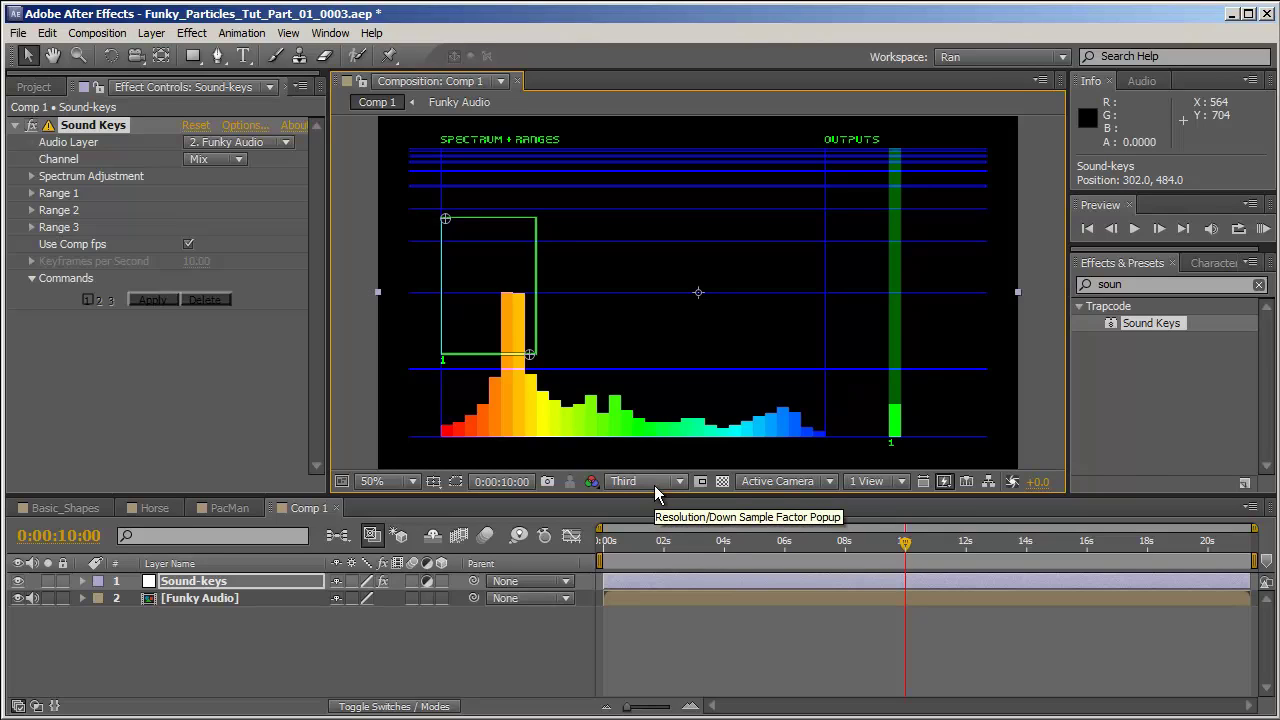
pyautogui.moveTo(607, 545); pyautogui.dragTo(667, 558)
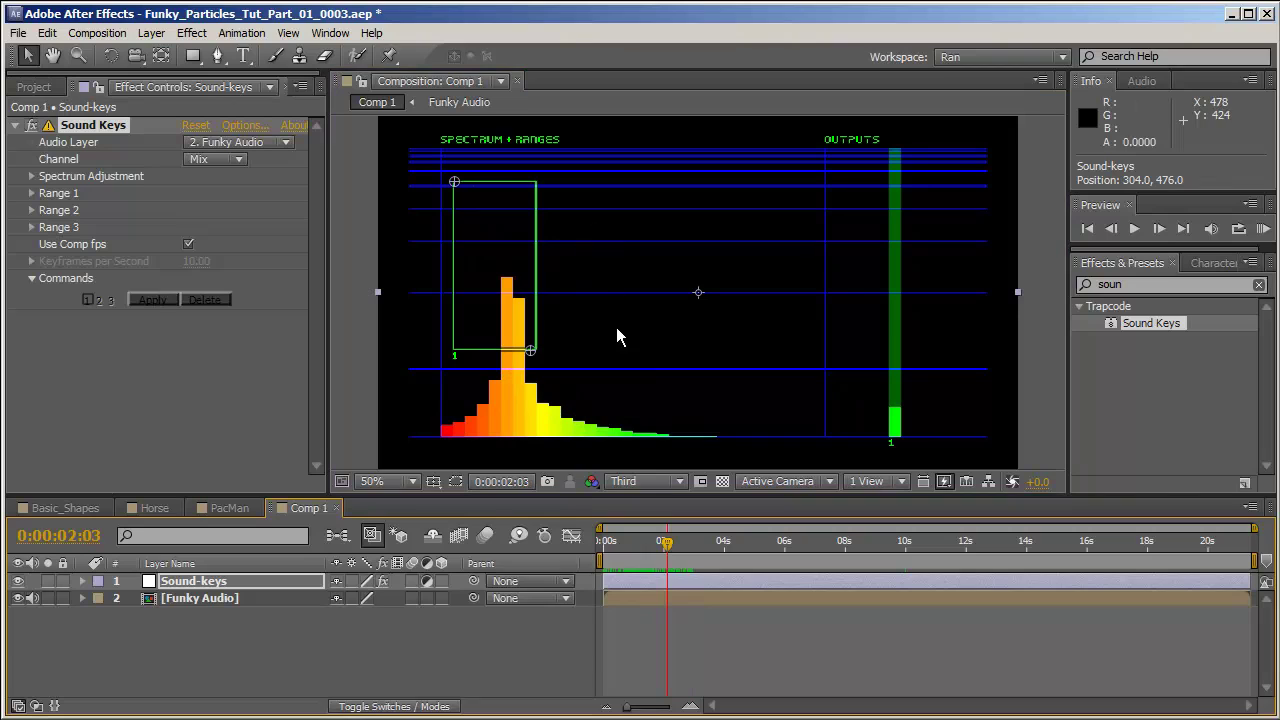
# Step: Shrink Range 1 to the single tallest orange bar, extended to the baseline with its top edge raised
pyautogui.moveTo(535, 351); pyautogui.dragTo(524, 457)
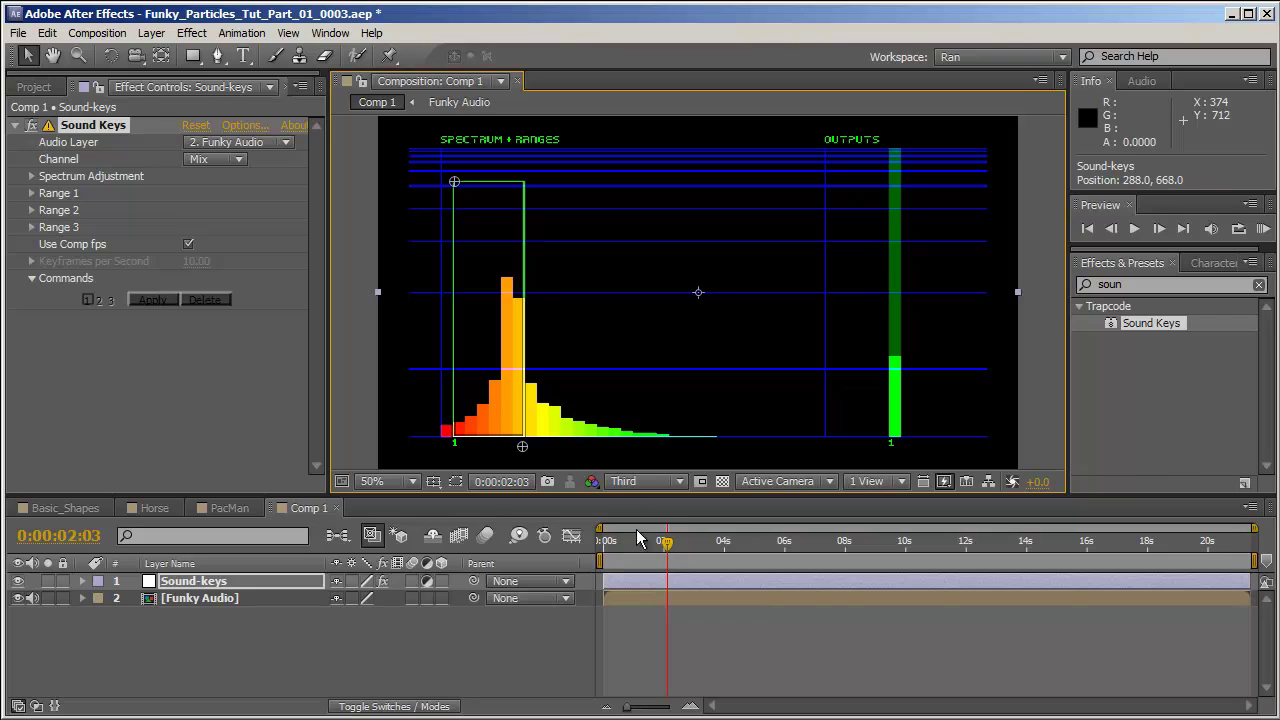
pyautogui.moveTo(454, 182); pyautogui.dragTo(505, 279)
pyautogui.moveTo(668, 543); pyautogui.dragTo(721, 567)
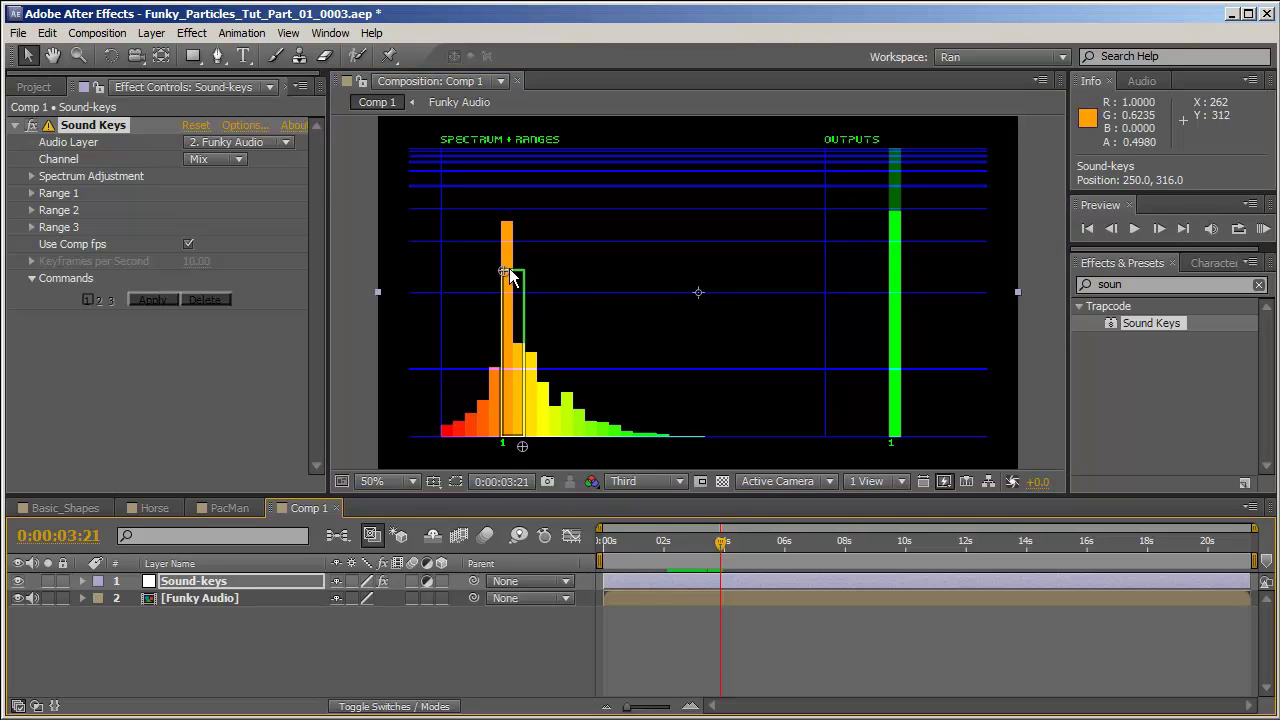
pyautogui.moveTo(504, 278); pyautogui.dragTo(504, 214)
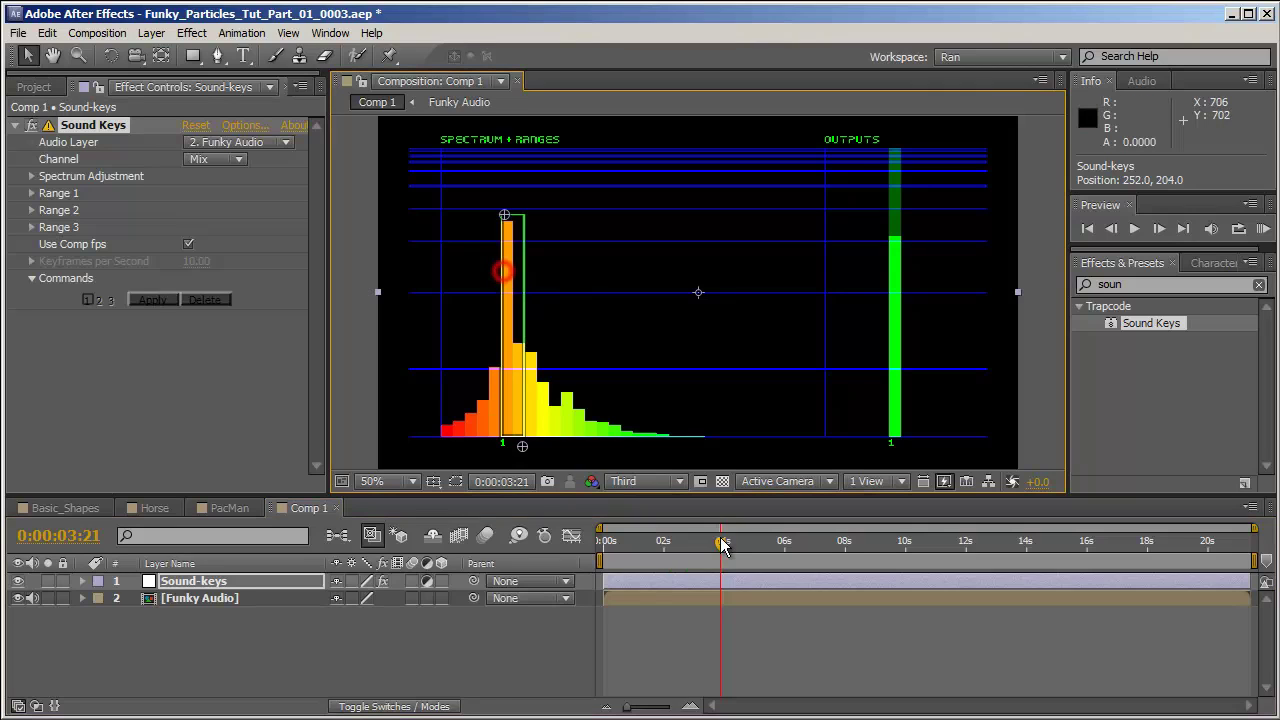
pyautogui.moveTo(720, 541); pyautogui.dragTo(781, 571)
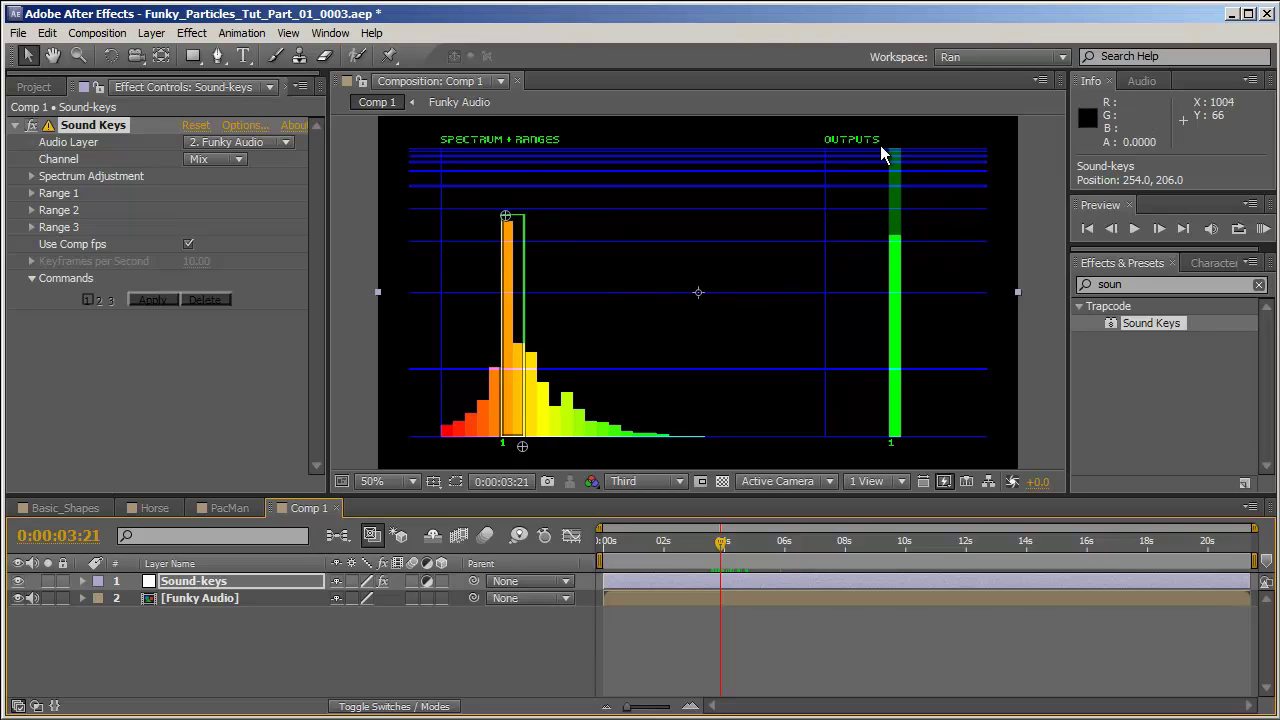
pyautogui.moveTo(522, 446); pyautogui.dragTo(510, 448)
pyautogui.moveTo(666, 548)
pyautogui.mouseDown()
pyautogui.moveTo(651, 545)
pyautogui.moveTo(659, 562)
pyautogui.mouseUp()
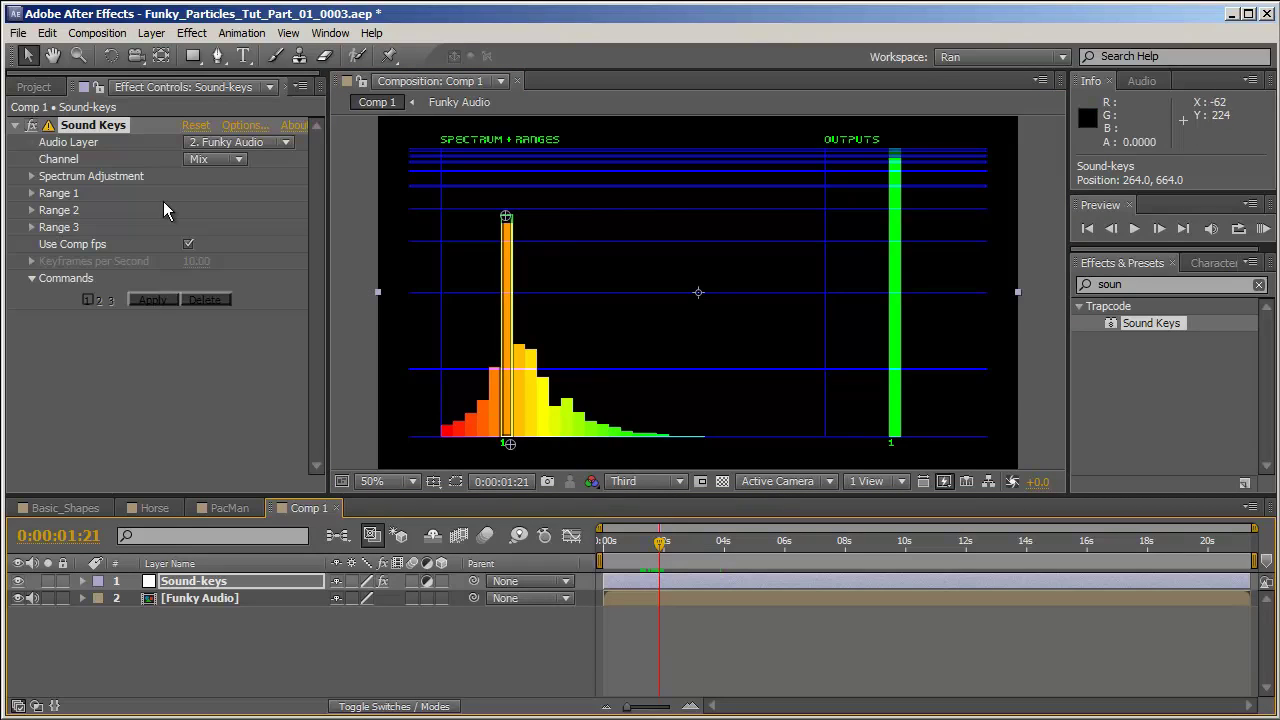
# Step: Bake Range 1 into Output 1 keyframes on Sound-keys and reveal them with U
pyautogui.click(150, 300)
pyautogui.click(236, 625)
pyautogui.click(212, 584)
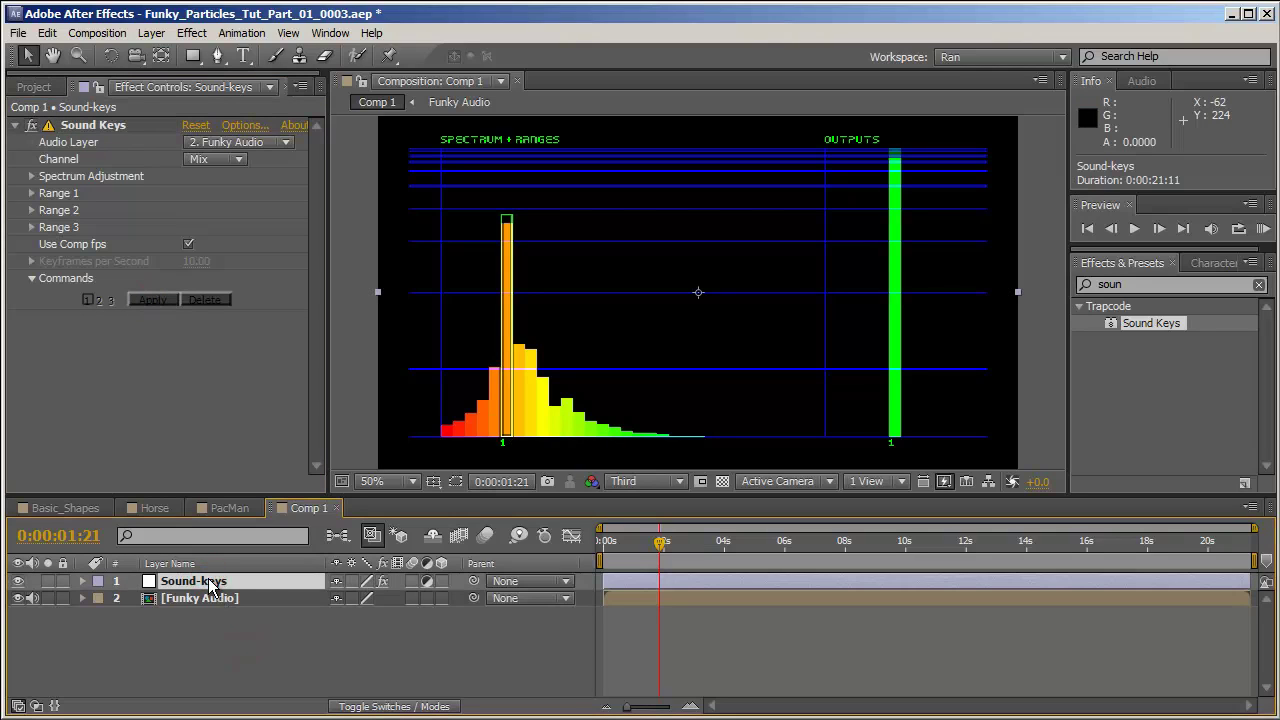
pyautogui.press('u')
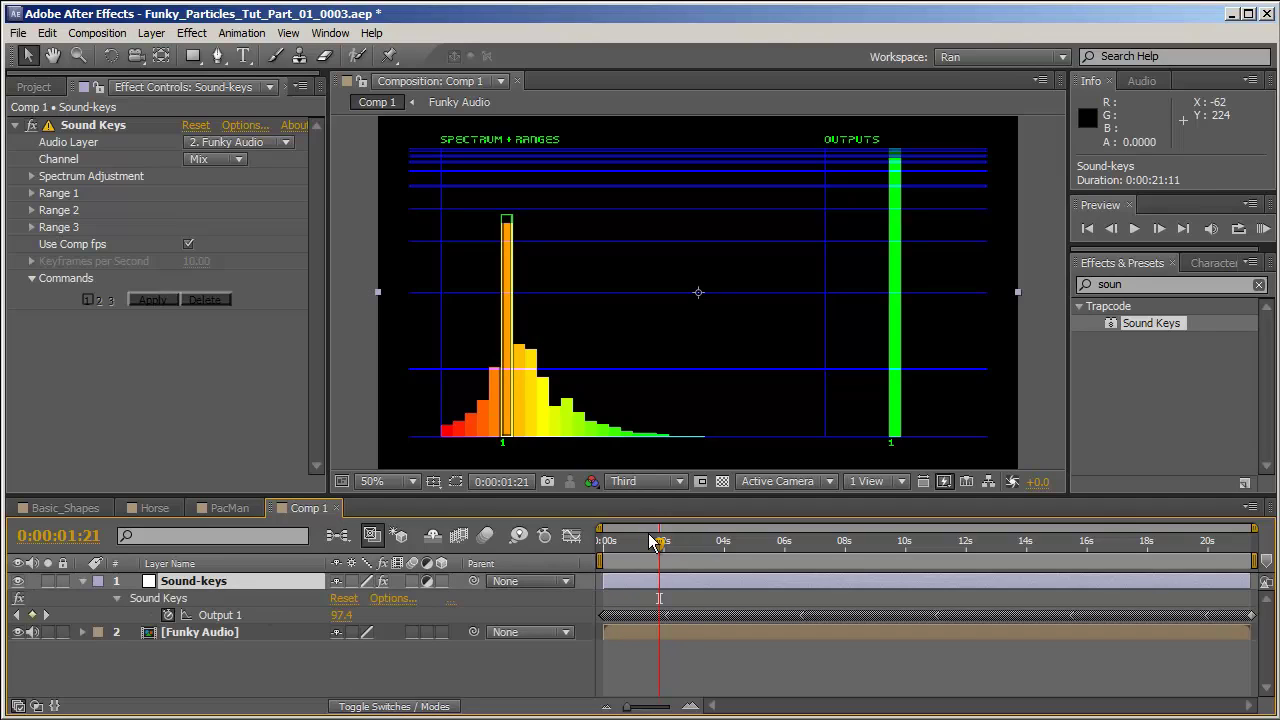
pyautogui.press('space')
# Step: Inspect Output 1 as a value graph, zoomed to about 2–7 seconds, scrubbing the first second
pyautogui.click(218, 614)
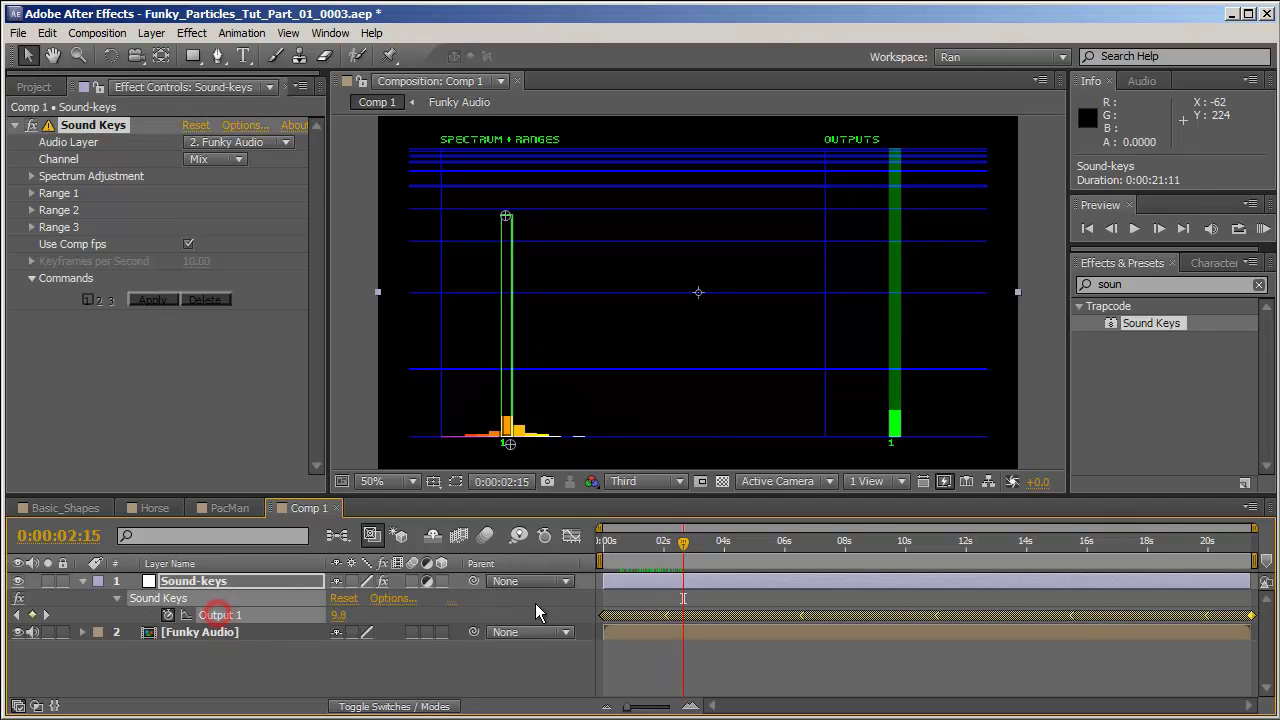
pyautogui.click(571, 536)
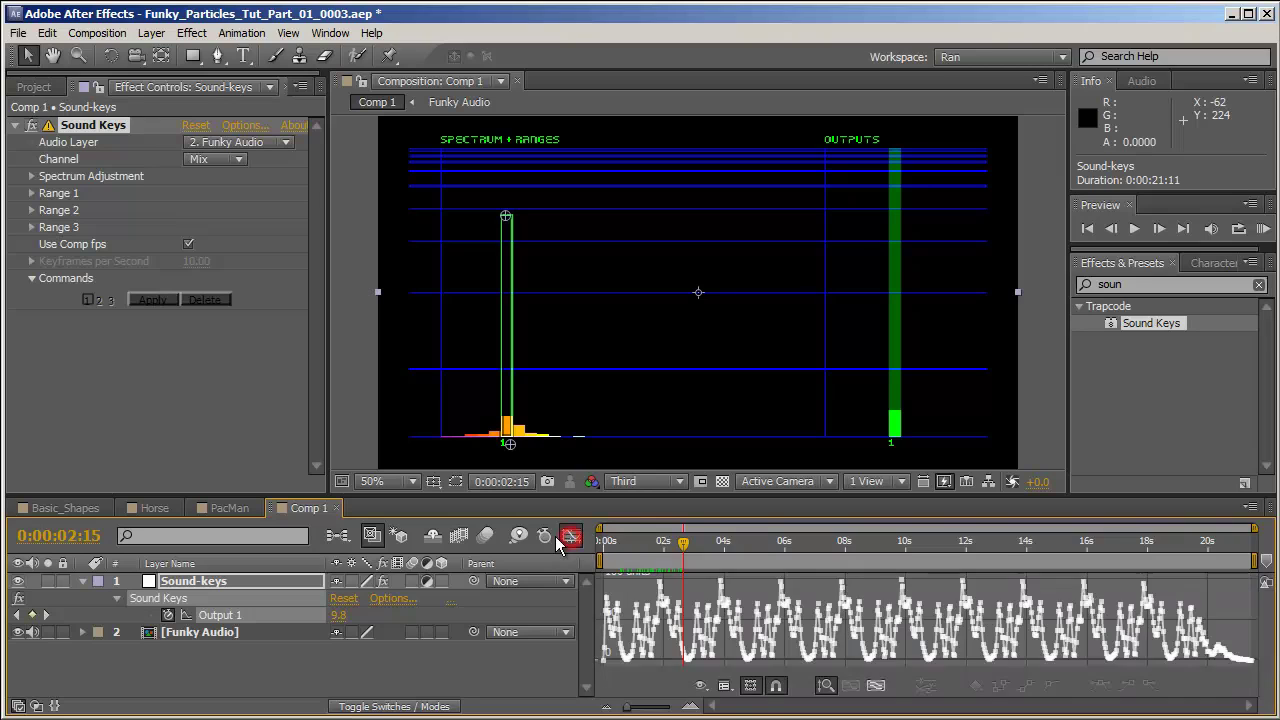
pyautogui.moveTo(627, 706); pyautogui.dragTo(660, 706)
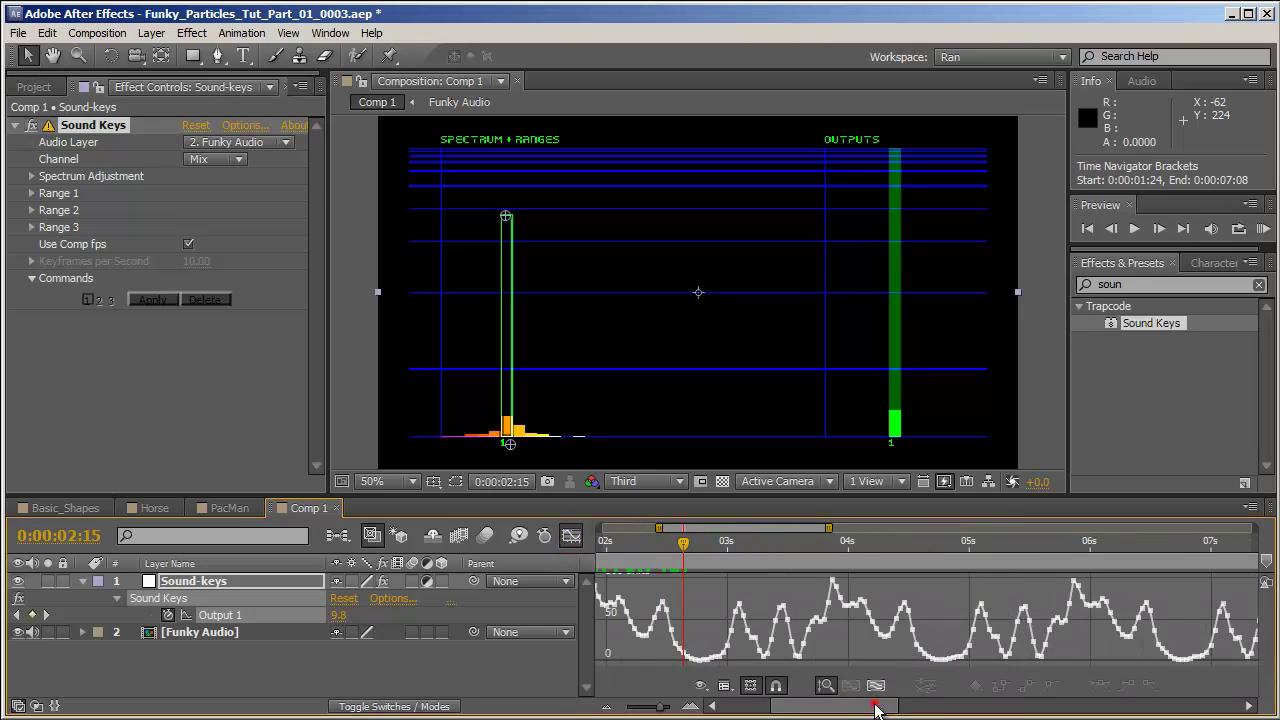
pyautogui.moveTo(862, 706); pyautogui.dragTo(800, 706)
pyautogui.click(626, 566)
pyautogui.moveTo(625, 563); pyautogui.dragTo(674, 578)
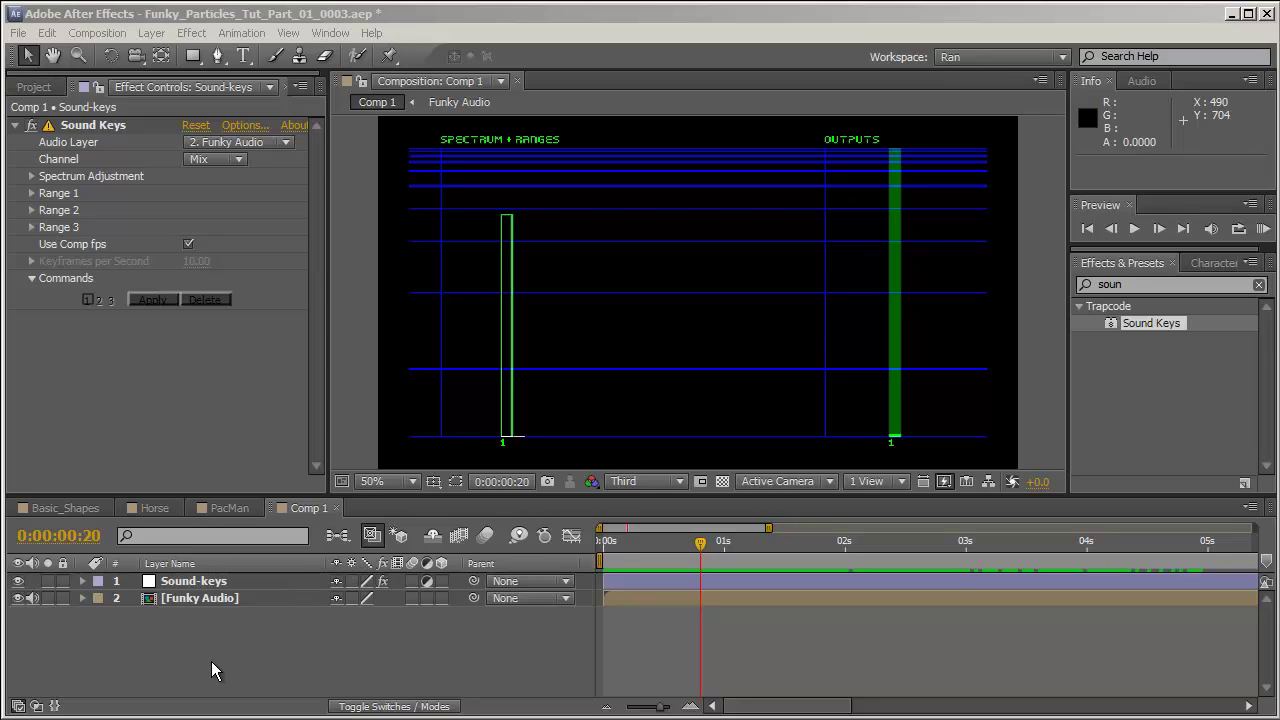
# Step: Convert the Funky Audio layer's audio to keyframes, creating an Audio Amplitude layer
pyautogui.click(213, 605)
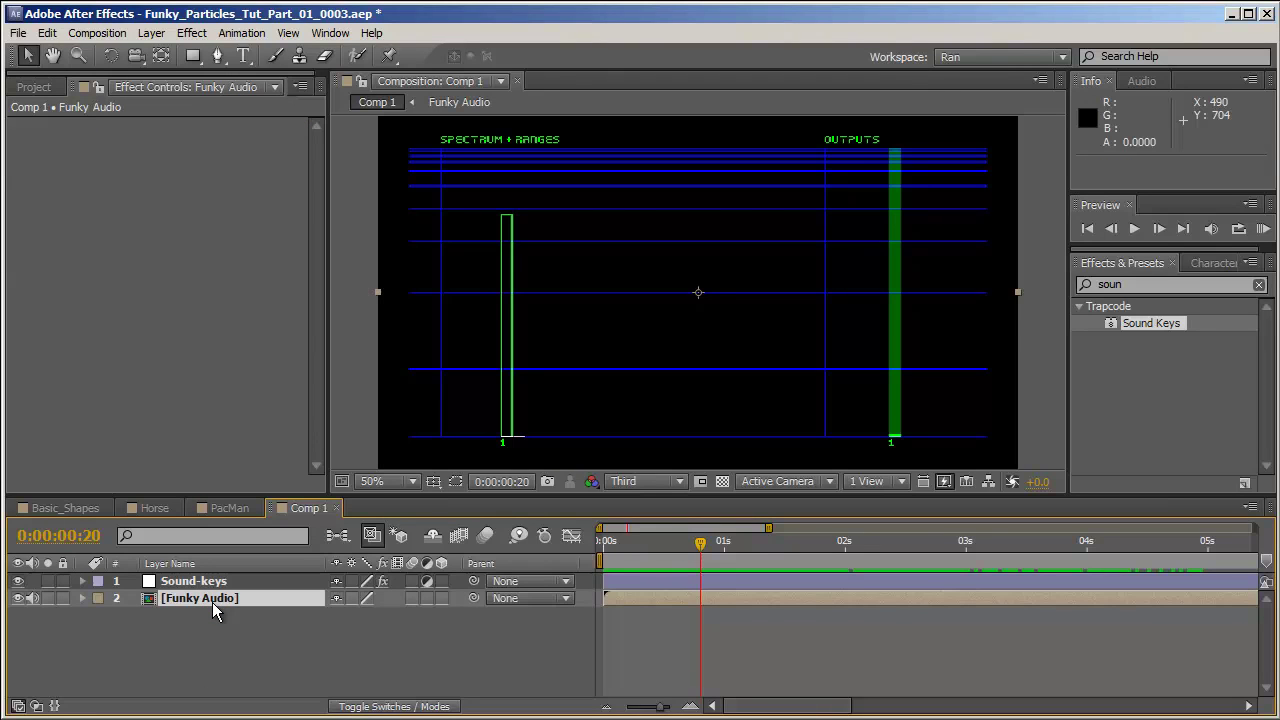
pyautogui.rightClick(213, 604)
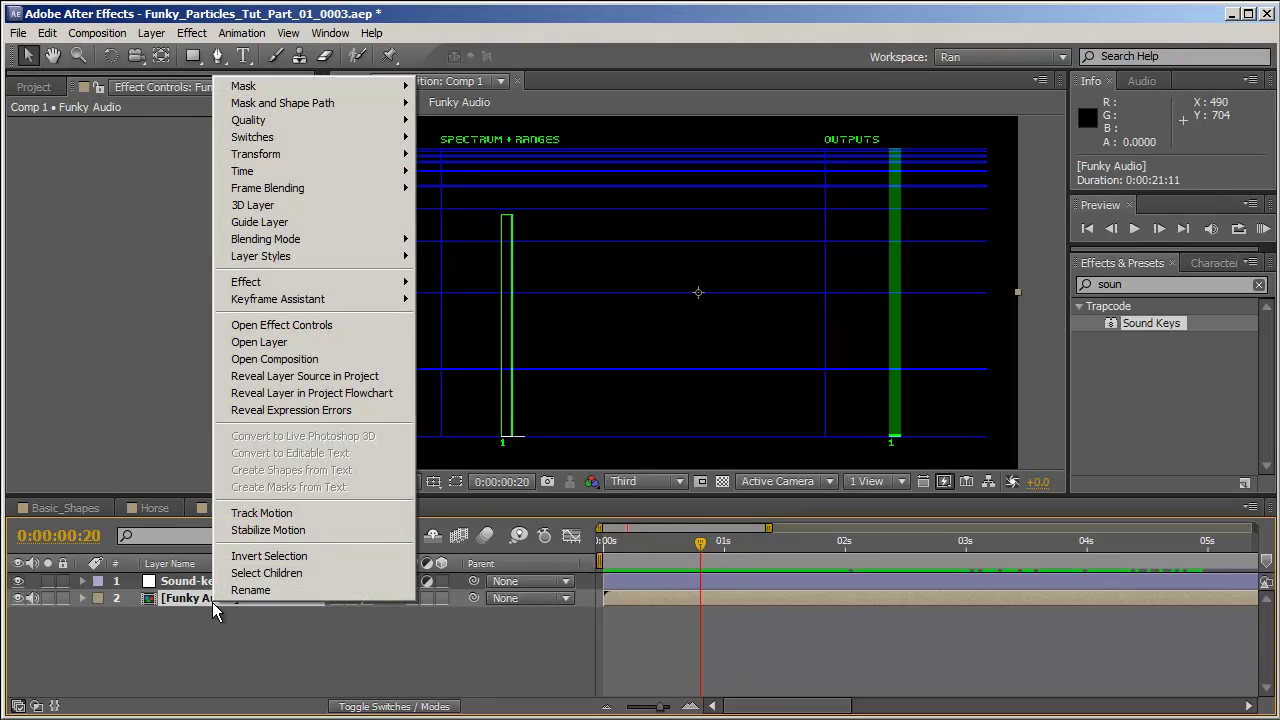
pyautogui.moveTo(357, 306)
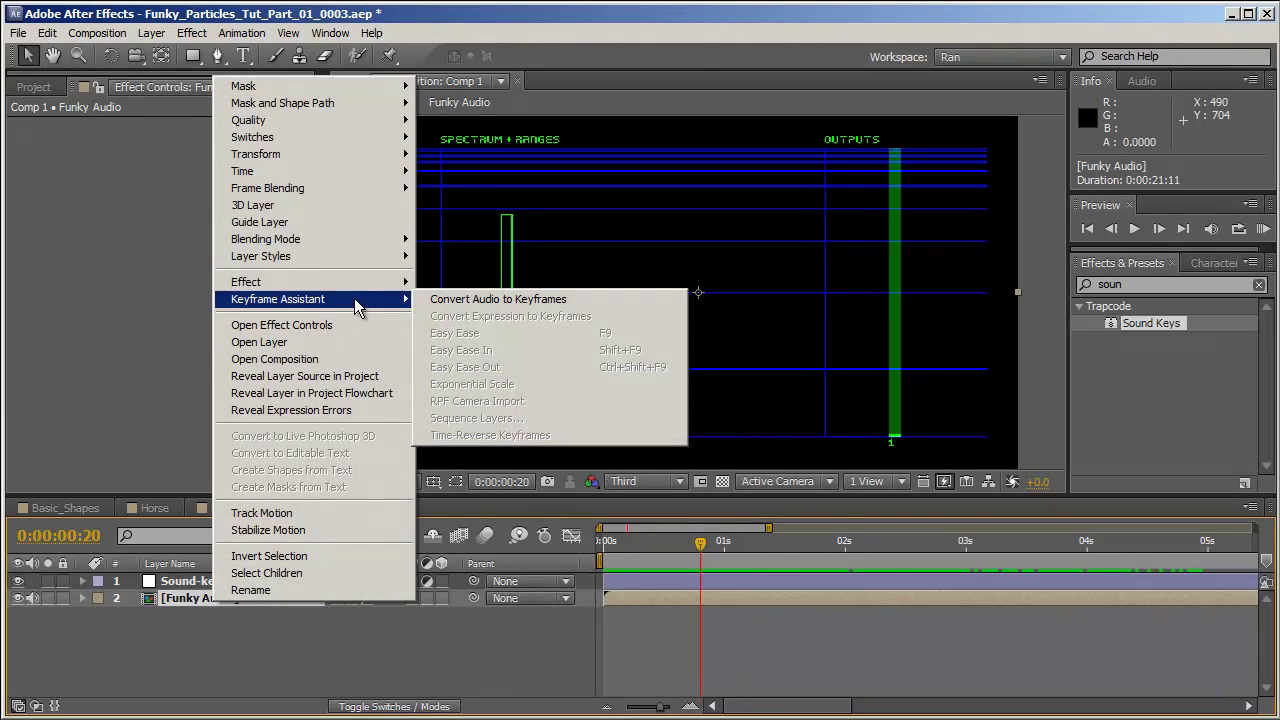
pyautogui.click(524, 300)
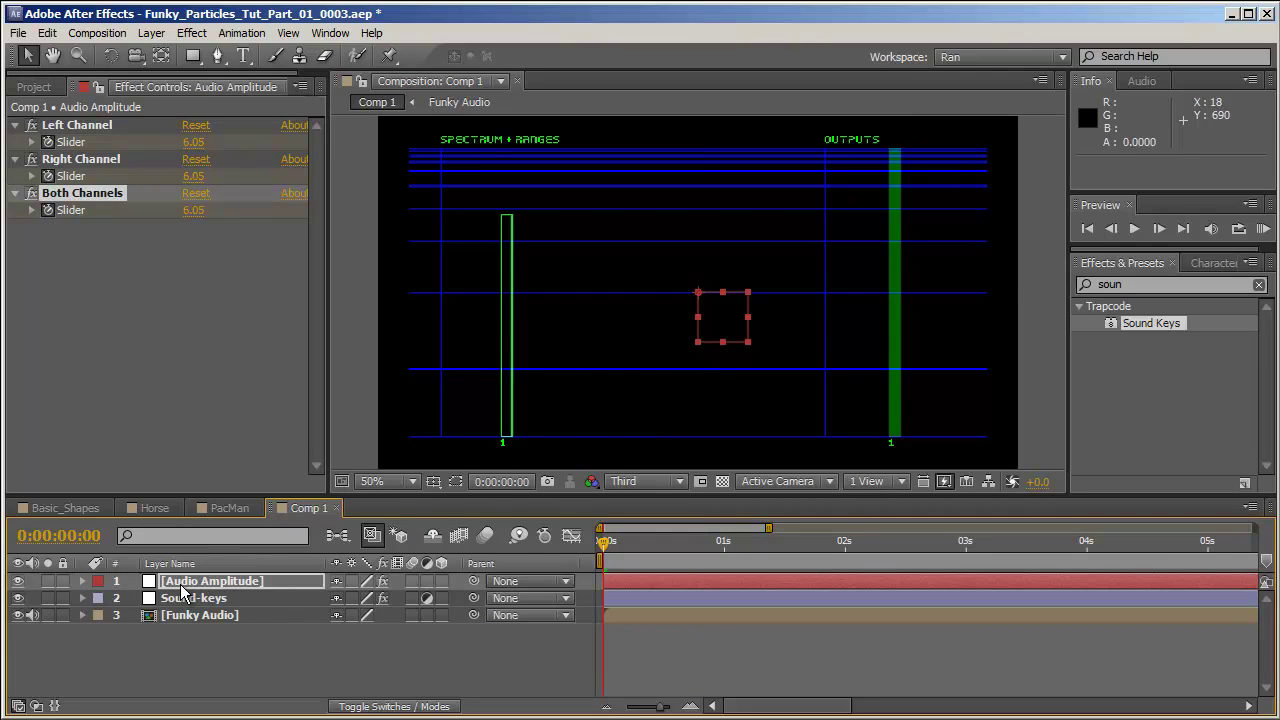
# Step: Reveal the Audio Amplitude slider keyframes across the full timeline duration
pyautogui.click(268, 588)
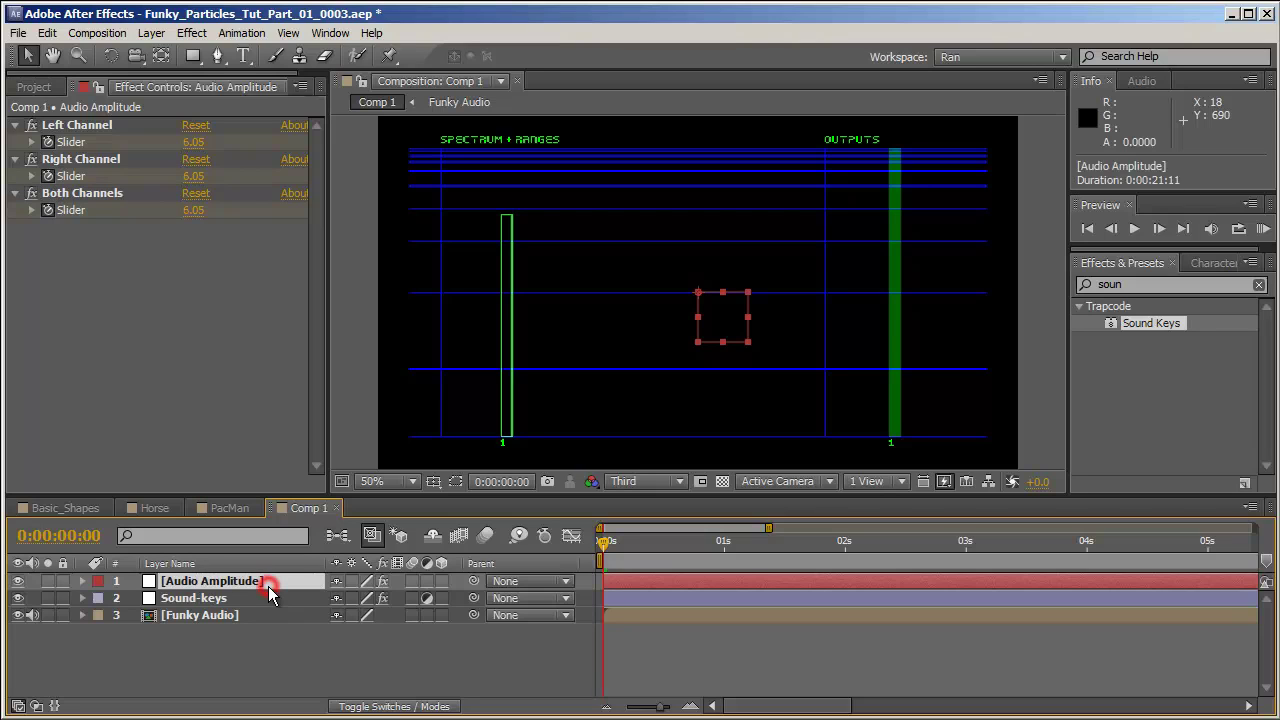
pyautogui.press('u')
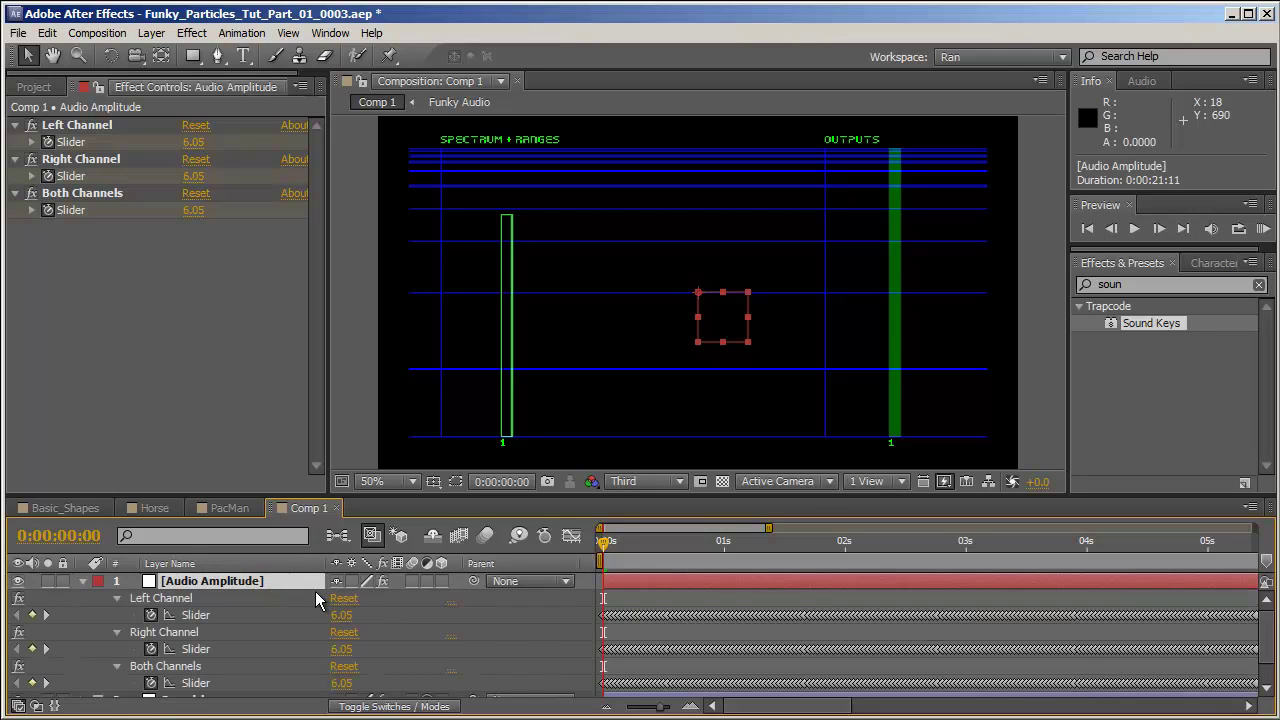
pyautogui.scroll(-2, 300, 598)
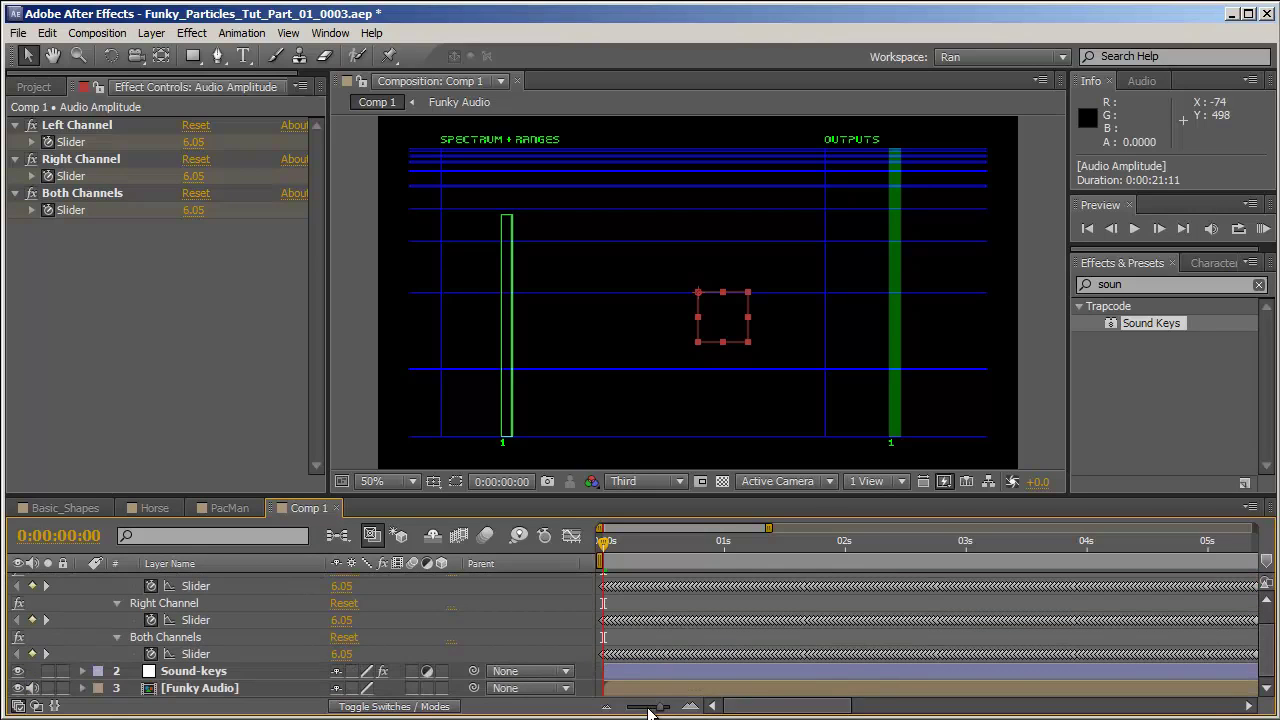
pyautogui.moveTo(651, 708); pyautogui.dragTo(590, 716)
pyautogui.scroll(2, 239, 622)
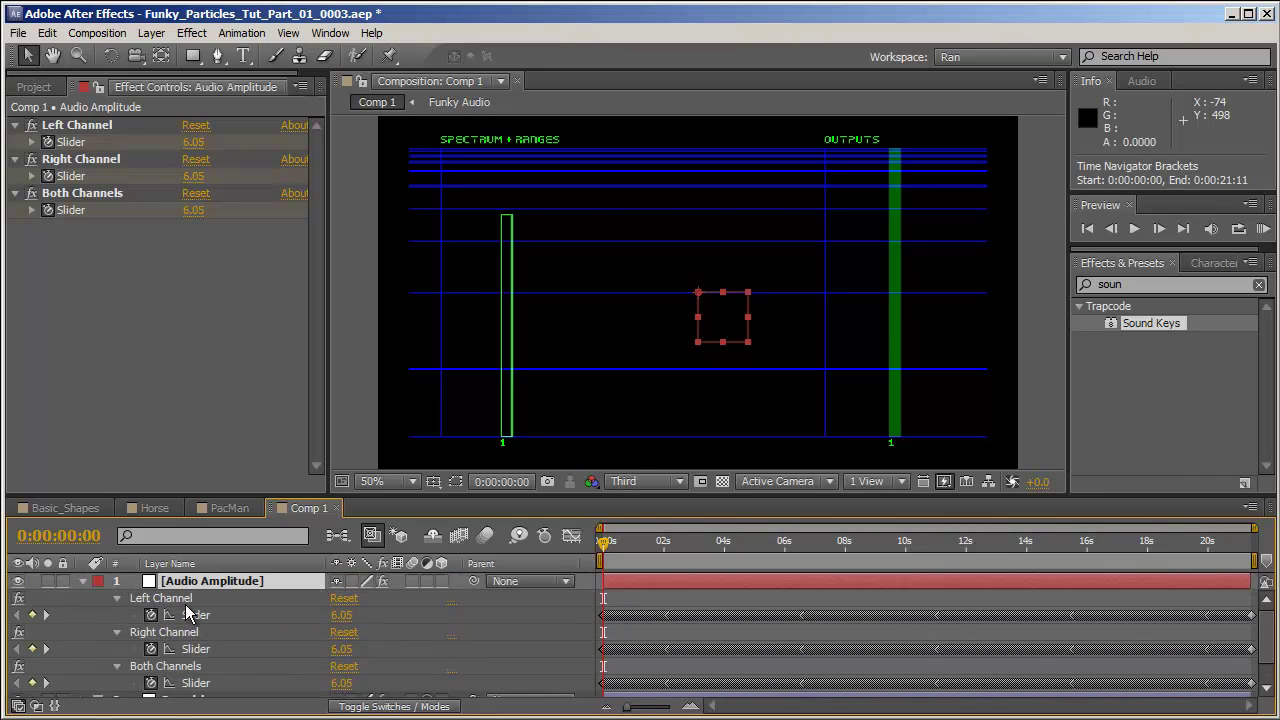
# Step: Check the Both Channels values around 11 seconds, then collapse and deselect Audio Amplitude
pyautogui.click(193, 668)
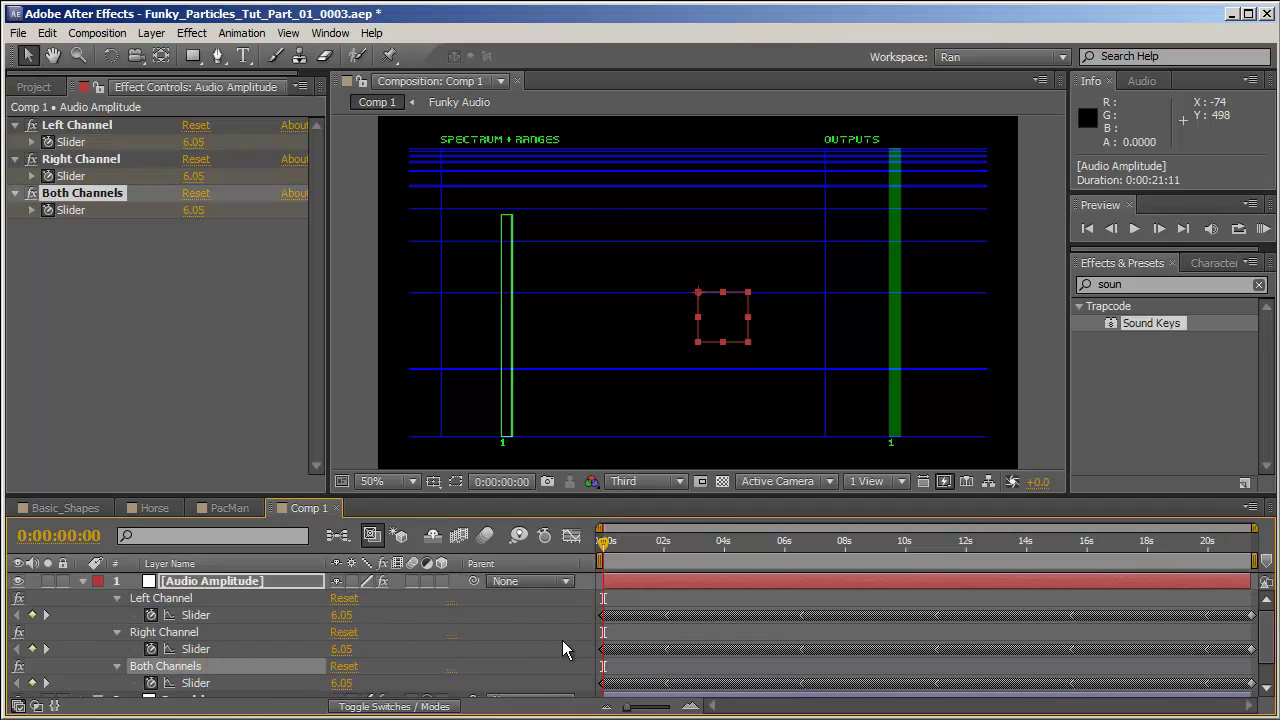
pyautogui.scroll(-2, 597, 628)
pyautogui.scroll(2, 222, 632)
pyautogui.click(954, 540)
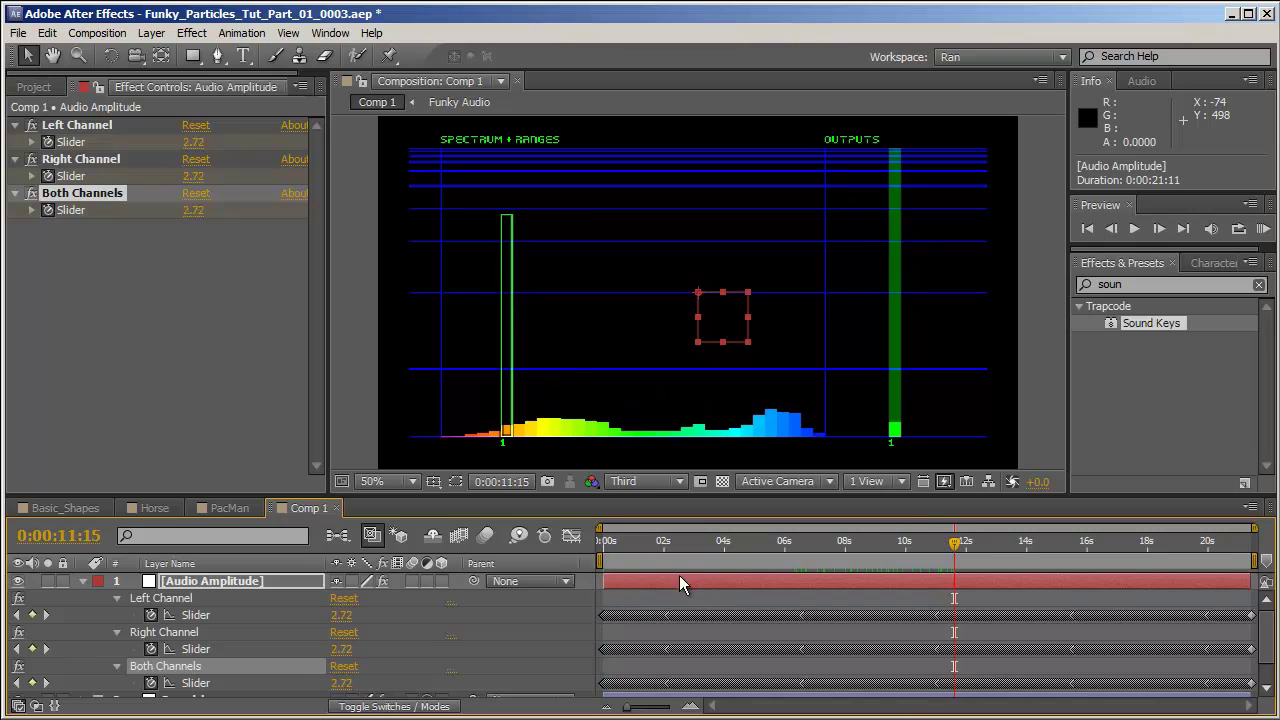
pyautogui.click(83, 581)
pyautogui.click(396, 682)
pyautogui.moveTo(745, 542); pyautogui.dragTo(863, 558)
pyautogui.click(215, 583)
pyautogui.press('Delete')
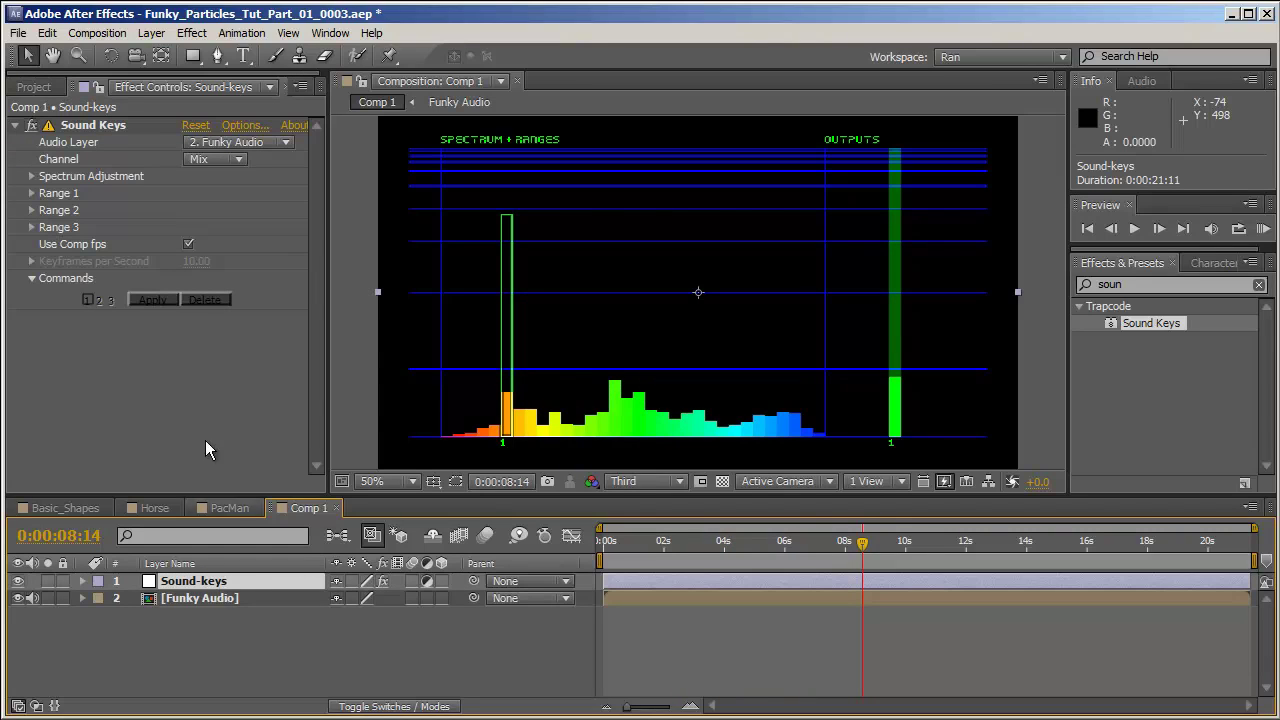
pyautogui.moveTo(694, 539); pyautogui.dragTo(963, 540)
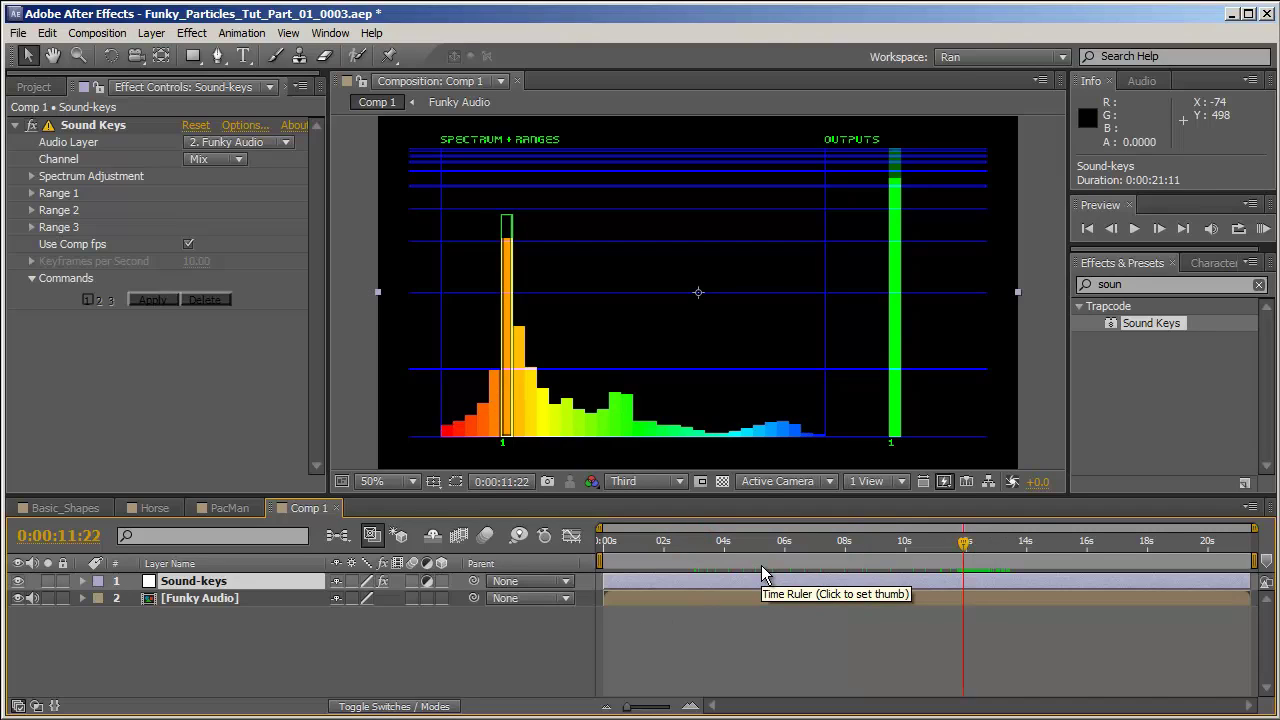
pyautogui.click(694, 558)
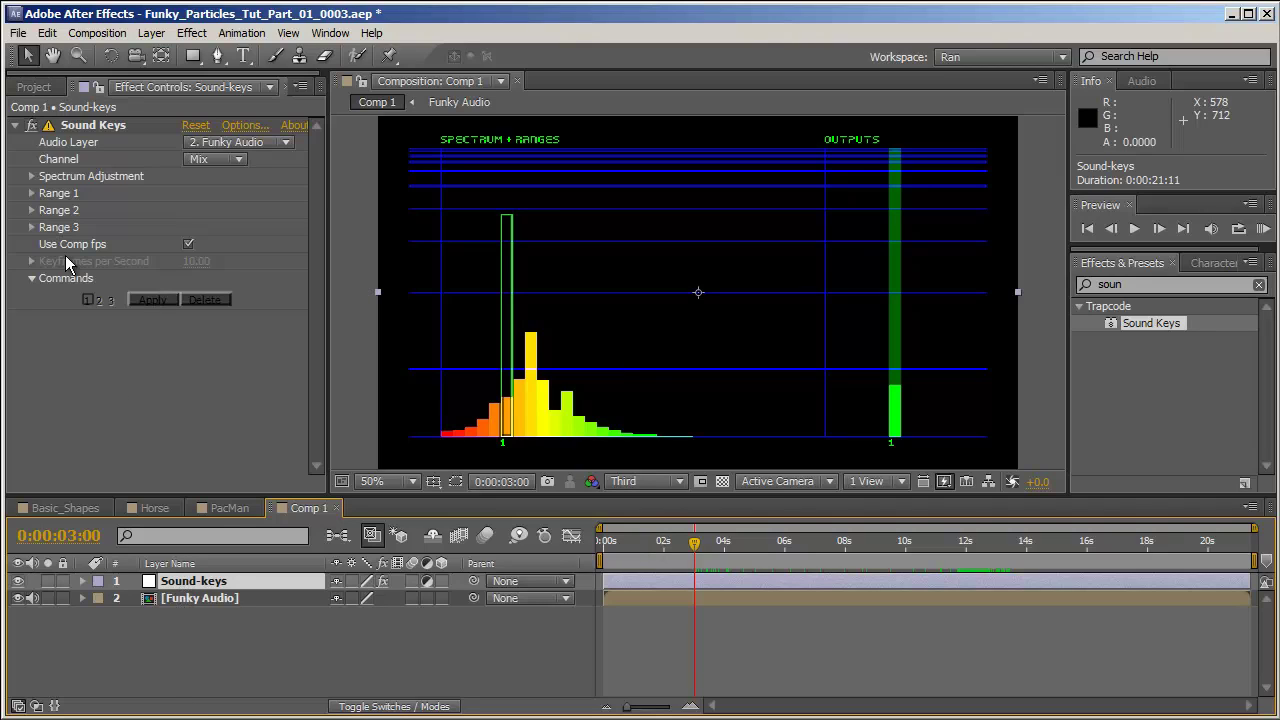
# Step: Expand Spectrum Adjustment and raise the spectrum Scale to about 2.5 while previewing
pyautogui.click(86, 177)
pyautogui.hotkey('ctrl', 'z')
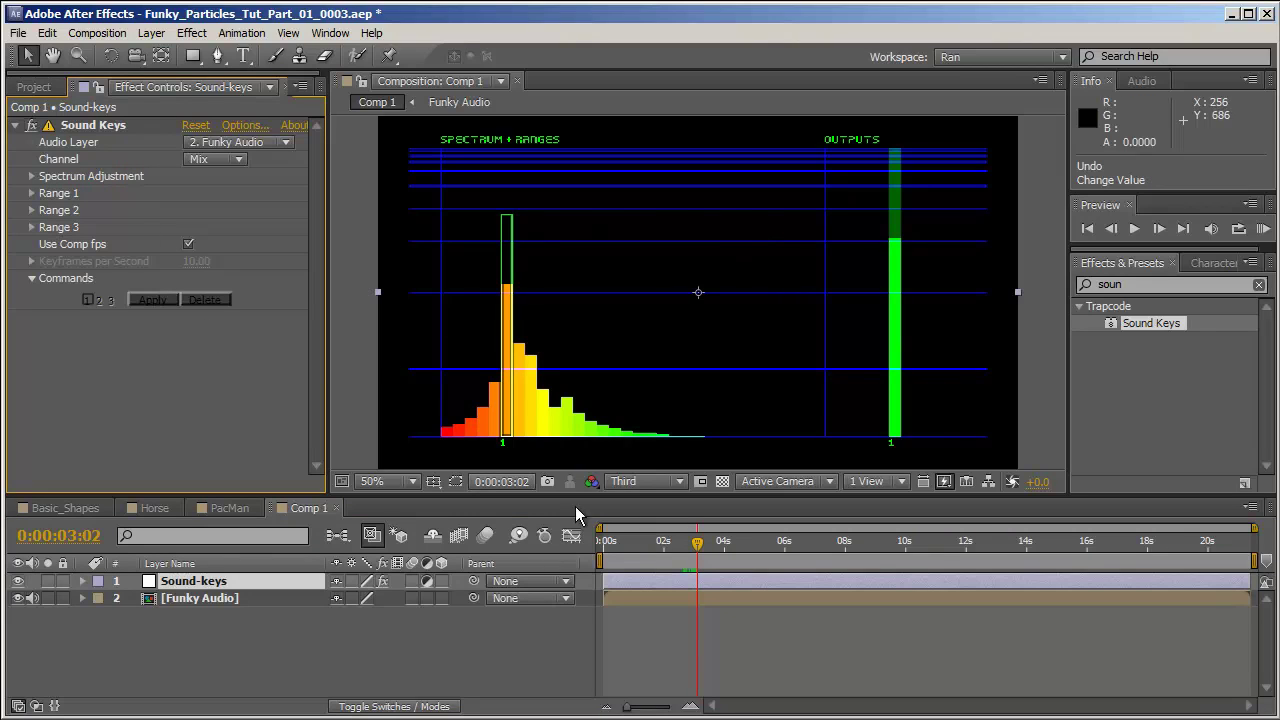
pyautogui.click(31, 176)
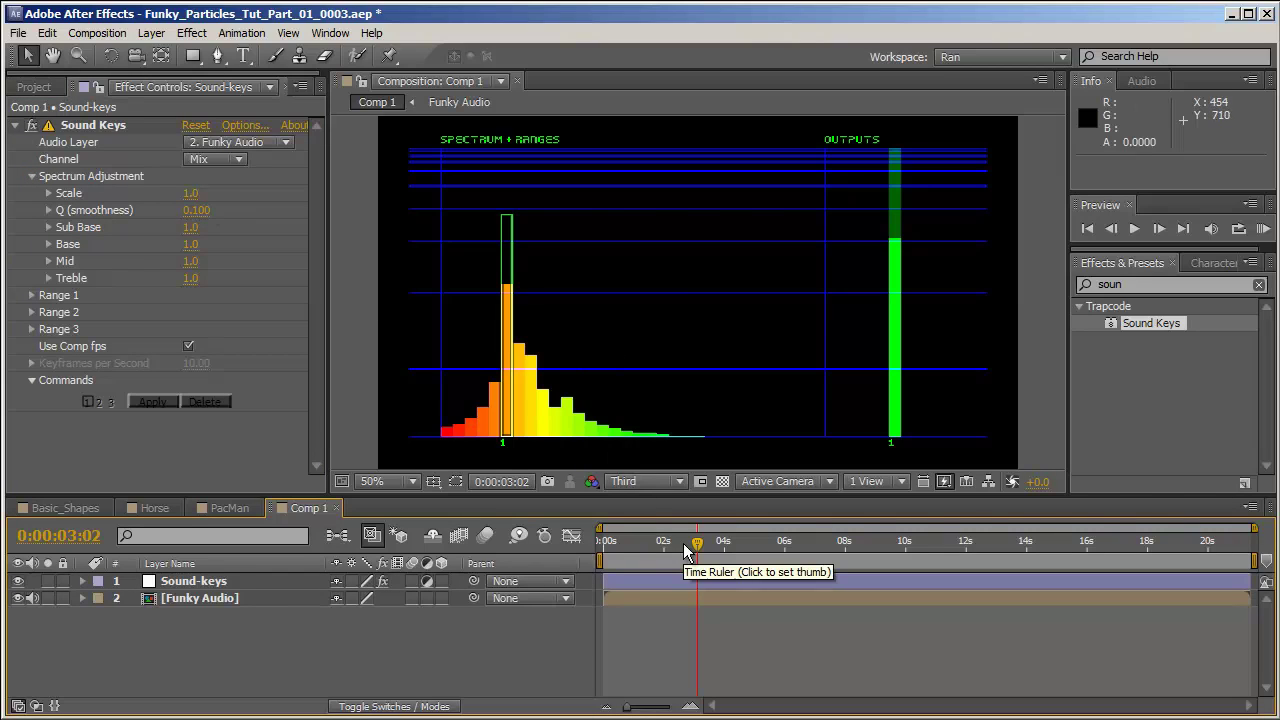
pyautogui.moveTo(688, 548); pyautogui.dragTo(720, 553)
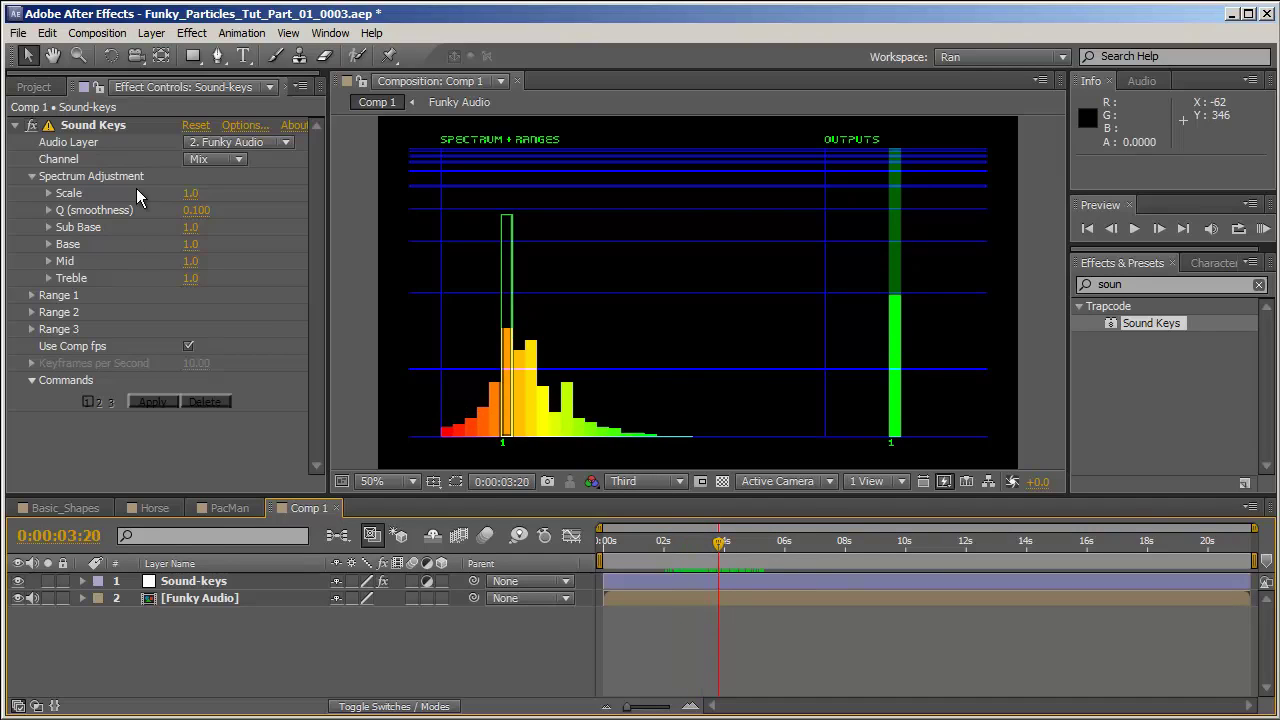
pyautogui.click(192, 195)
pyautogui.moveTo(192, 194); pyautogui.dragTo(319, 240)
pyautogui.click(737, 562)
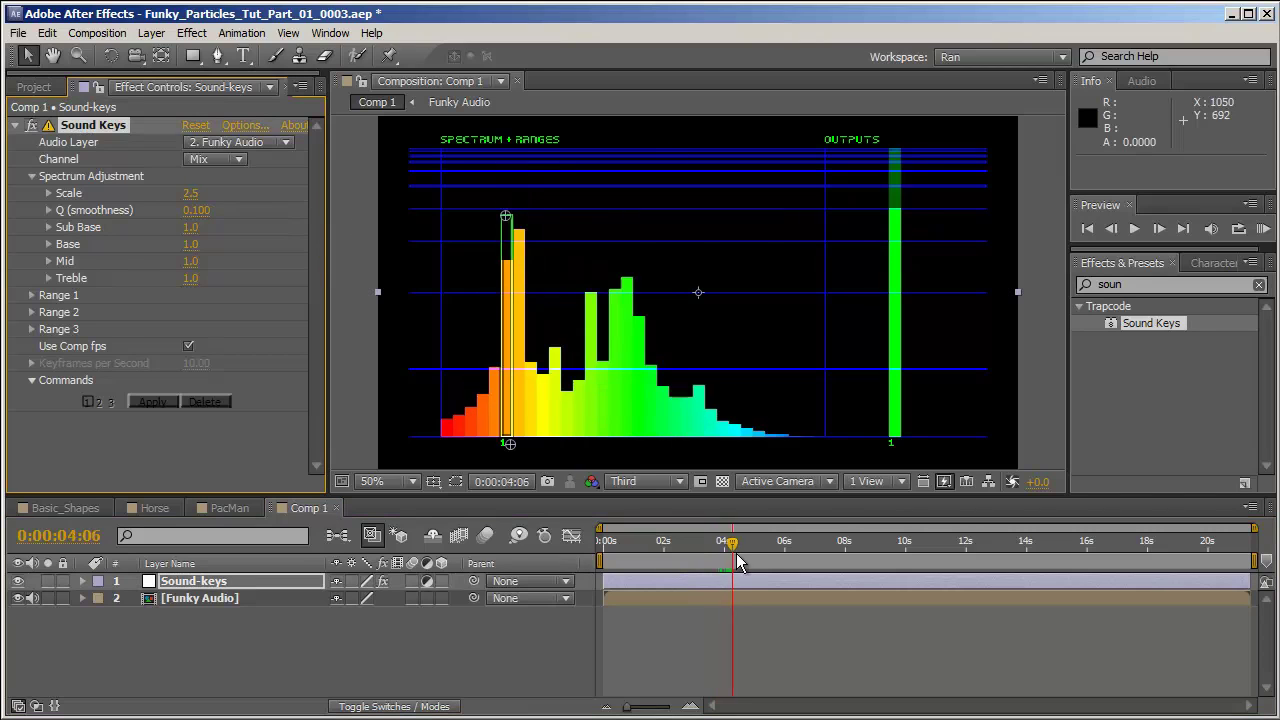
pyautogui.moveTo(737, 555); pyautogui.dragTo(803, 572)
# Step: Reset Scale to 1.0 and test higher Q (smoothness) values around 0.305
pyautogui.click(199, 193)
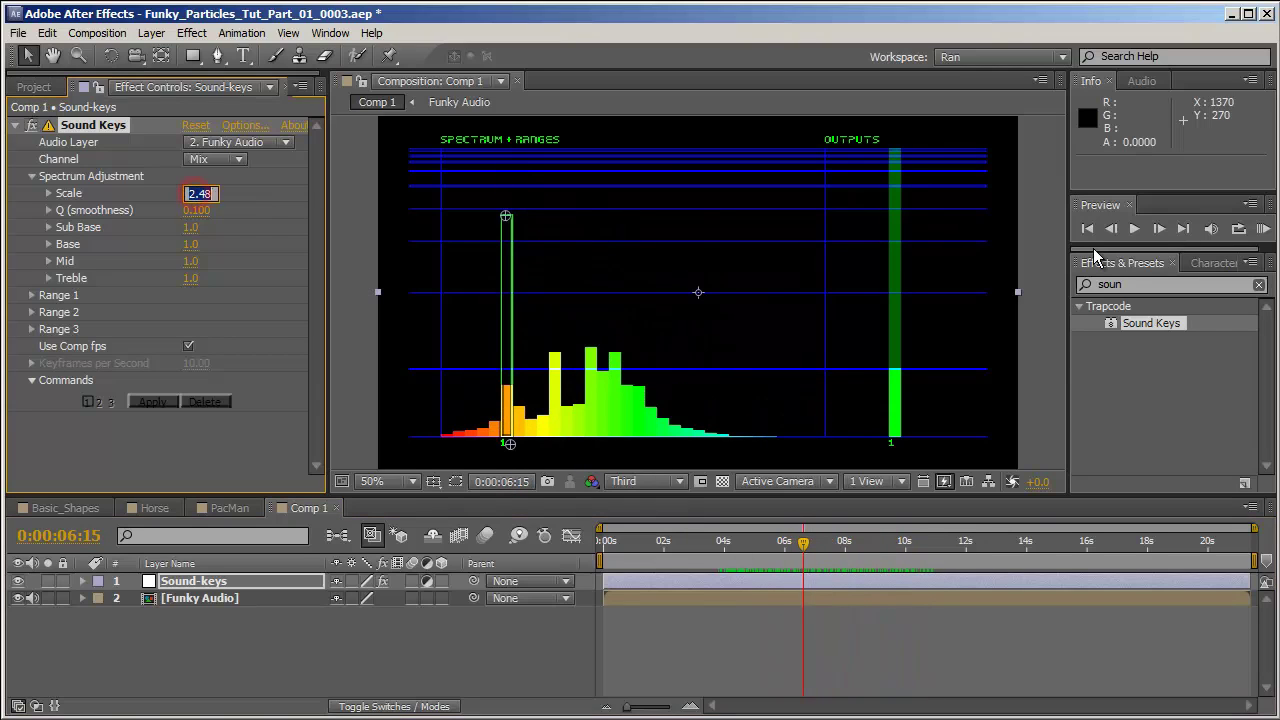
pyautogui.write('1')
pyautogui.press('Return')
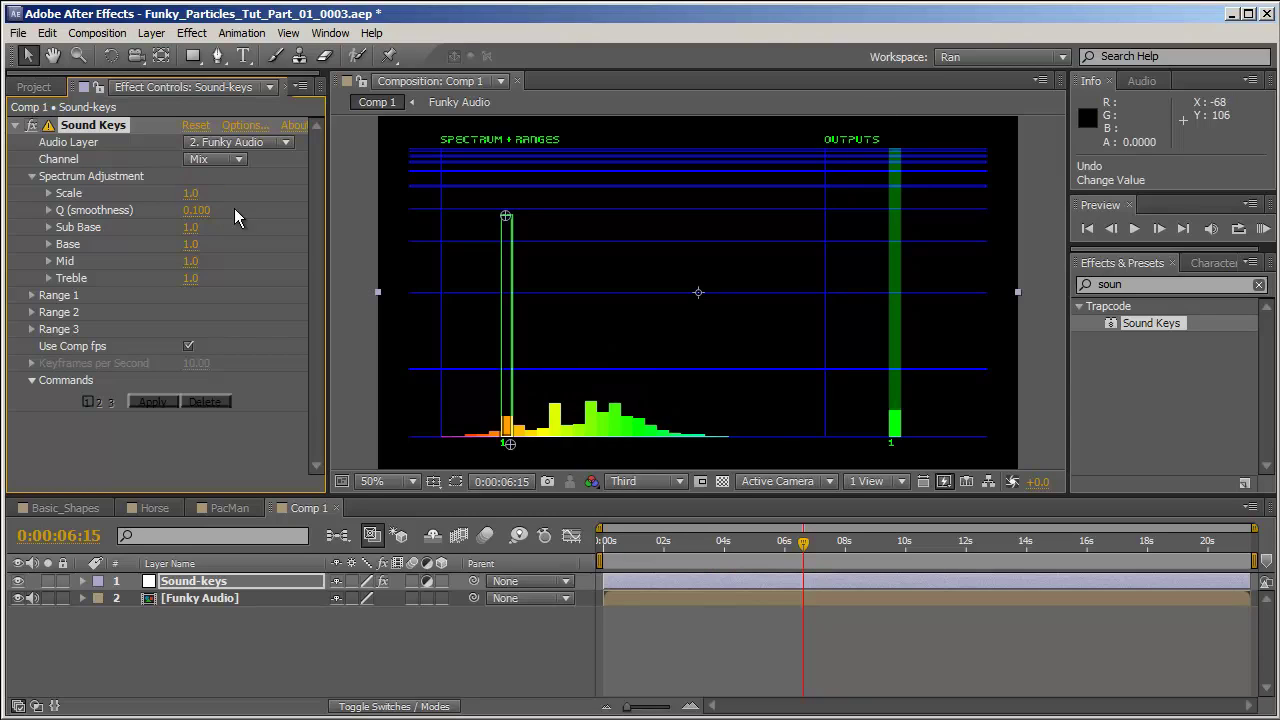
pyautogui.moveTo(198, 218); pyautogui.dragTo(240, 212)
pyautogui.click(716, 556)
pyautogui.moveTo(716, 556); pyautogui.dragTo(766, 557)
pyautogui.moveTo(195, 210); pyautogui.dragTo(702, 256)
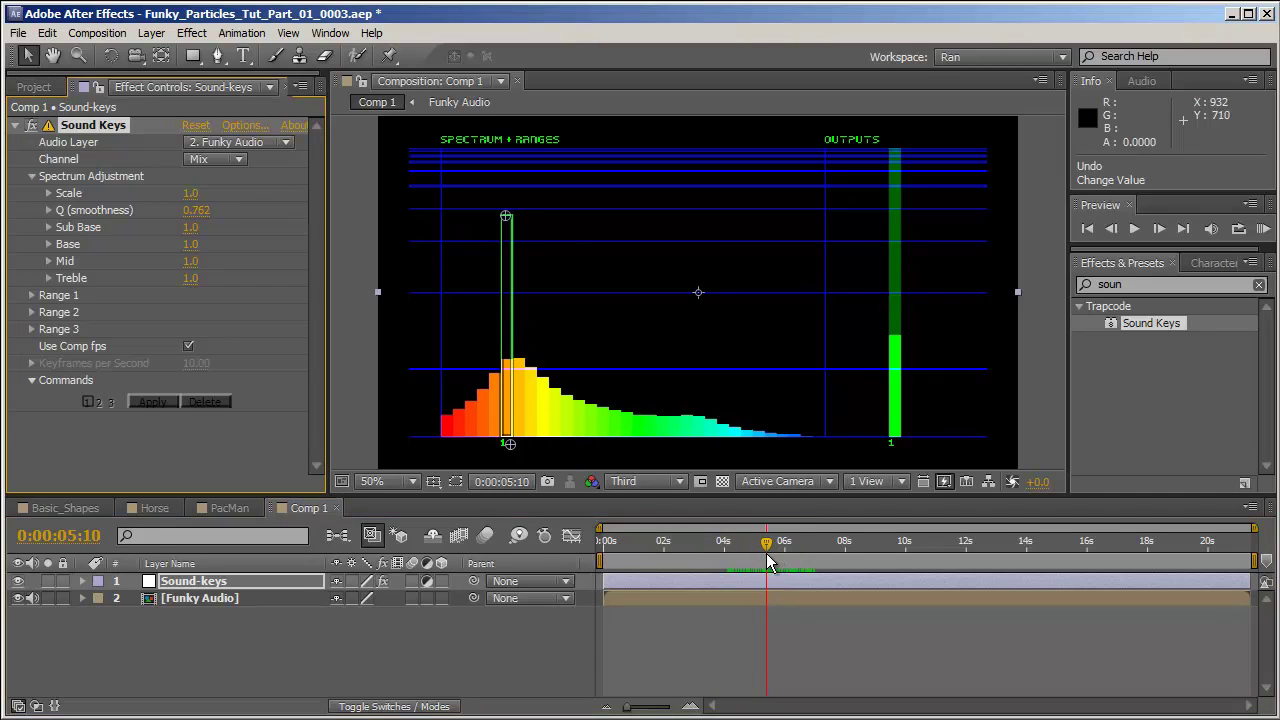
pyautogui.moveTo(694, 541); pyautogui.dragTo(781, 541)
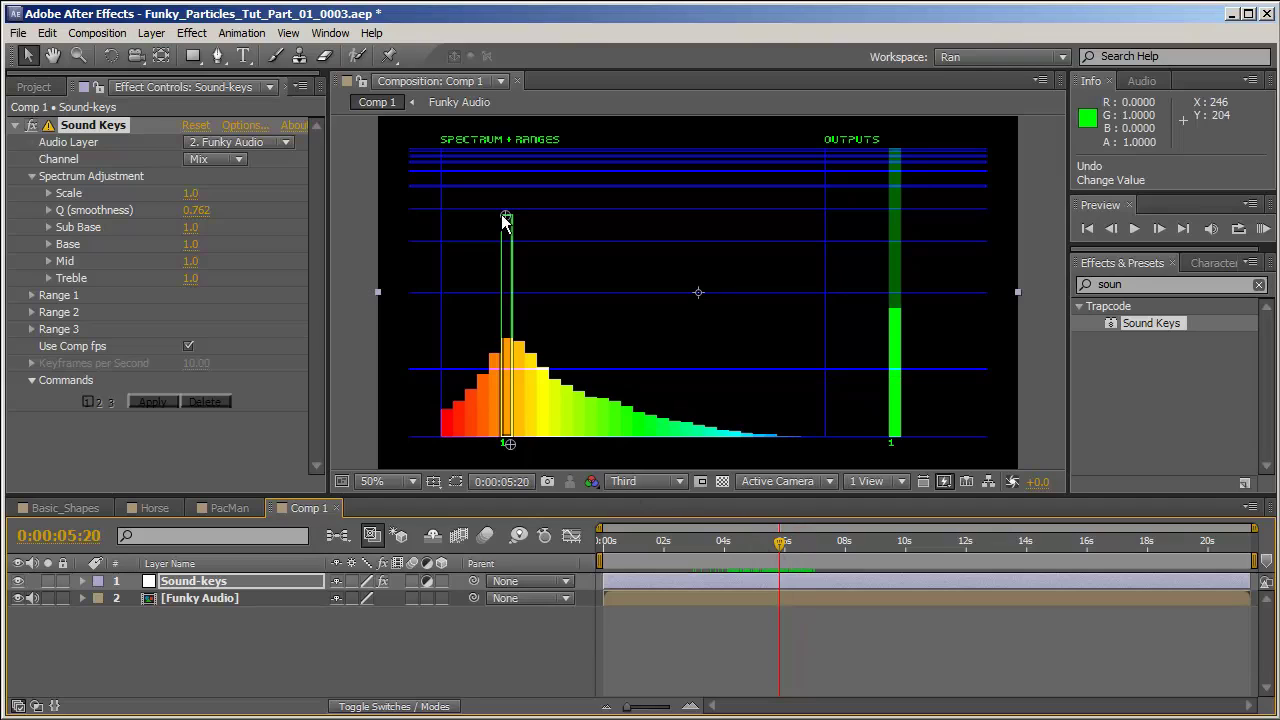
# Step: Widen the range box across several bars, then undo back to Q 0.100
pyautogui.moveTo(506, 218); pyautogui.dragTo(472, 231)
pyautogui.moveTo(509, 444); pyautogui.dragTo(608, 466)
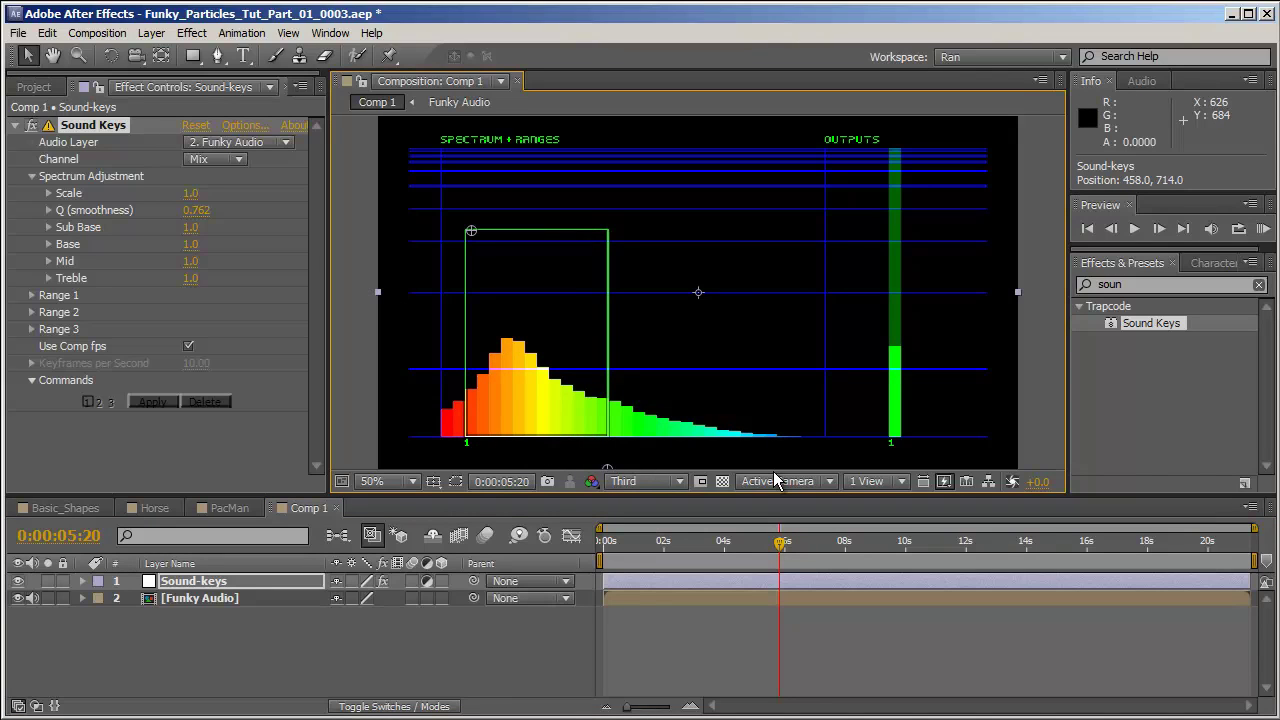
pyautogui.hotkey('ctrl', 'z')
pyautogui.hotkey('shift', 'pageup')
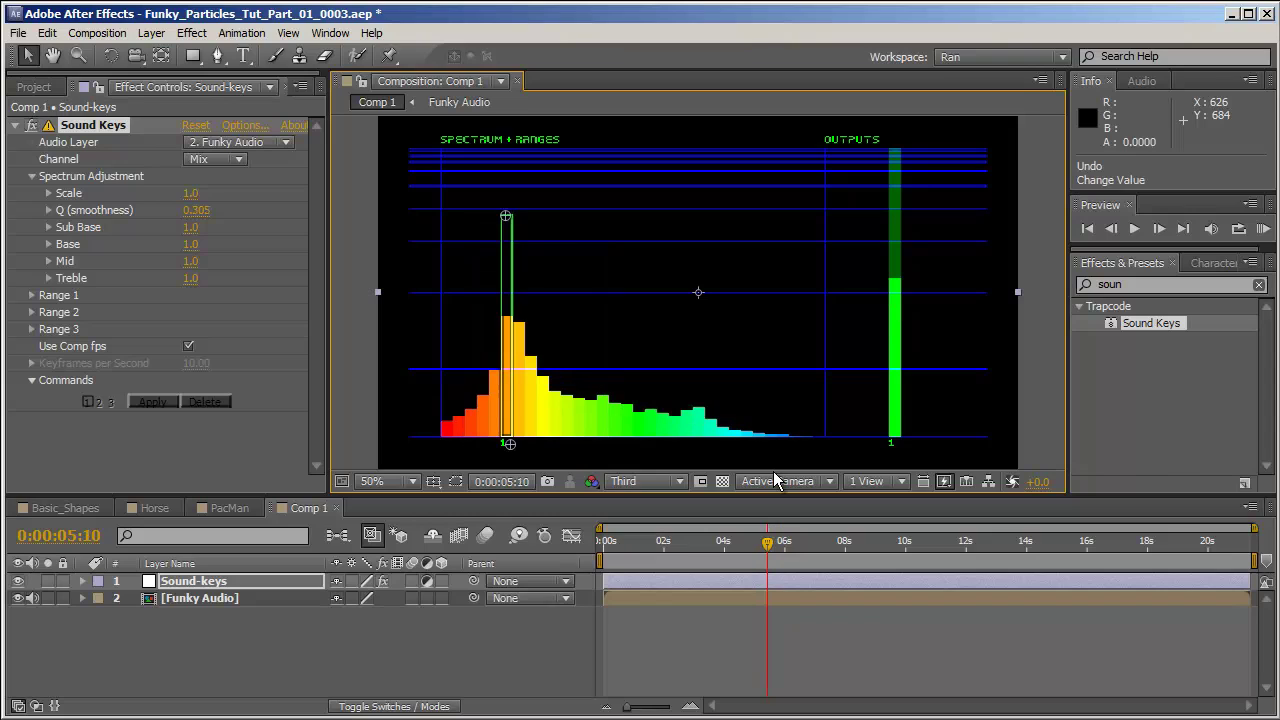
pyautogui.press('space')
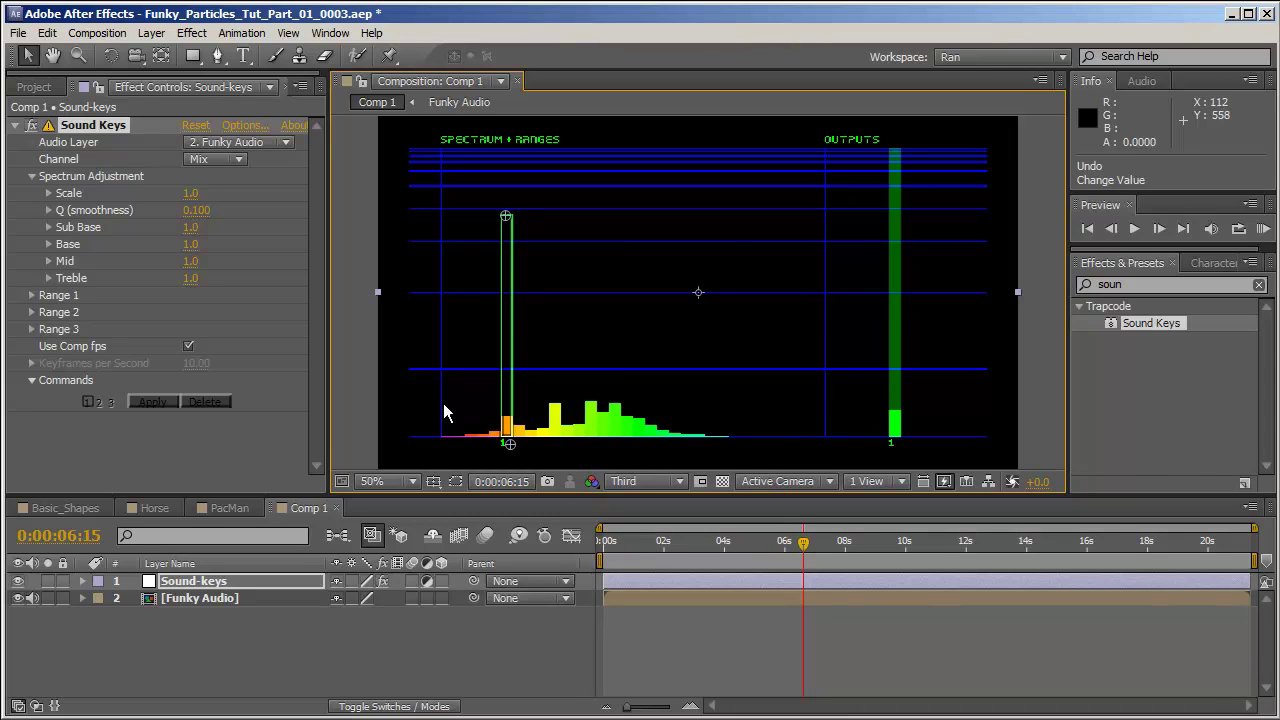
# Step: Try raising Sub Base and Base to 2.9 at 0:00:03:20, reverting each to 1.0
pyautogui.click(217, 159)
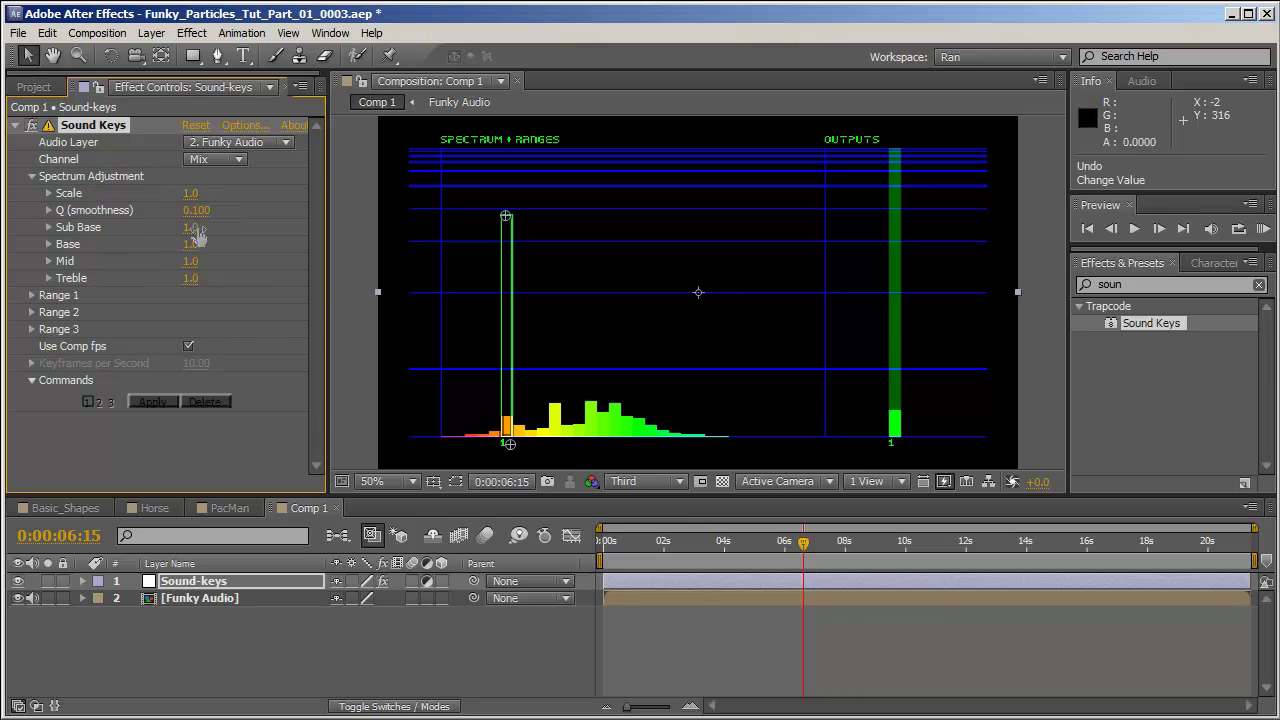
pyautogui.click(716, 541)
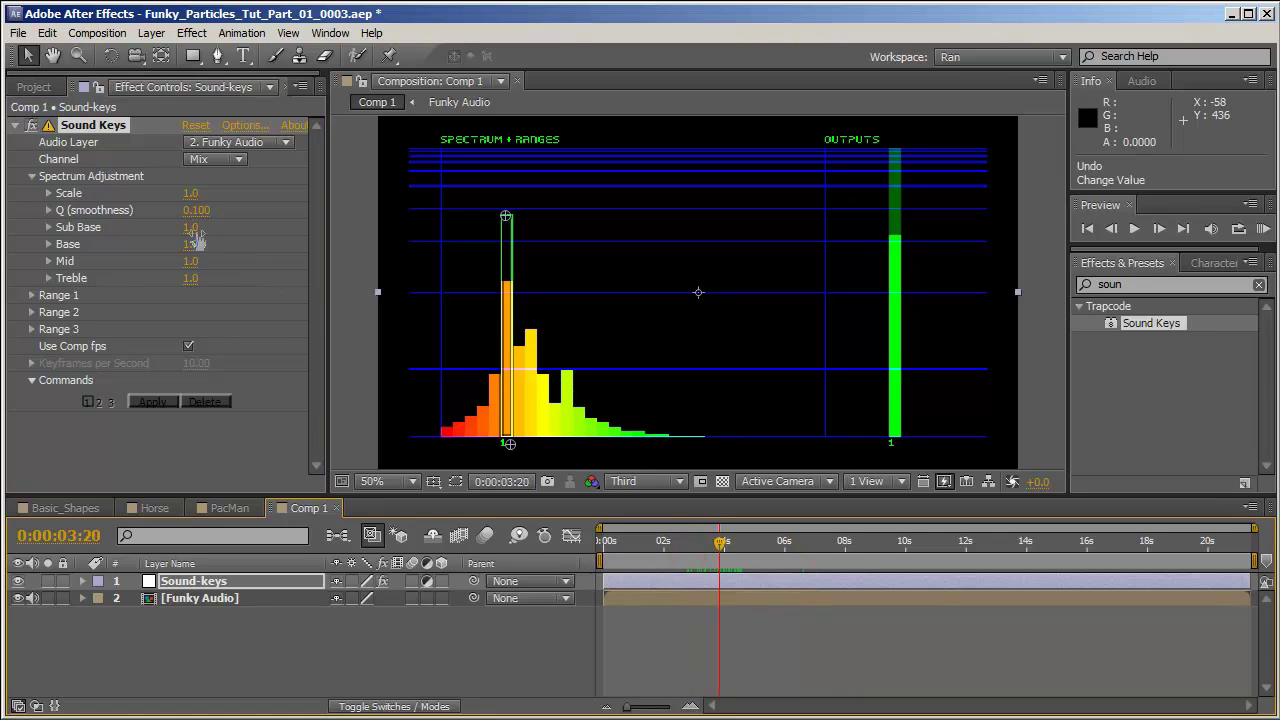
pyautogui.moveTo(190, 229); pyautogui.dragTo(605, 236)
pyautogui.hotkey('ctrl', 'z')
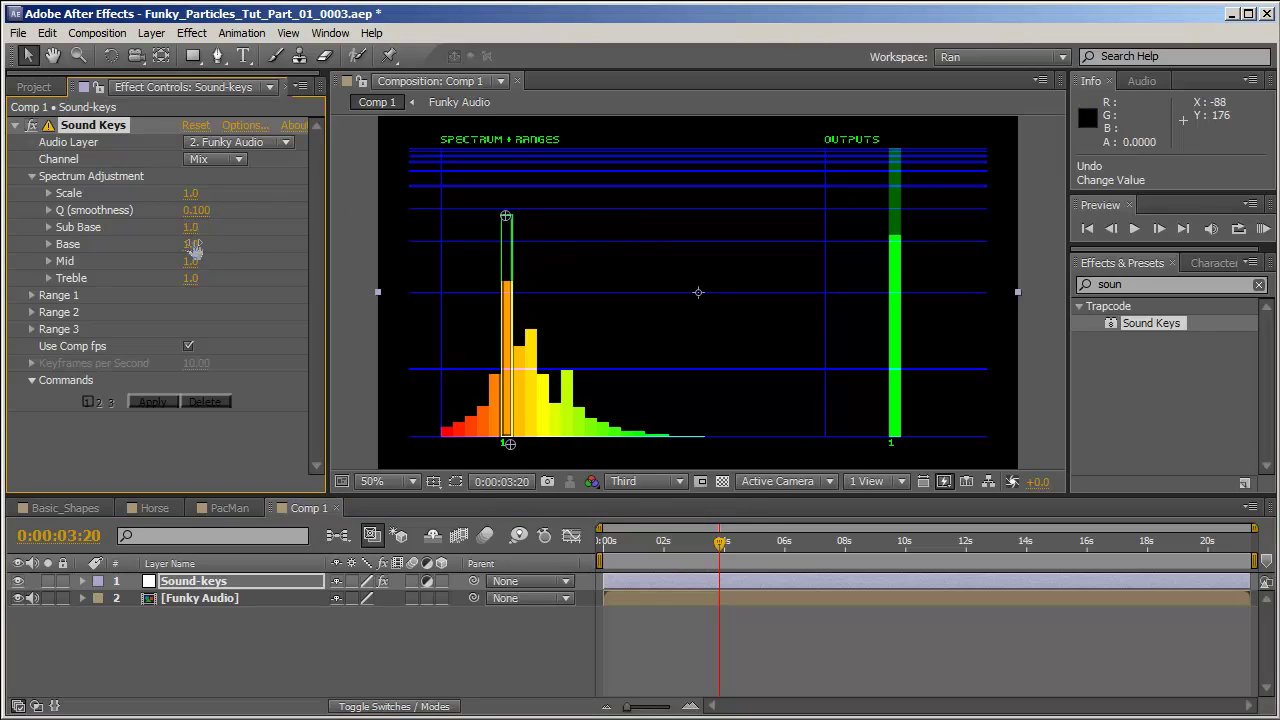
pyautogui.moveTo(193, 250); pyautogui.dragTo(373, 232)
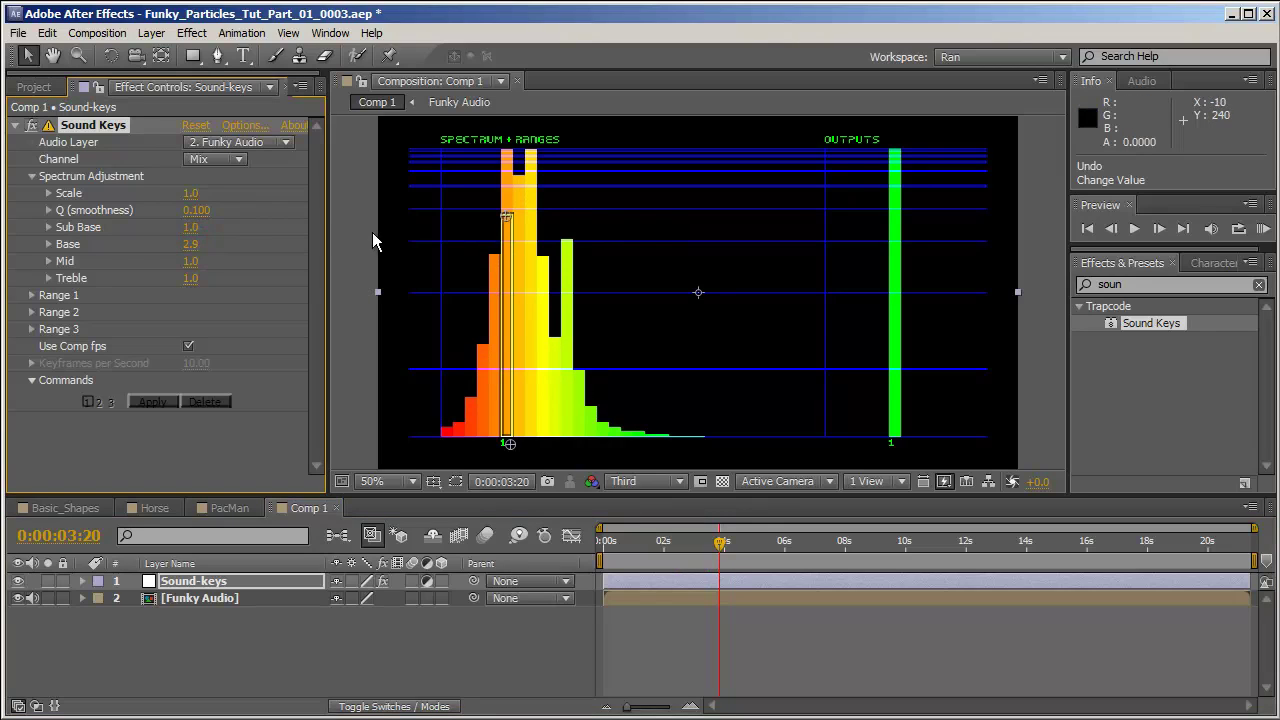
pyautogui.hotkey('ctrl', 'z')
# Step: Try Mid at 4.4 and Treble at 7.4, revert both to 1.0, and collapse Spectrum Adjustment
pyautogui.moveTo(190, 261); pyautogui.dragTo(324, 262)
pyautogui.hotkey('ctrl', 'z')
pyautogui.moveTo(190, 278); pyautogui.dragTo(761, 272)
pyautogui.hotkey('ctrl', 'z')
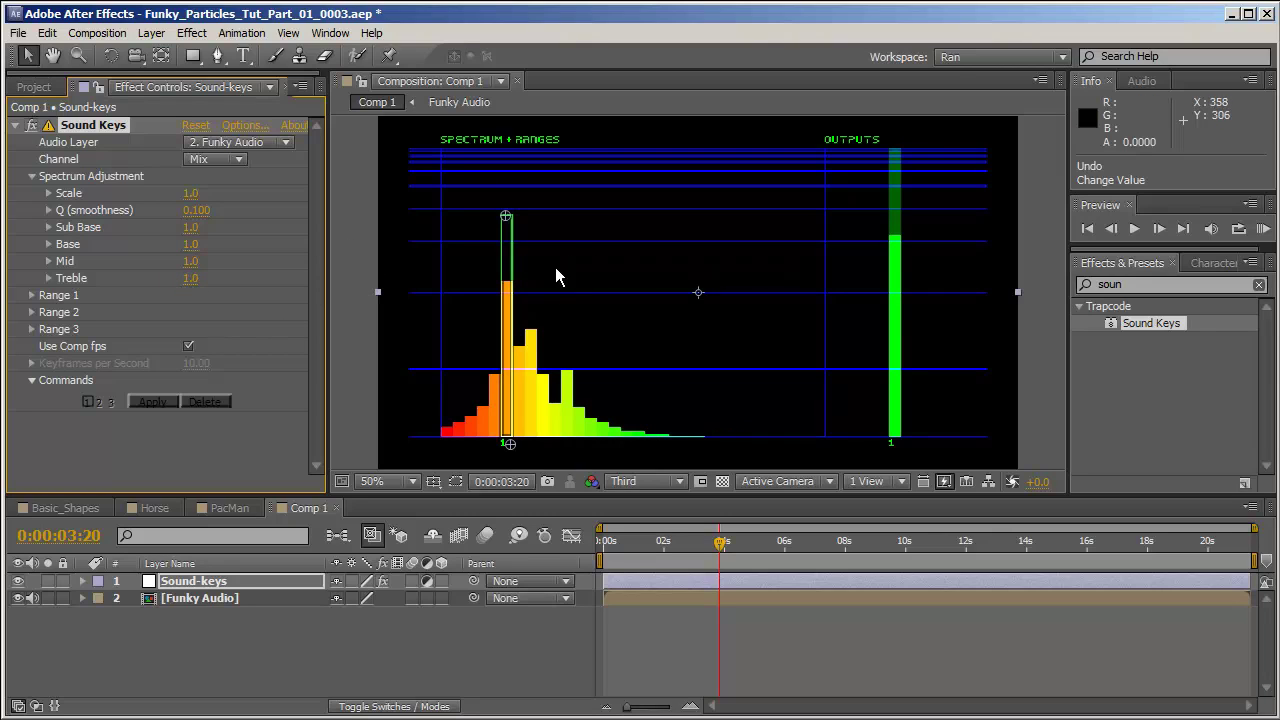
pyautogui.click(80, 176)
# Step: At 0:00:05:17, twirl open the Range 2 settings and select Sound Keys to show its range handles
pyautogui.click(75, 195)
pyautogui.click(60, 210)
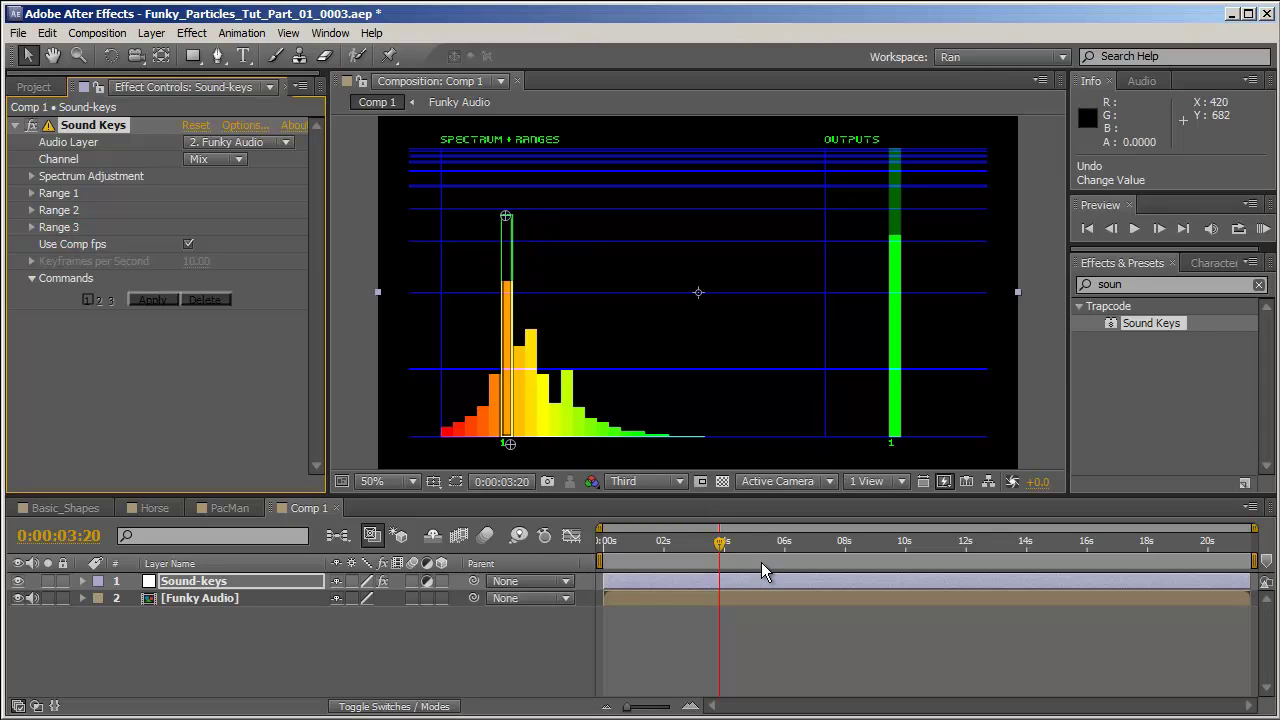
pyautogui.moveTo(719, 542); pyautogui.dragTo(776, 542)
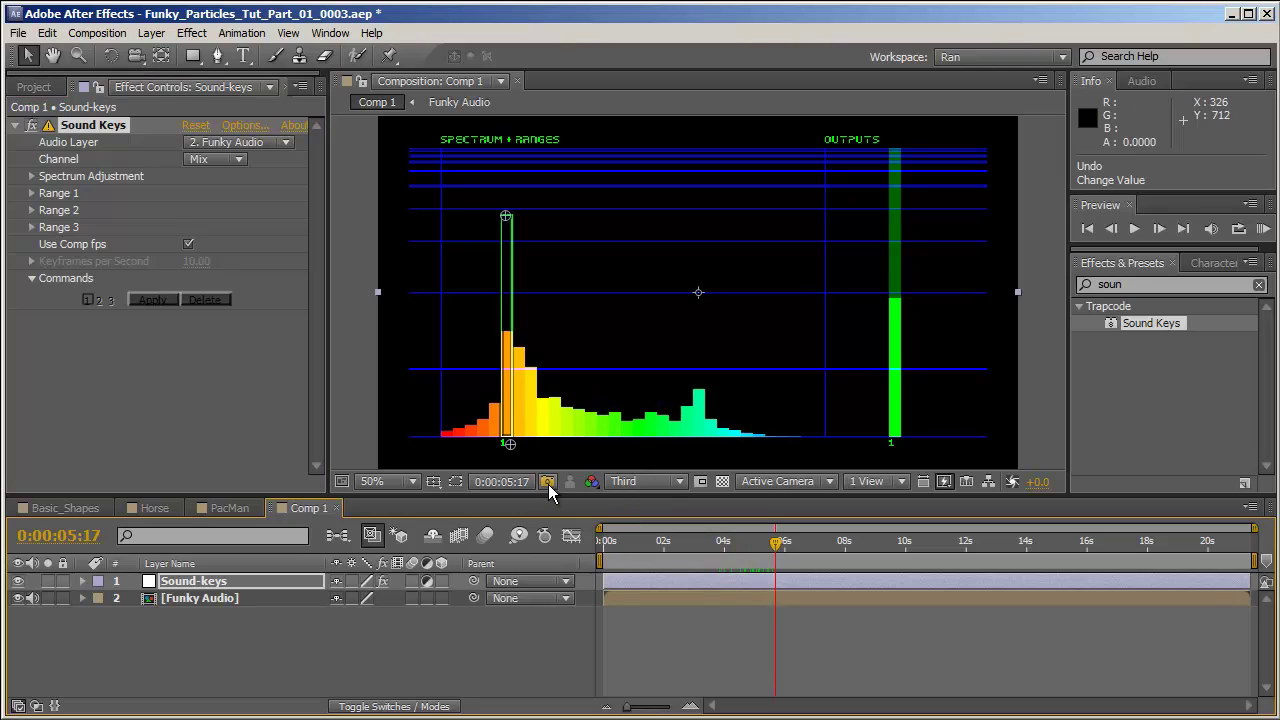
pyautogui.click(31, 194)
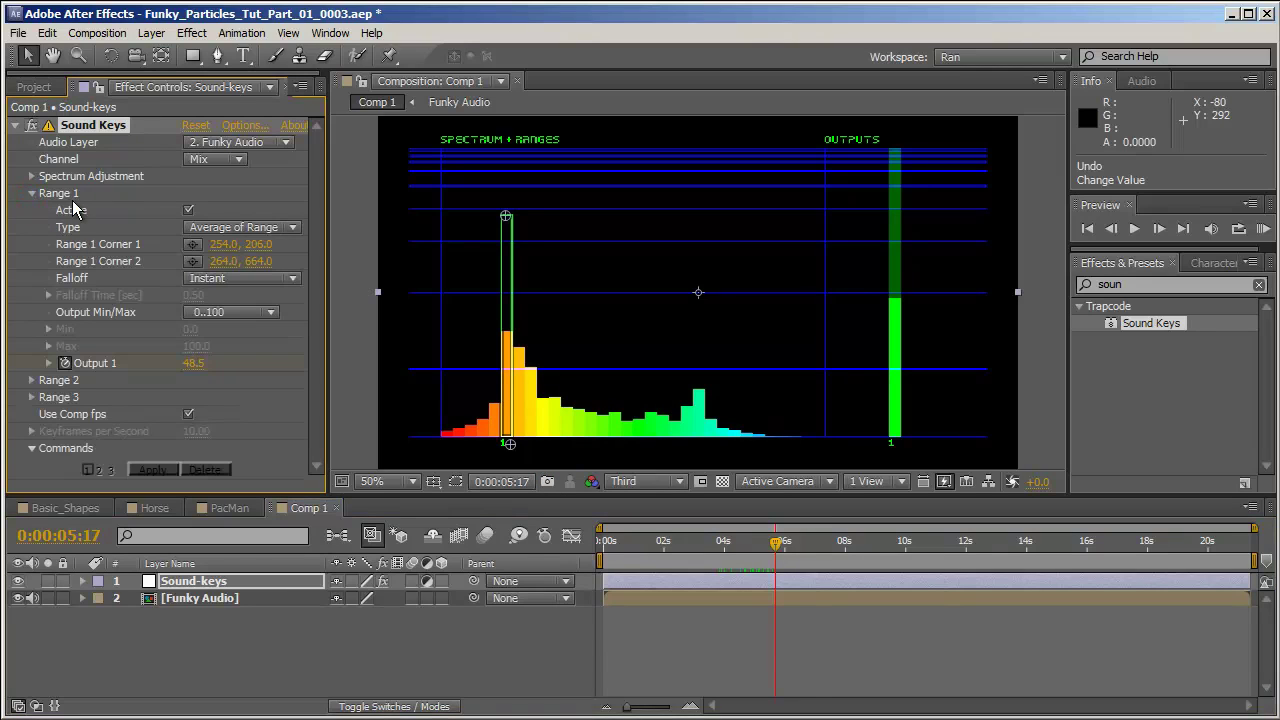
pyautogui.click(31, 193)
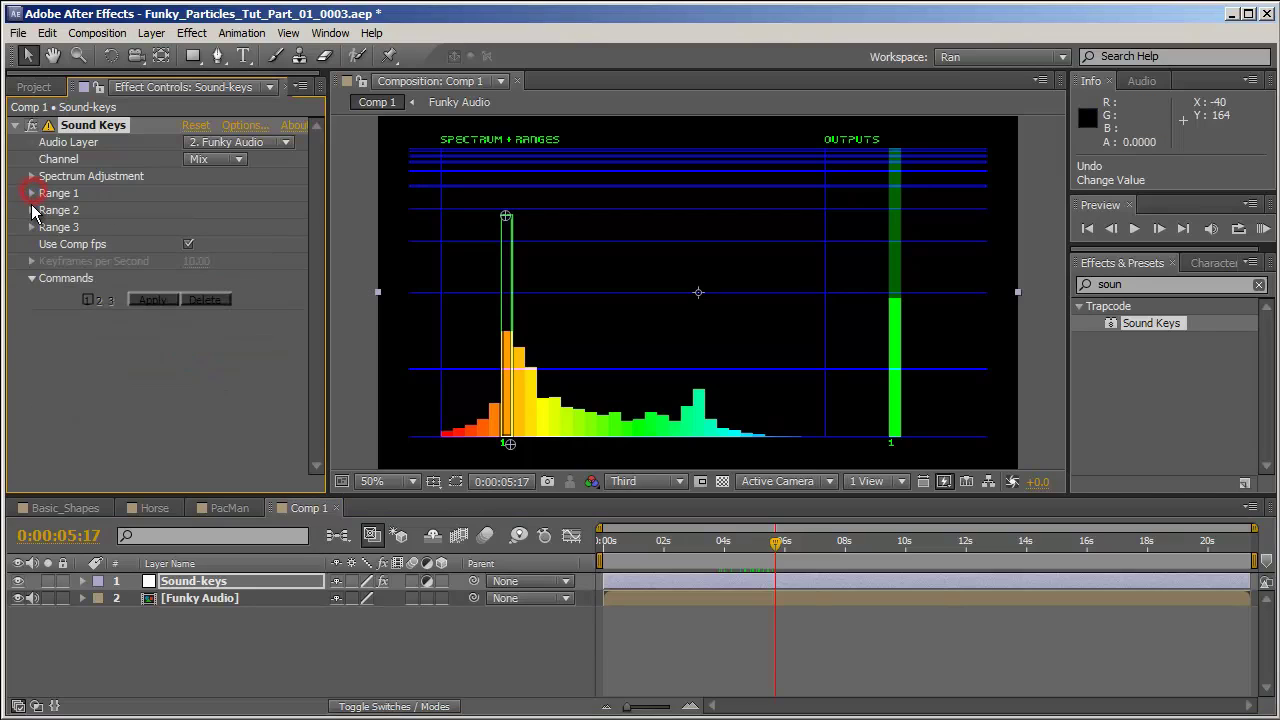
pyautogui.click(31, 210)
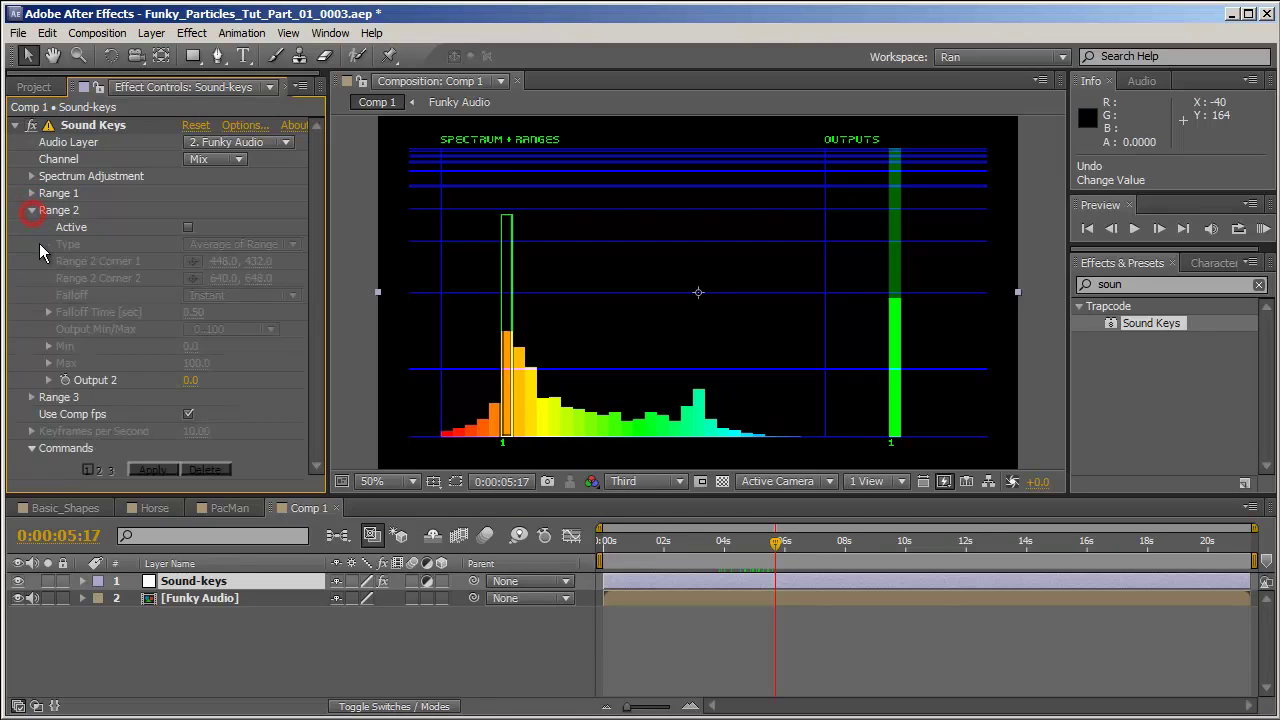
pyautogui.click(31, 397)
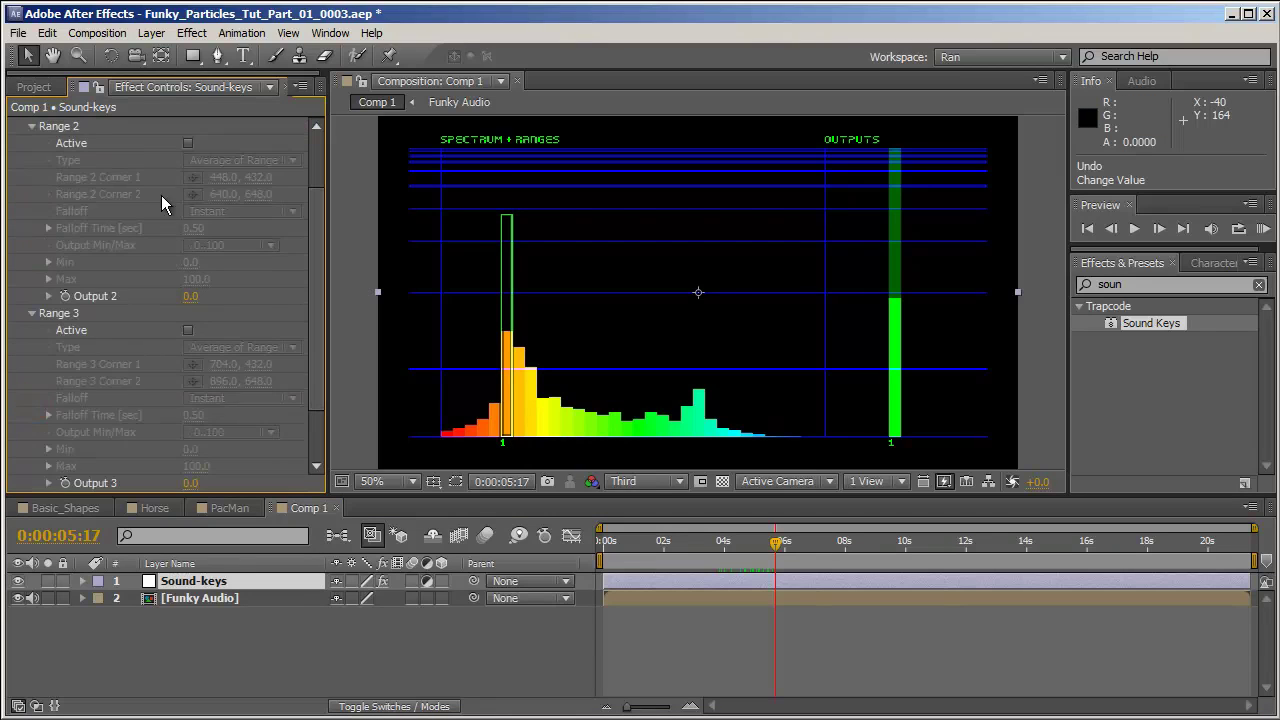
pyautogui.click(32, 314)
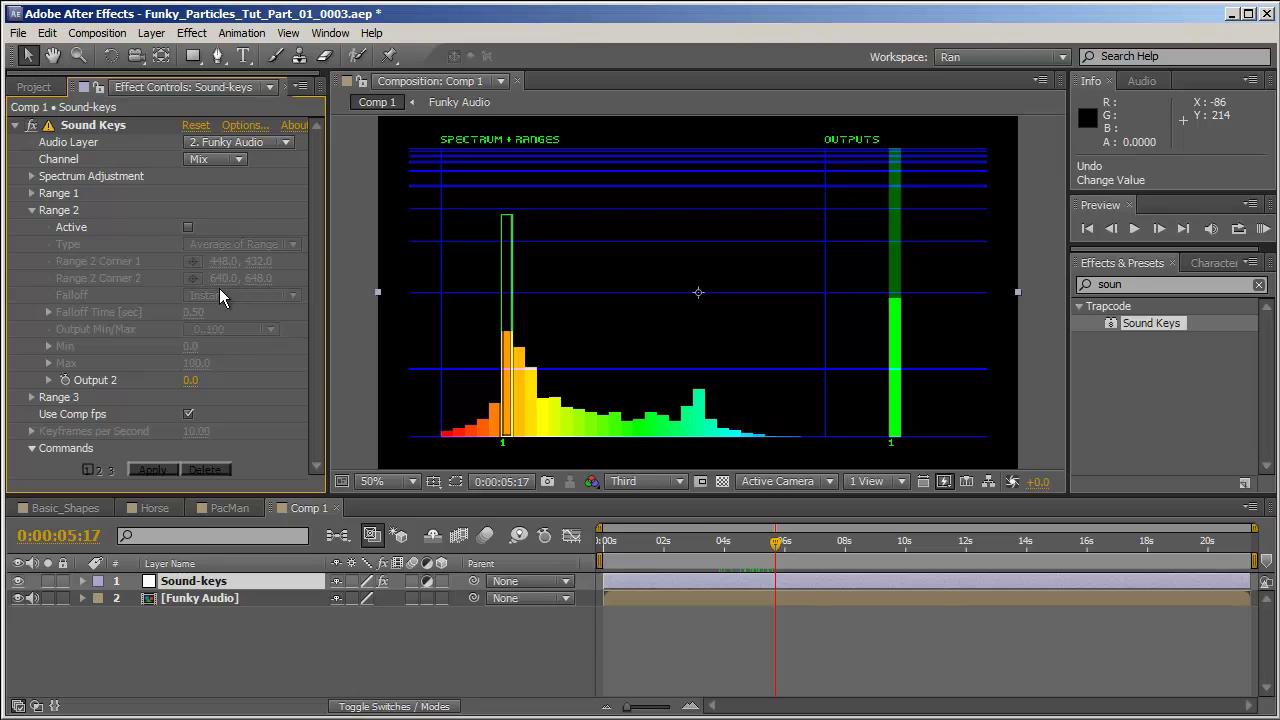
pyautogui.click(56, 210)
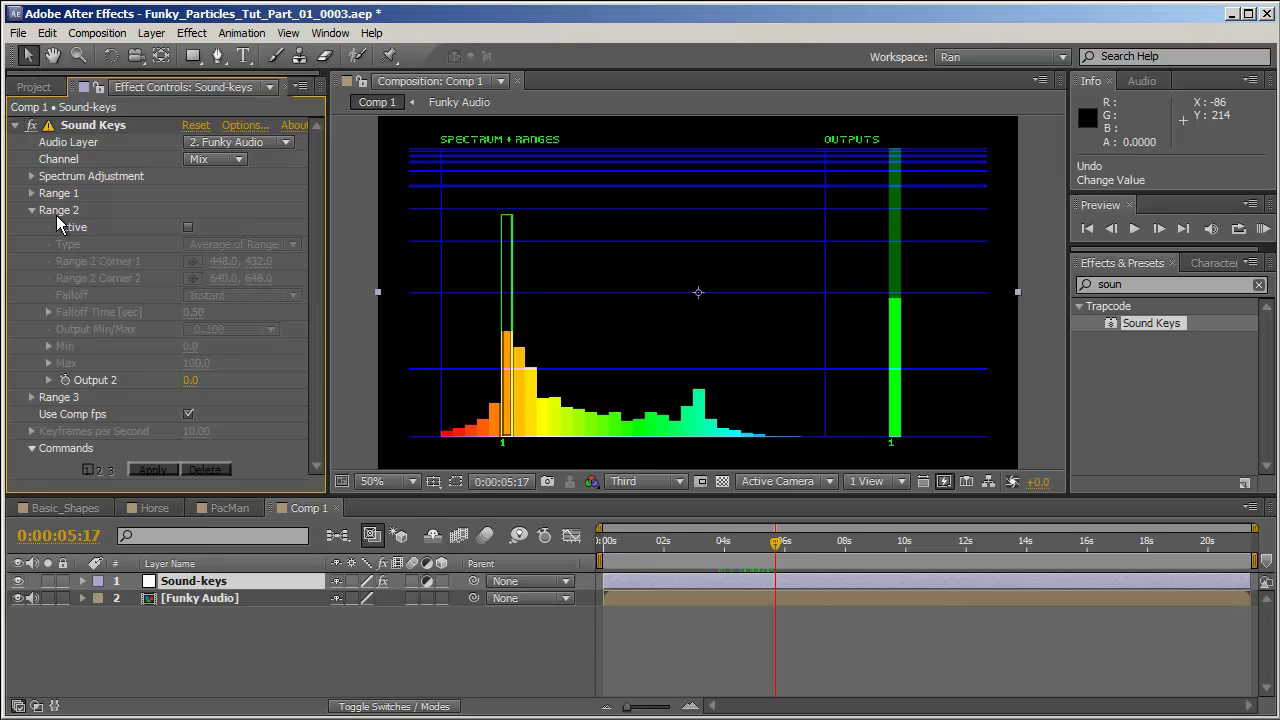
# Step: Activate Range 2 and apply it to generate trial Output 2 keyframes
pyautogui.click(187, 227)
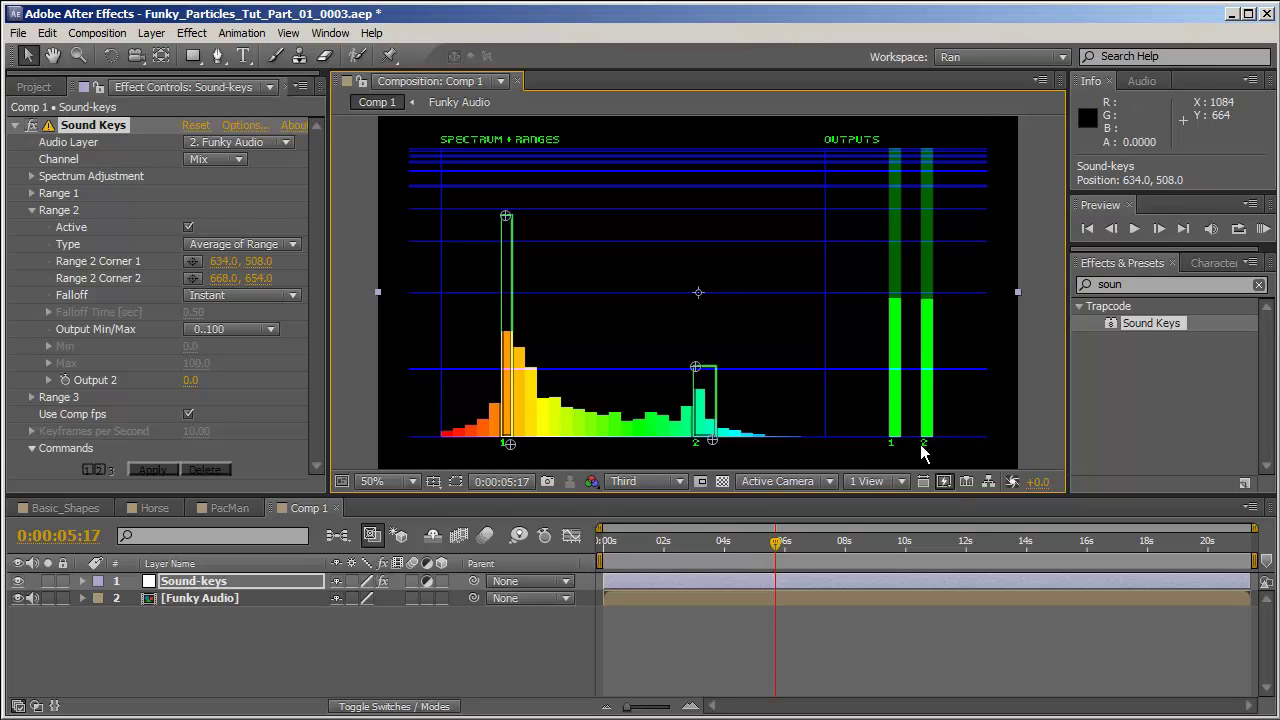
pyautogui.click(200, 640)
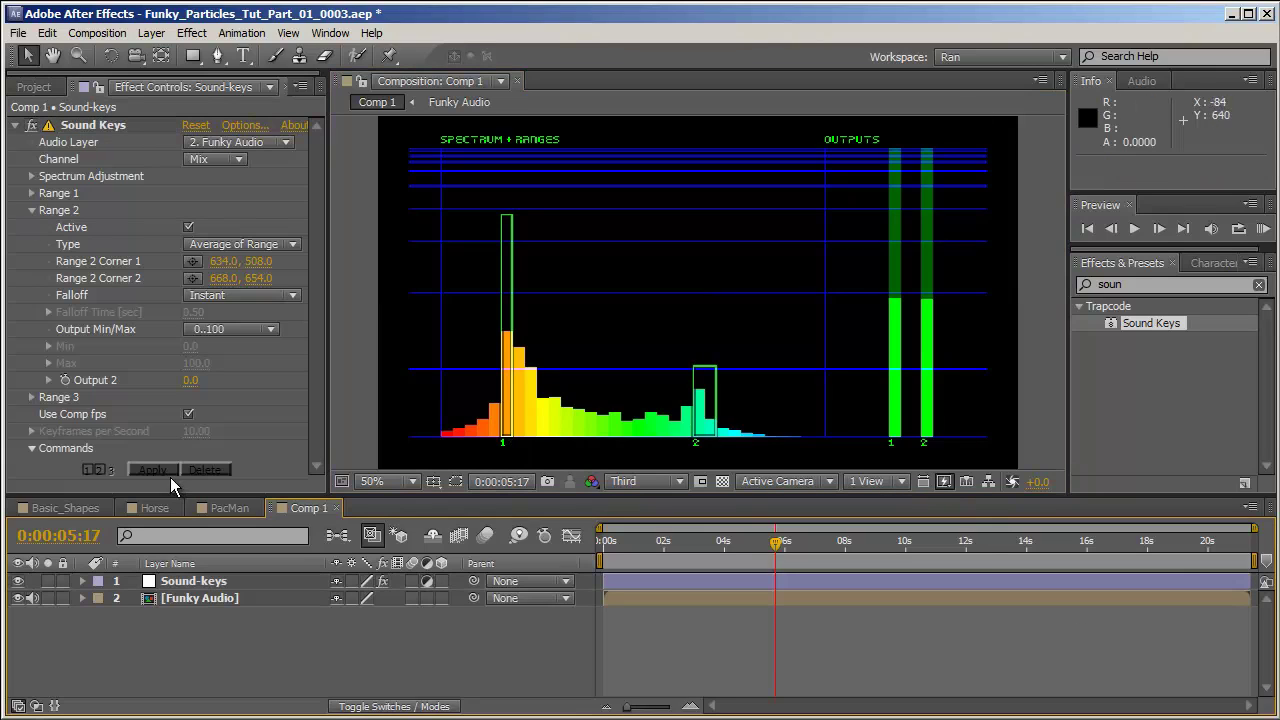
pyautogui.click(47, 464)
pyautogui.click(163, 468)
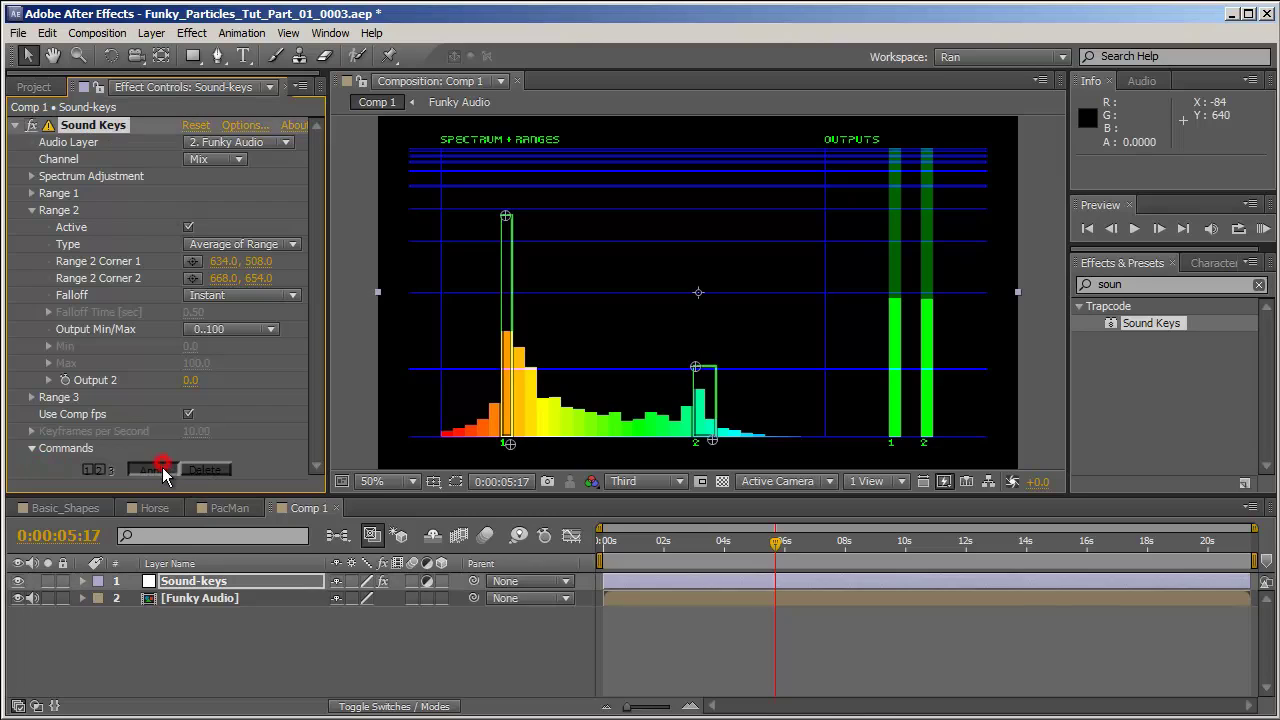
pyautogui.click(222, 632)
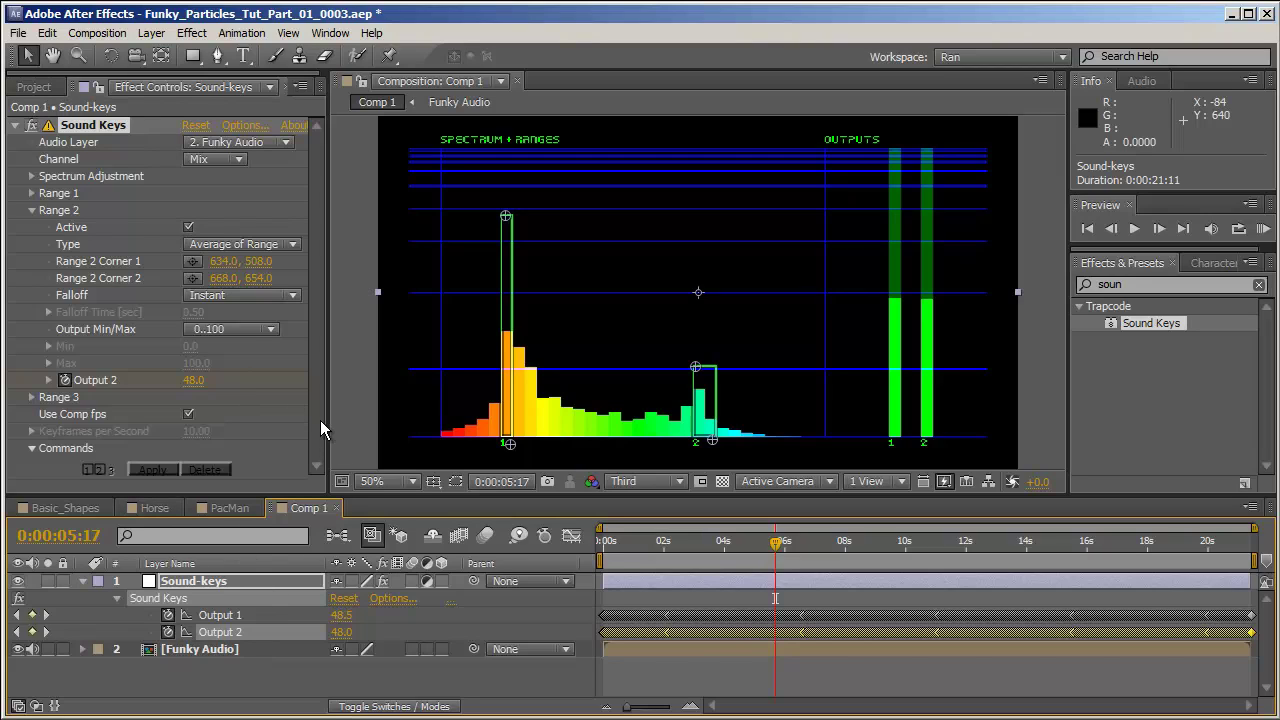
# Step: Undo the Output 2 keyframes, deactivate Range 2, and reopen the Range 1 settings
pyautogui.hotkey('ctrl', 'z')
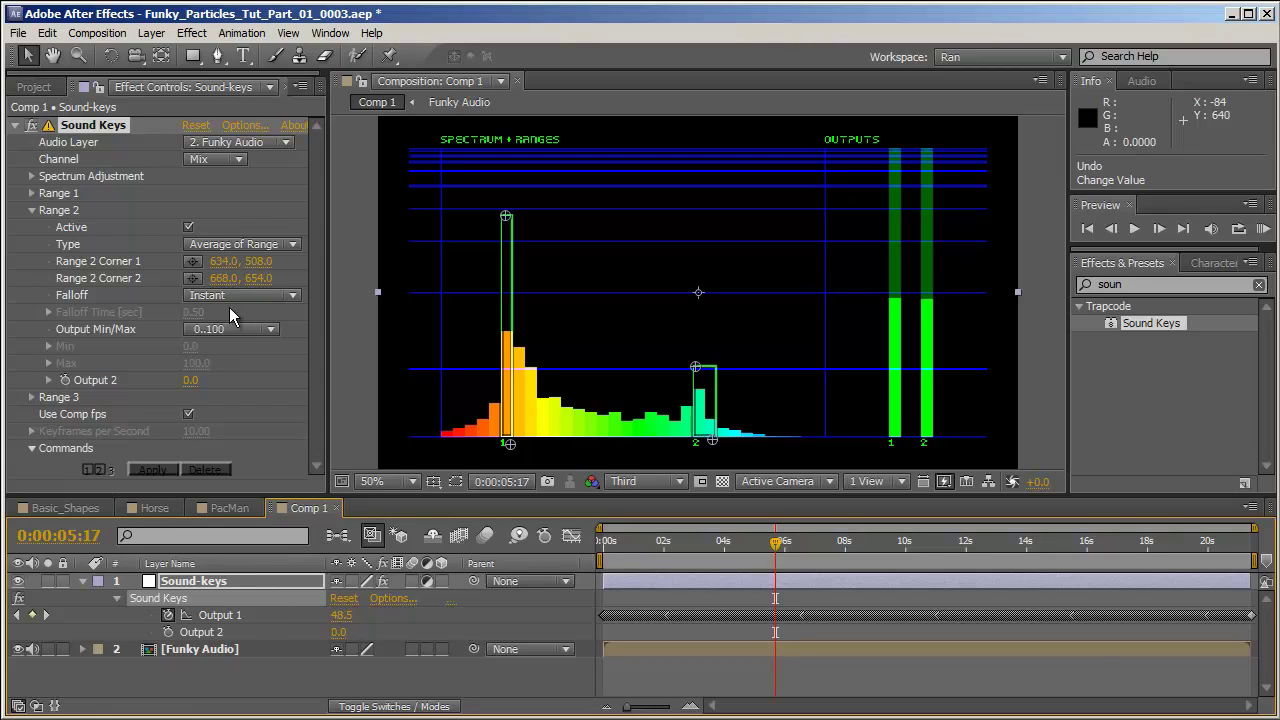
pyautogui.click(188, 228)
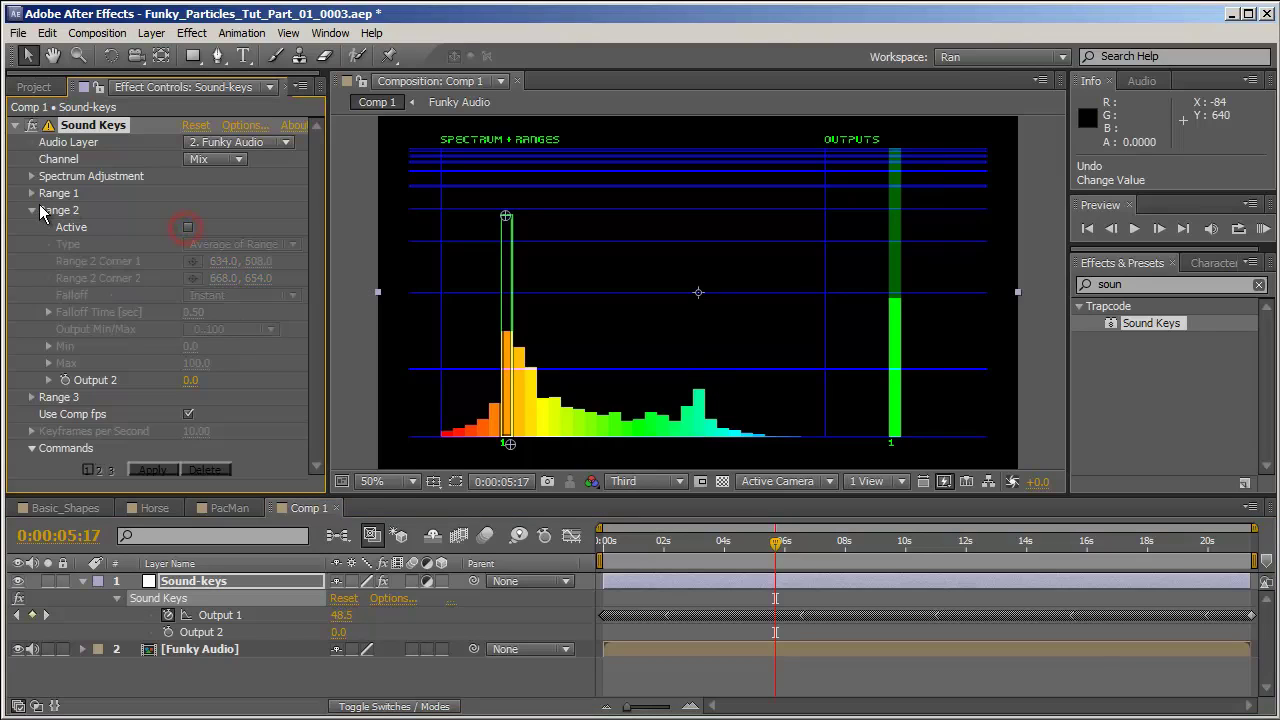
pyautogui.click(31, 210)
pyautogui.click(31, 228)
pyautogui.click(31, 227)
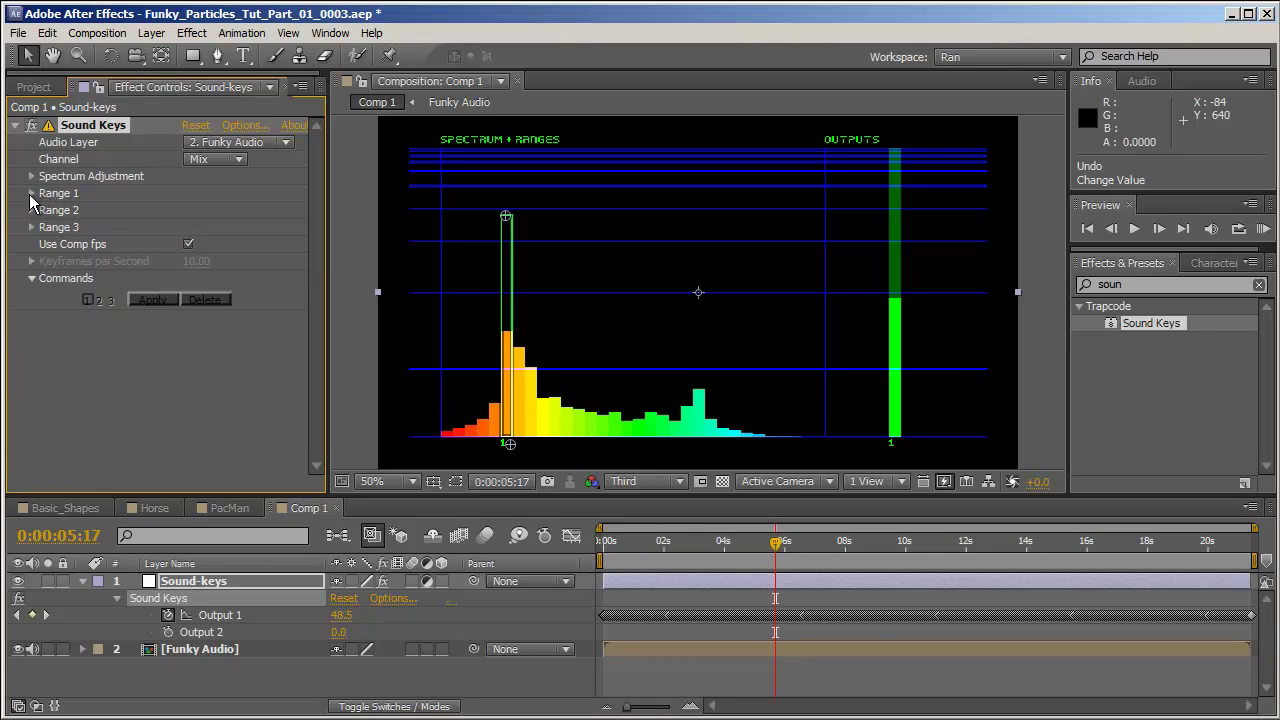
pyautogui.click(31, 194)
# Step: Show the Graph Editor and try range 1 as Peak of Range, then On/Off Trigger
pyautogui.hotkey('shift', 'F3')
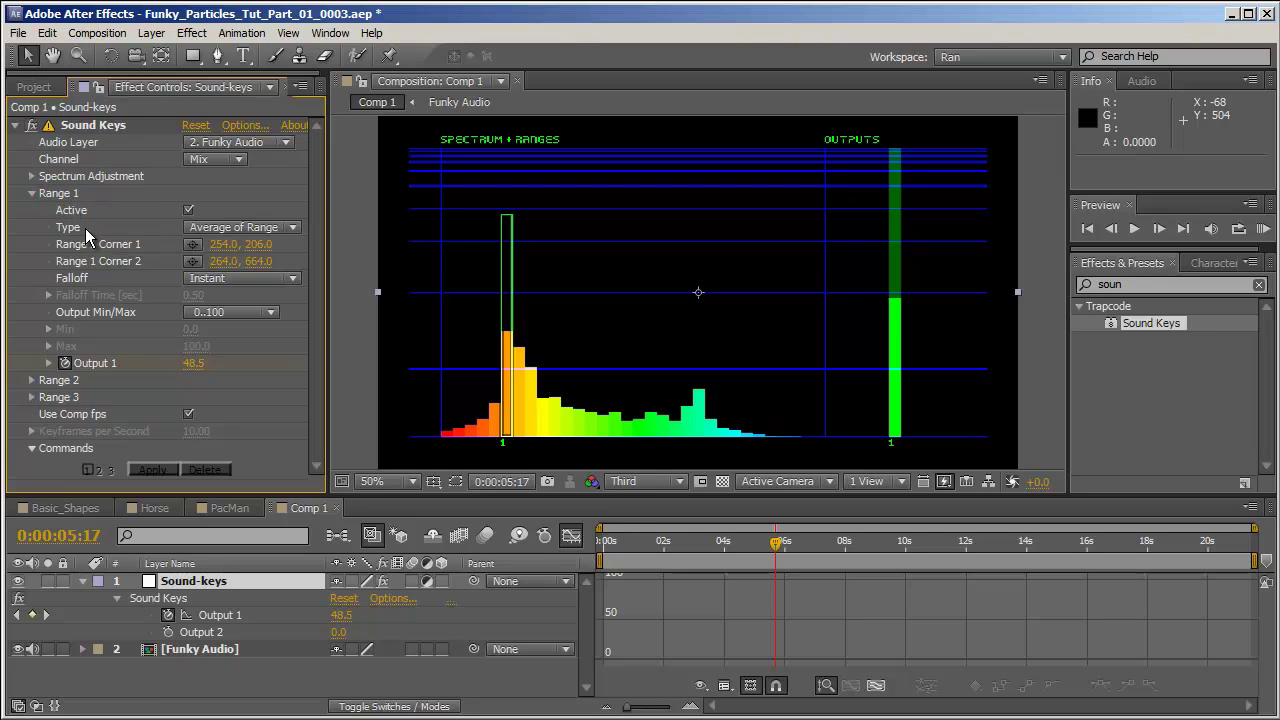
pyautogui.click(280, 228)
pyautogui.click(287, 262)
pyautogui.click(280, 229)
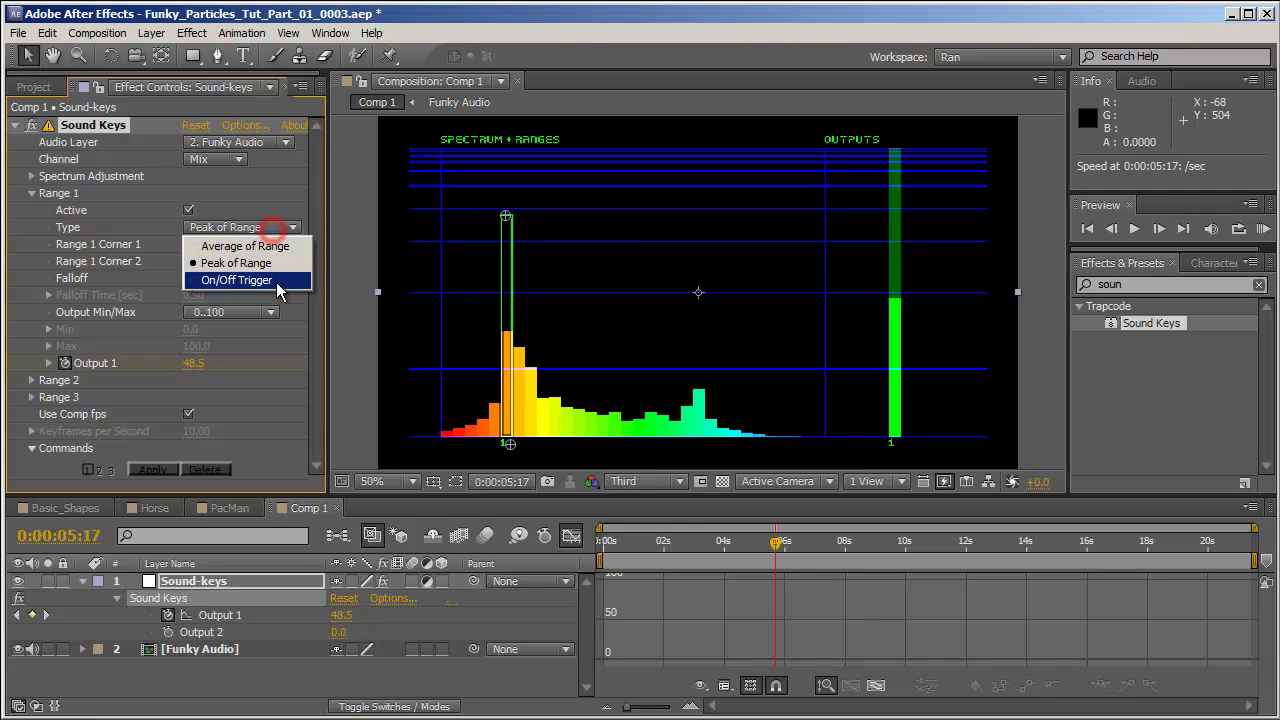
pyautogui.click(278, 282)
# Step: Return range 1 to Average of Range and undo a trial drag of its first corner
pyautogui.click(268, 228)
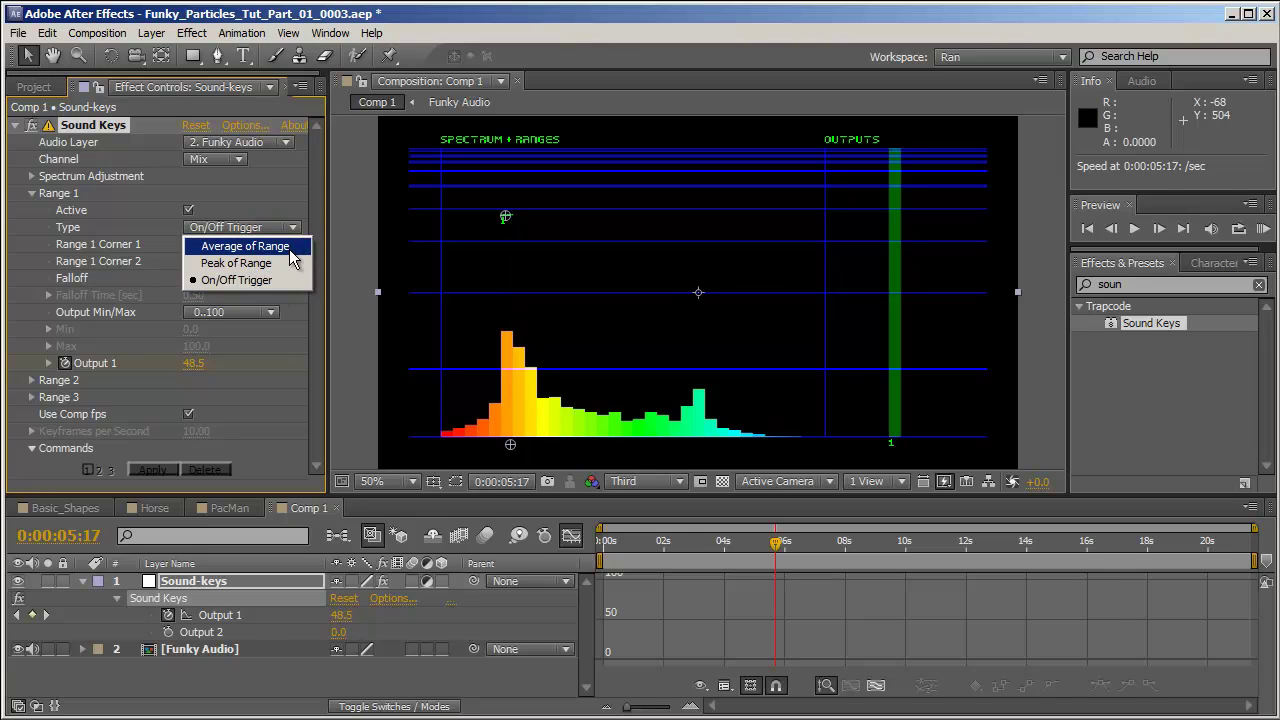
pyautogui.click(289, 250)
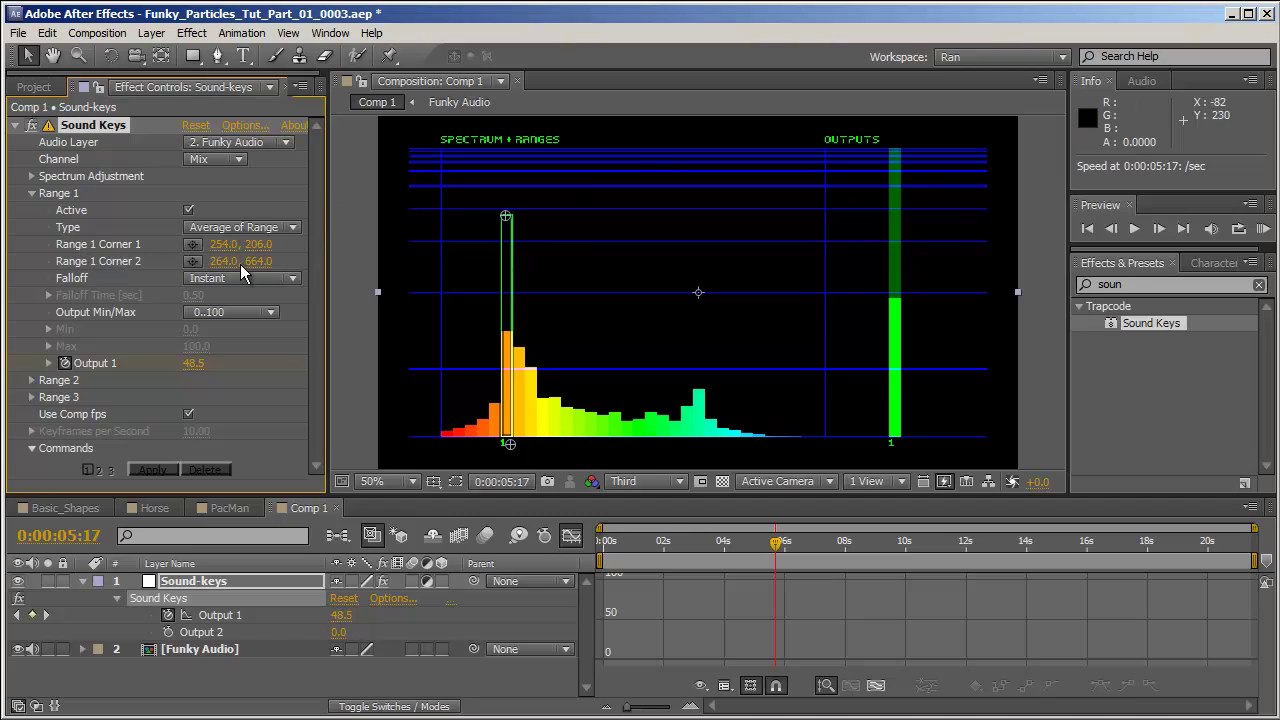
pyautogui.moveTo(226, 244); pyautogui.dragTo(333, 264)
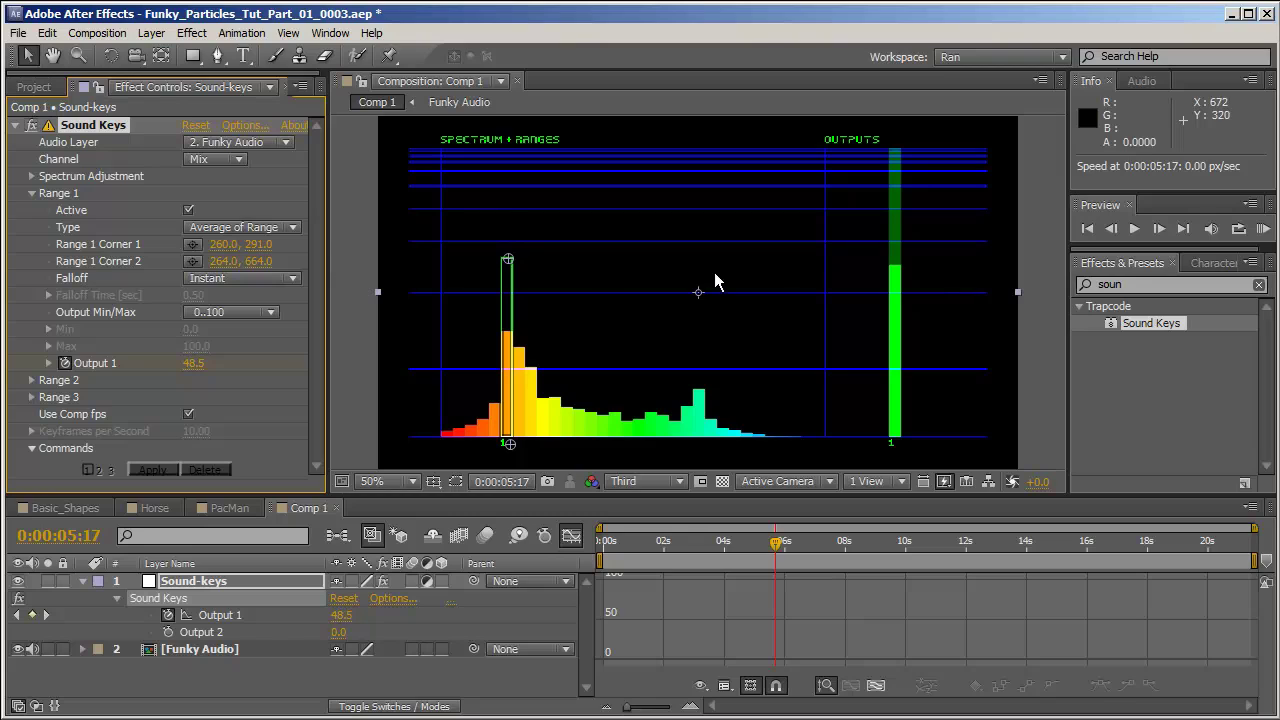
pyautogui.hotkey('ctrl', 'z')
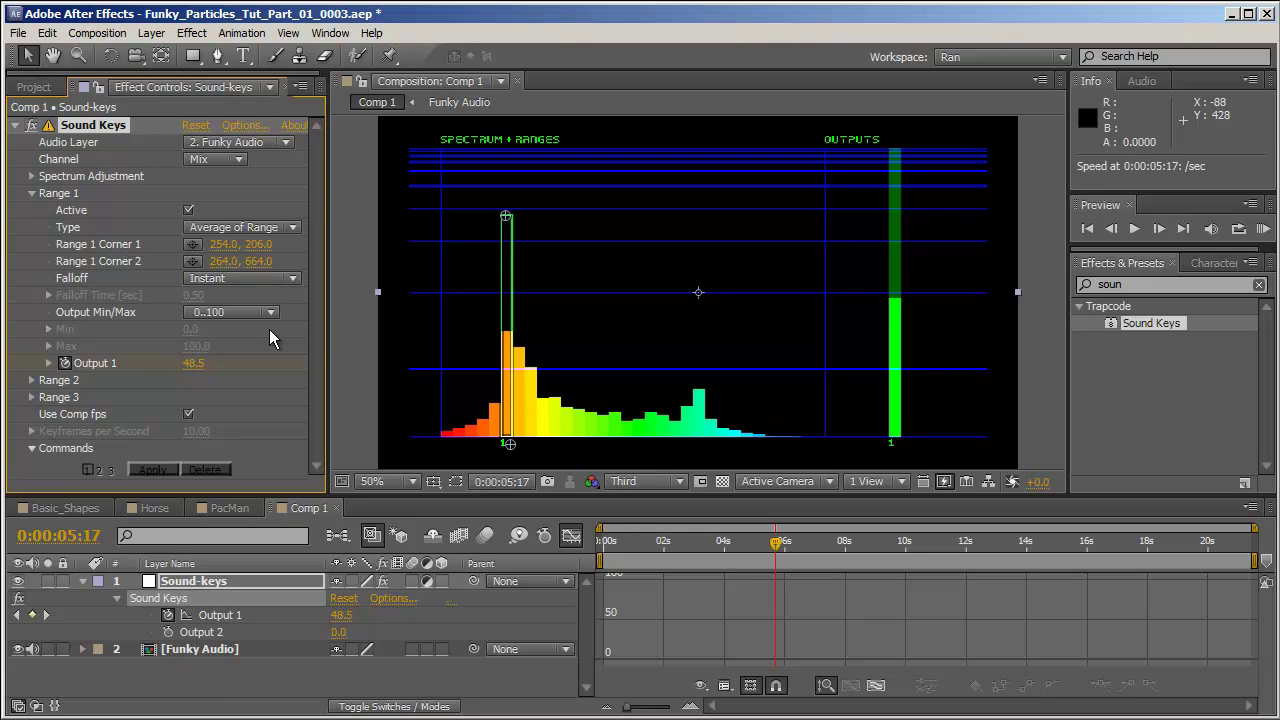
# Step: Graph Output 1 and regenerate its keyframes with range 1 falloff set to Linear
pyautogui.click(221, 615)
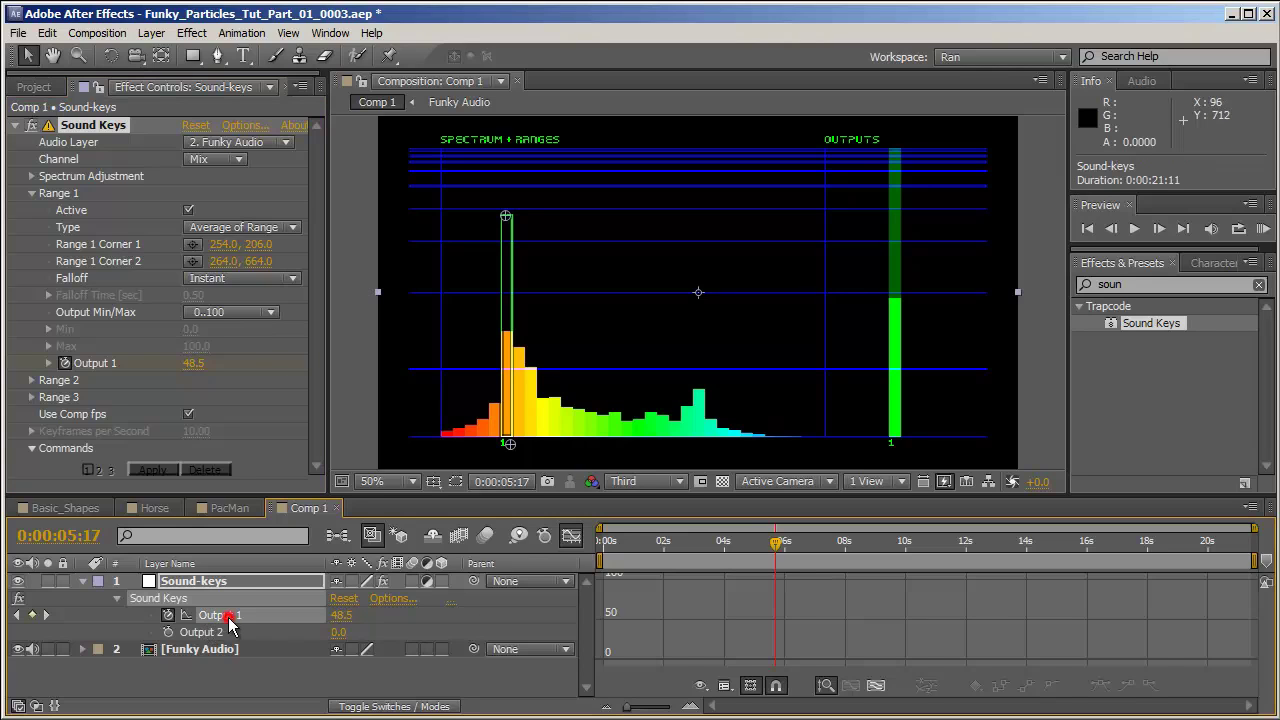
pyautogui.click(691, 705)
pyautogui.moveTo(850, 703); pyautogui.dragTo(802, 703)
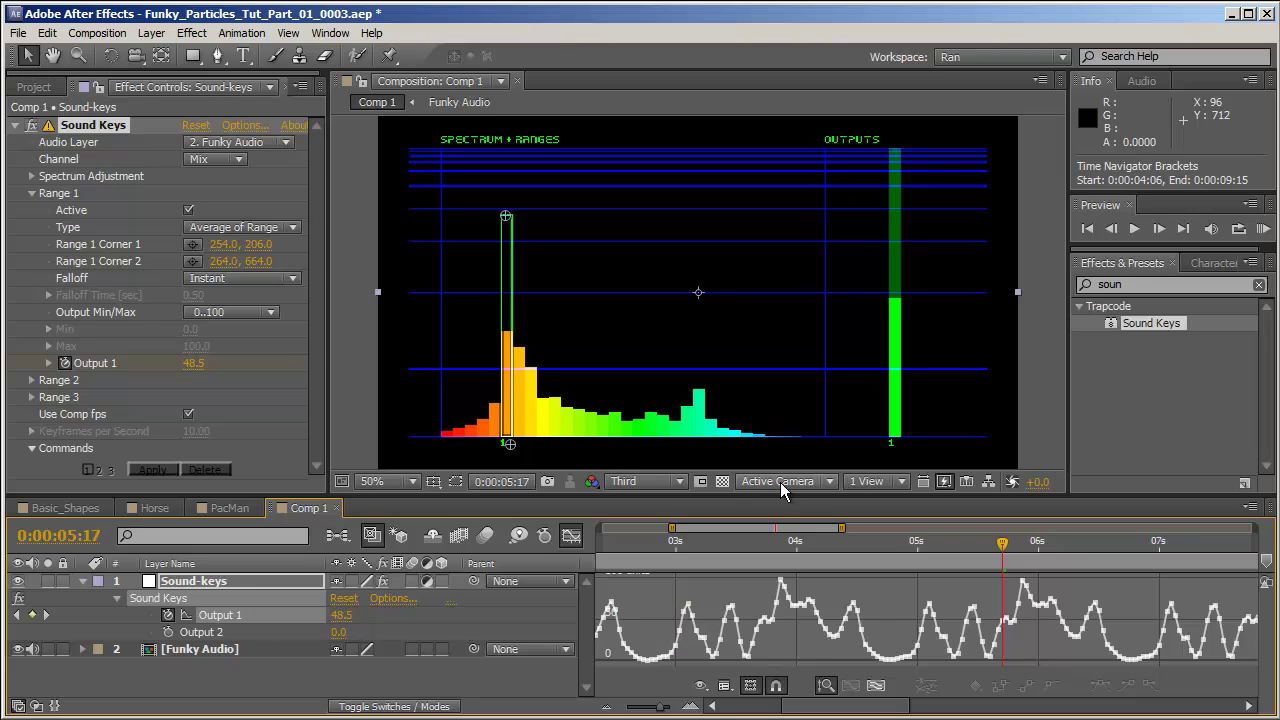
pyautogui.click(247, 283)
pyautogui.click(260, 315)
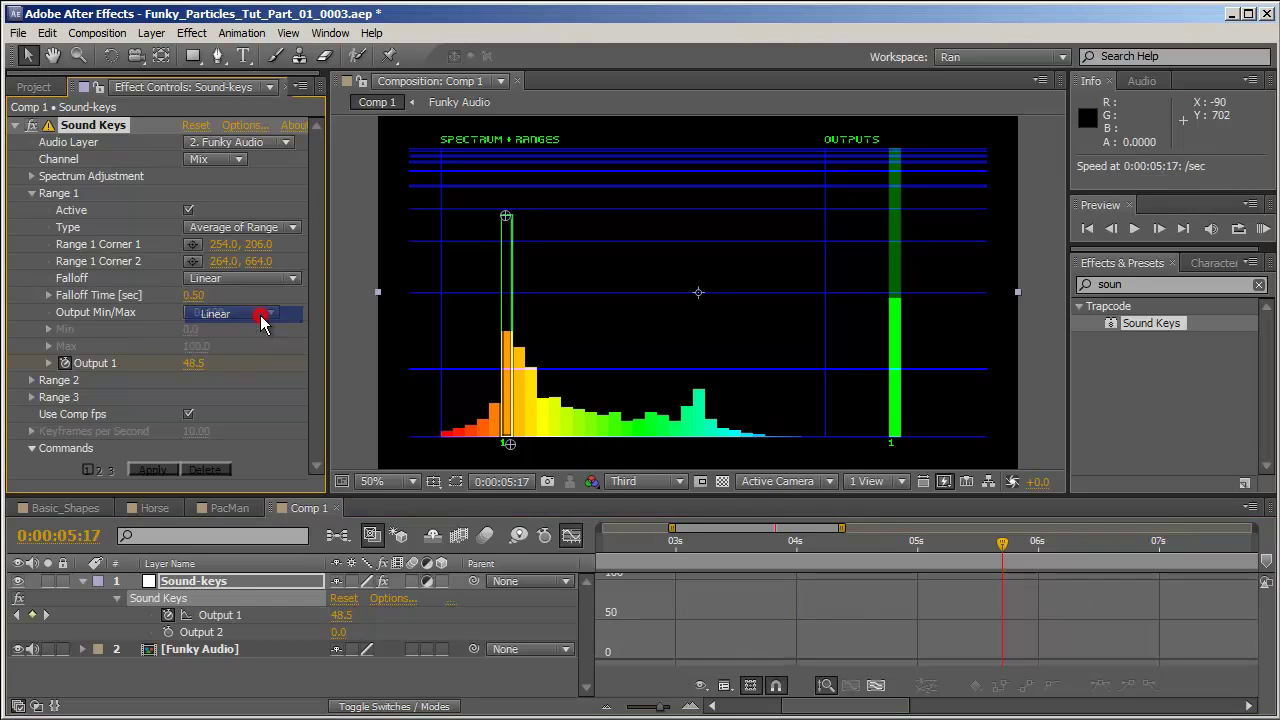
pyautogui.click(155, 470)
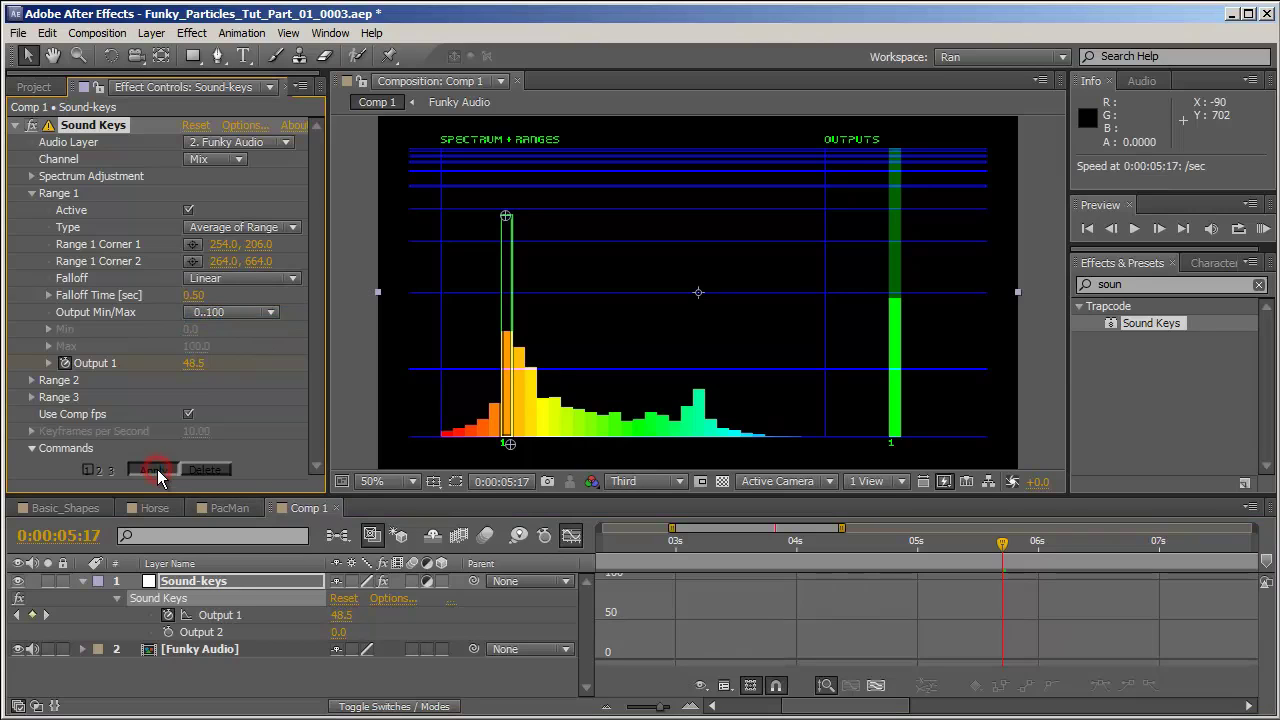
pyautogui.click(483, 600)
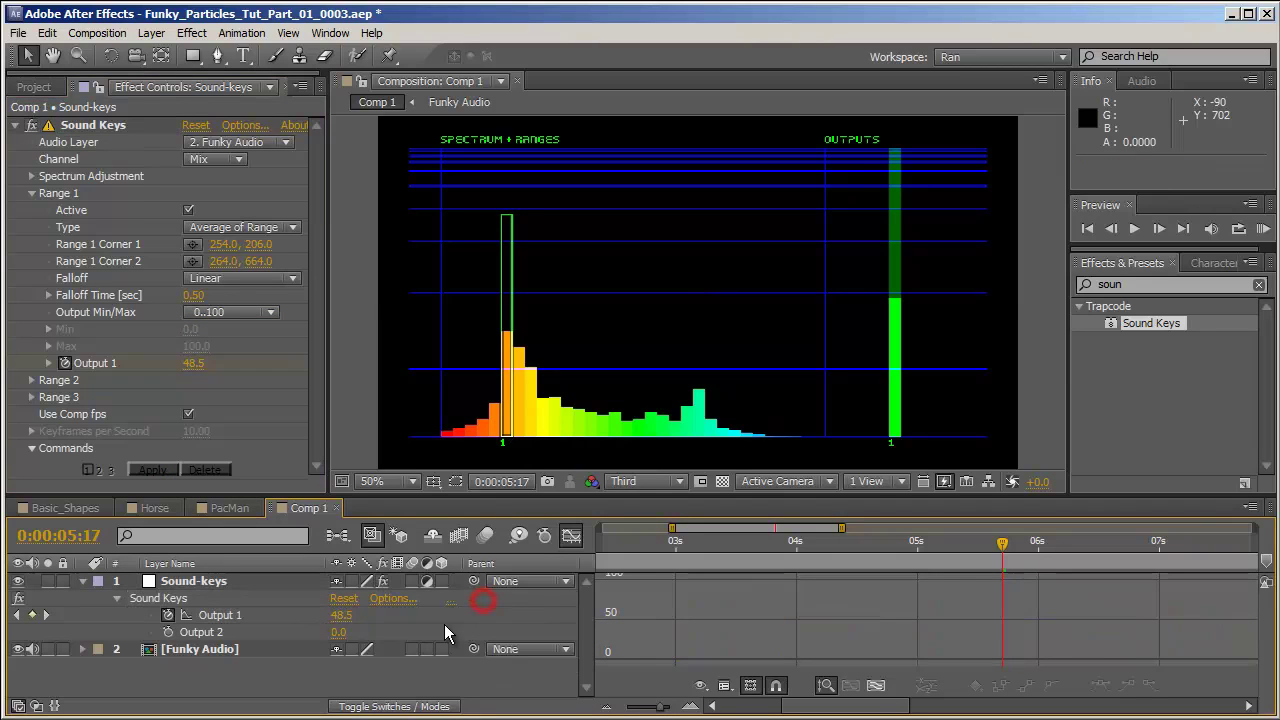
# Step: Regenerate Output 1 keyframes with Exponential falloff and inspect the resulting curve
pyautogui.click(188, 597)
pyautogui.click(210, 615)
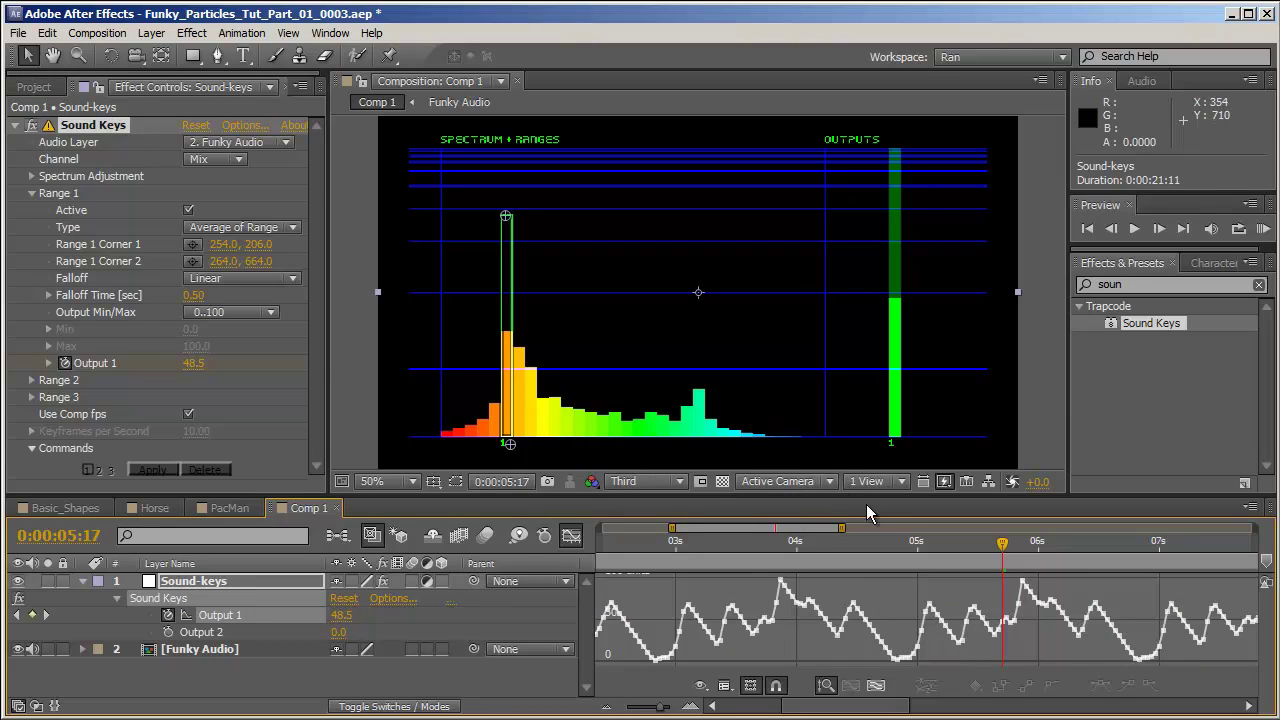
pyautogui.click(213, 281)
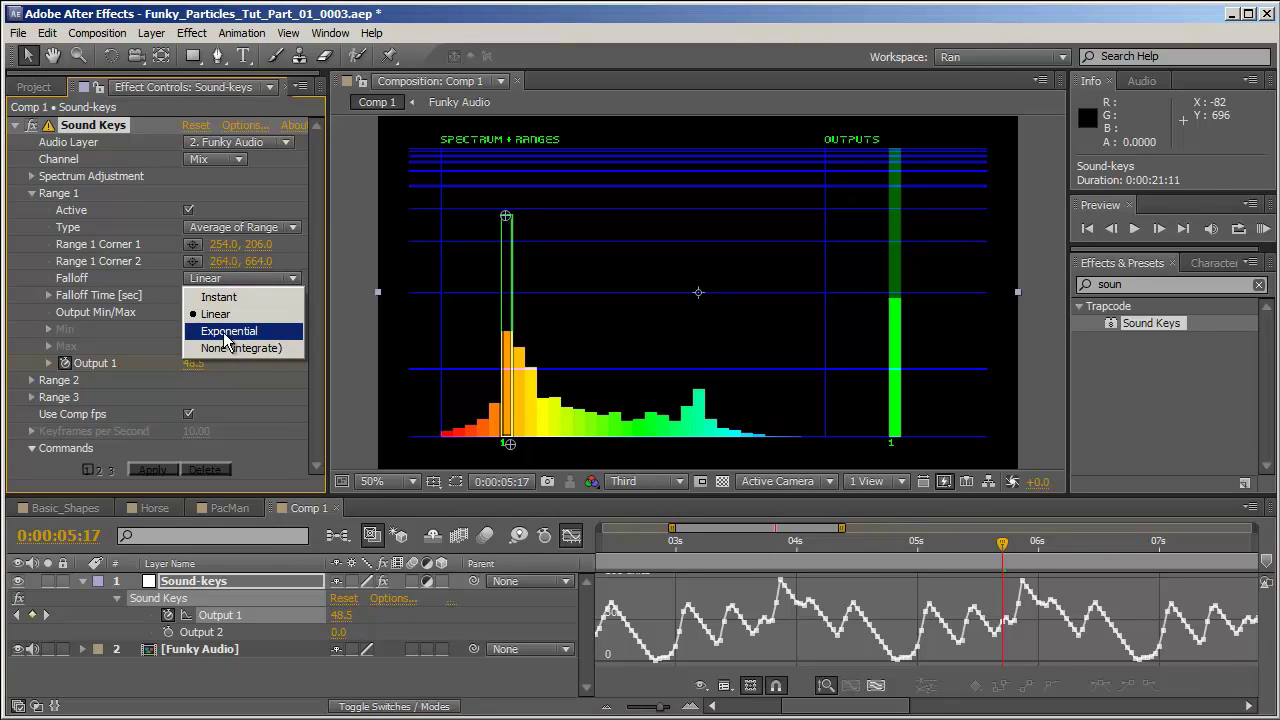
pyautogui.click(250, 334)
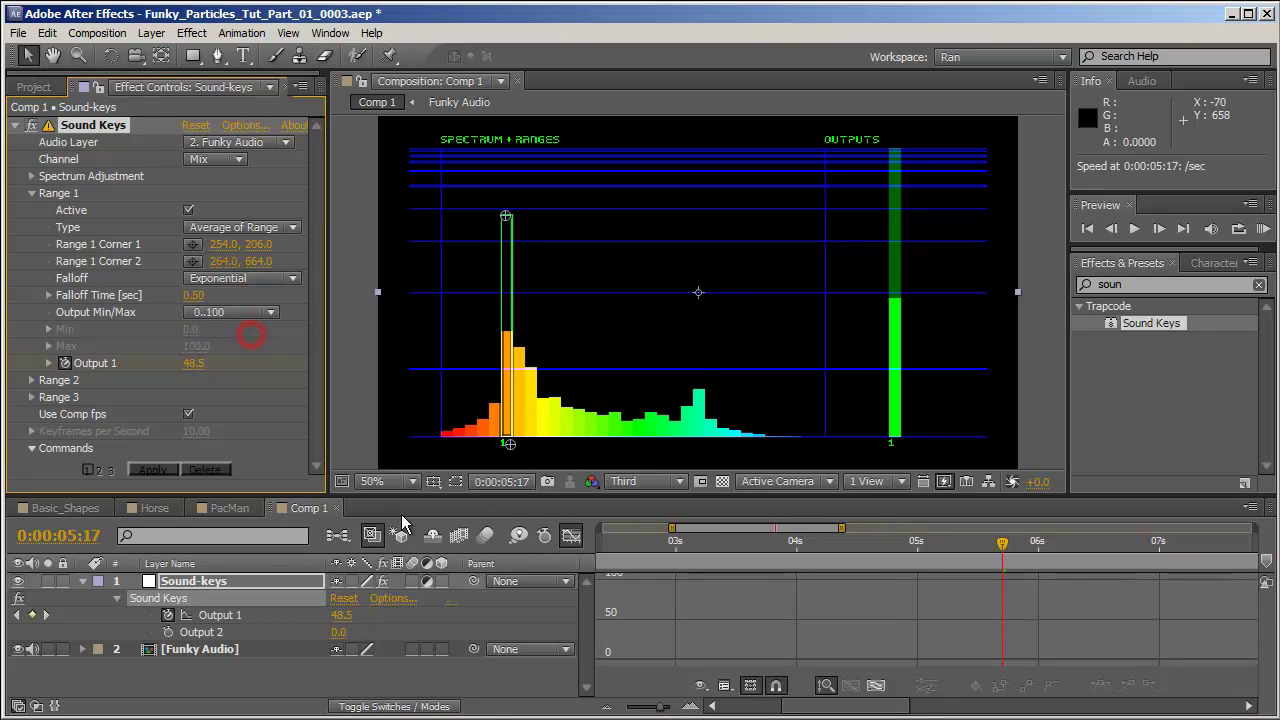
pyautogui.click(155, 470)
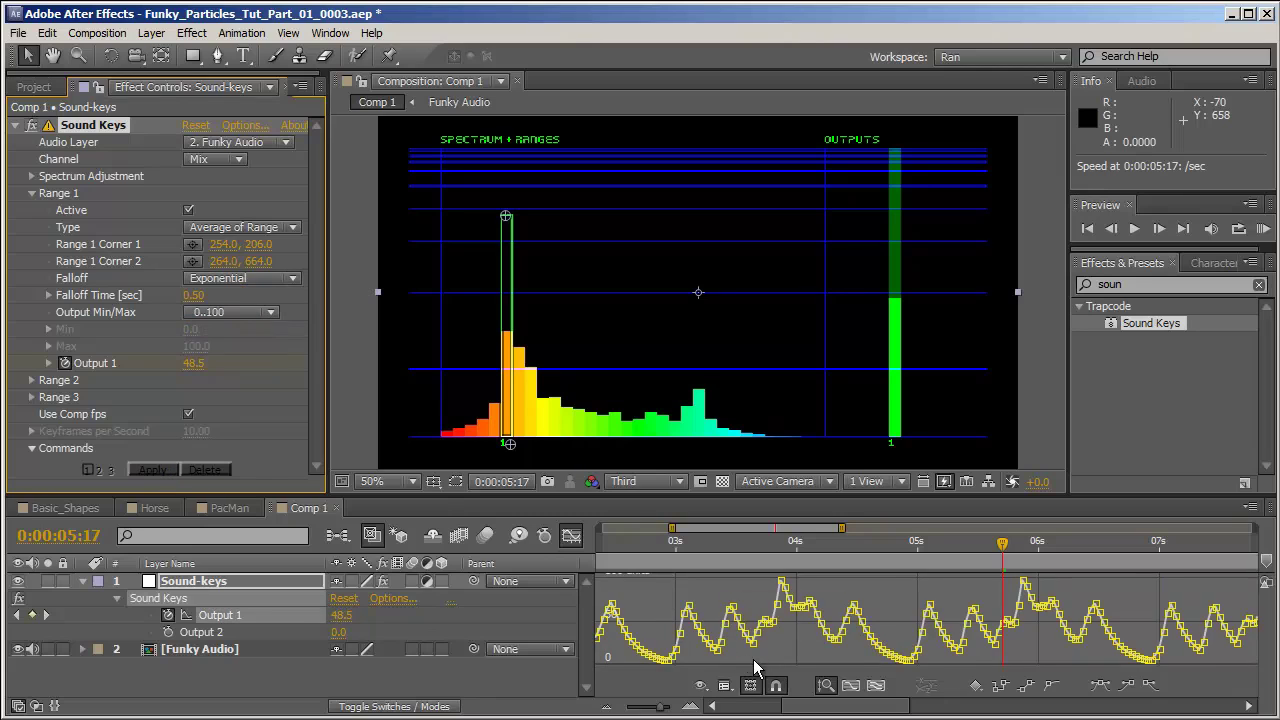
pyautogui.click(515, 614)
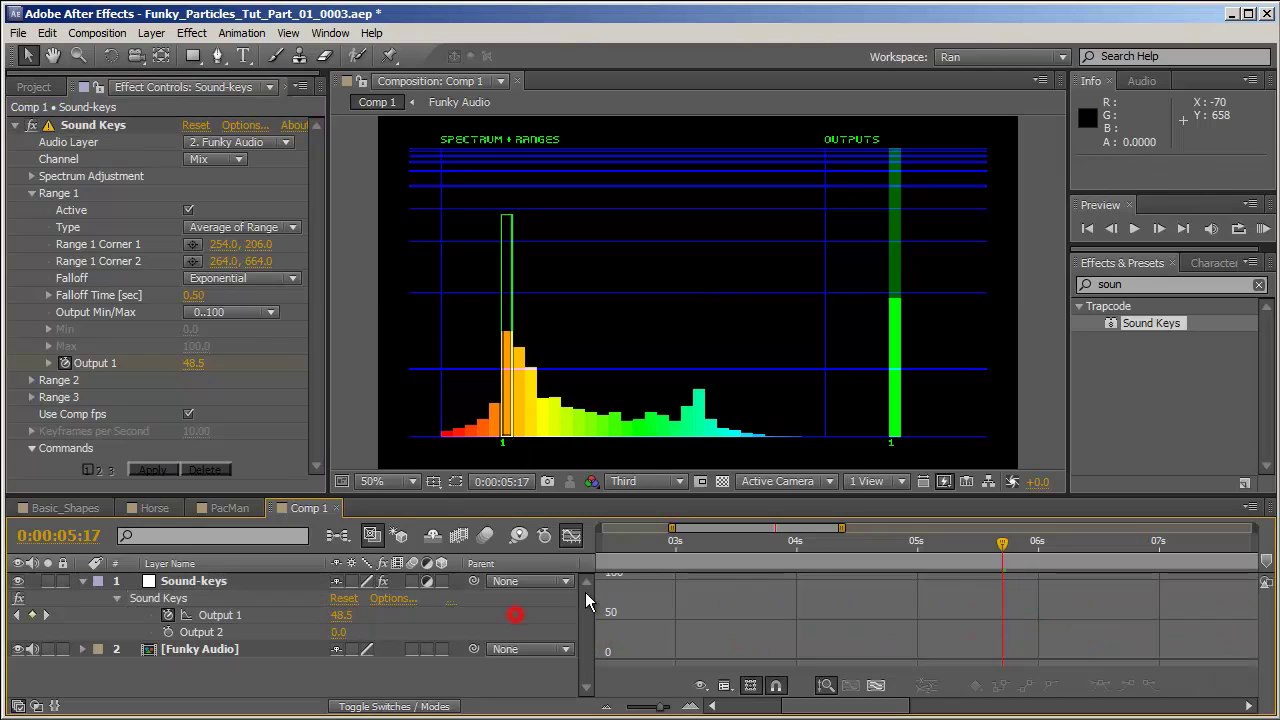
pyautogui.click(216, 615)
pyautogui.moveTo(623, 632)
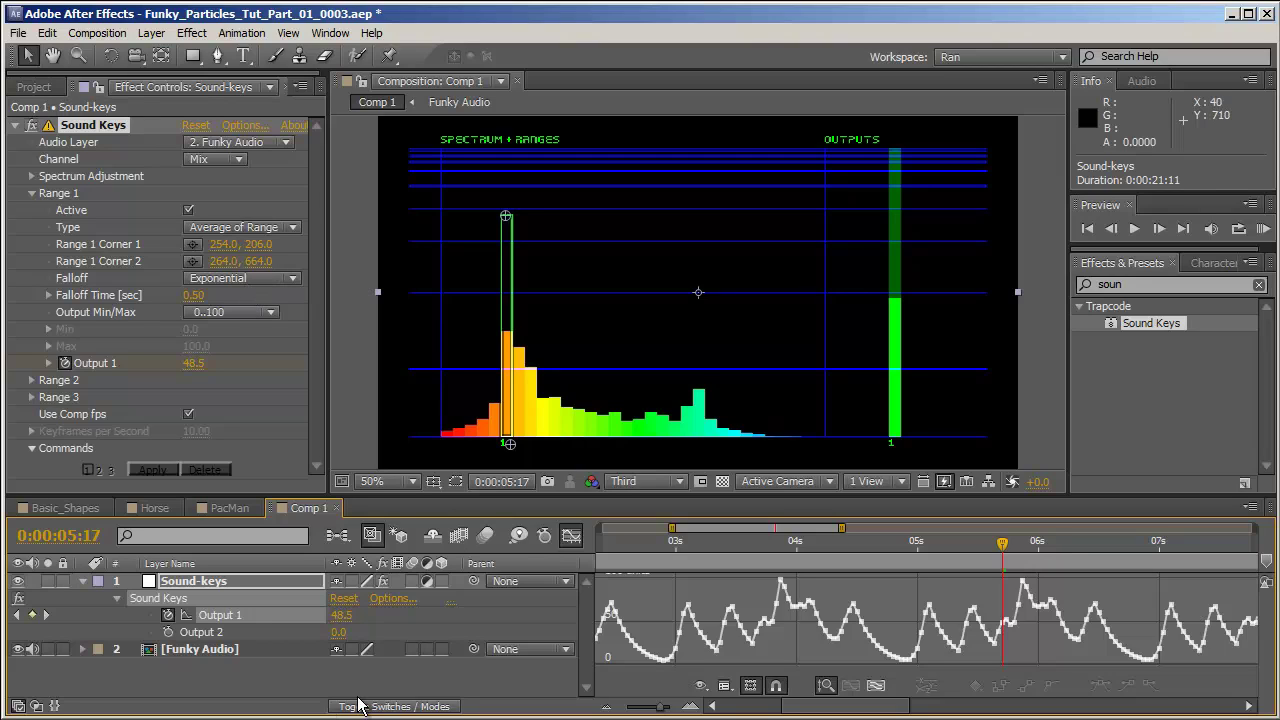
# Step: Set range 1 falloff to Instant and regenerate the Output 1 keyframes
pyautogui.click(241, 279)
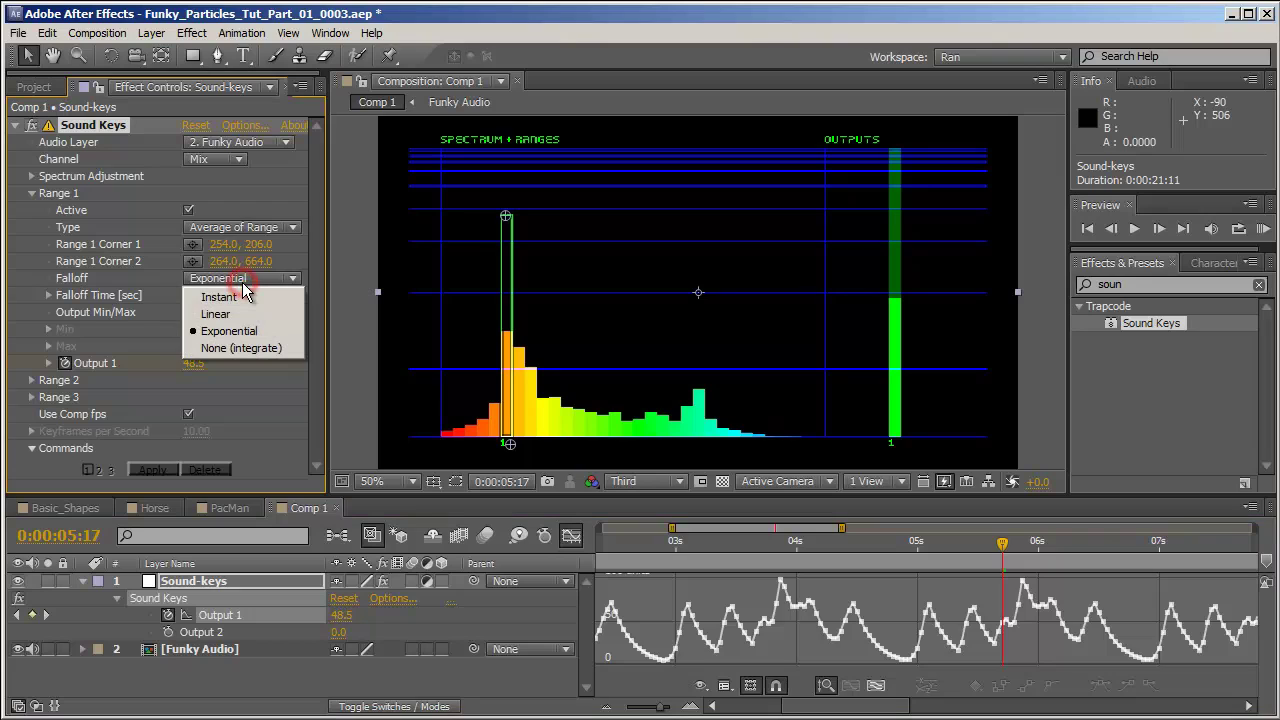
pyautogui.click(234, 280)
pyautogui.click(232, 280)
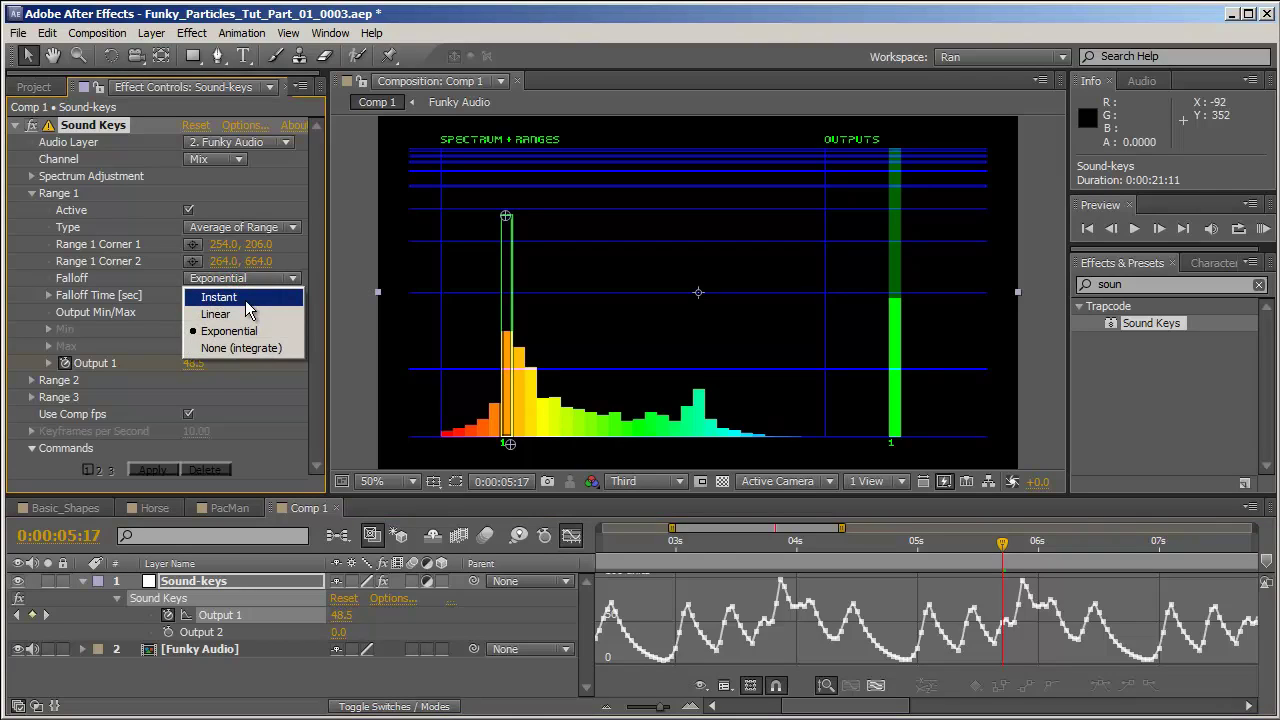
pyautogui.click(245, 297)
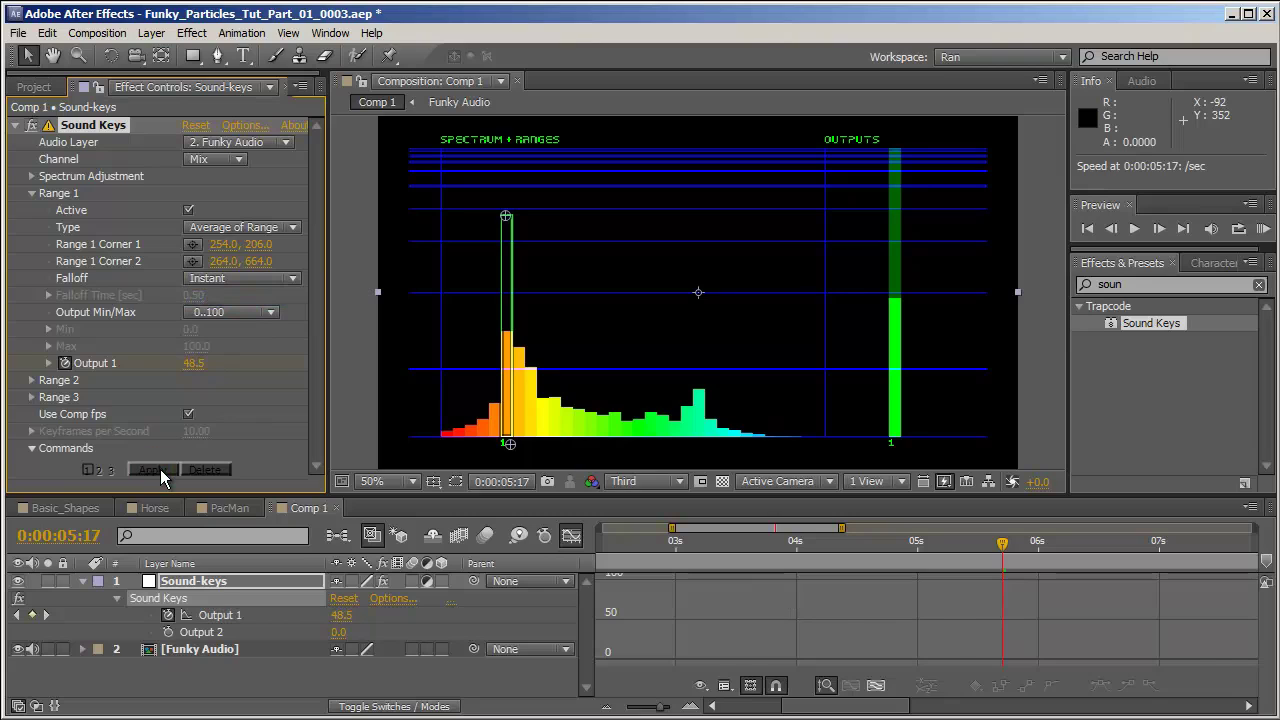
pyautogui.click(160, 469)
pyautogui.click(135, 619)
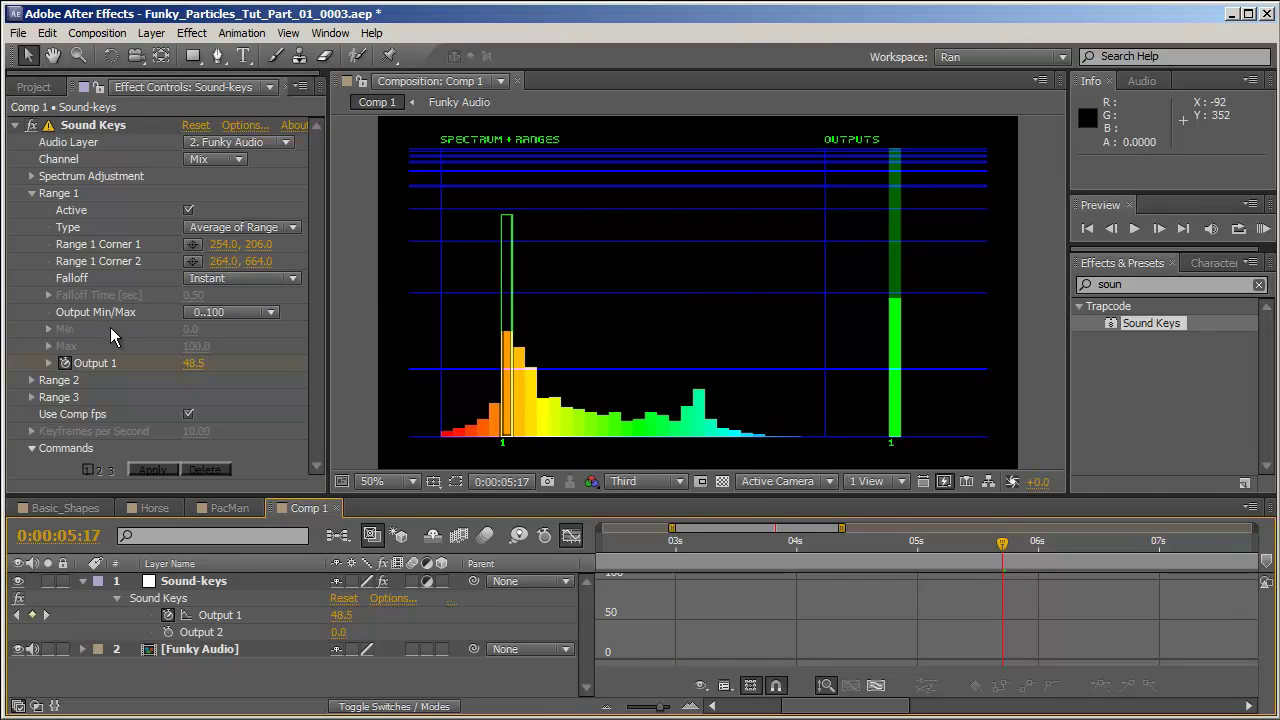
# Step: Try a Custom output minimum of 103, then restore 0..100 and regenerate Output 1 keyframes
pyautogui.click(243, 312)
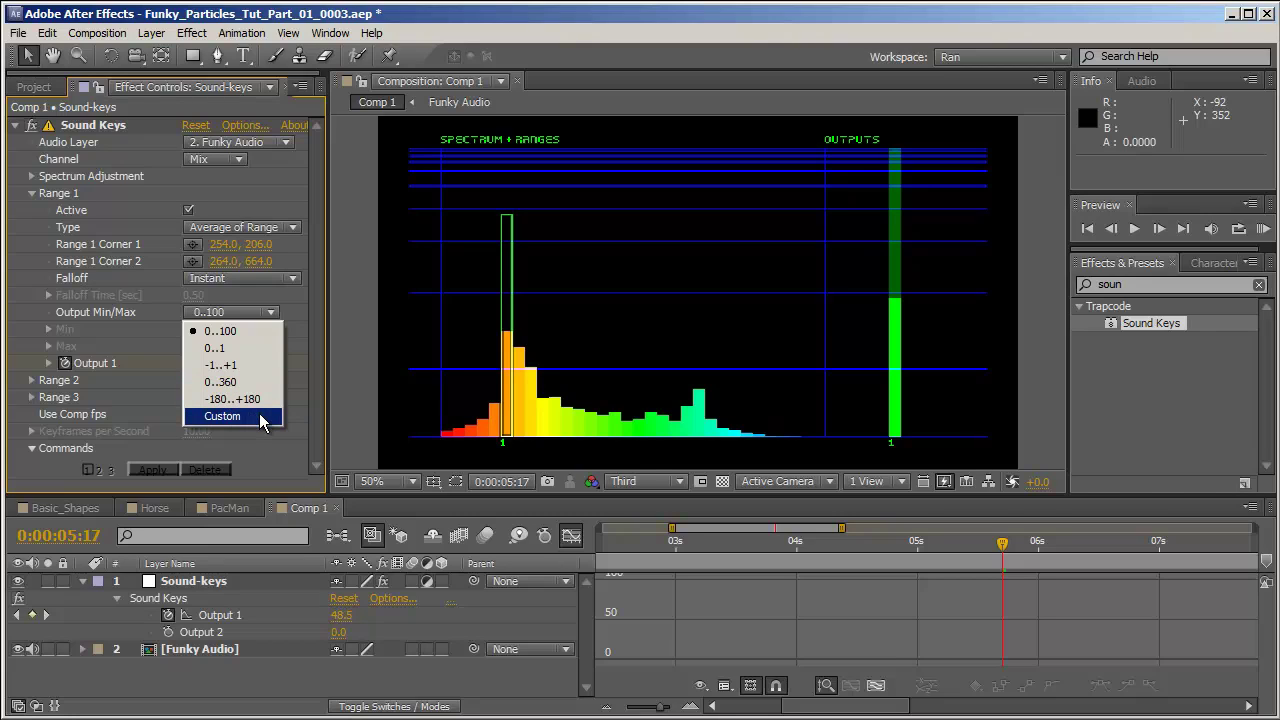
pyautogui.click(262, 417)
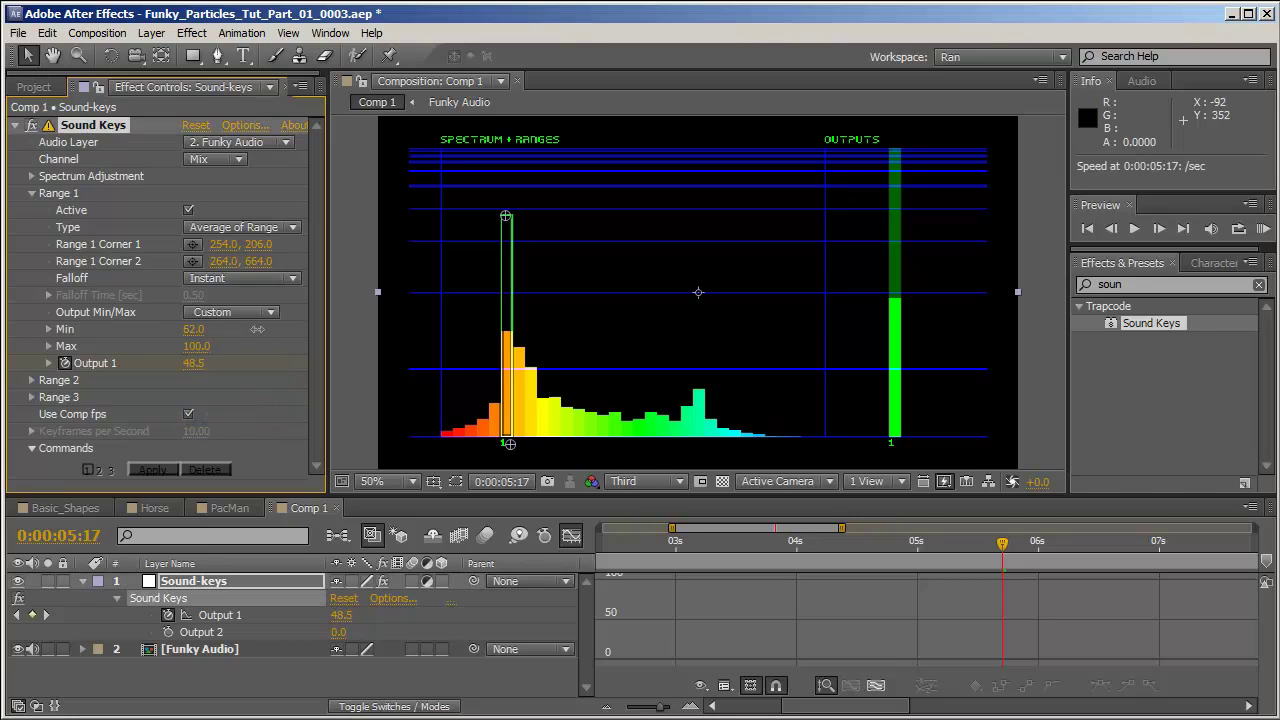
pyautogui.moveTo(259, 329); pyautogui.dragTo(300, 330)
pyautogui.click(228, 316)
pyautogui.click(225, 329)
pyautogui.click(152, 470)
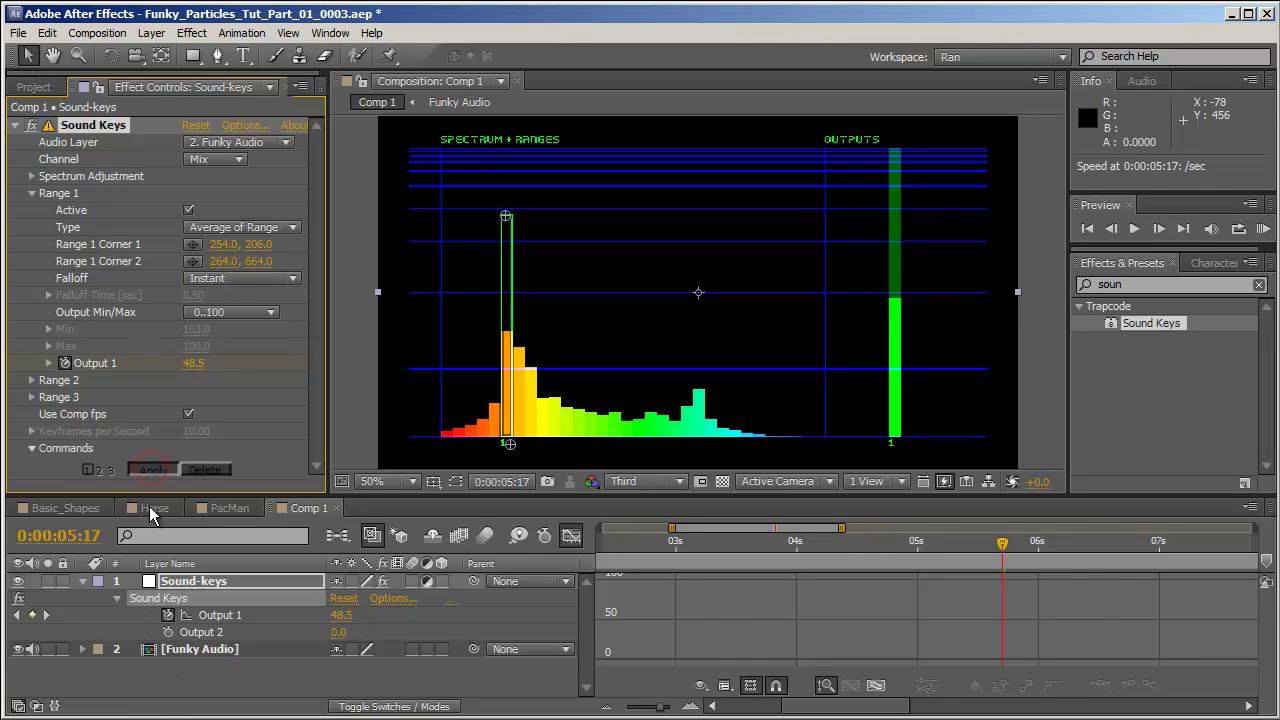
pyautogui.click(624, 536)
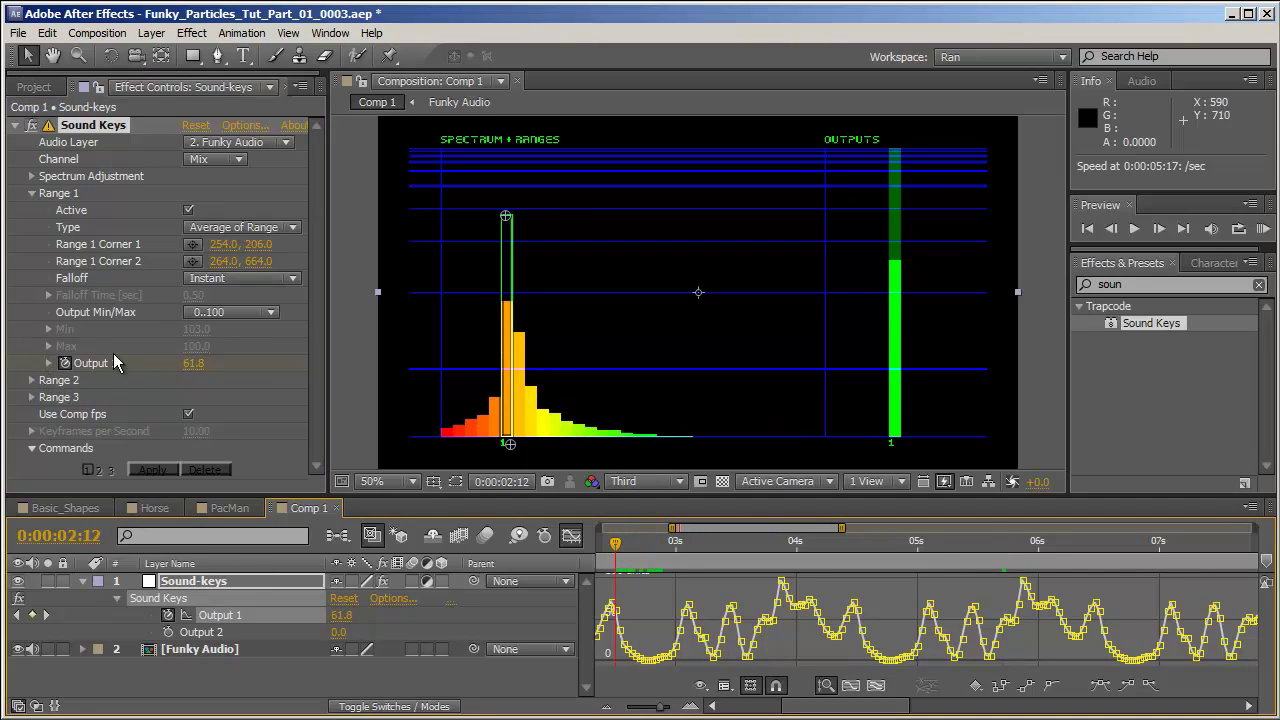
# Step: Turn off the Graph Editor and regenerate Output 1 from the Left channel, checking it at 0:00:03:20
pyautogui.click(479, 597)
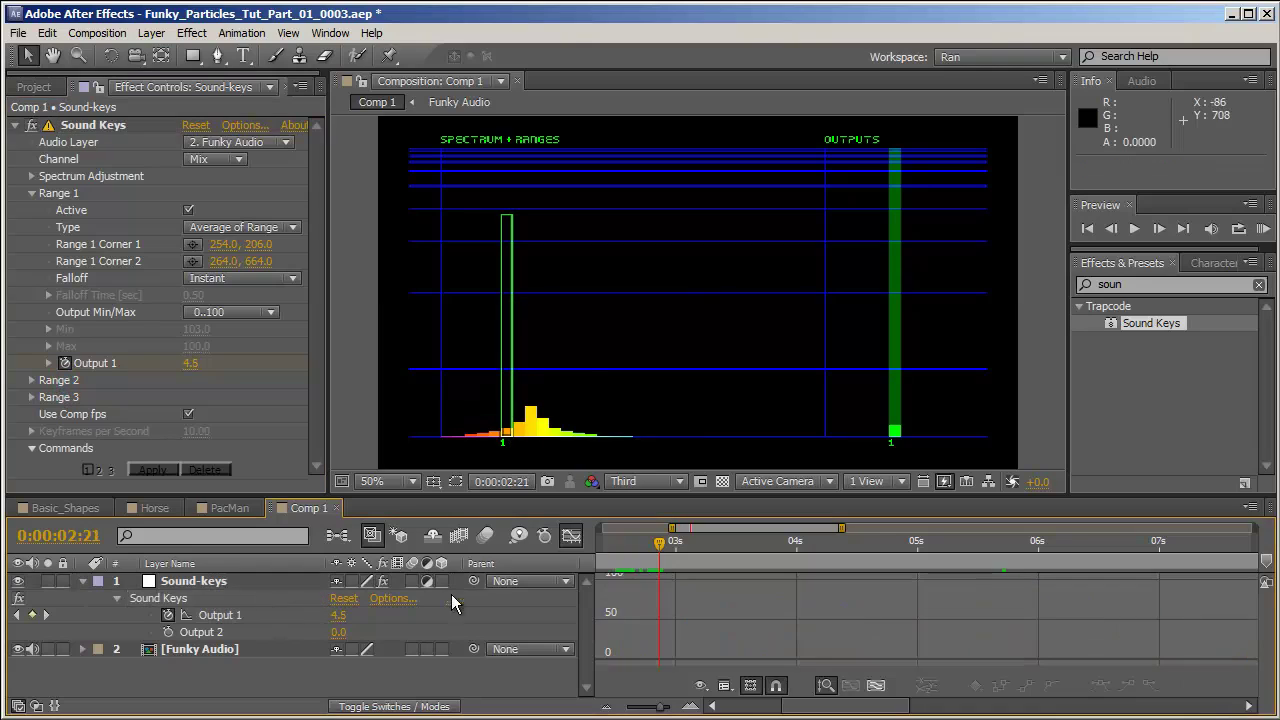
pyautogui.click(571, 536)
pyautogui.click(205, 598)
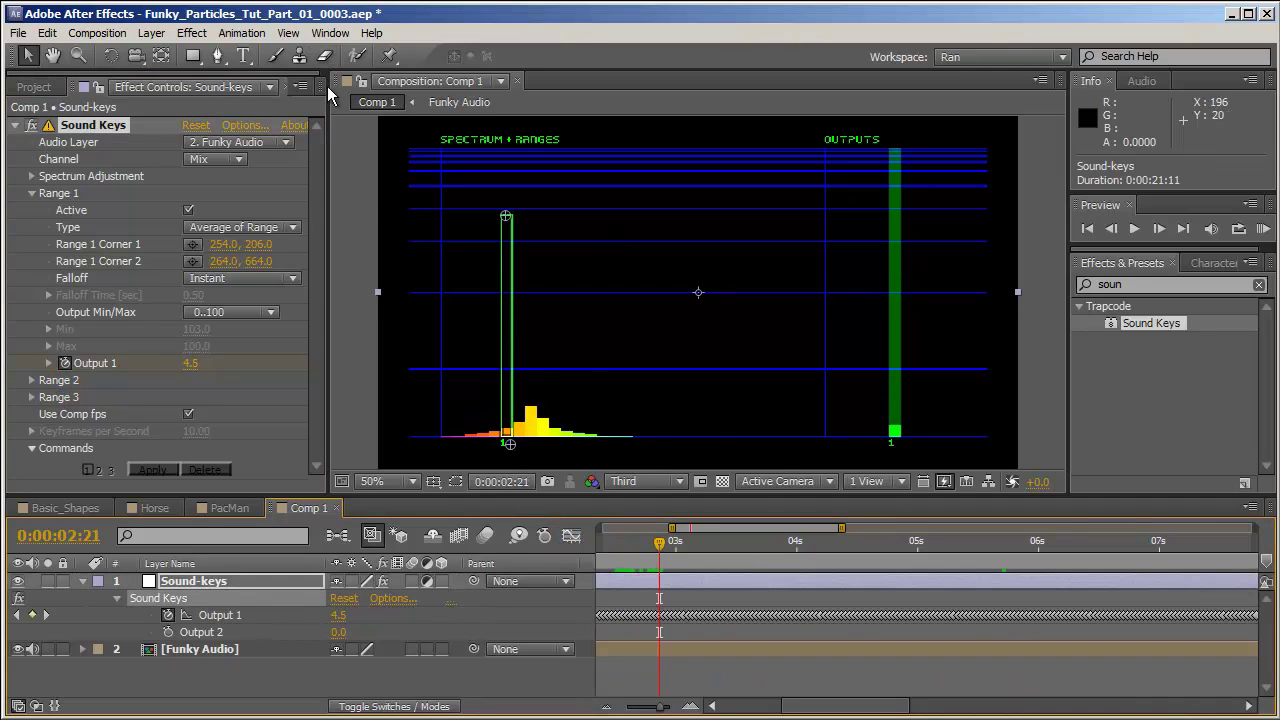
pyautogui.click(221, 159)
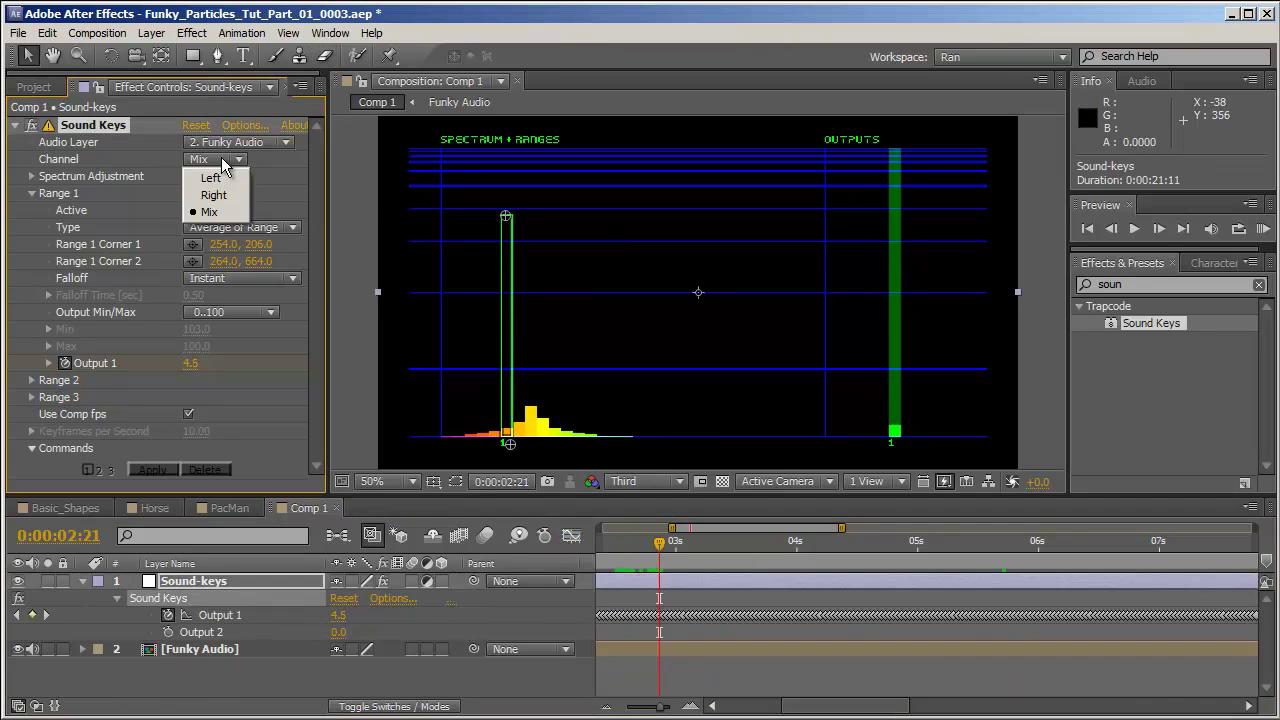
pyautogui.click(221, 157)
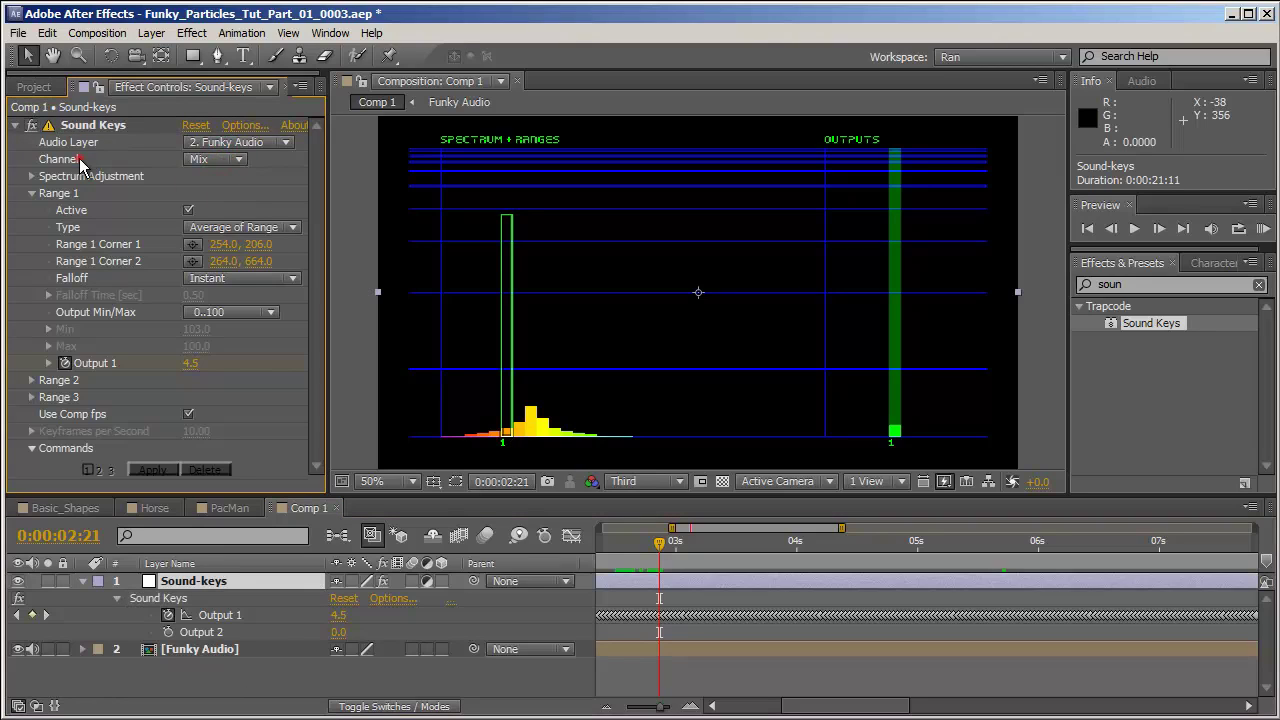
pyautogui.click(218, 159)
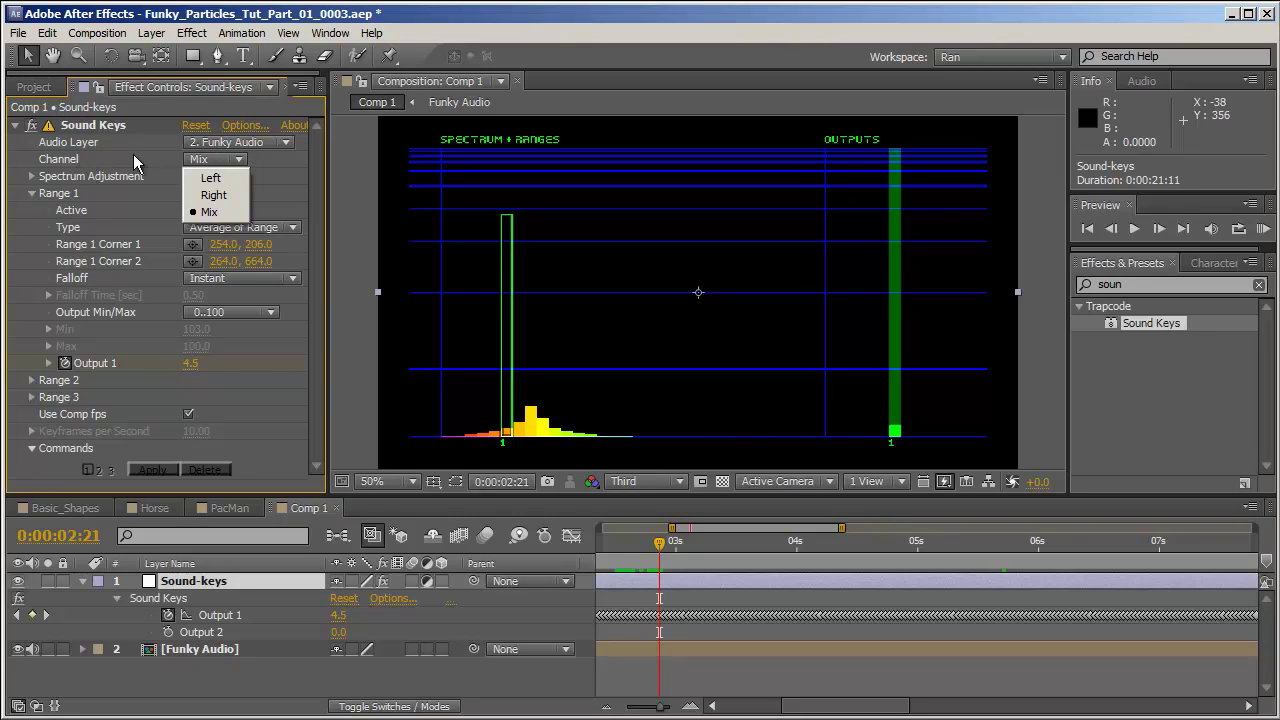
pyautogui.click(225, 179)
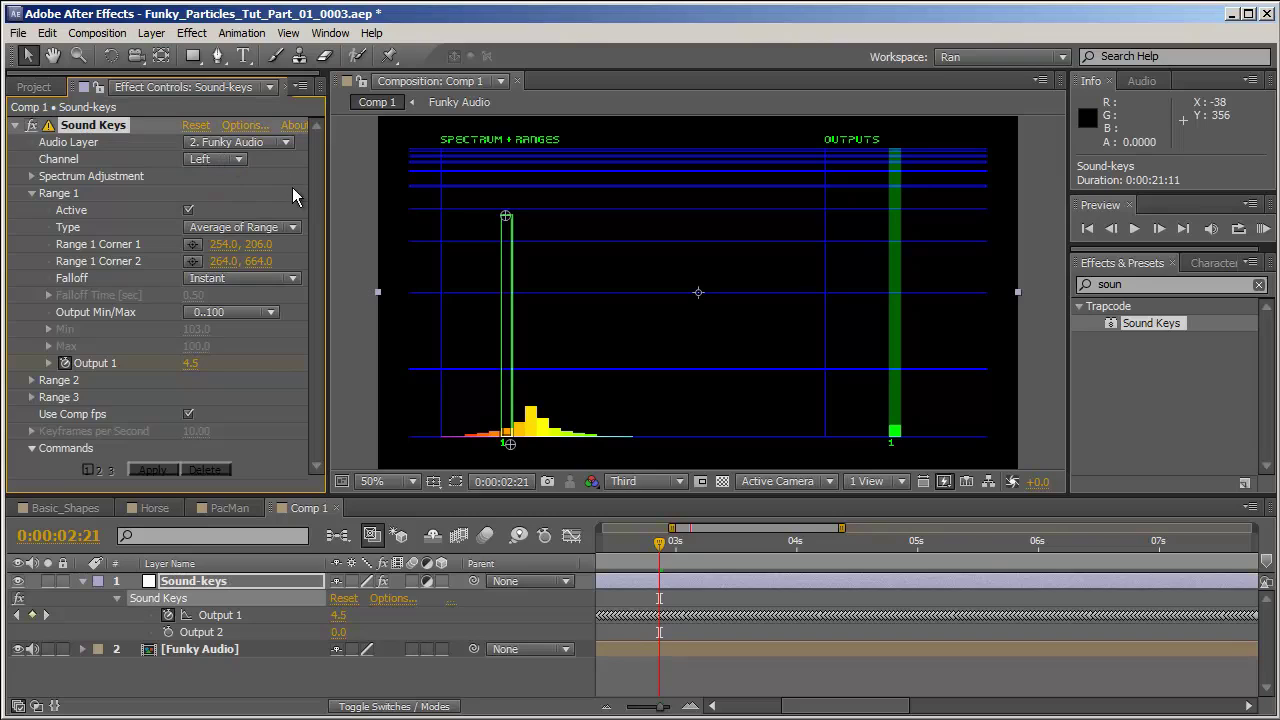
pyautogui.click(153, 470)
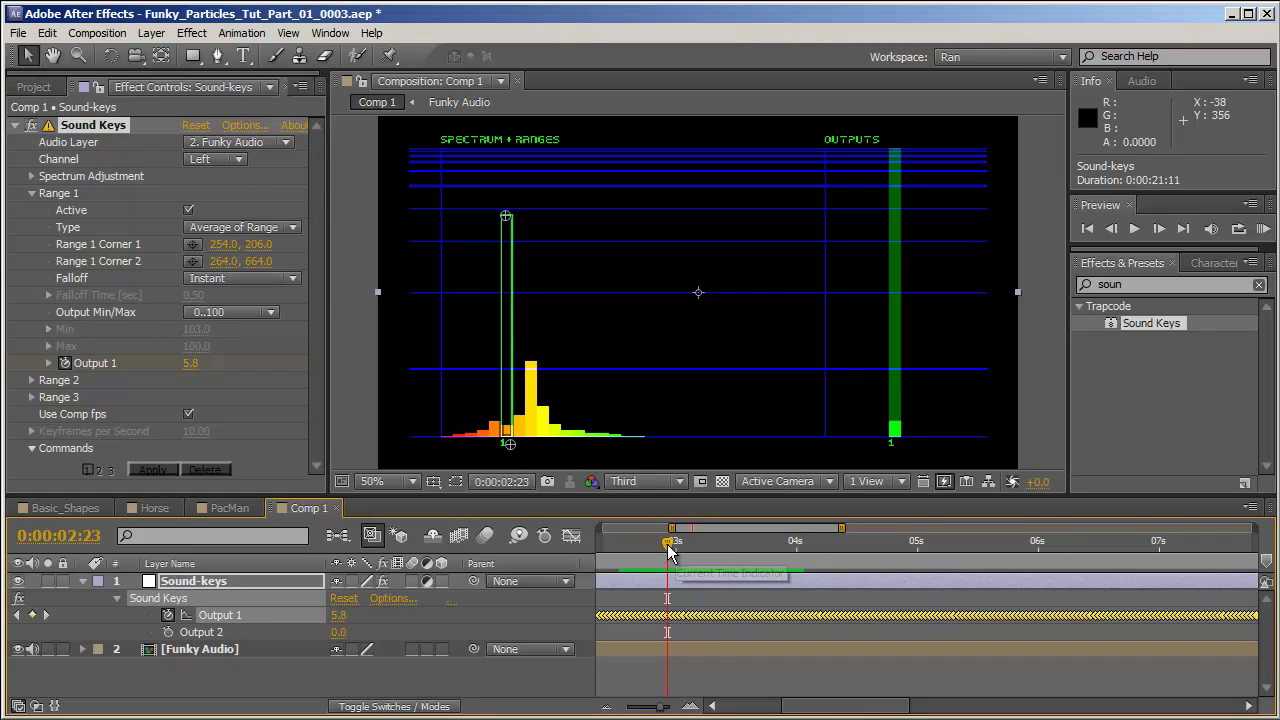
pyautogui.moveTo(684, 541); pyautogui.dragTo(773, 541)
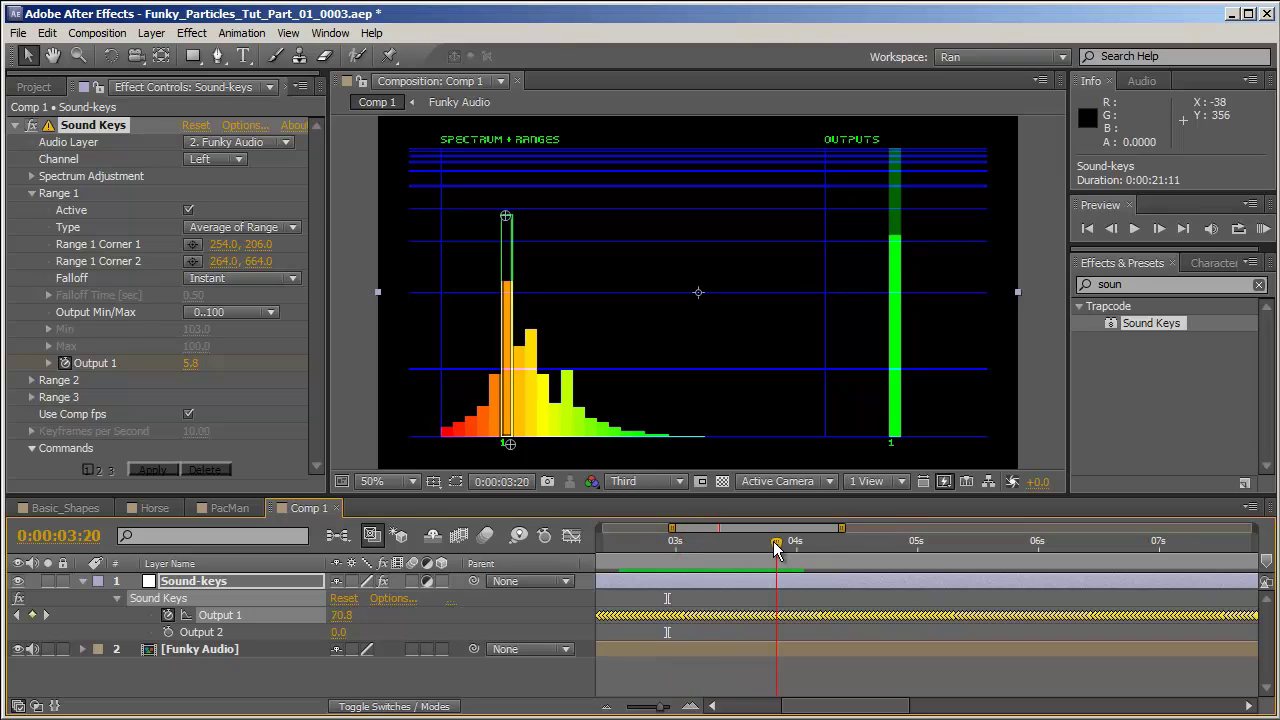
# Step: Switch Channel back to Mix, regenerate Output 1 keyframes and collapse Sound Keys
pyautogui.click(211, 158)
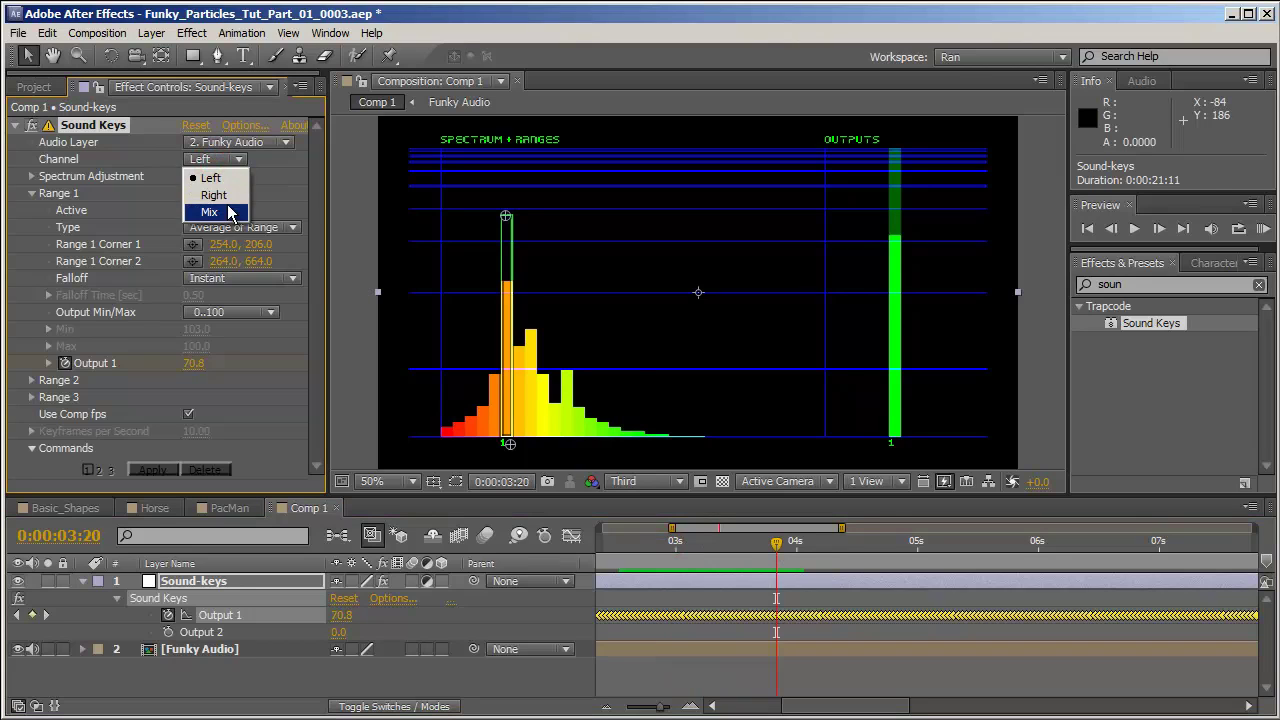
pyautogui.click(228, 210)
pyautogui.click(155, 470)
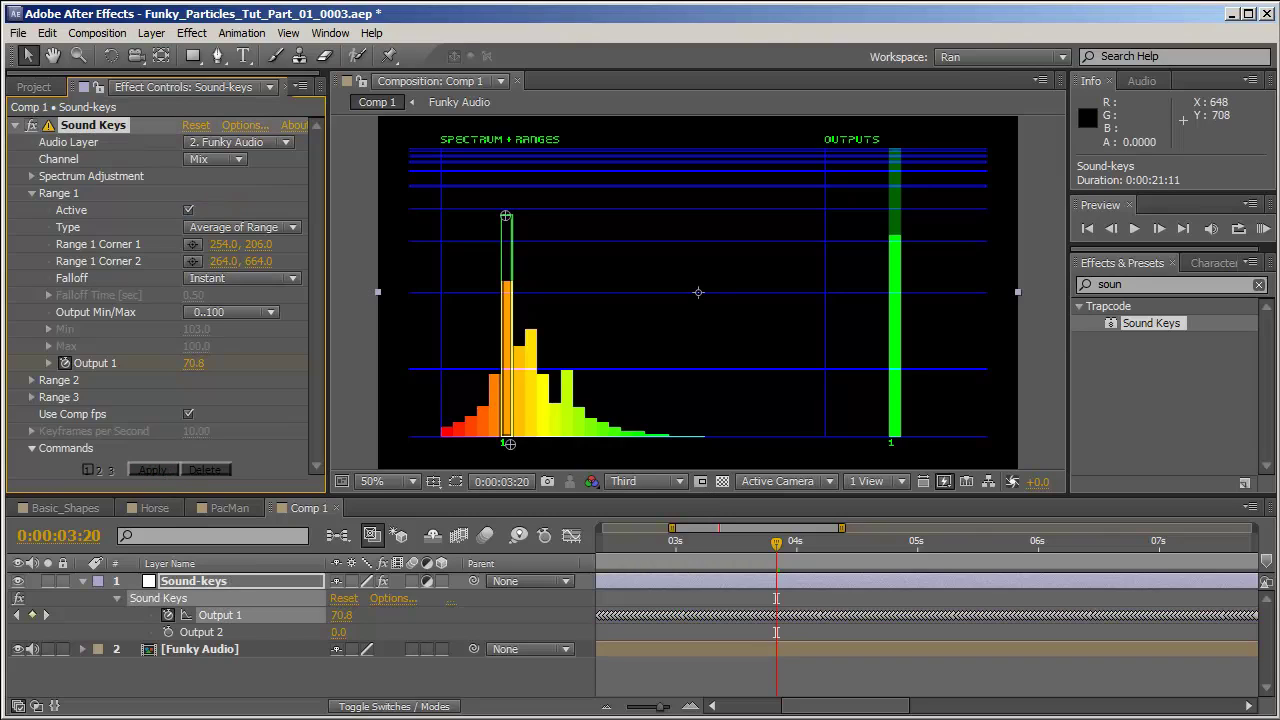
pyautogui.click(115, 600)
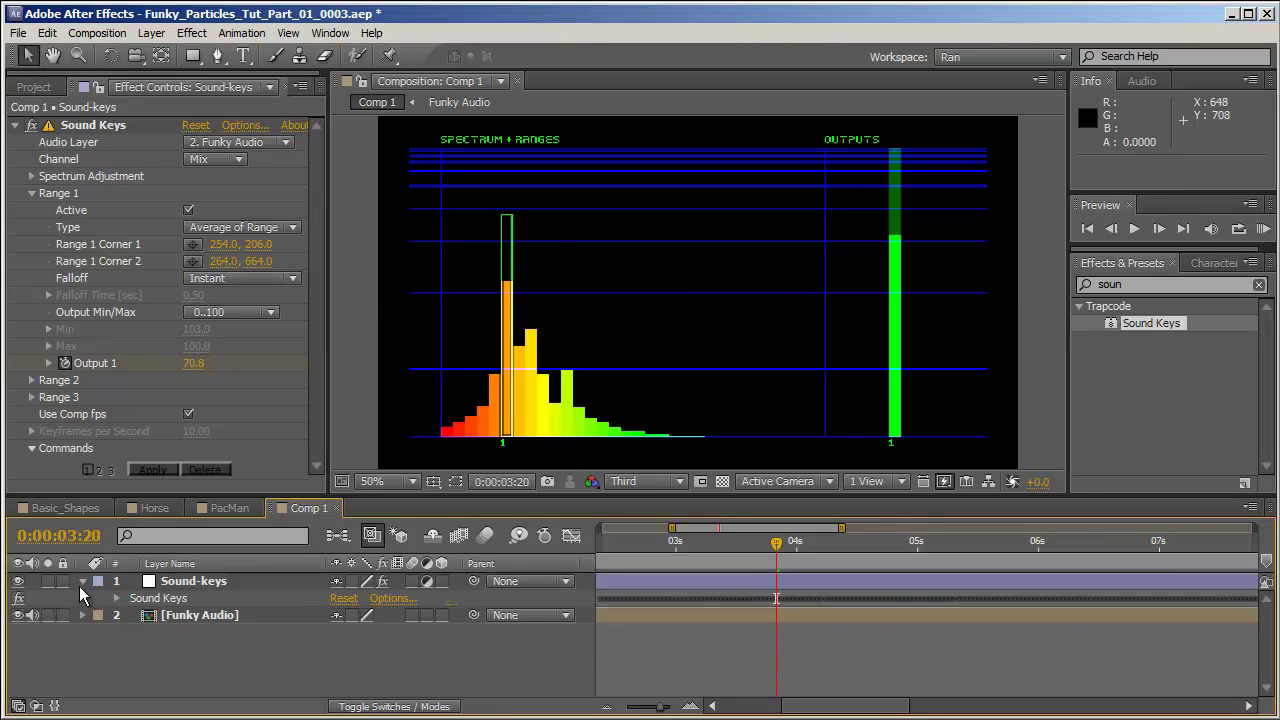
# Step: Collapse the Sound-keys layer and open Basic_Shapes_PreComp with all its layers in view
pyautogui.click(82, 583)
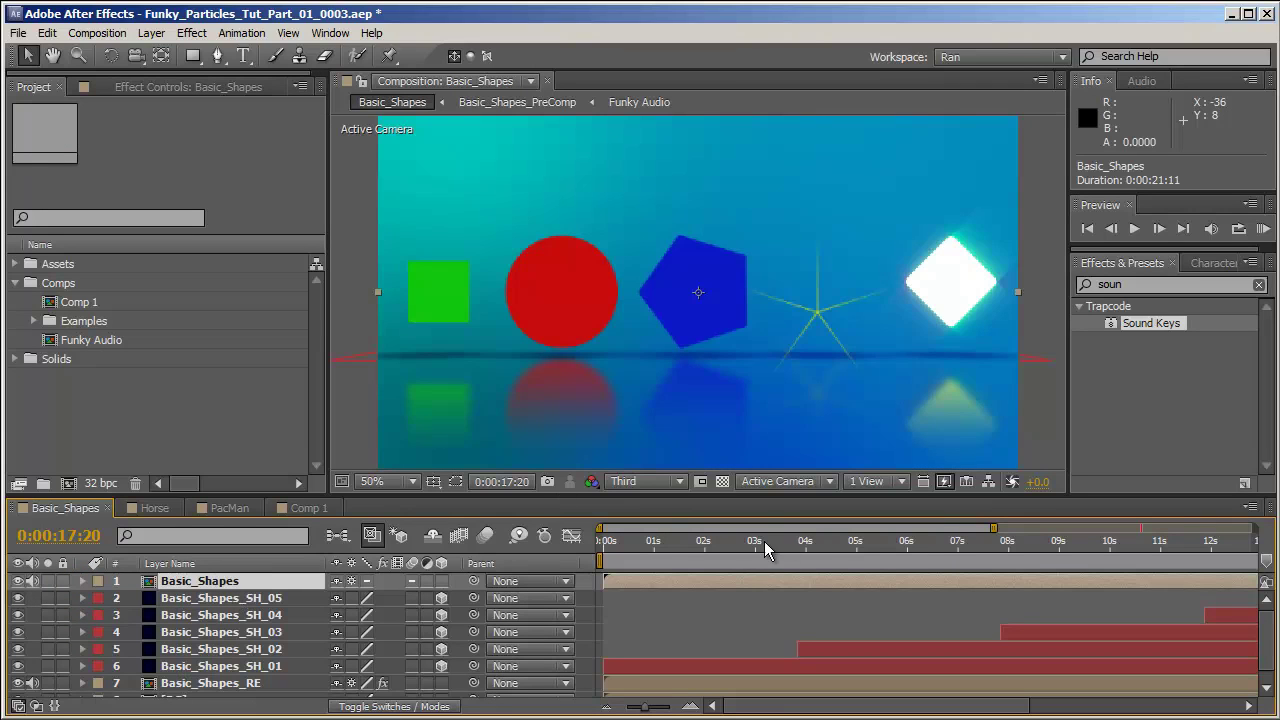
pyautogui.moveTo(764, 541); pyautogui.dragTo(1208, 558)
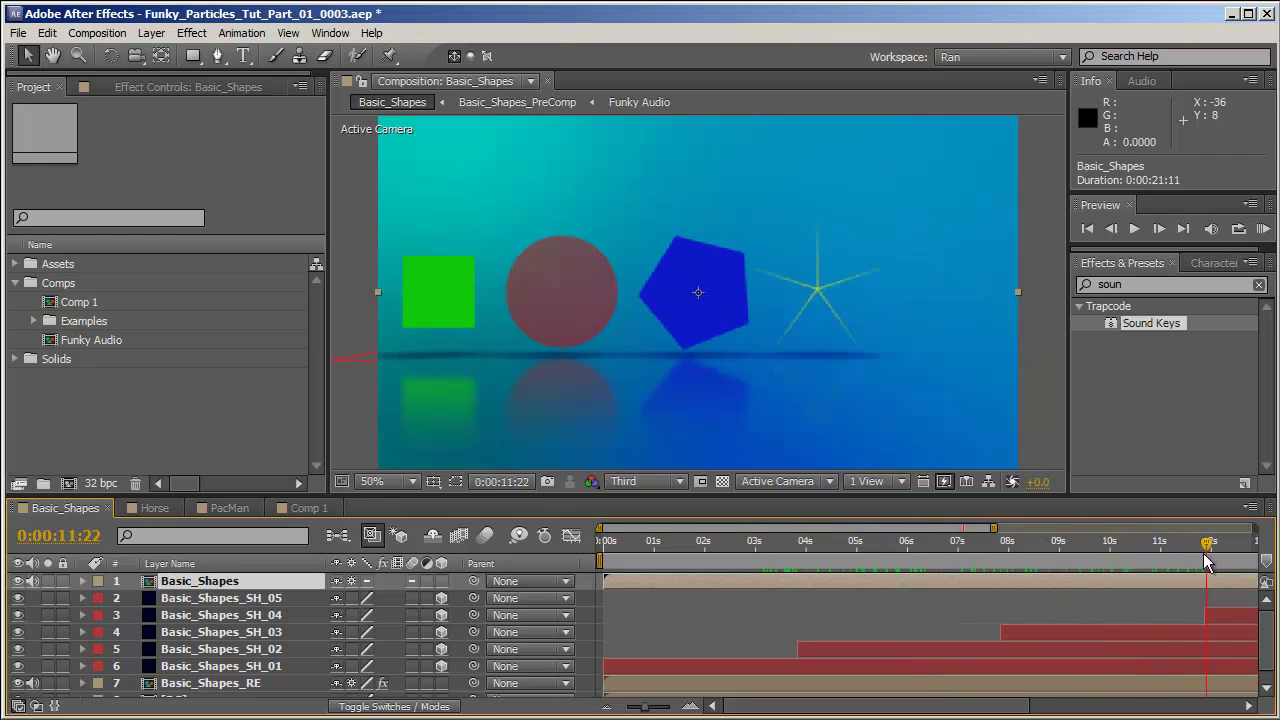
pyautogui.doubleClick(230, 588)
pyautogui.scroll(-3, 202, 606)
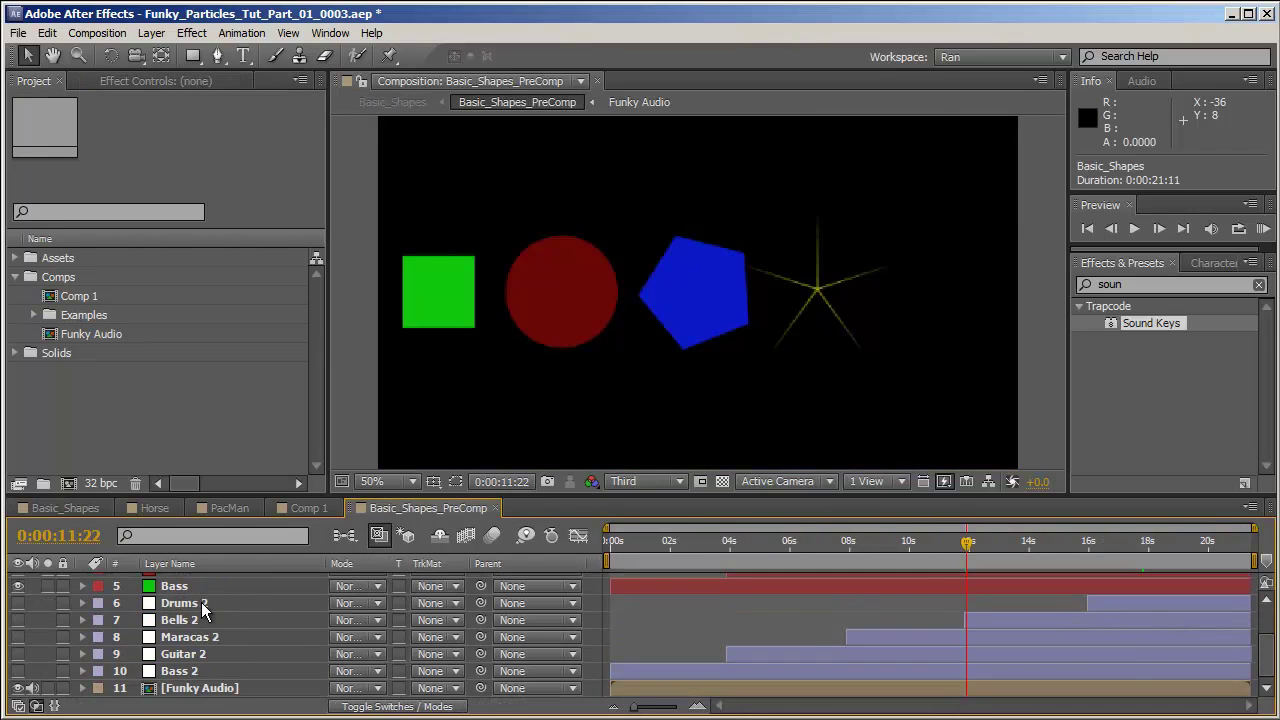
pyautogui.moveTo(318, 494); pyautogui.dragTo(318, 390)
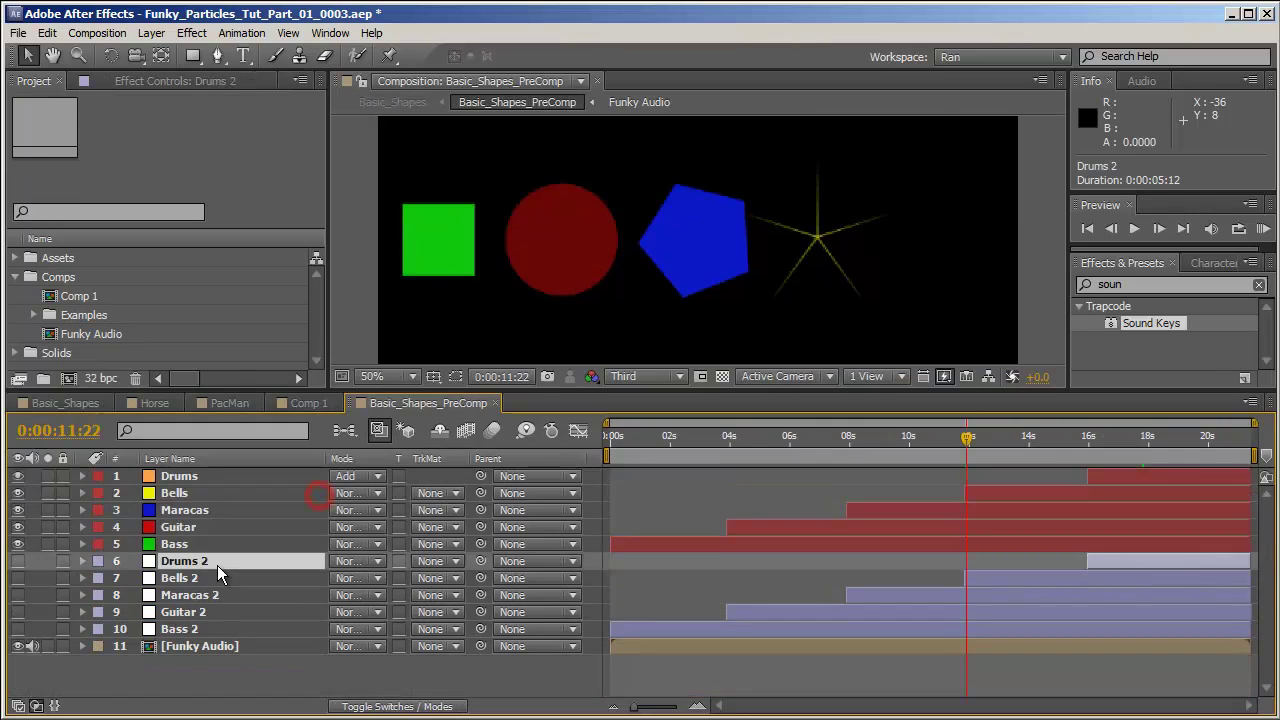
# Step: Inspect Bass 2's Sound Keys Output 1 and Output 2
pyautogui.click(200, 629)
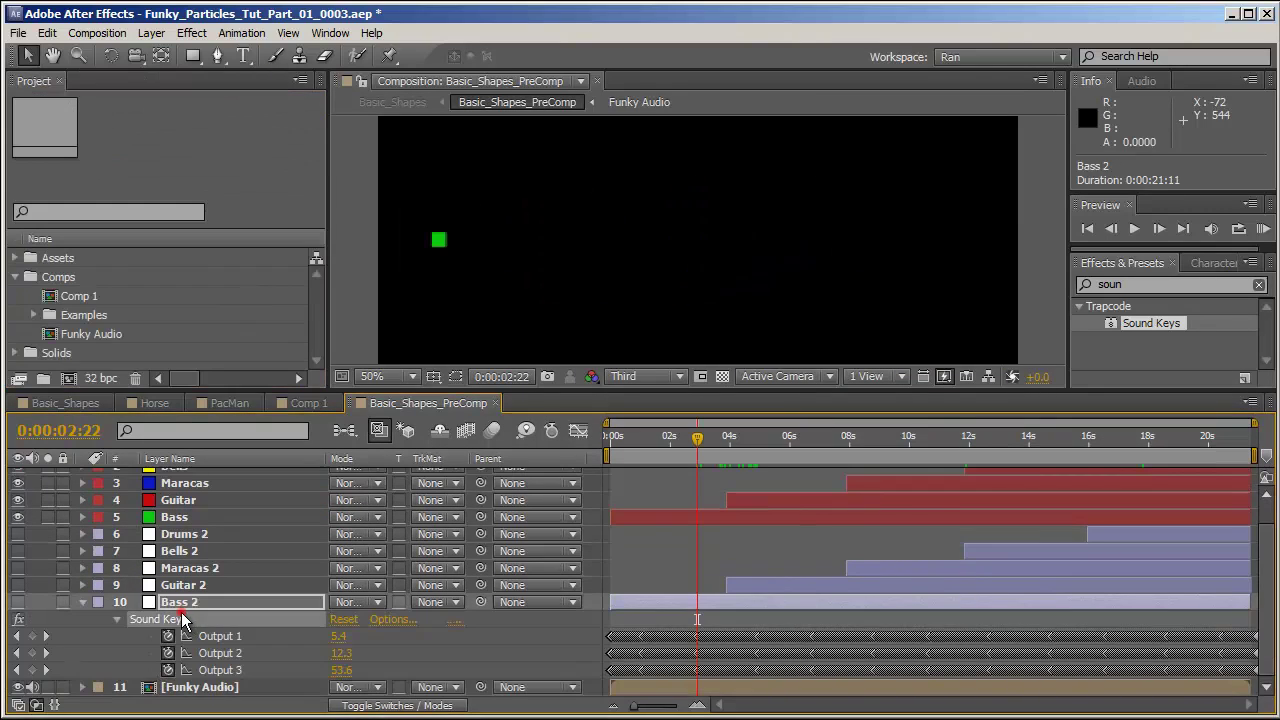
pyautogui.click(172, 619)
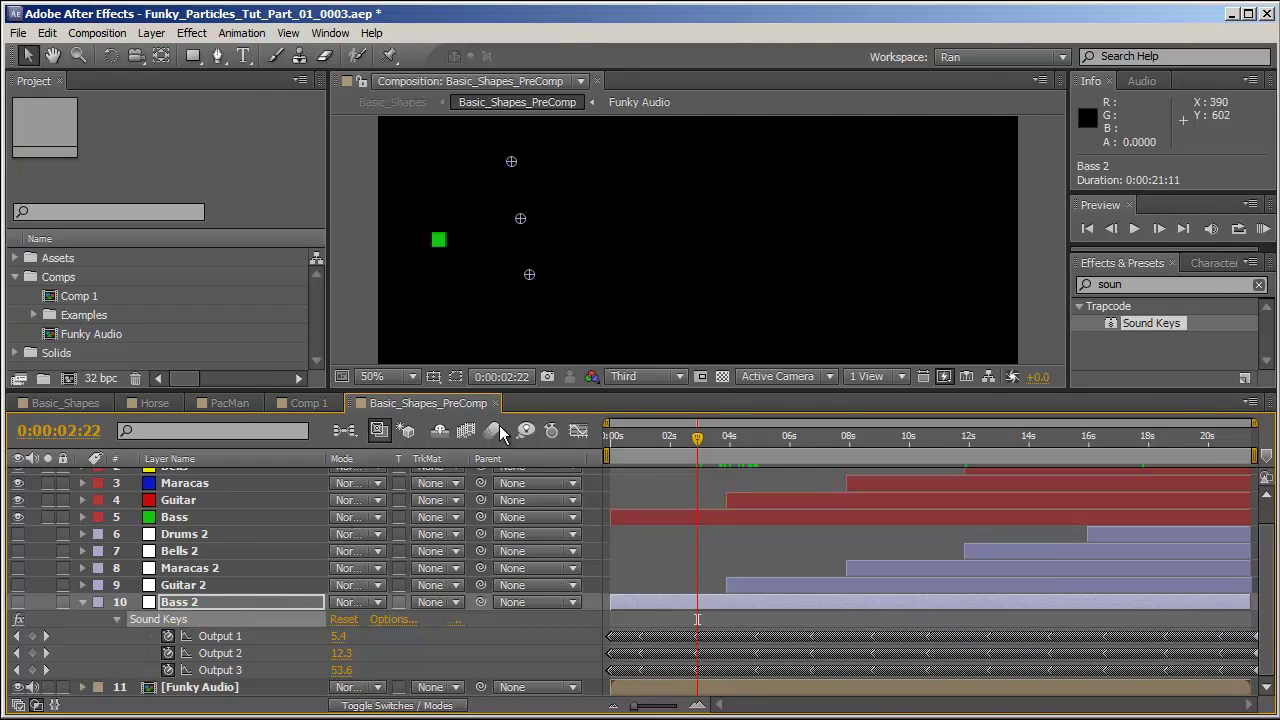
pyautogui.click(226, 637)
pyautogui.click(228, 653)
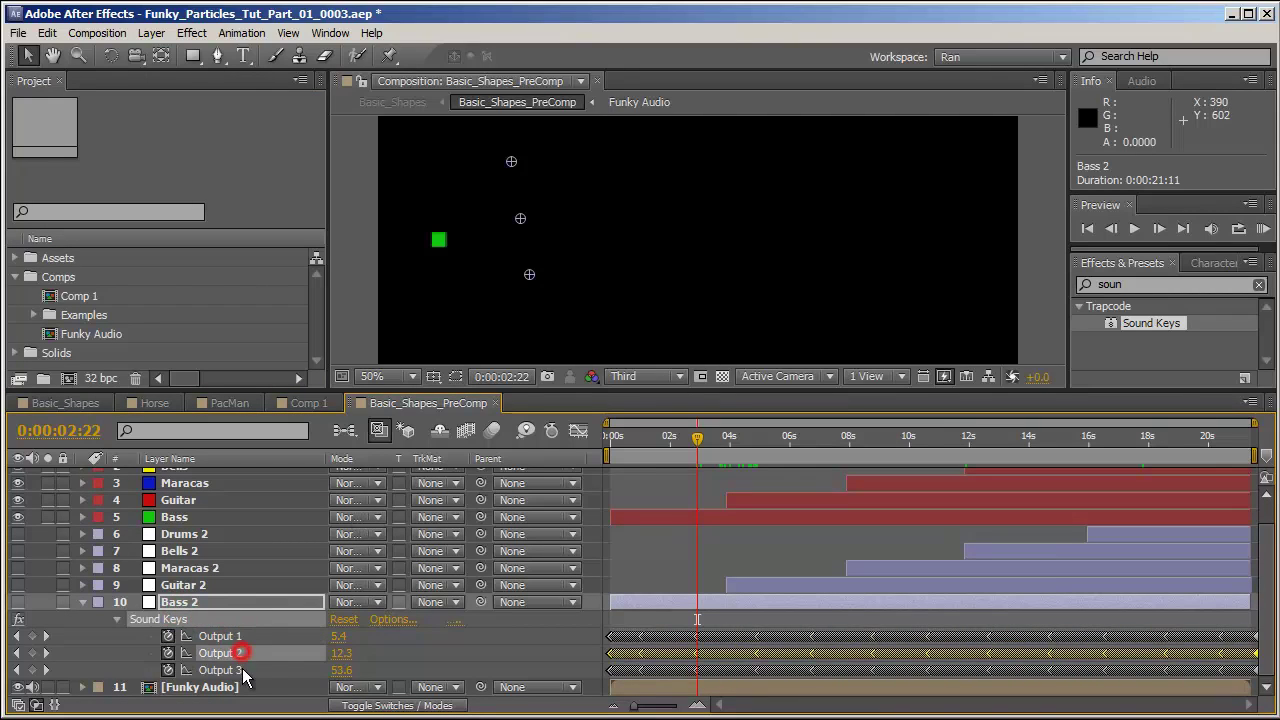
pyautogui.click(228, 670)
# Step: Reveal the Sound Keys keyframes of Guitar 2, Maracas 2 and Bells 2, then collapse all layers
pyautogui.click(219, 584)
pyautogui.press('u')
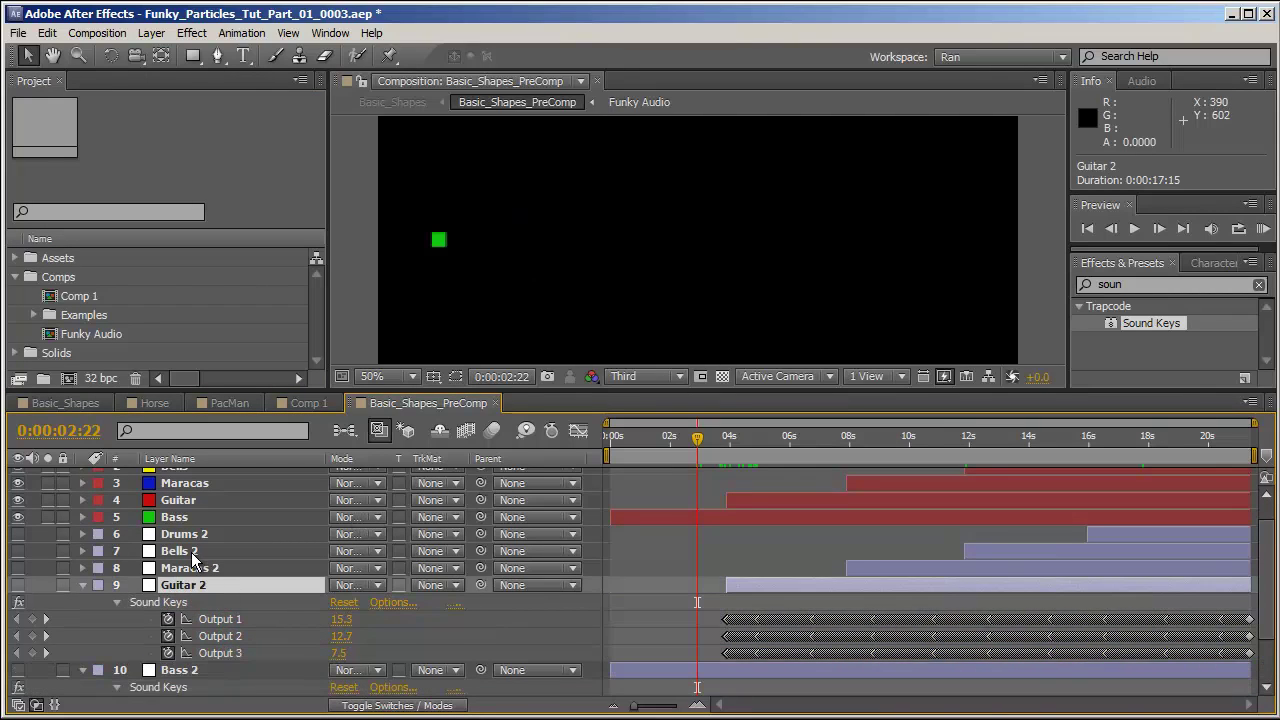
pyautogui.click(197, 568)
pyautogui.press('u')
pyautogui.click(195, 551)
pyautogui.press('u')
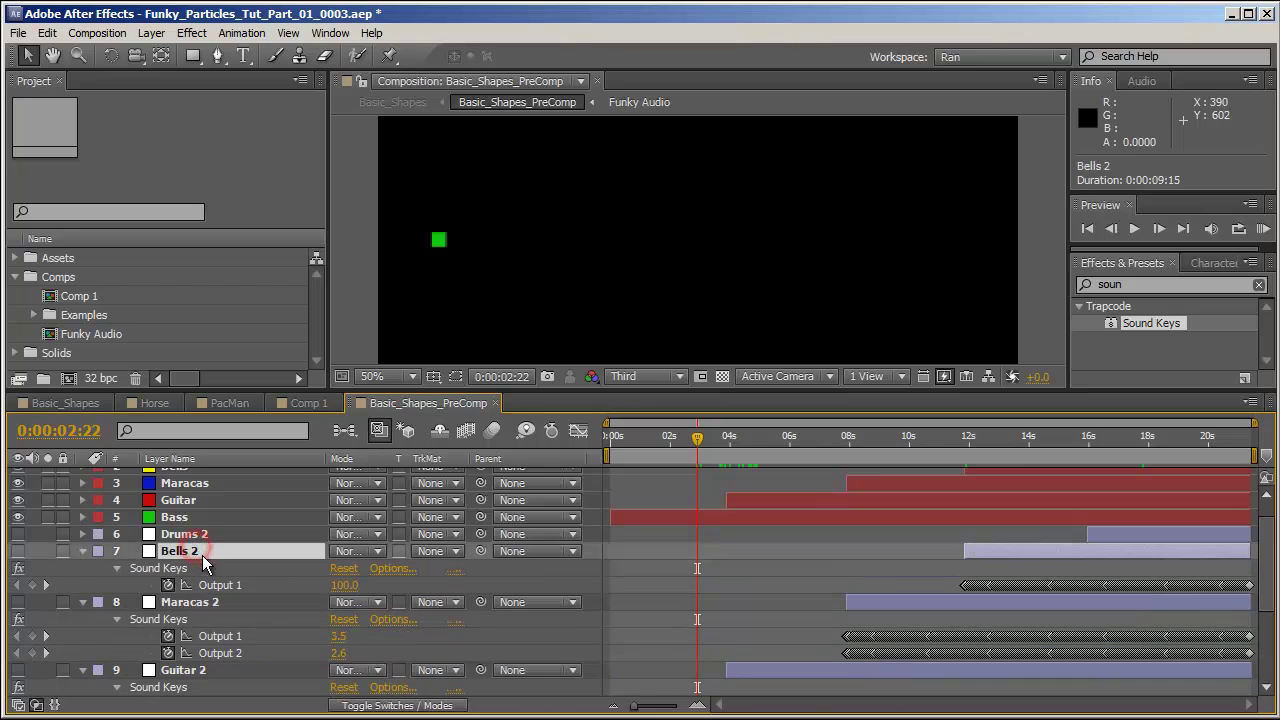
pyautogui.hotkey('ctrl', 'a')
pyautogui.press('u')
pyautogui.click(273, 693)
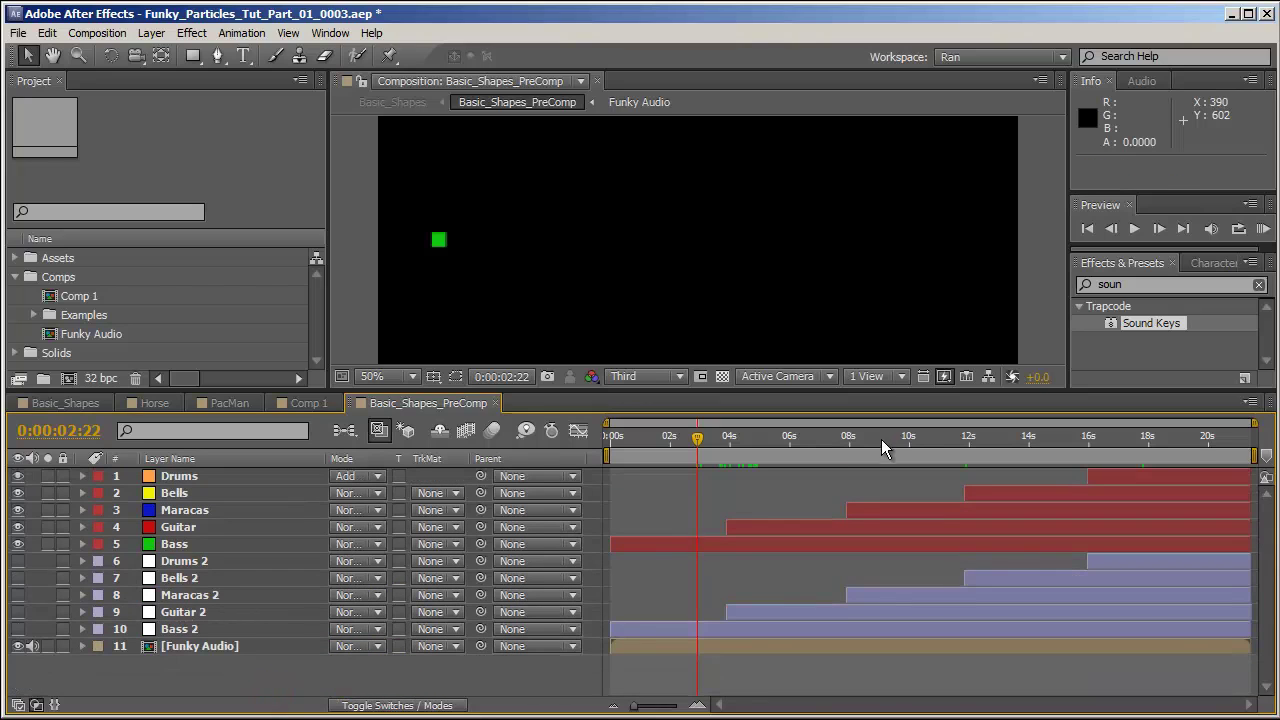
# Step: Show Bass 2's spectrum at about 7 seconds and pan the view to see all of it
pyautogui.moveTo(726, 436); pyautogui.dragTo(823, 436)
pyautogui.click(188, 630)
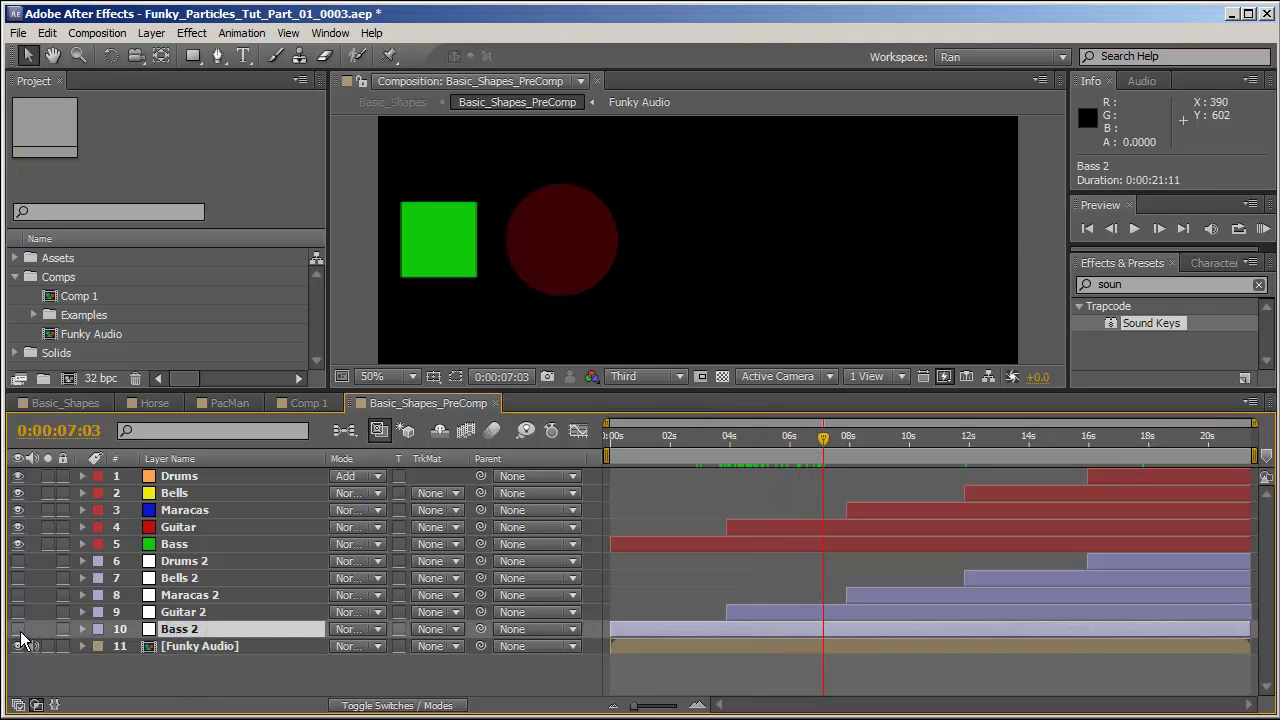
pyautogui.click(18, 629)
pyautogui.press('h')
pyautogui.moveTo(555, 285); pyautogui.dragTo(826, 271)
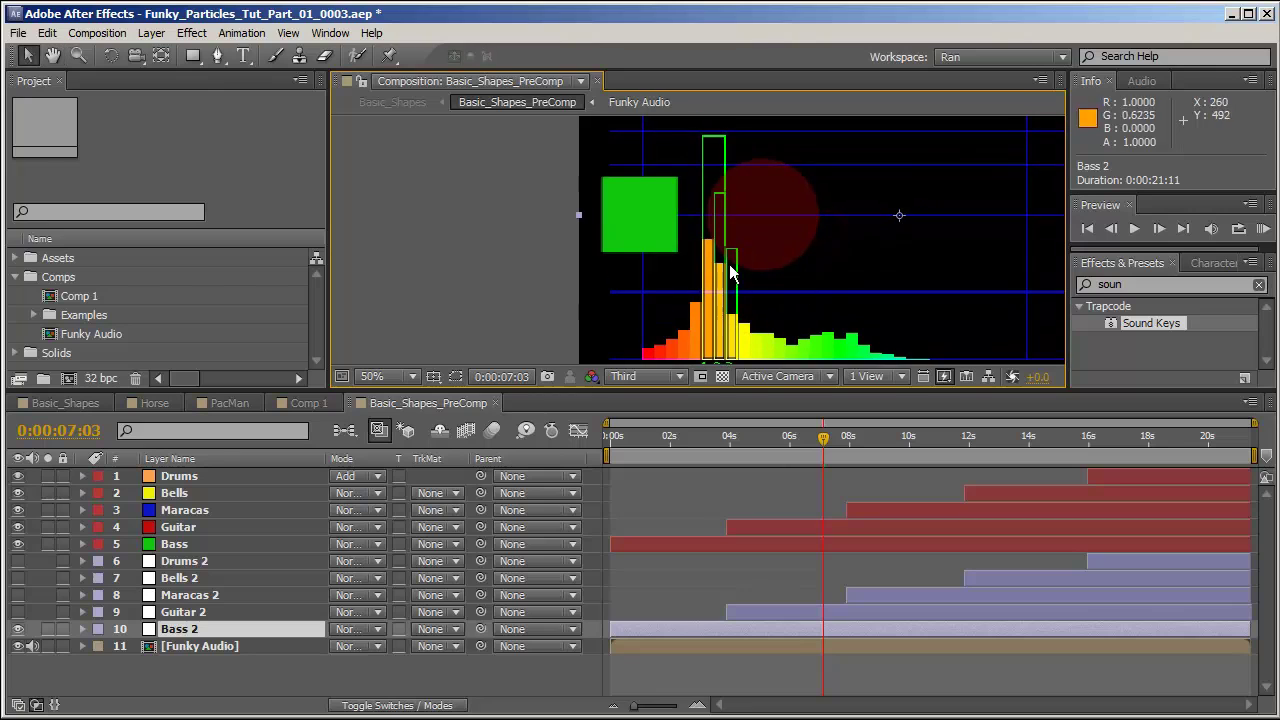
pyautogui.moveTo(740, 258); pyautogui.dragTo(786, 223)
pyautogui.press('v')
pyautogui.moveTo(765, 440); pyautogui.dragTo(770, 473)
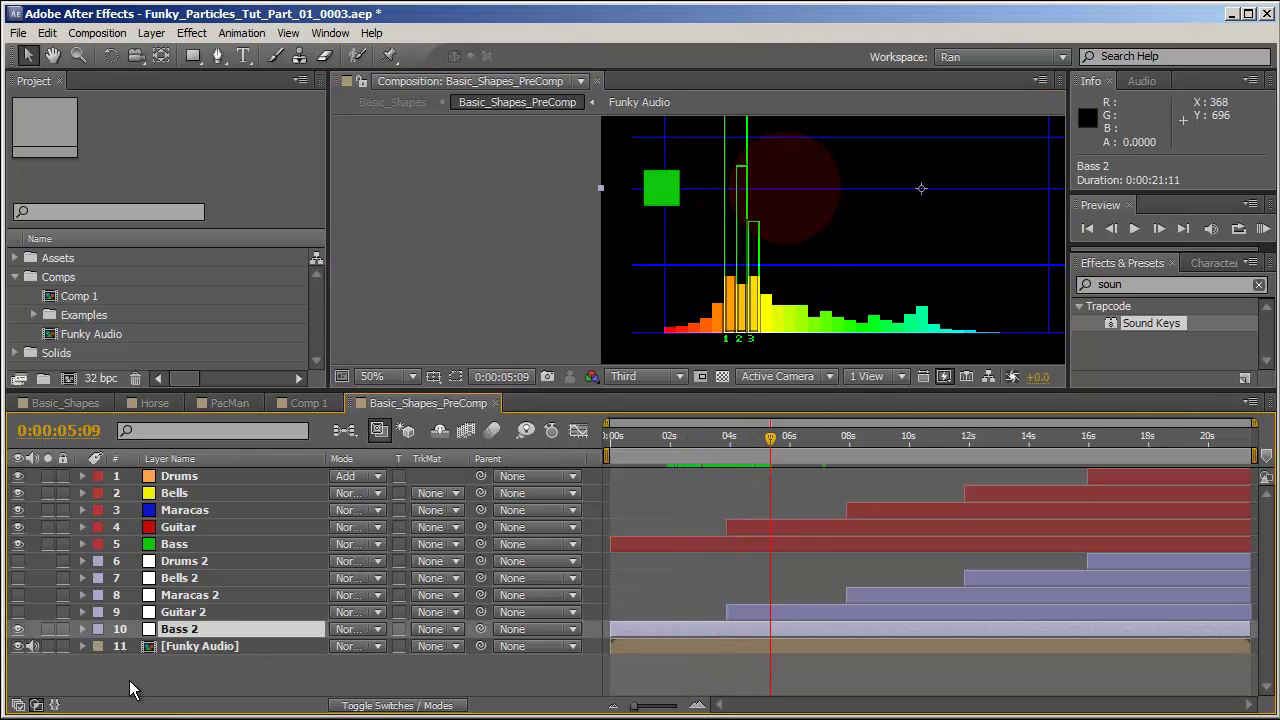
# Step: Review Bass 2's Sound Keys outputs, then select the shape layers Drums through Bass
pyautogui.press('u')
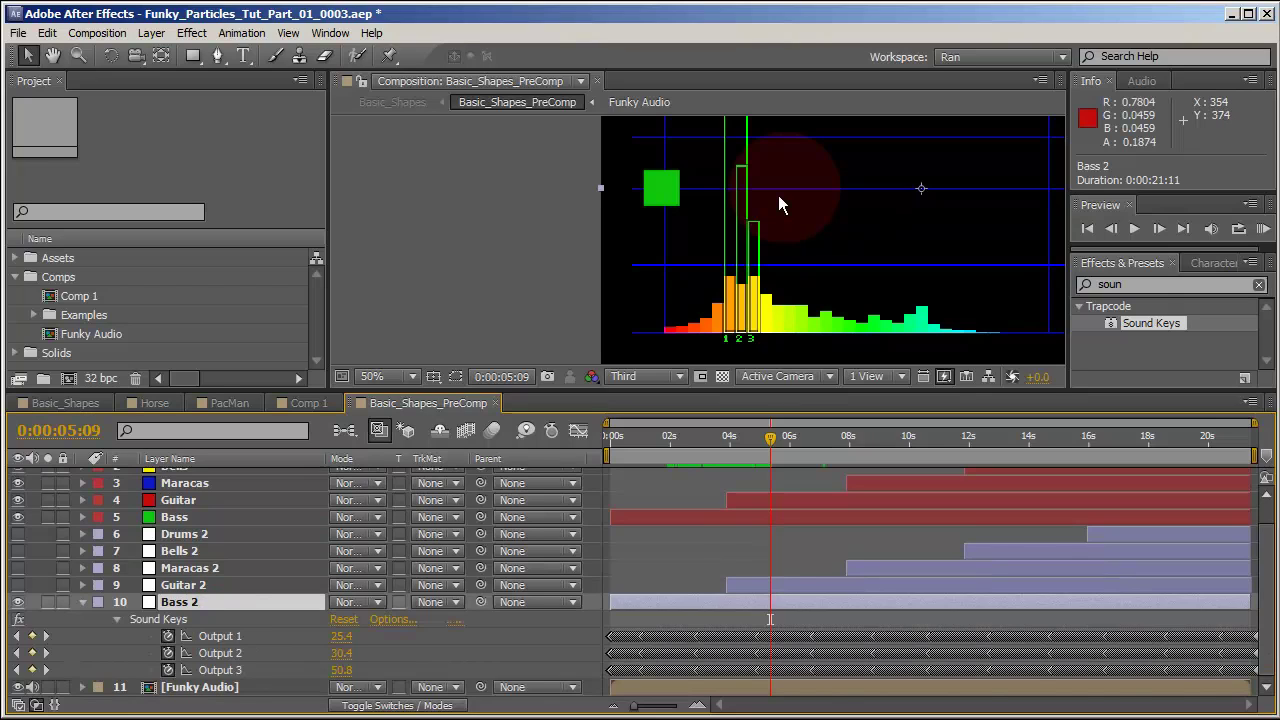
pyautogui.click(83, 602)
pyautogui.click(176, 544)
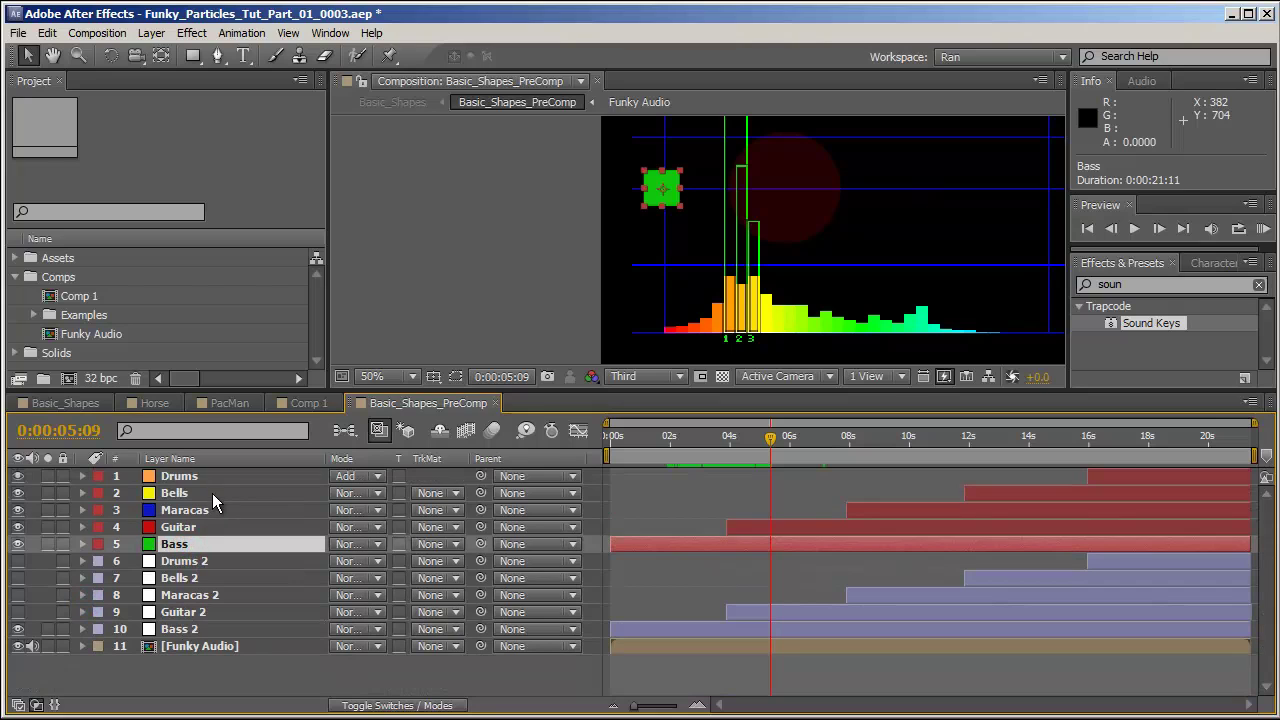
pyautogui.keyDown('shift'); pyautogui.click(188, 477); pyautogui.keyUp('shift')
# Step: Delete the five original shape layers, enlarge the viewer and hide Bass 2's spectrum
pyautogui.press('Delete')
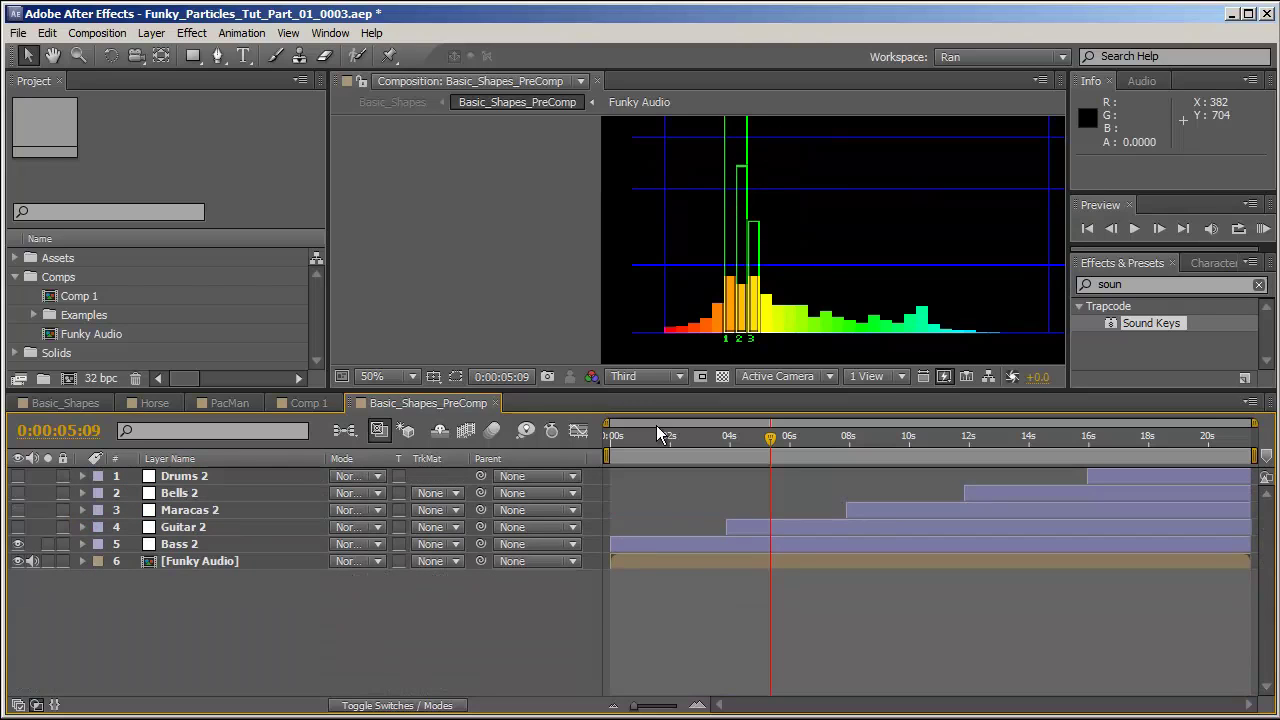
pyautogui.moveTo(845, 390); pyautogui.dragTo(845, 472)
pyautogui.click(18, 626)
pyautogui.click(421, 683)
pyautogui.hotkey('shift', '/')
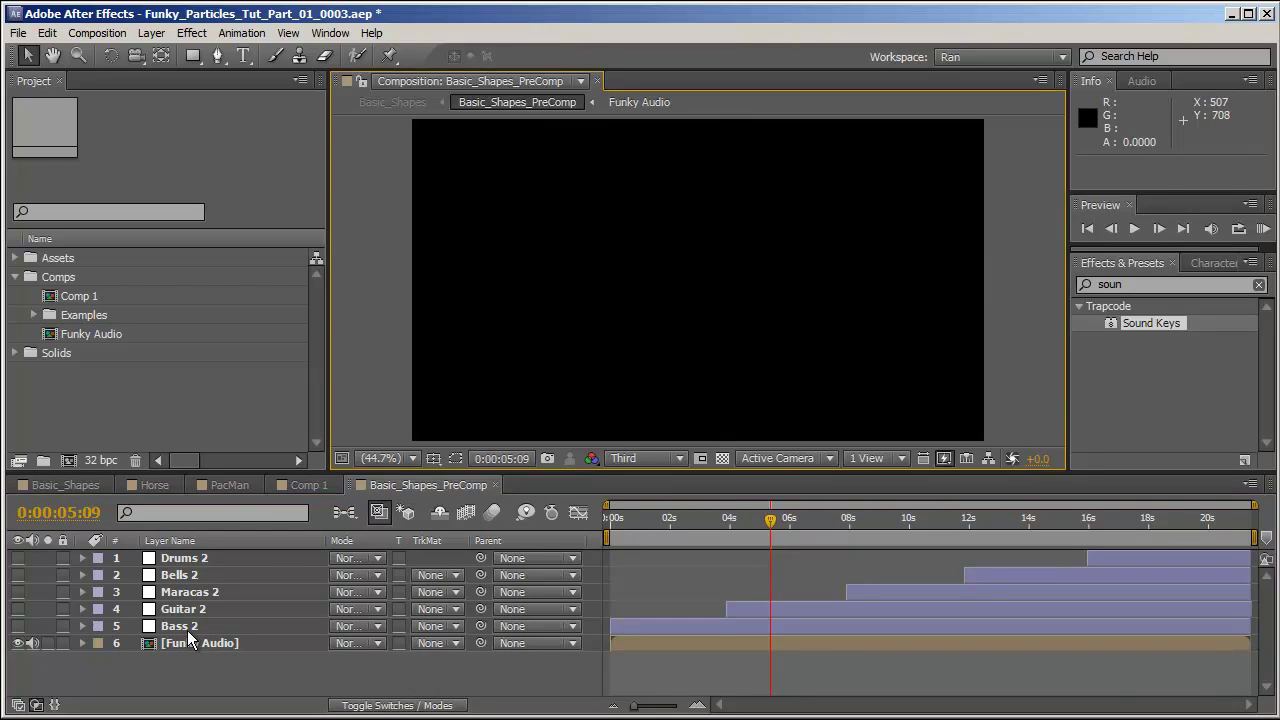
pyautogui.click(180, 626)
pyautogui.click(197, 683)
# Step: Draw a red circle of about 82 px radius with the Ellipse tool
pyautogui.press('q')
pyautogui.press('q')
pyautogui.press('q')
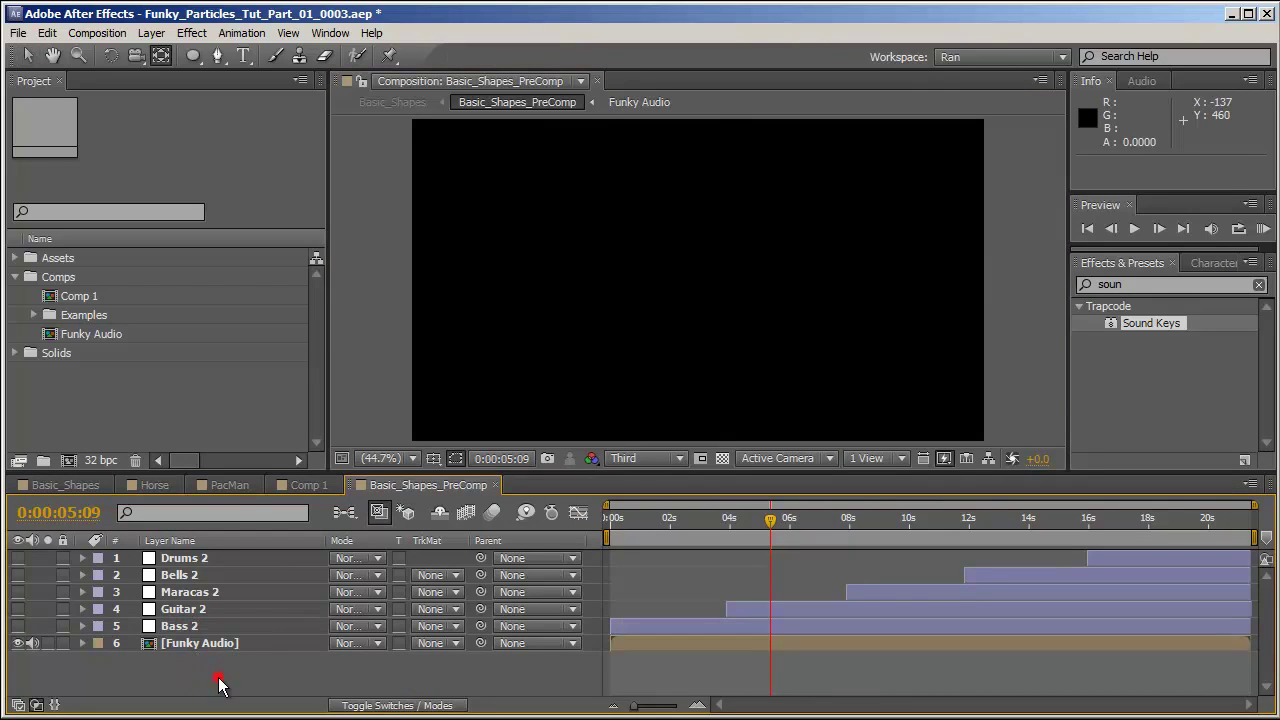
pyautogui.moveTo(690, 268); pyautogui.dragTo(734, 312)
pyautogui.moveTo(732, 256); pyautogui.dragTo(849, 343)
pyautogui.press('/')
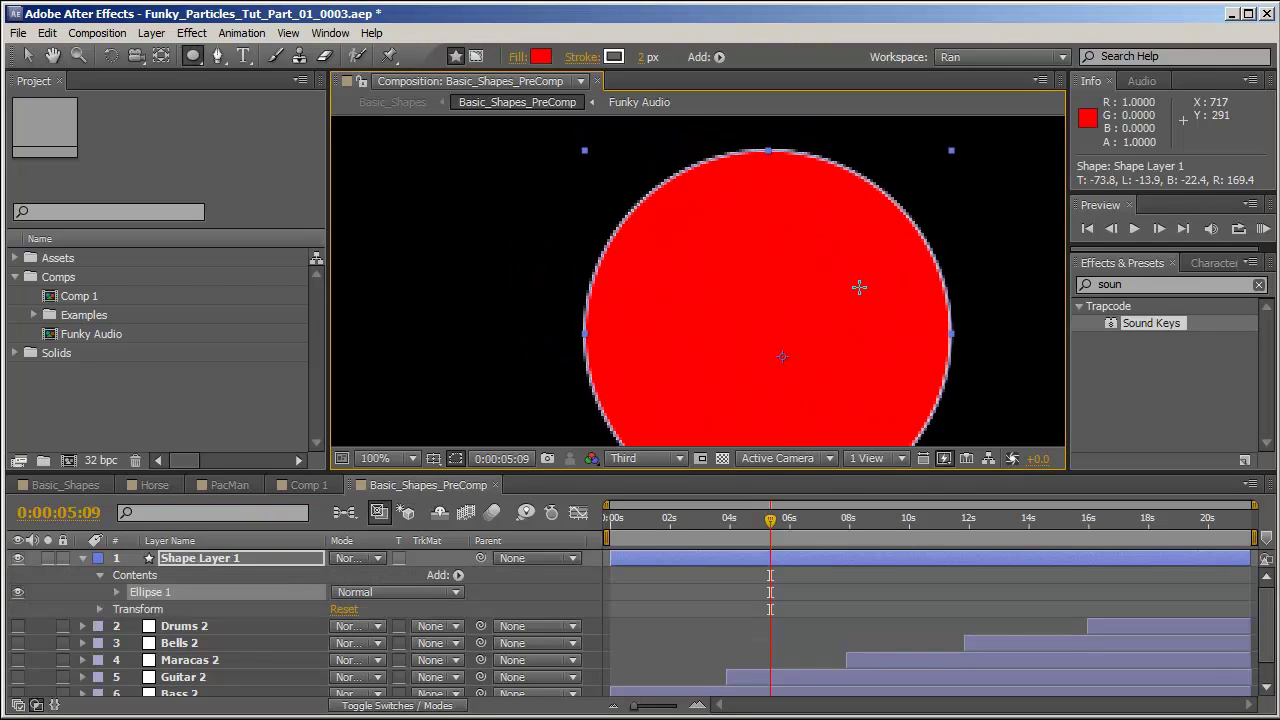
# Step: Centre the circle's anchor point and add vertical and horizontal guides through it
pyautogui.press('y')
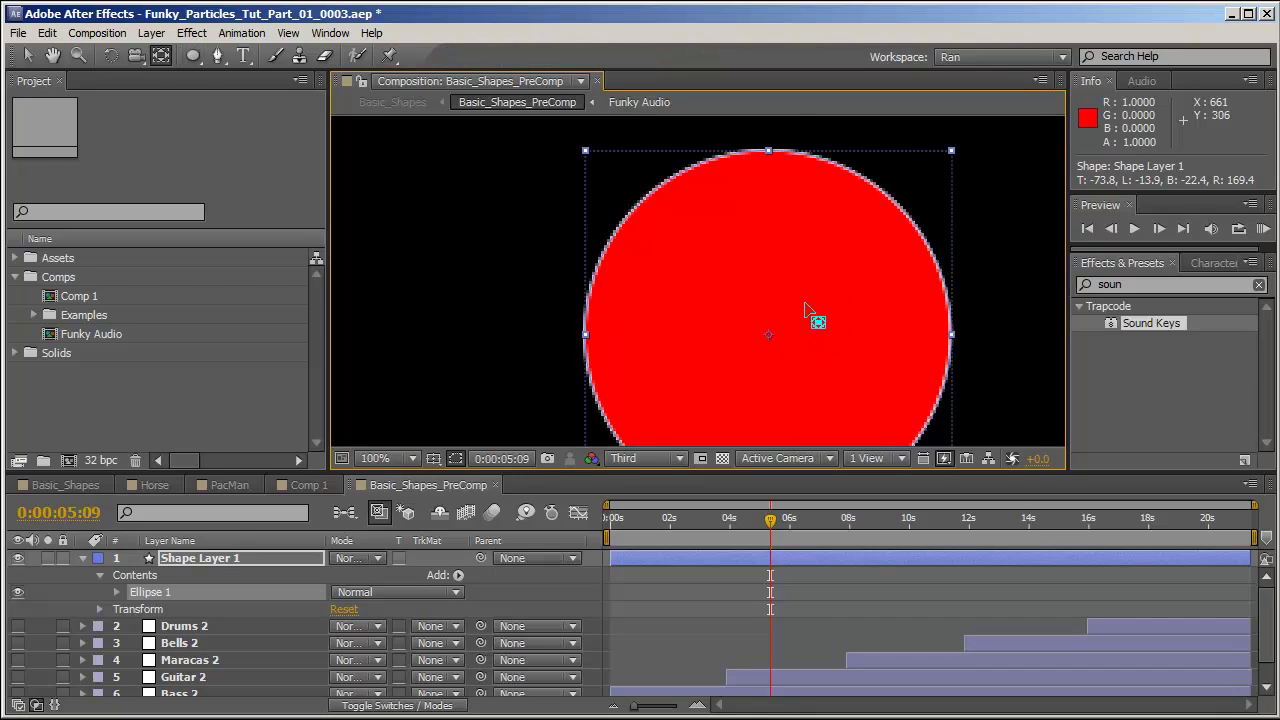
pyautogui.click(222, 565)
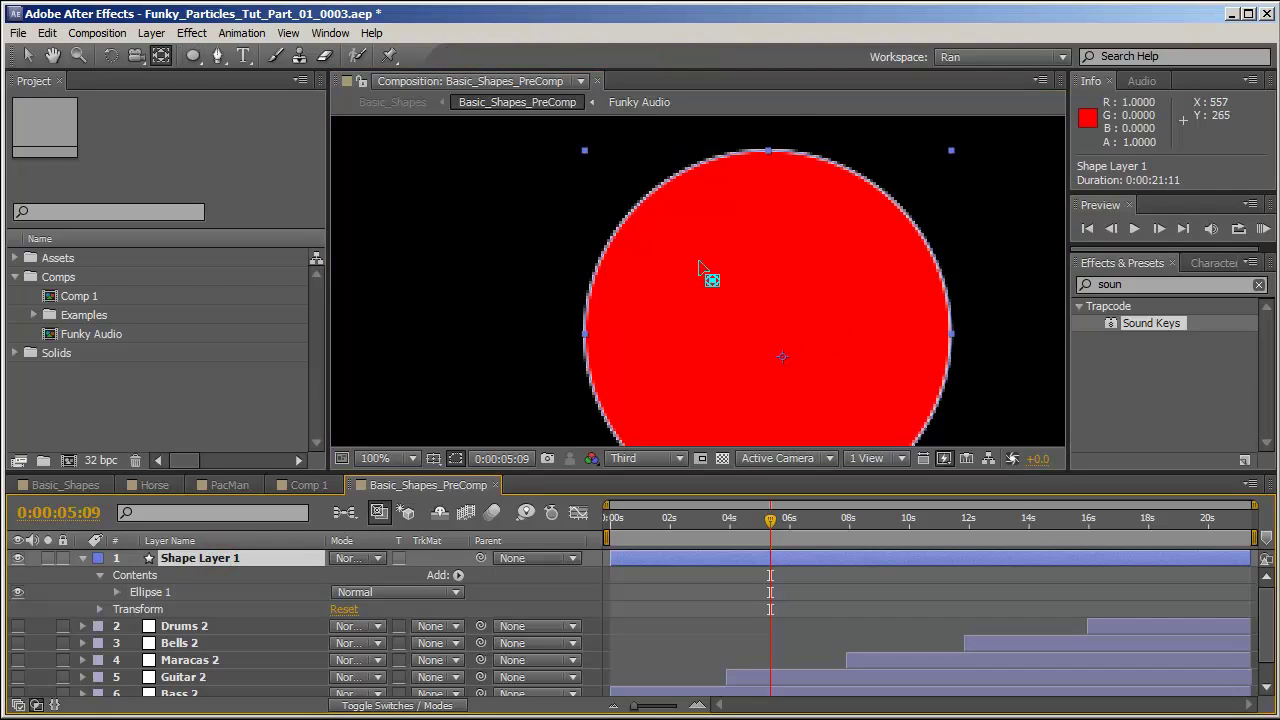
pyautogui.moveTo(782, 357); pyautogui.dragTo(753, 337)
pyautogui.hotkey('ctrl', 'r')
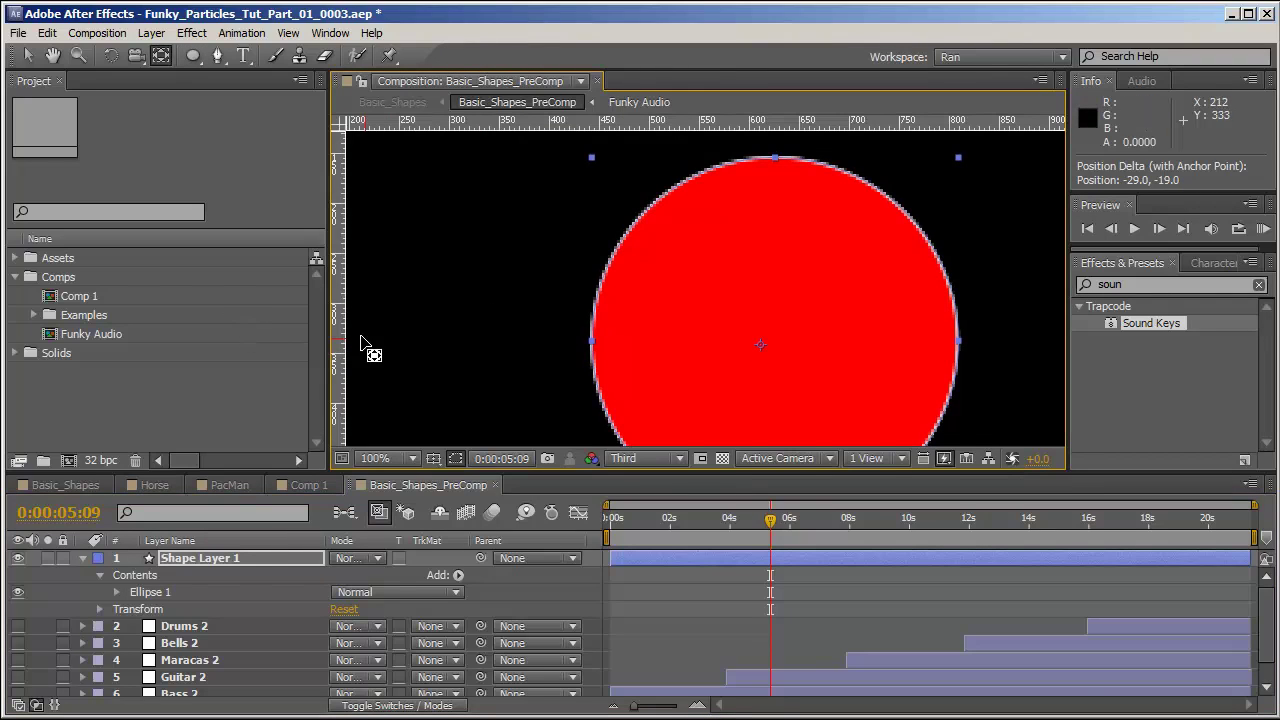
pyautogui.moveTo(338, 340); pyautogui.dragTo(776, 368)
pyautogui.moveTo(836, 128); pyautogui.dragTo(688, 334)
pyautogui.press(',')
pyautogui.press(',')
# Step: Rename Shape Layer 1 to 'Circle'
pyautogui.press('v')
pyautogui.click(82, 558)
pyautogui.press('Return')
pyautogui.write('Circle')
pyautogui.press('Return')
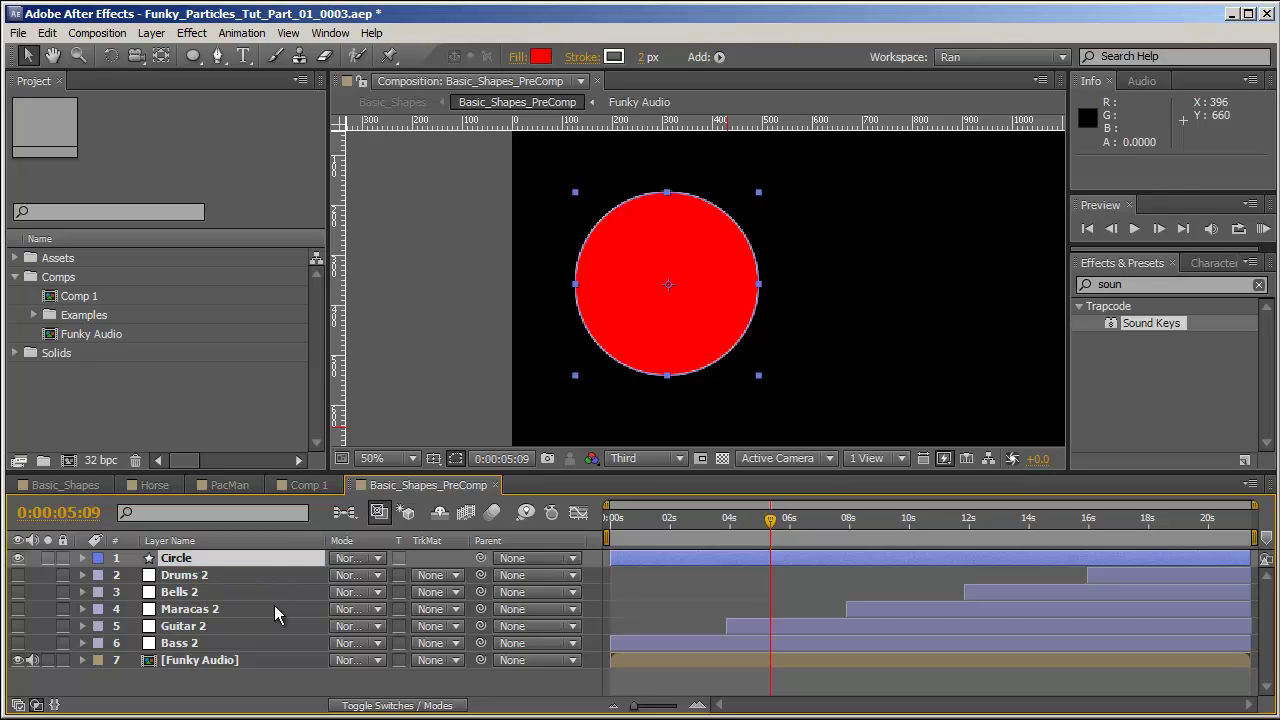
# Step: Link the Circle's Opacity by expression to Bass 2's Sound Keys Output 1
pyautogui.click(224, 647)
pyautogui.click(211, 558)
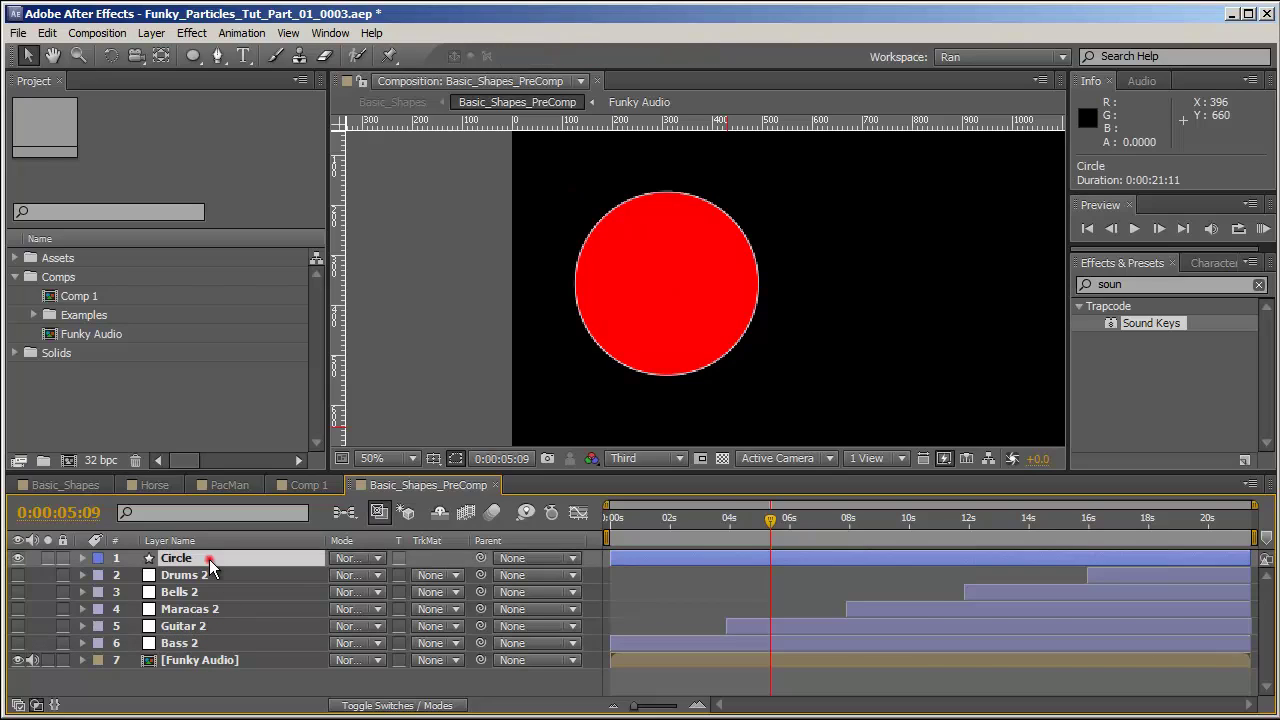
pyautogui.press('t')
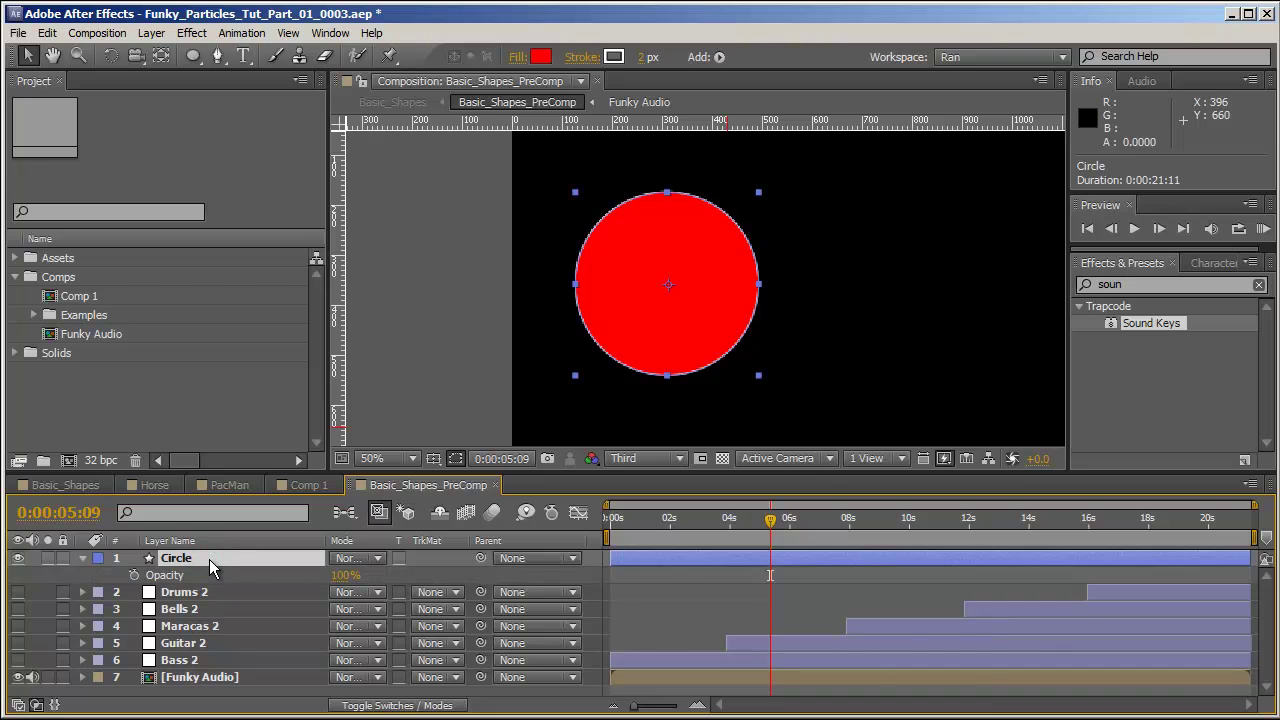
pyautogui.click(186, 662)
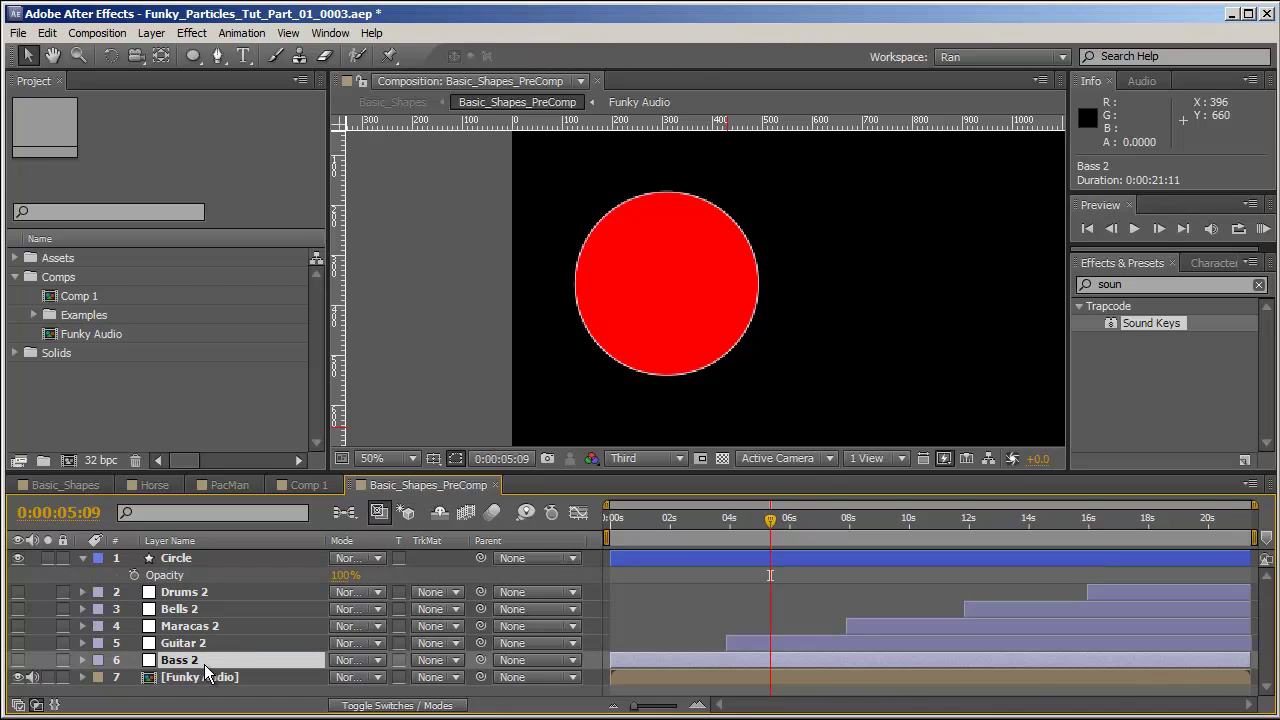
pyautogui.press('u')
pyautogui.scroll(3, 210, 638)
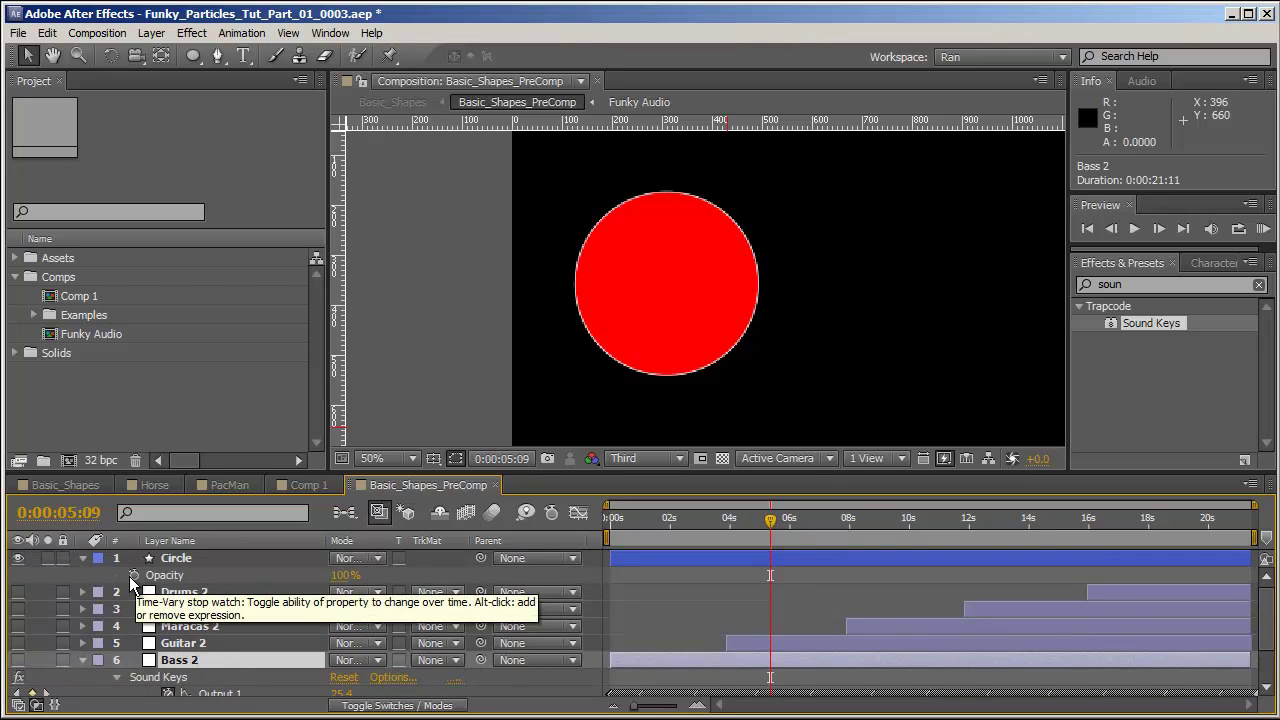
pyautogui.keyDown('alt'); pyautogui.click(135, 575); pyautogui.keyUp('alt')
pyautogui.moveTo(388, 592); pyautogui.dragTo(236, 635)
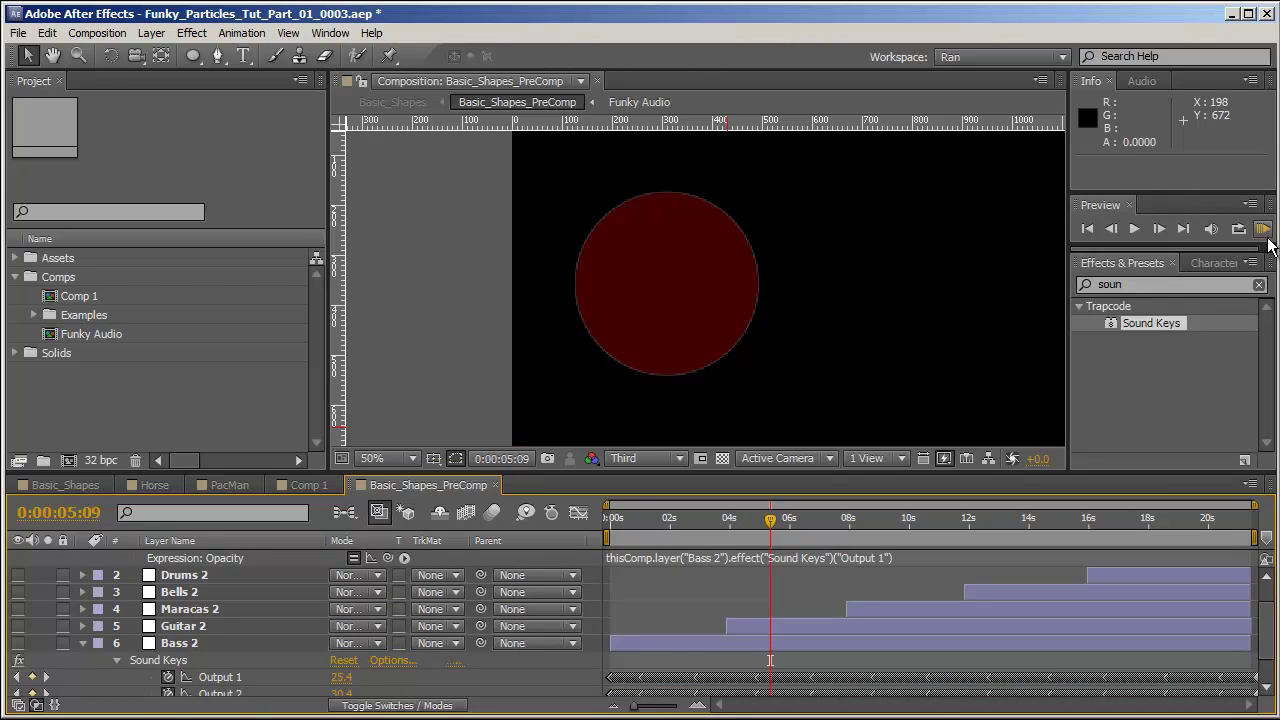
# Step: Preview the composition with audio to watch the circle pulse
pyautogui.click(1263, 229)
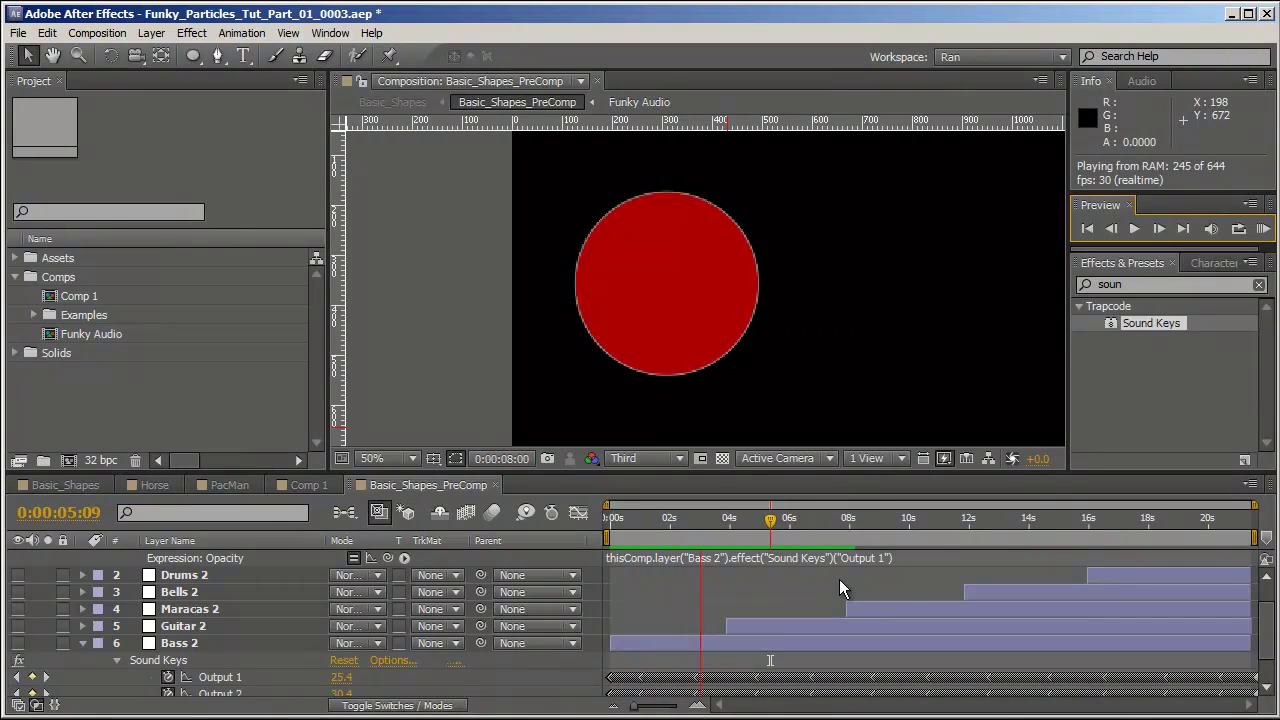
pyautogui.click(976, 577)
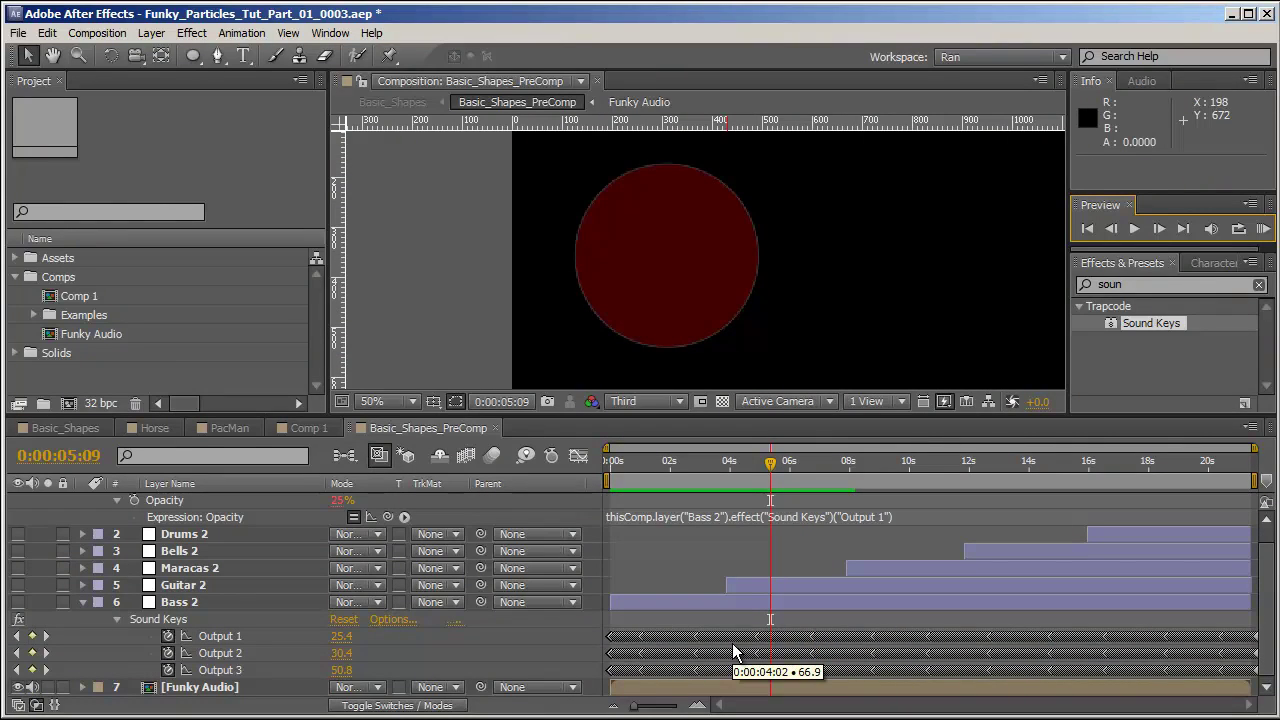
pyautogui.scroll(1, 723, 535)
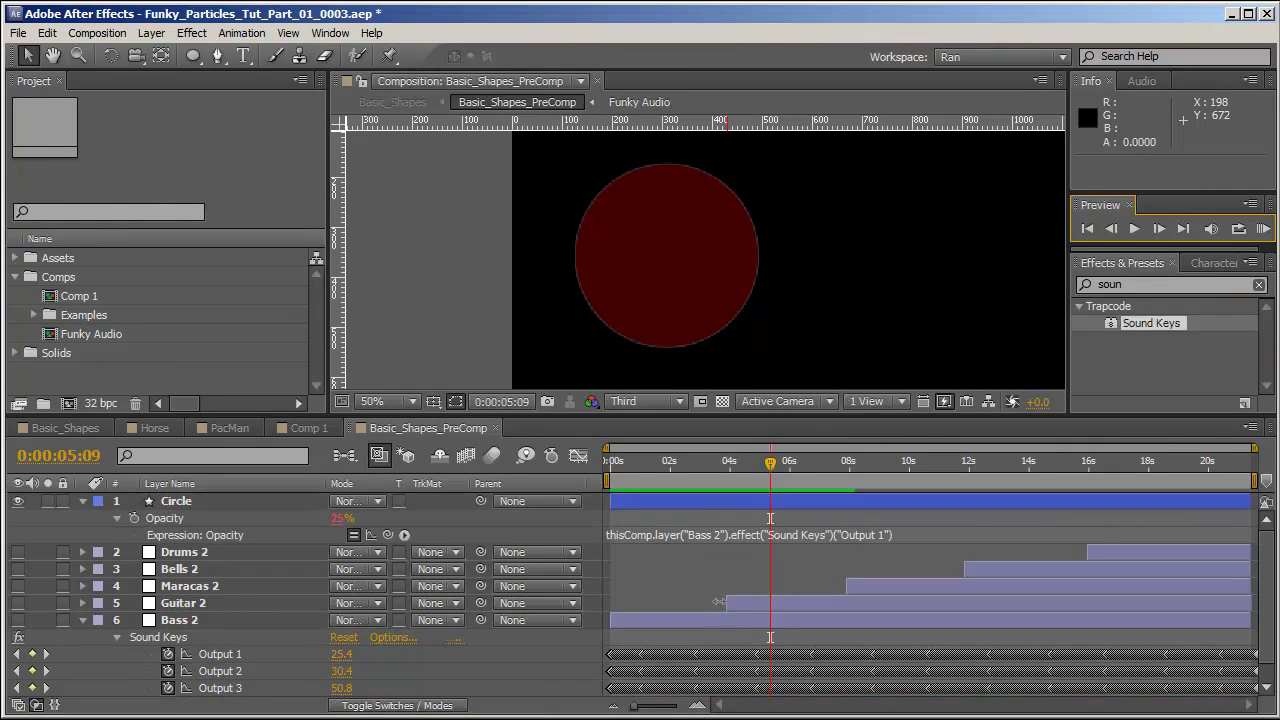
pyautogui.press('KP_0')
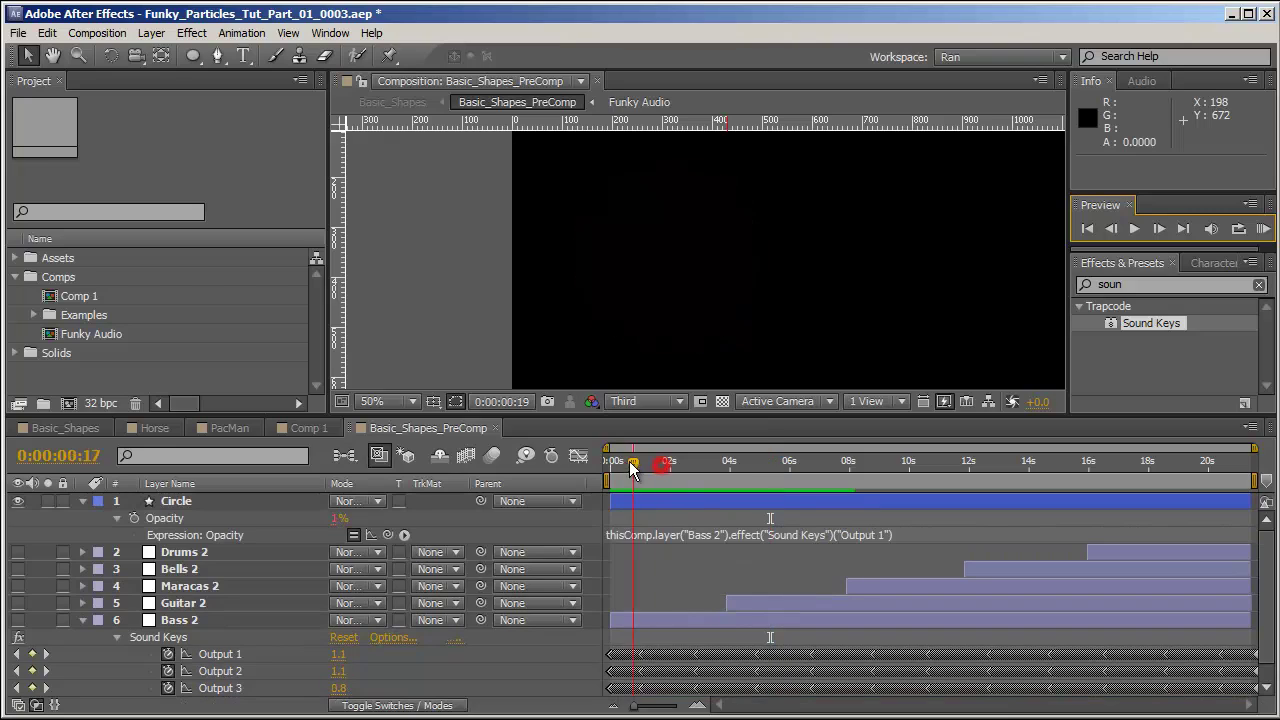
pyautogui.moveTo(624, 463); pyautogui.dragTo(771, 495)
# Step: Open Bass 2's Sound Keys settings with its spectrum visible and expand Spectrum Adjustment
pyautogui.click(690, 620)
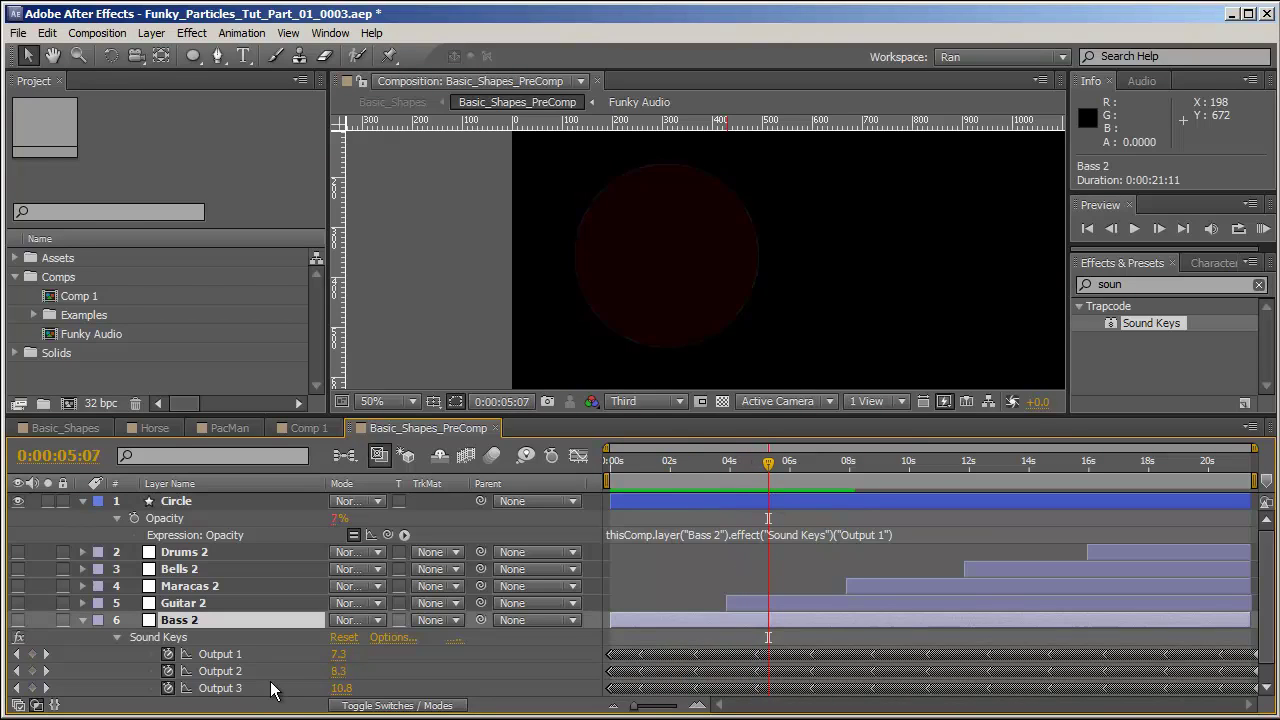
pyautogui.press('F3')
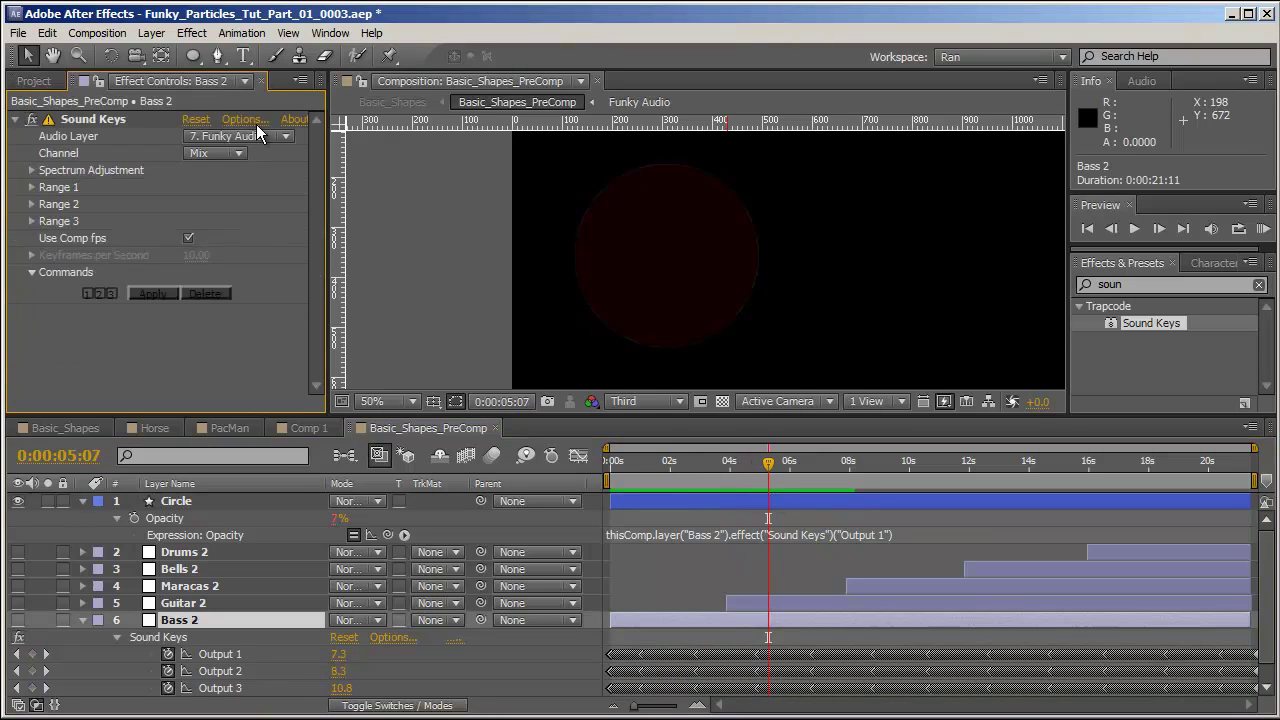
pyautogui.click(18, 620)
pyautogui.click(105, 120)
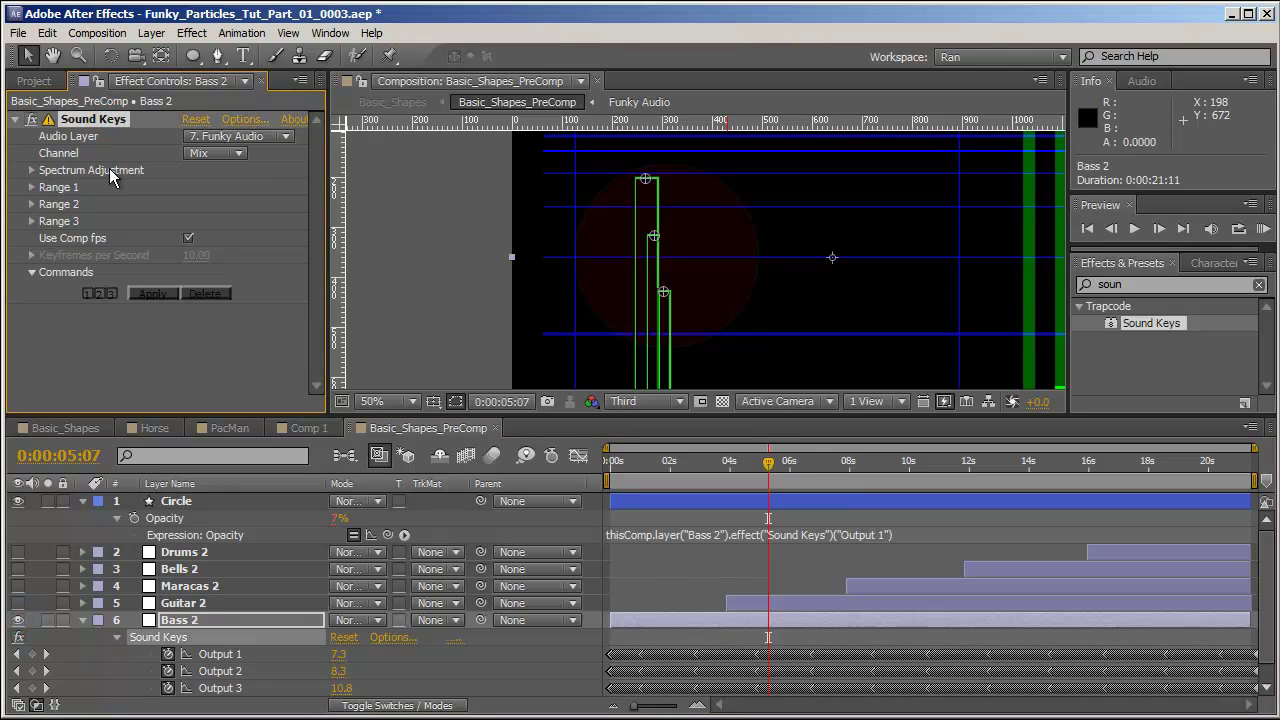
pyautogui.click(31, 170)
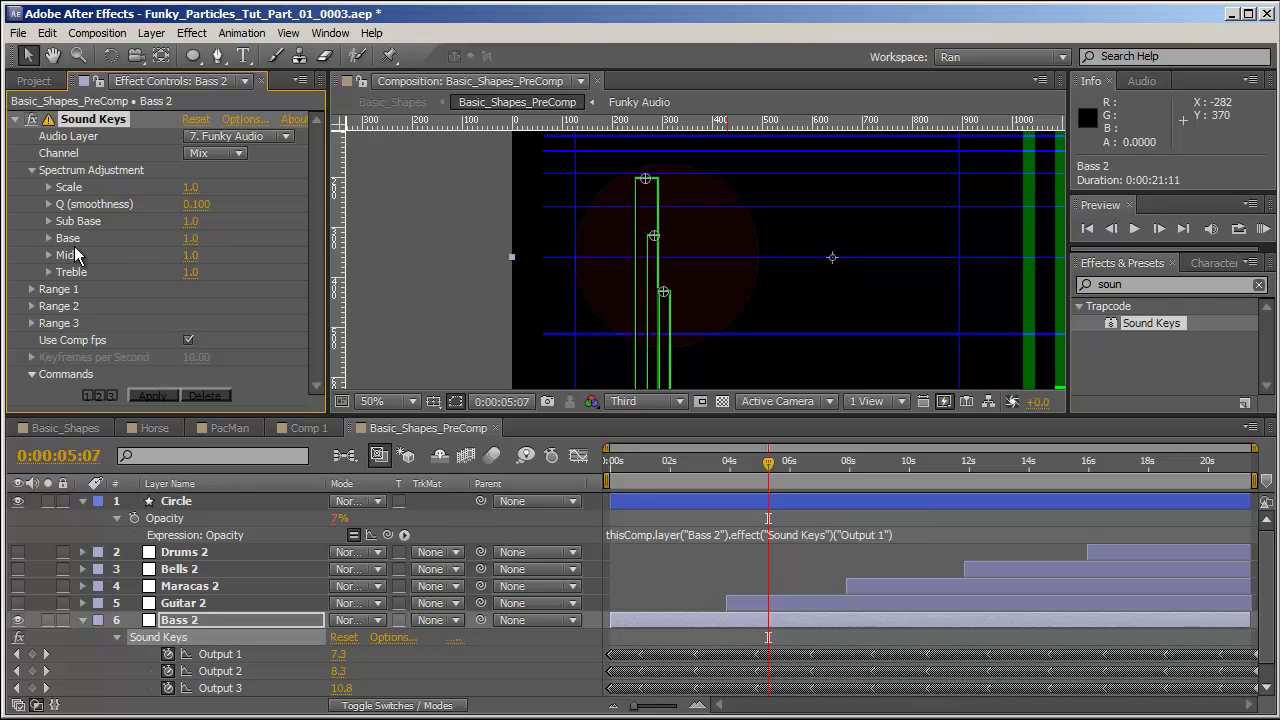
# Step: Test a Base of 0.5 with regenerated keyframes, then undo back to 1.0
pyautogui.click(192, 238)
pyautogui.press('Return')
pyautogui.click(152, 396)
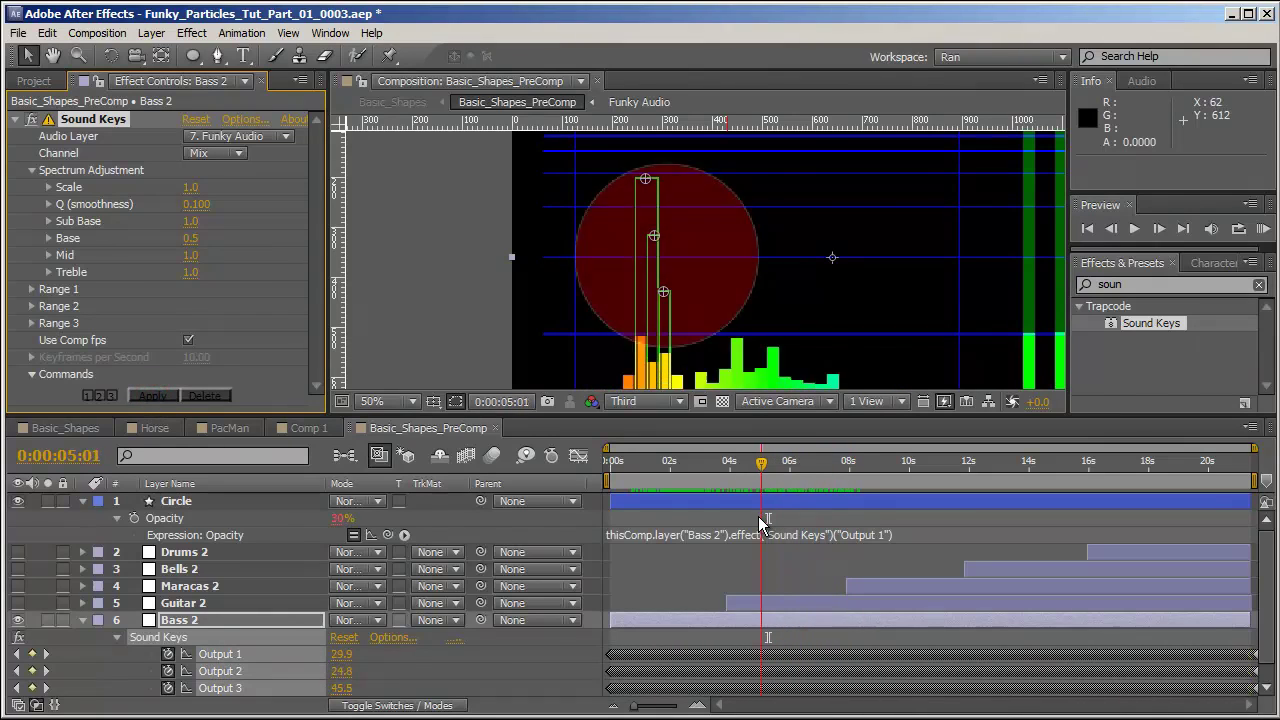
pyautogui.moveTo(757, 523); pyautogui.dragTo(777, 583)
pyautogui.hotkey('ctrl', 'z')
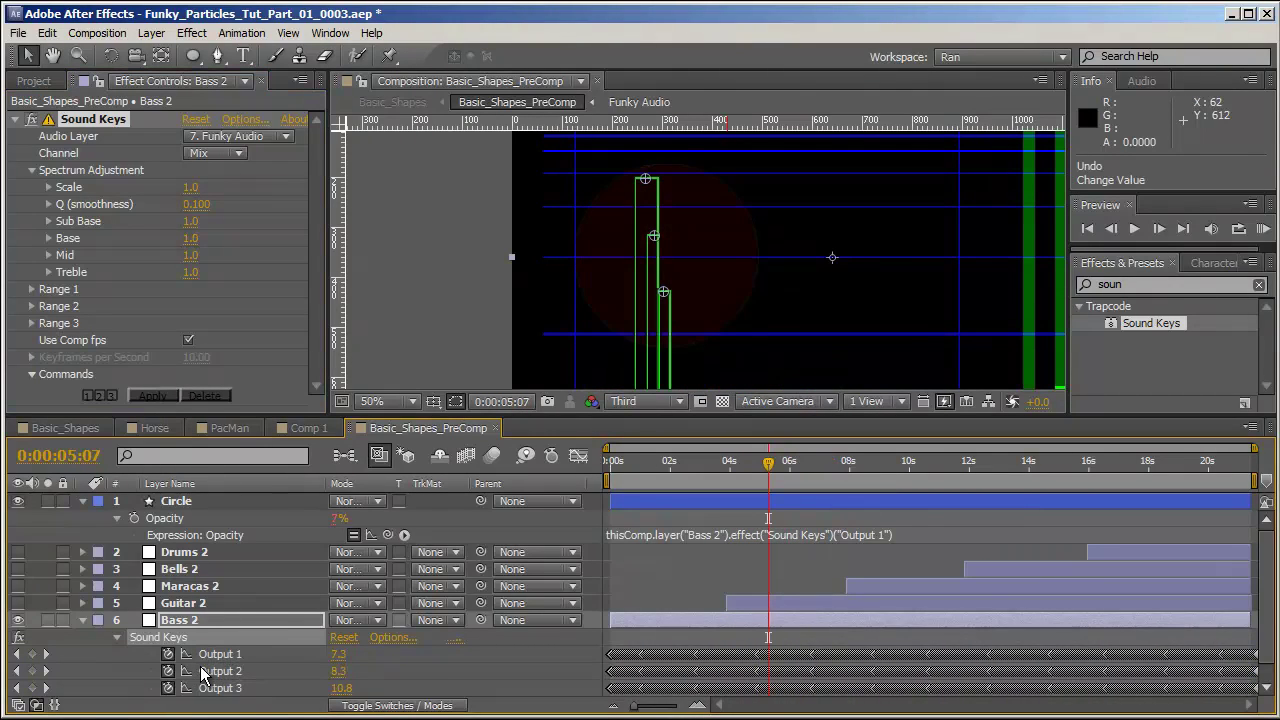
# Step: Hide Bass 2's spectrum and append /2 to the Circle's Opacity expression
pyautogui.click(98, 676)
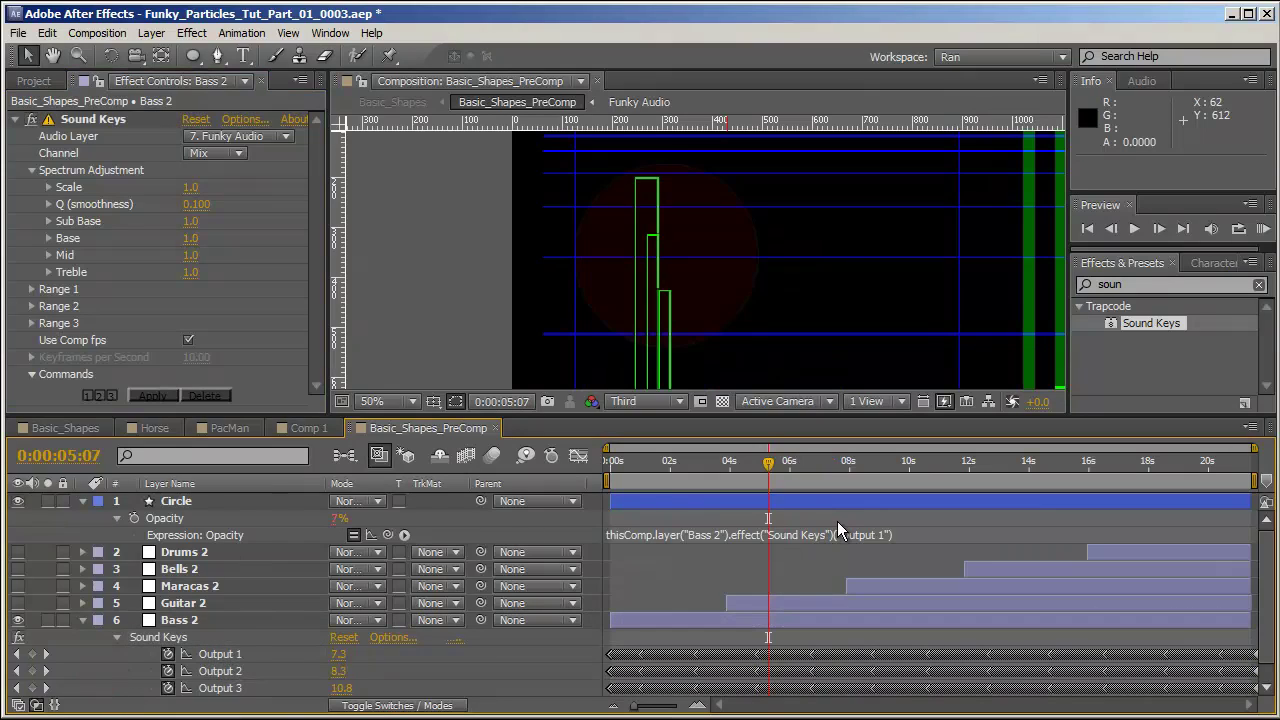
pyautogui.click(13, 120)
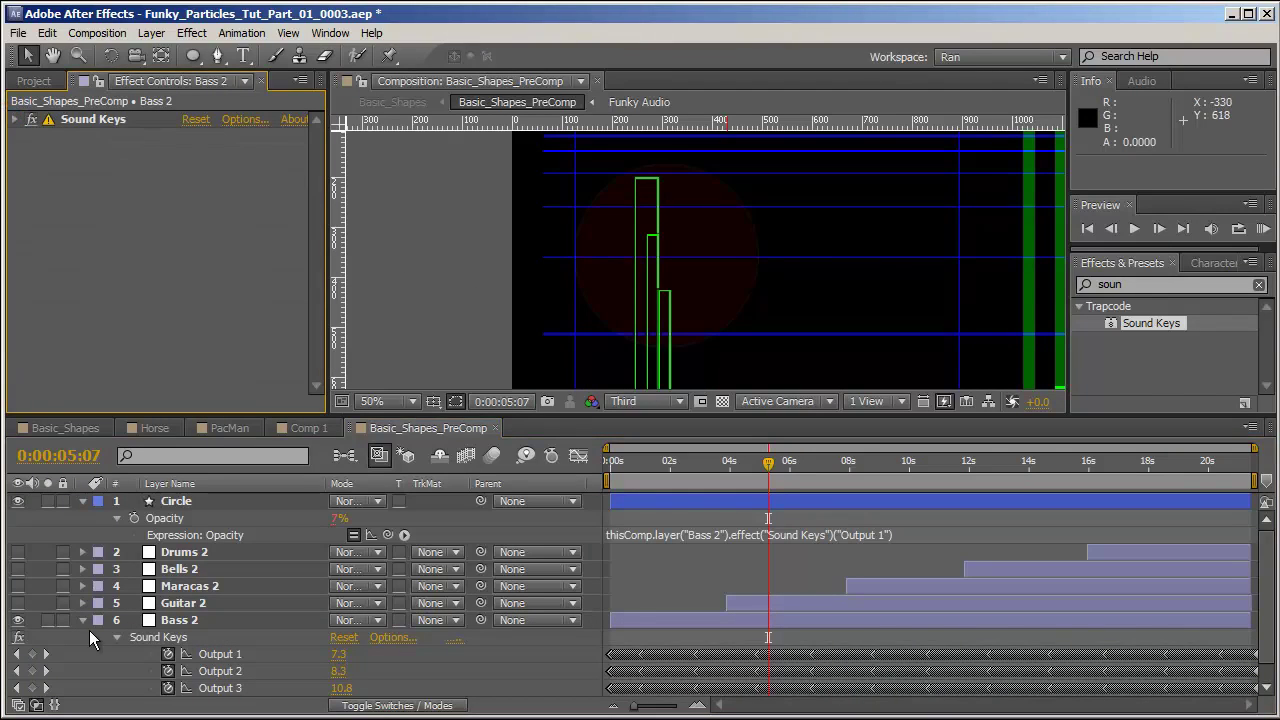
pyautogui.click(20, 621)
pyautogui.click(900, 534)
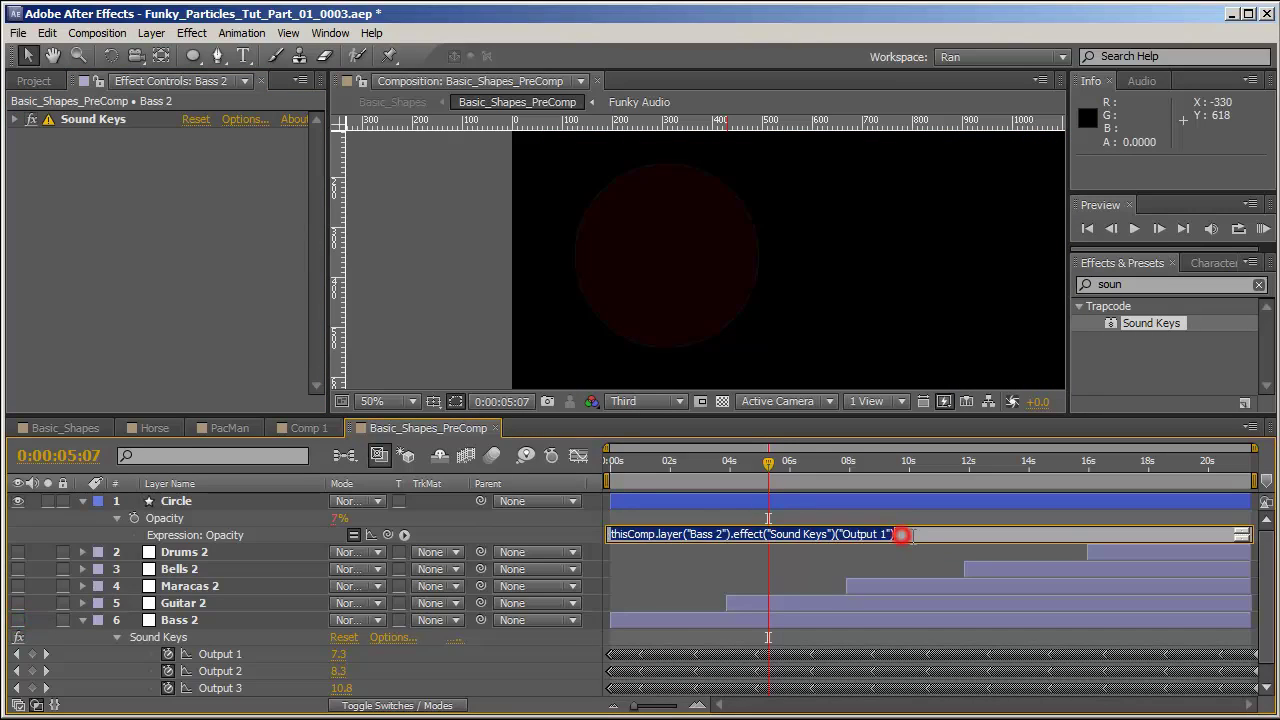
pyautogui.click(912, 536)
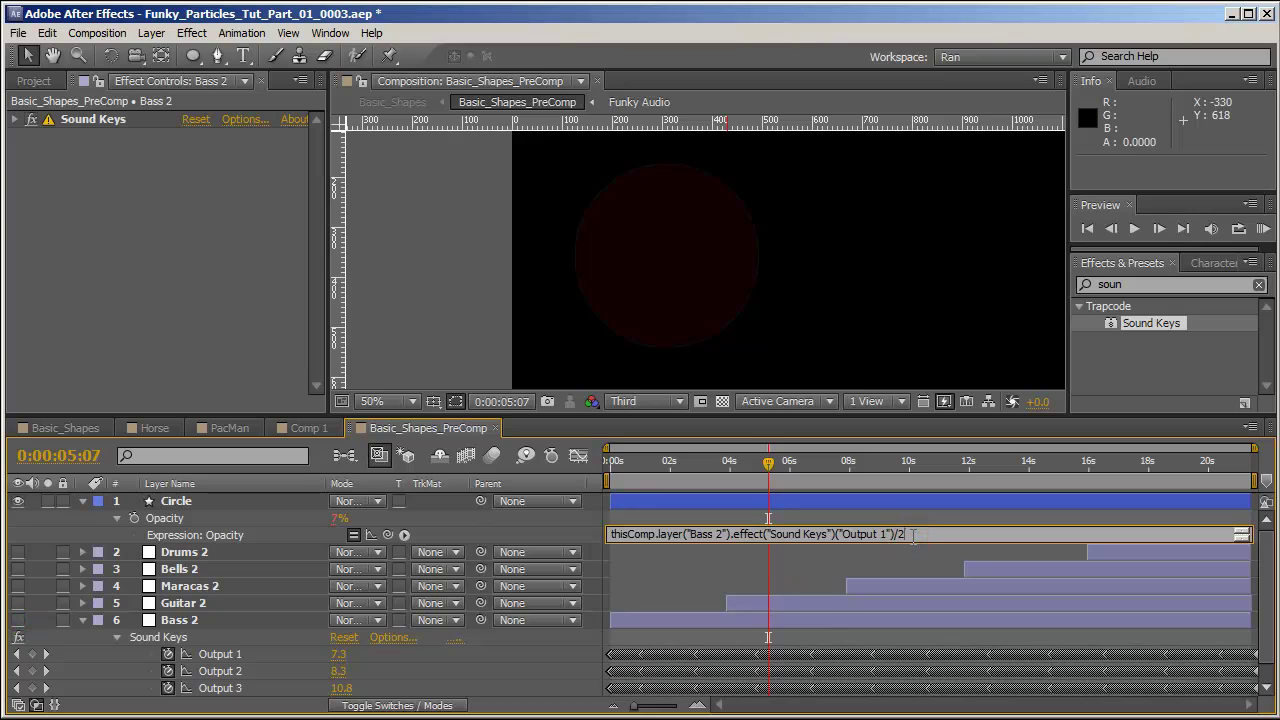
pyautogui.click(521, 530)
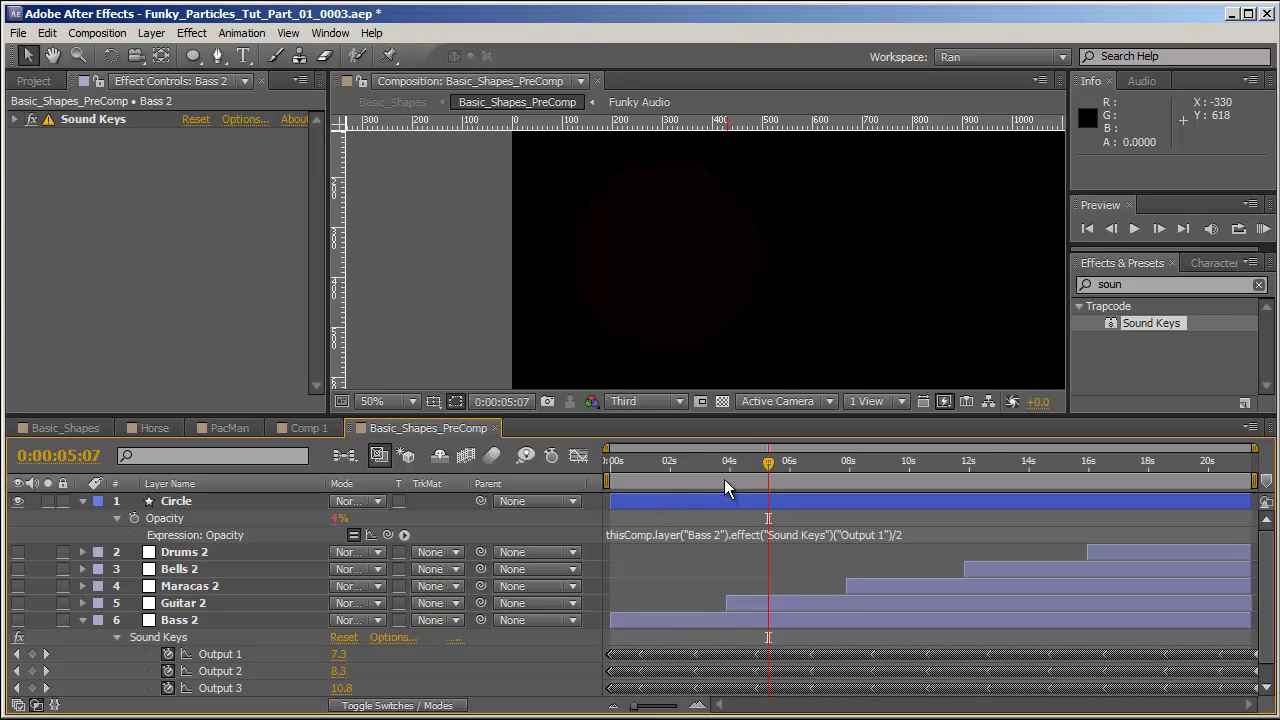
pyautogui.moveTo(720, 463)
pyautogui.mouseDown()
pyautogui.moveTo(702, 465)
pyautogui.moveTo(829, 467)
pyautogui.moveTo(733, 465)
pyautogui.mouseUp()
# Step: Move the circle toward the left of the frame
pyautogui.click(83, 501)
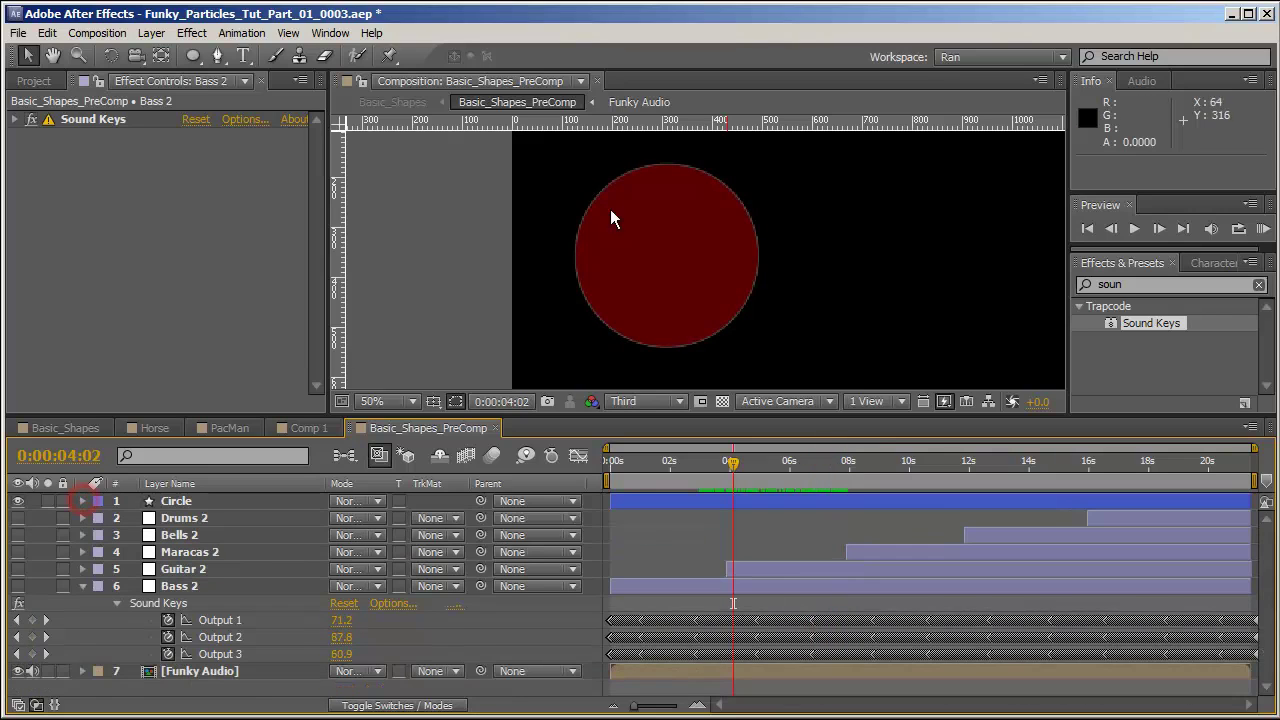
pyautogui.moveTo(680, 298); pyautogui.dragTo(632, 303)
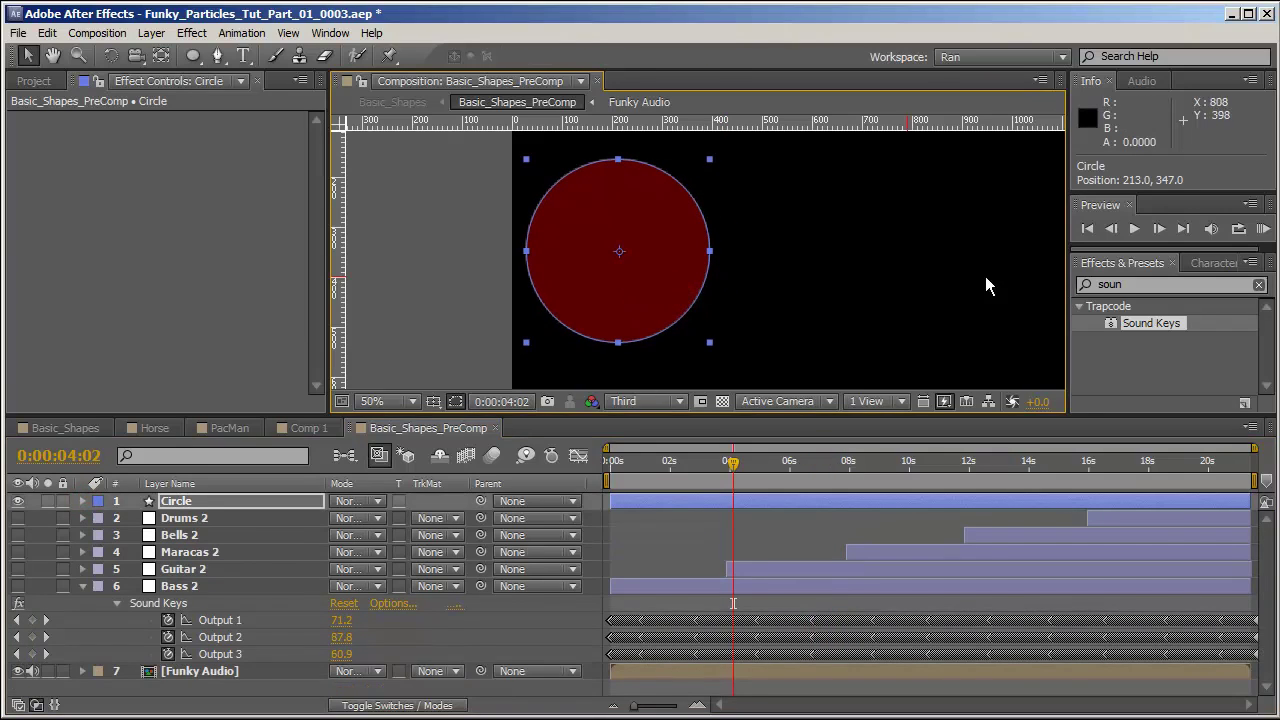
pyautogui.moveTo(937, 277)
pyautogui.mouseDown()
pyautogui.moveTo(791, 311)
pyautogui.moveTo(845, 291)
pyautogui.mouseUp()
# Step: Draw a red square beside the circle on its own shape layer named Square
pyautogui.click(193, 56)
pyautogui.moveTo(197, 59); pyautogui.dragTo(262, 55)
pyautogui.moveTo(671, 191); pyautogui.dragTo(841, 361)
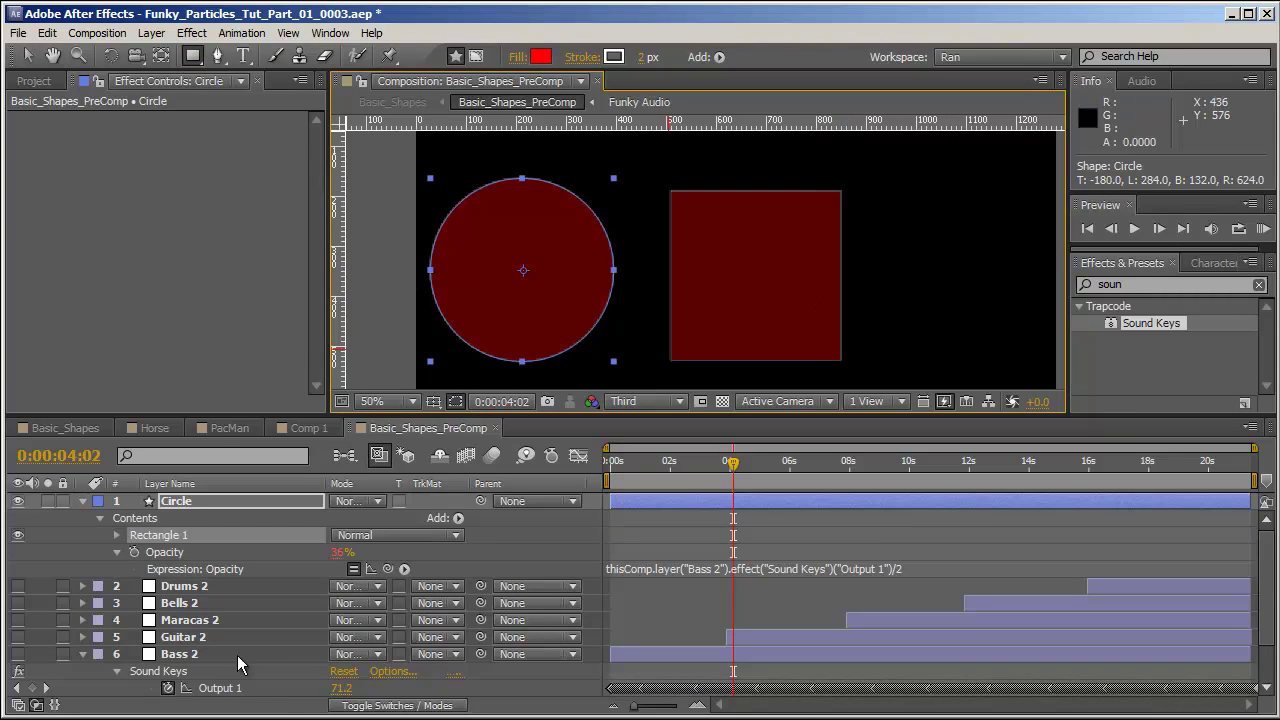
pyautogui.press('Delete')
pyautogui.moveTo(664, 196); pyautogui.dragTo(811, 336)
pyautogui.press('Return')
pyautogui.write('Square')
pyautogui.click(291, 470)
pyautogui.click(176, 506)
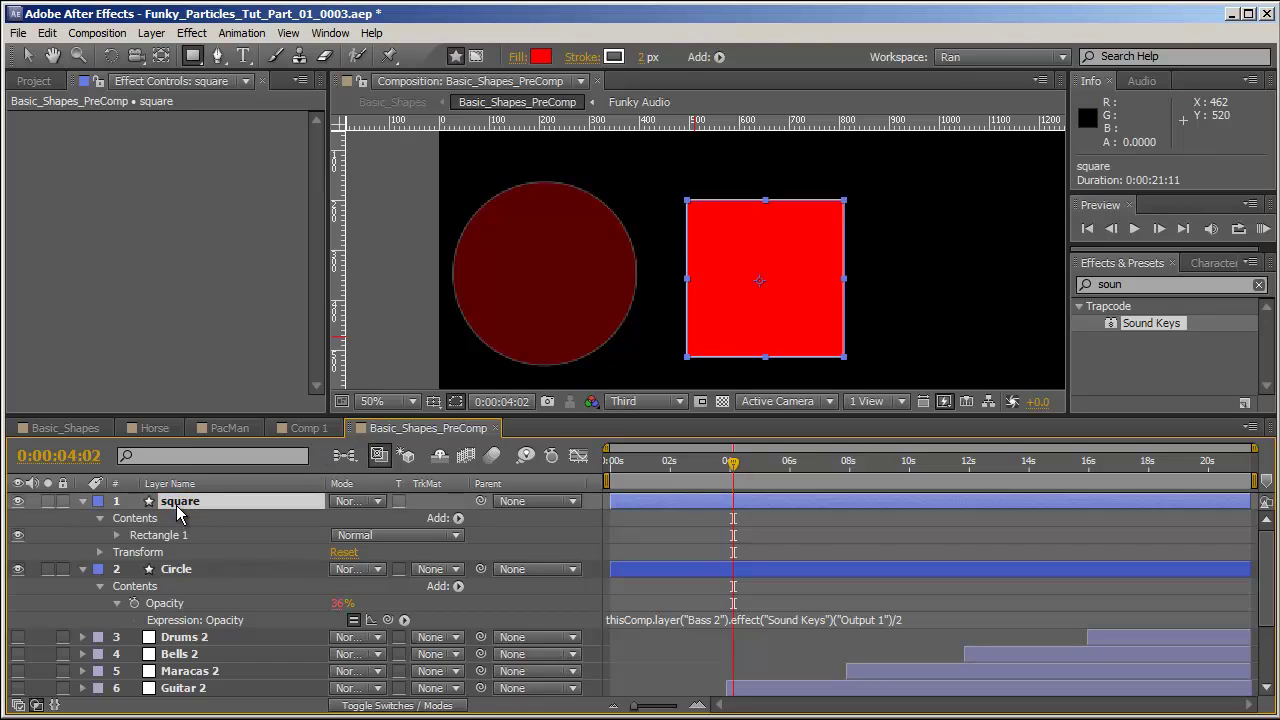
# Step: Centre the square's anchor point with the Pan Behind tool
pyautogui.press('r')
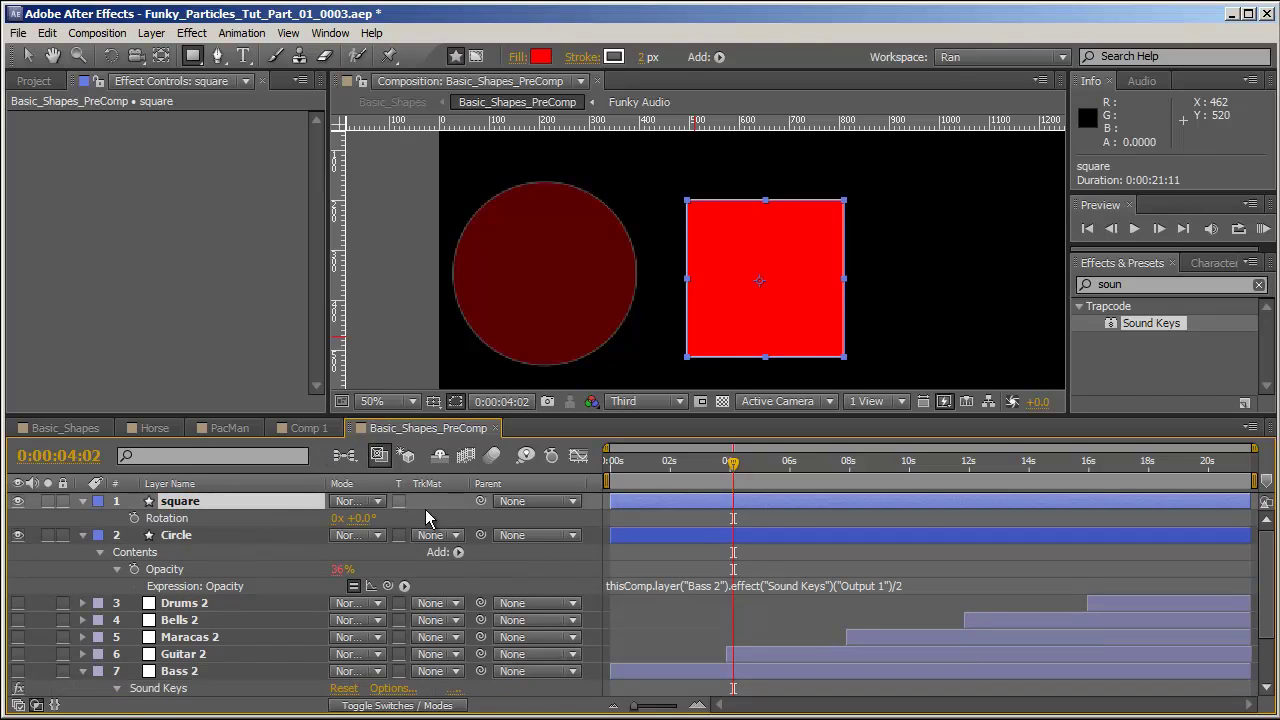
pyautogui.click(82, 671)
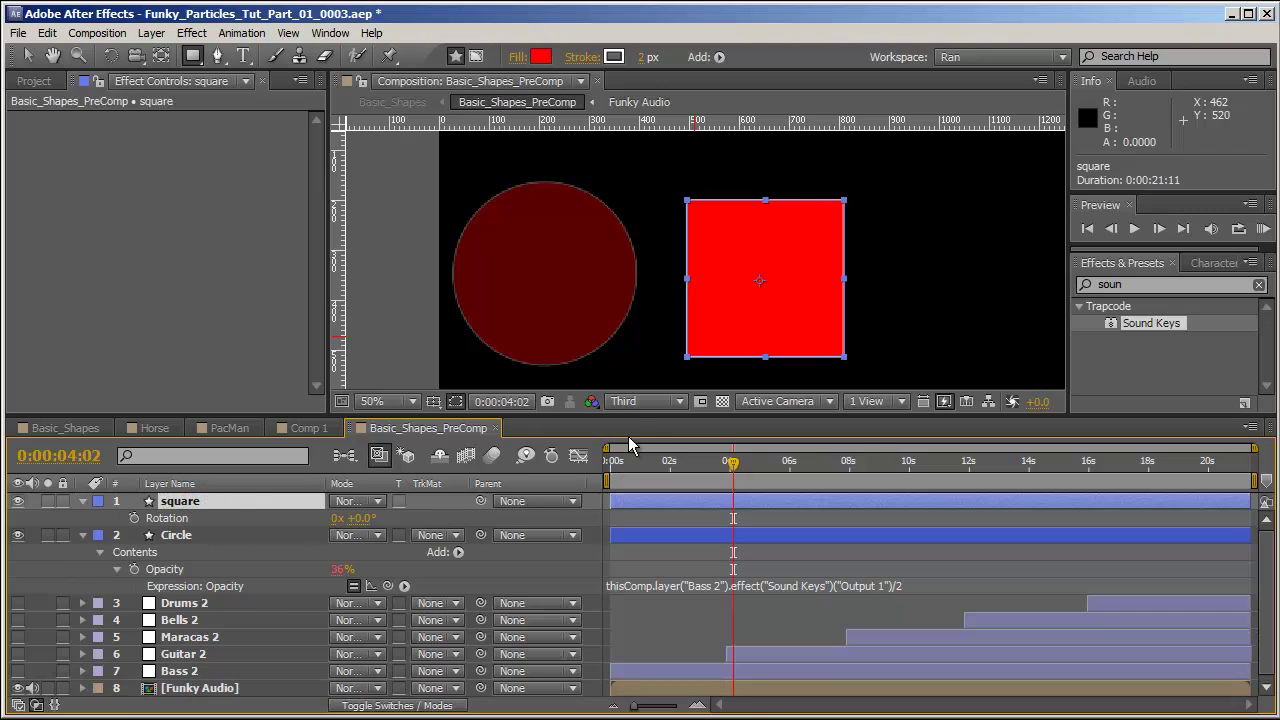
pyautogui.press('y')
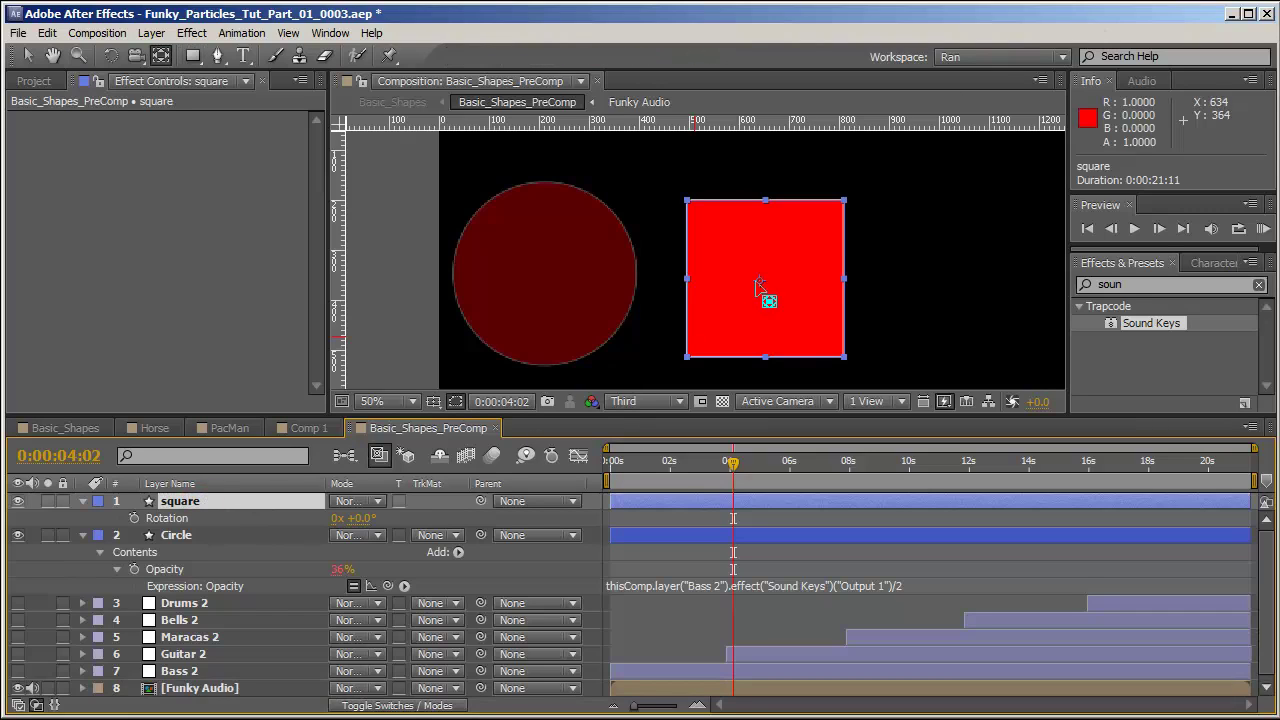
pyautogui.moveTo(758, 280); pyautogui.dragTo(768, 280)
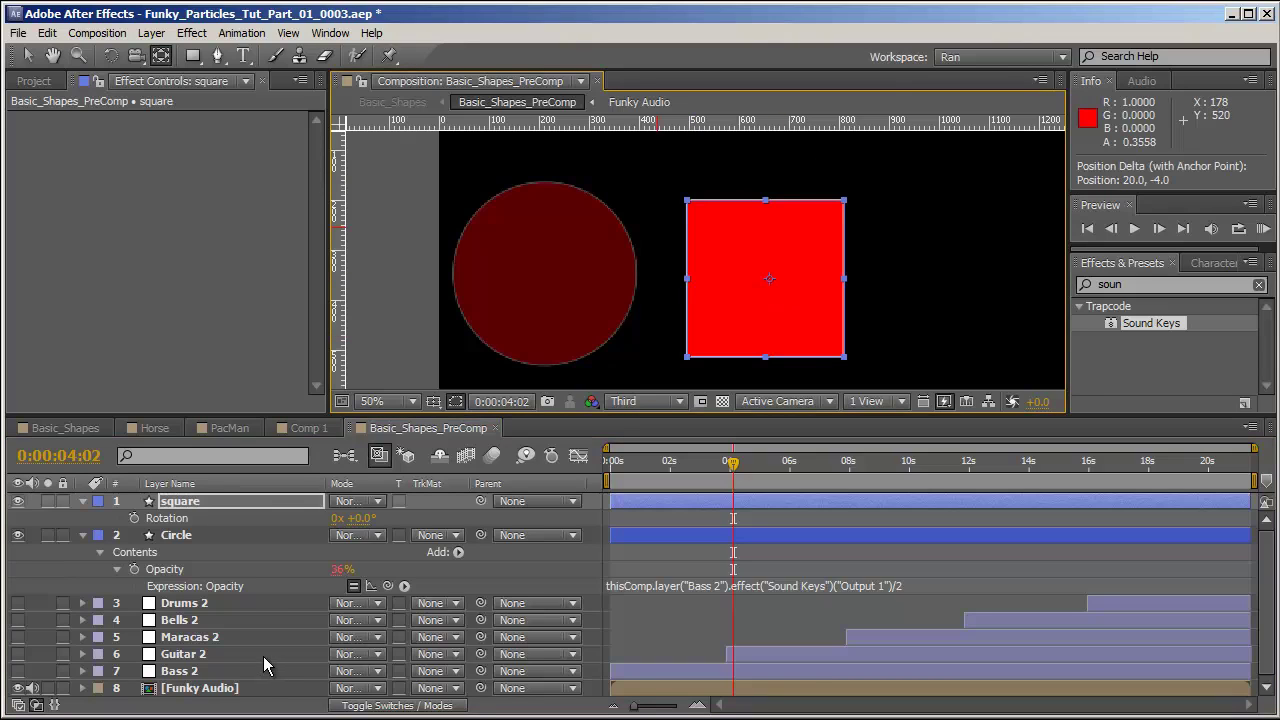
# Step: Link the square's Rotation expression to Guitar 2's Sound Keys Output 2 and check it at 0:00:03:20
pyautogui.click(205, 656)
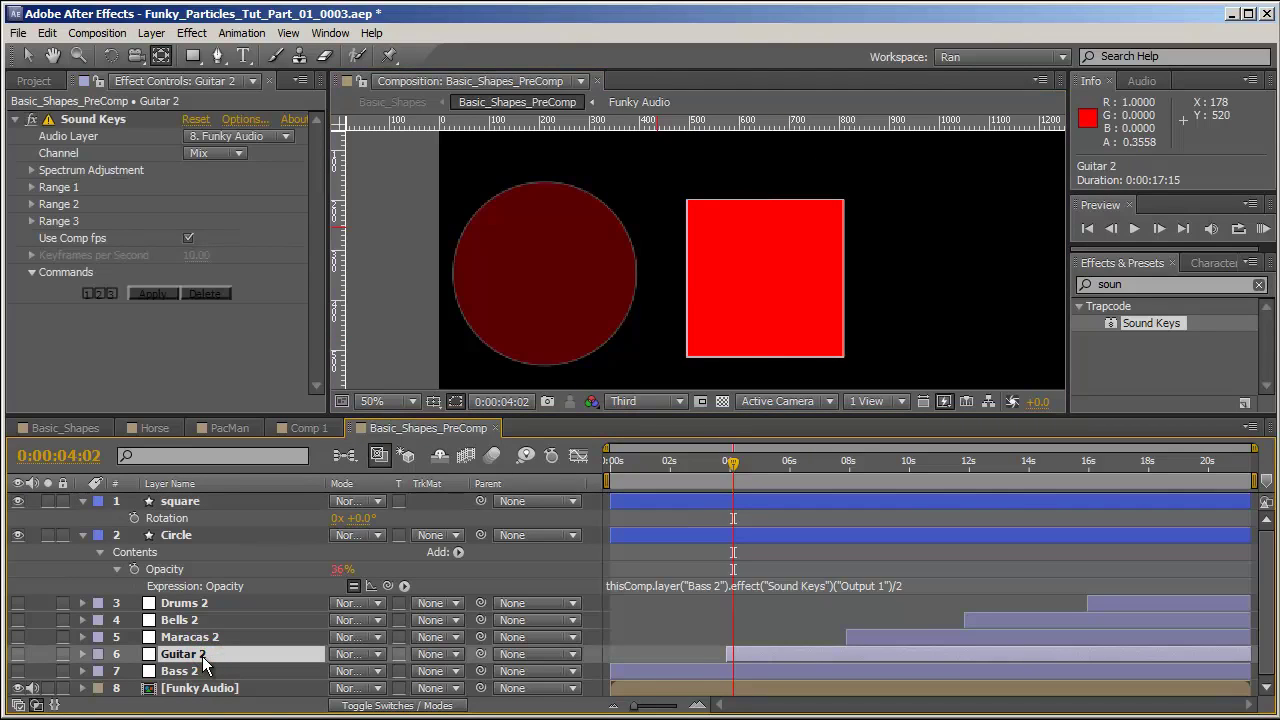
pyautogui.press('u')
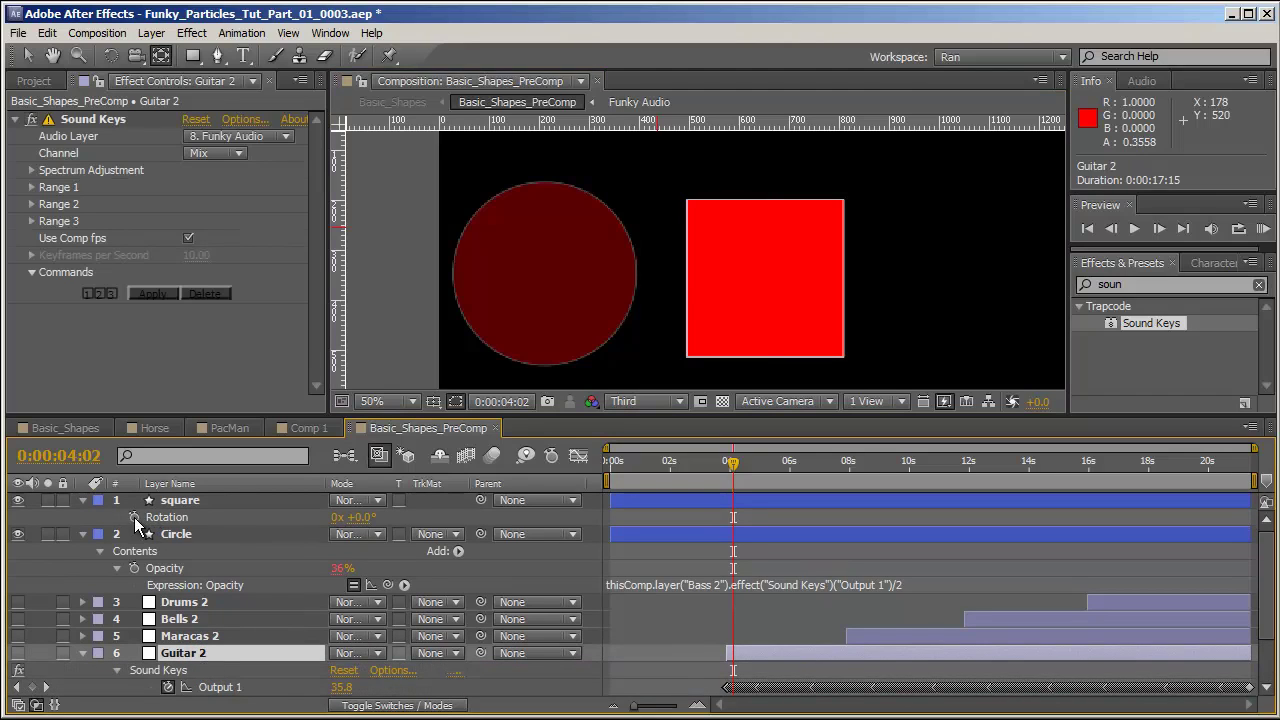
pyautogui.click(83, 534)
pyautogui.keyDown('alt'); pyautogui.click(134, 517); pyautogui.keyUp('alt')
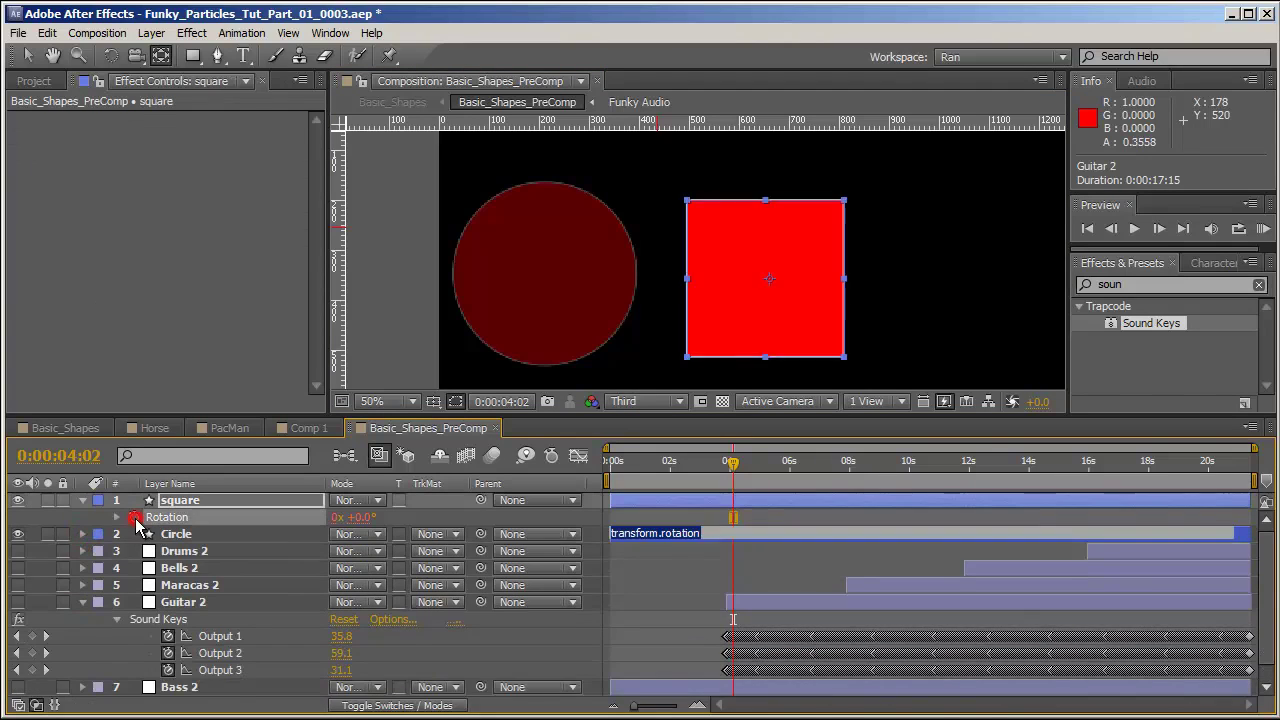
pyautogui.moveTo(388, 534); pyautogui.dragTo(245, 676)
pyautogui.click(587, 503)
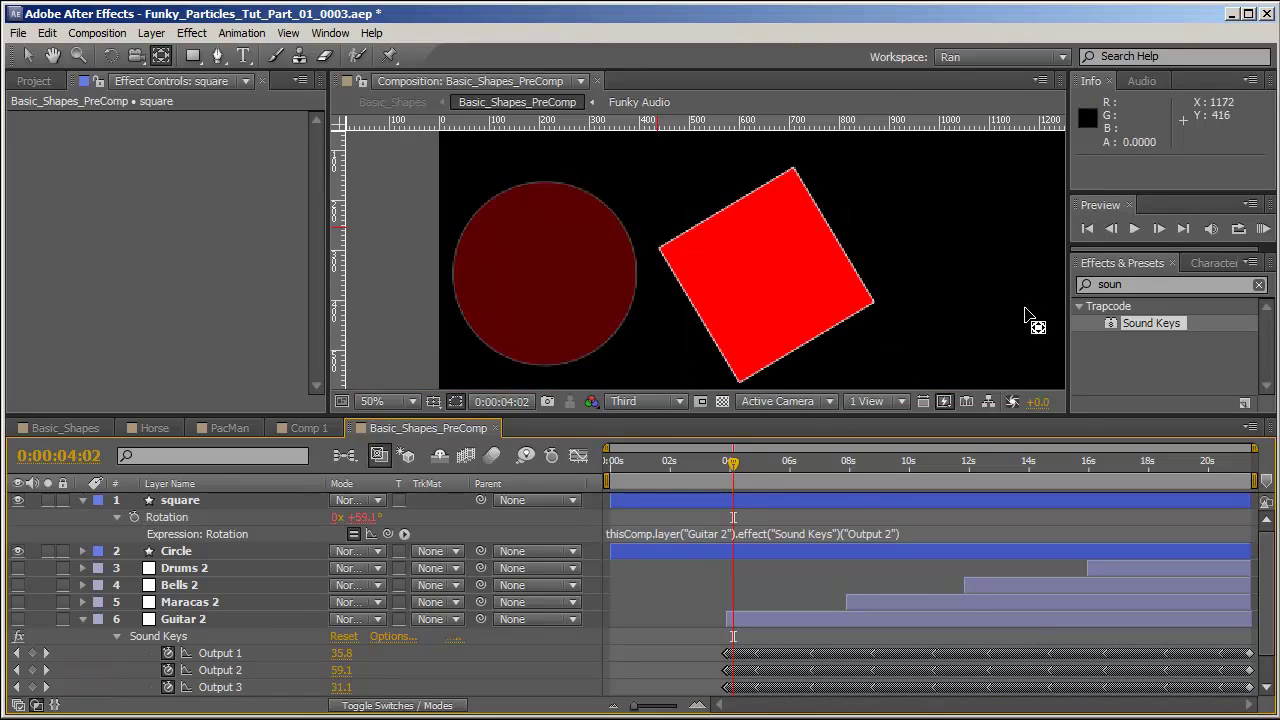
pyautogui.click(727, 466)
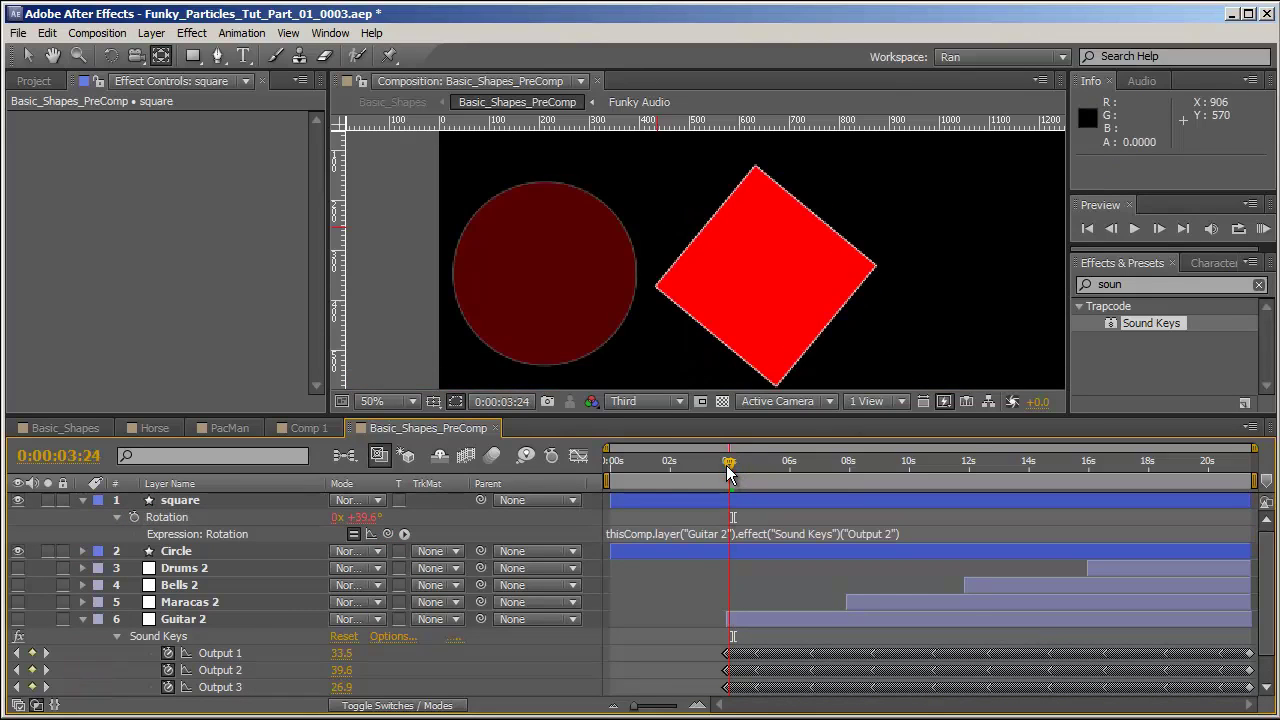
pyautogui.moveTo(727, 466); pyautogui.dragTo(714, 460)
# Step: Preview the square tilting with the Guitar 2 audio from the current time
pyautogui.press('b')
pyautogui.click(1263, 229)
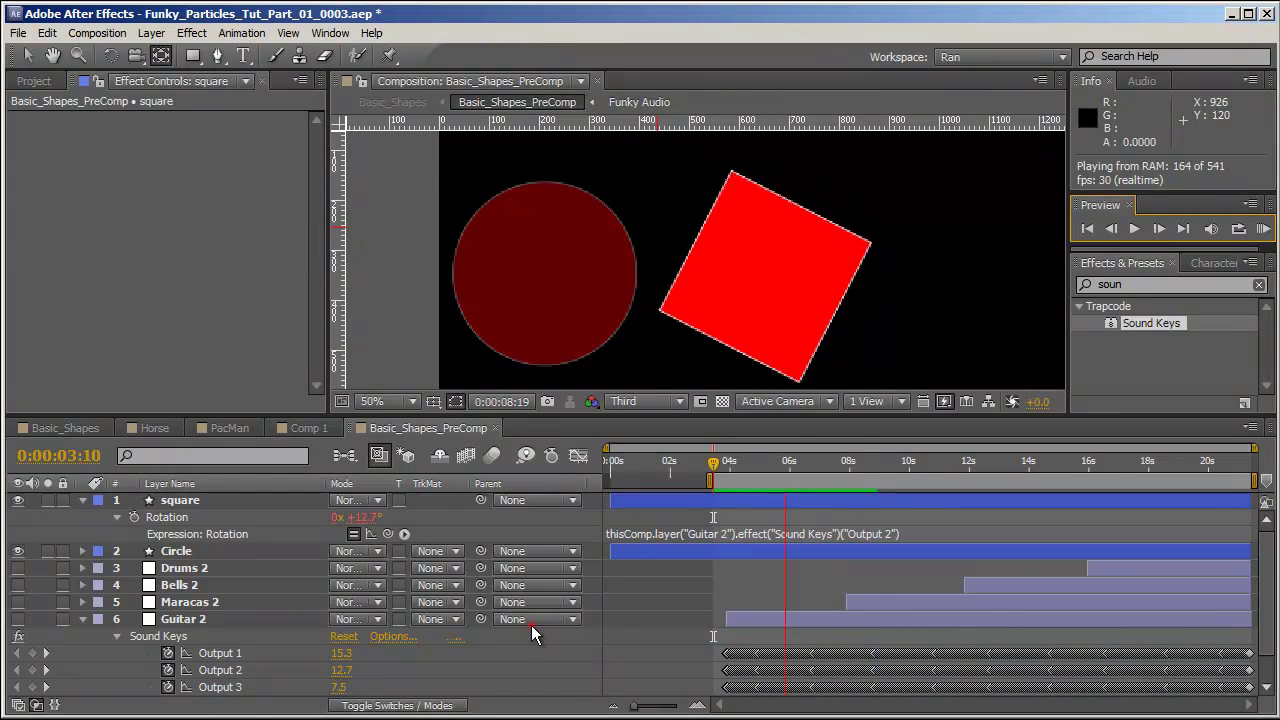
pyautogui.click(531, 624)
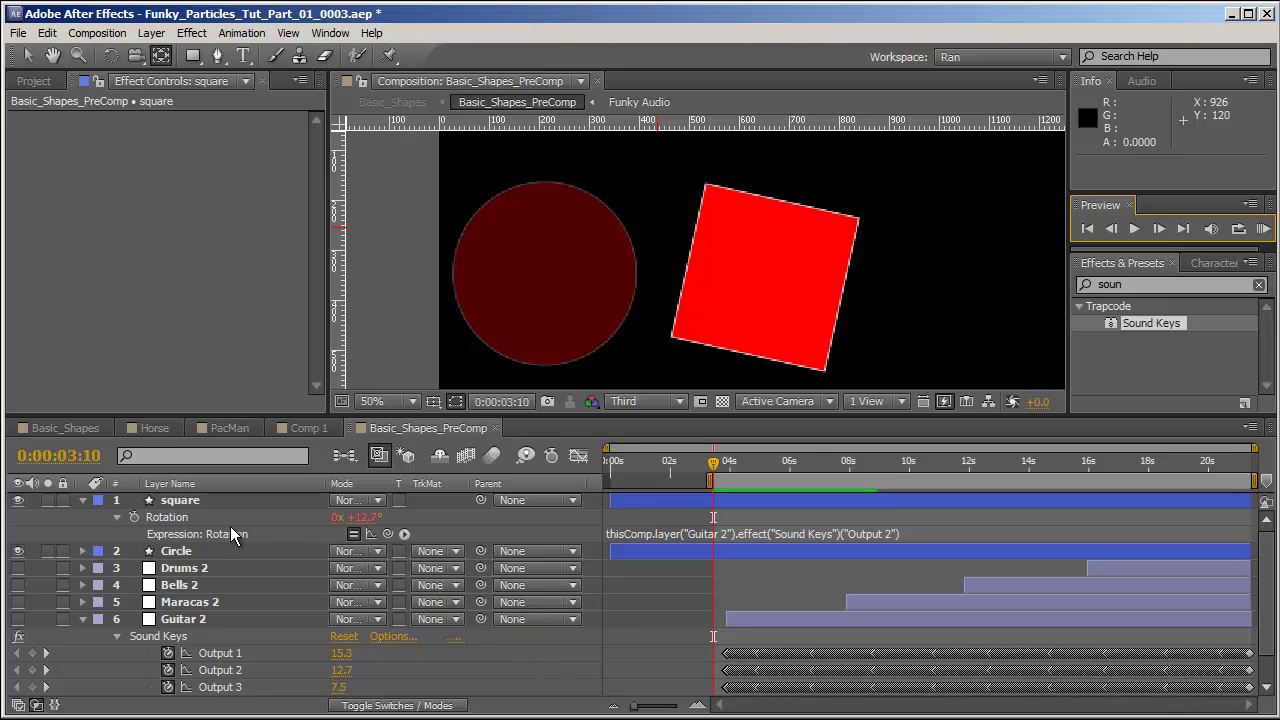
# Step: Preview the square again, then nudge its anchor point to the right
pyautogui.click(198, 503)
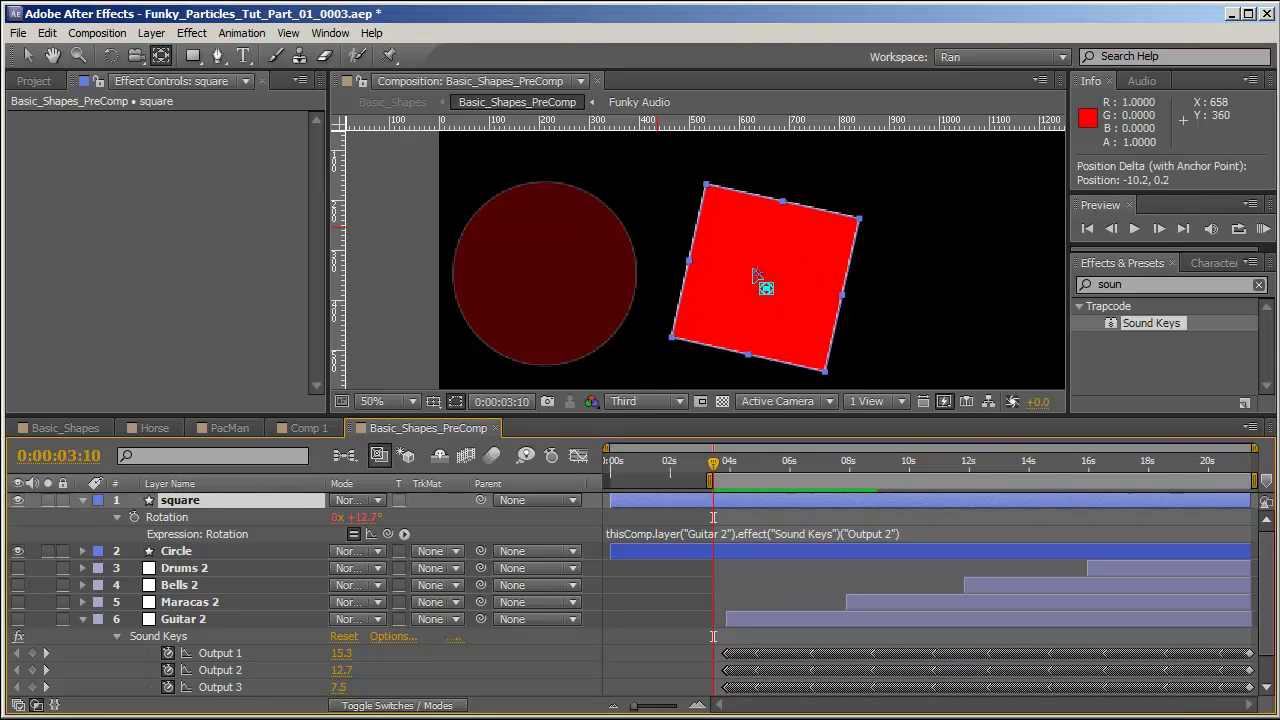
pyautogui.click(695, 192)
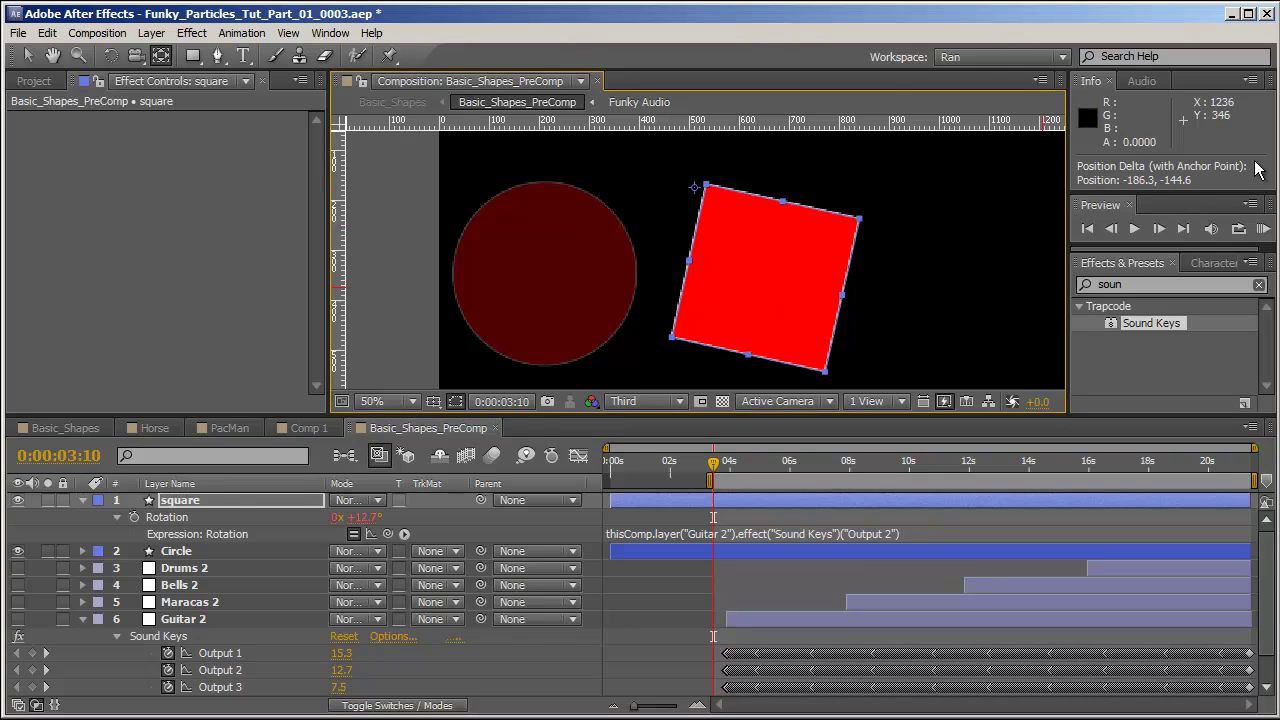
pyautogui.click(1266, 230)
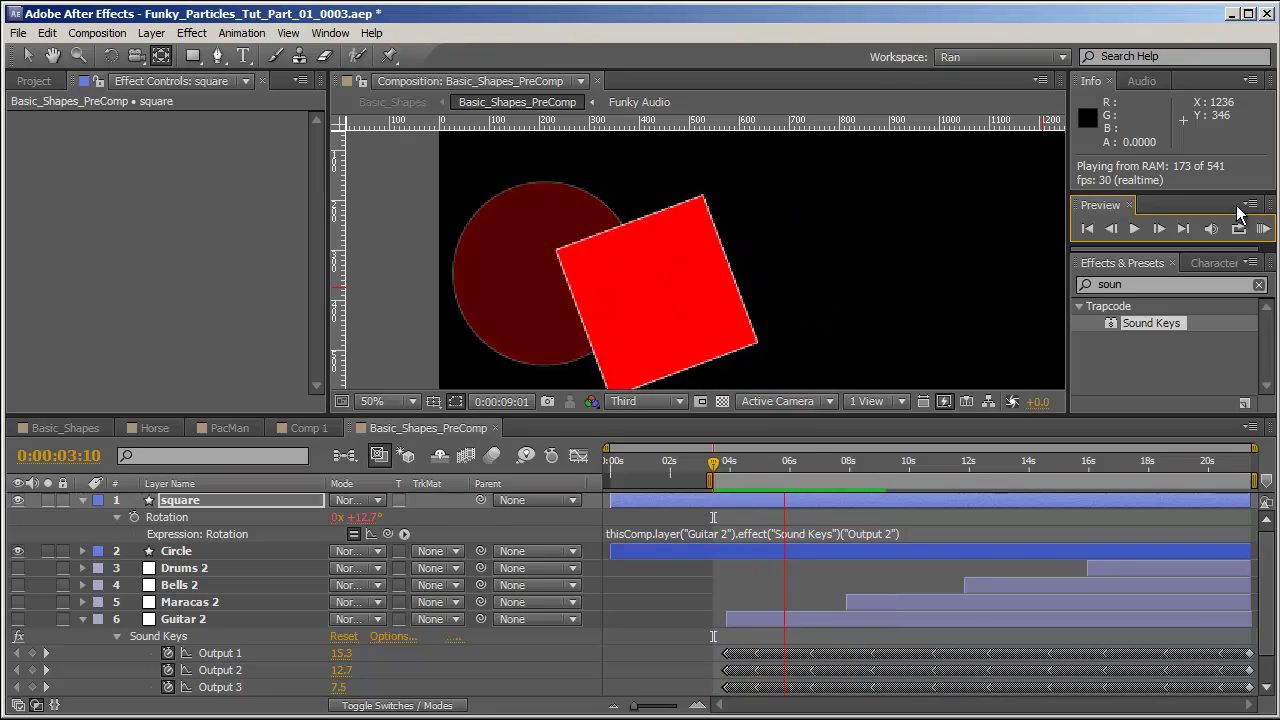
pyautogui.click(632, 710)
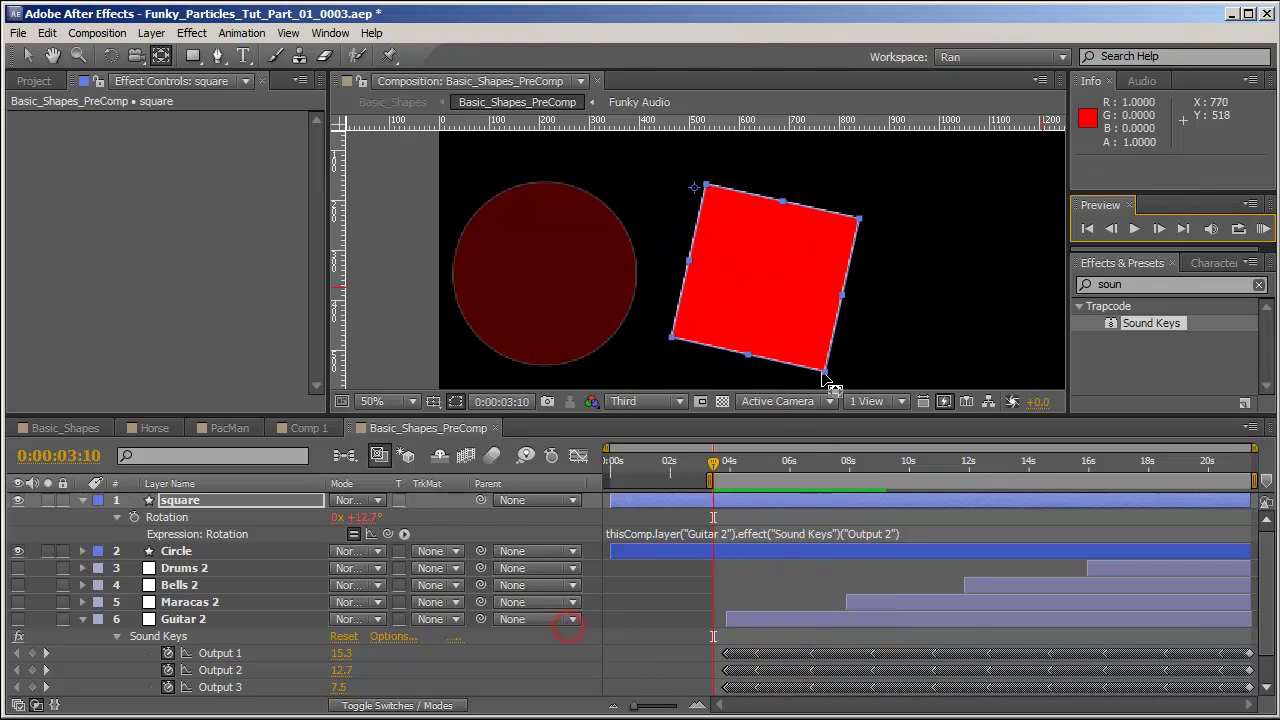
pyautogui.moveTo(749, 165); pyautogui.dragTo(762, 159)
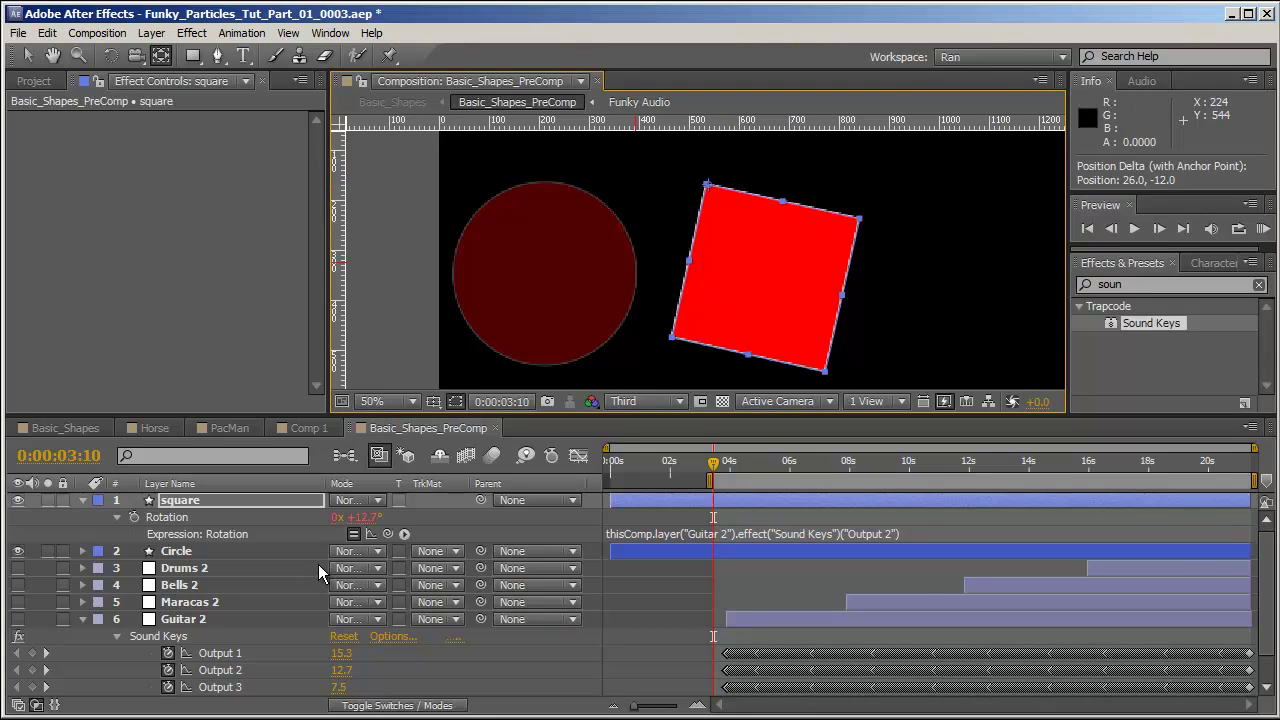
# Step: Select the square and circle together and move them left
pyautogui.click(84, 618)
pyautogui.click(83, 500)
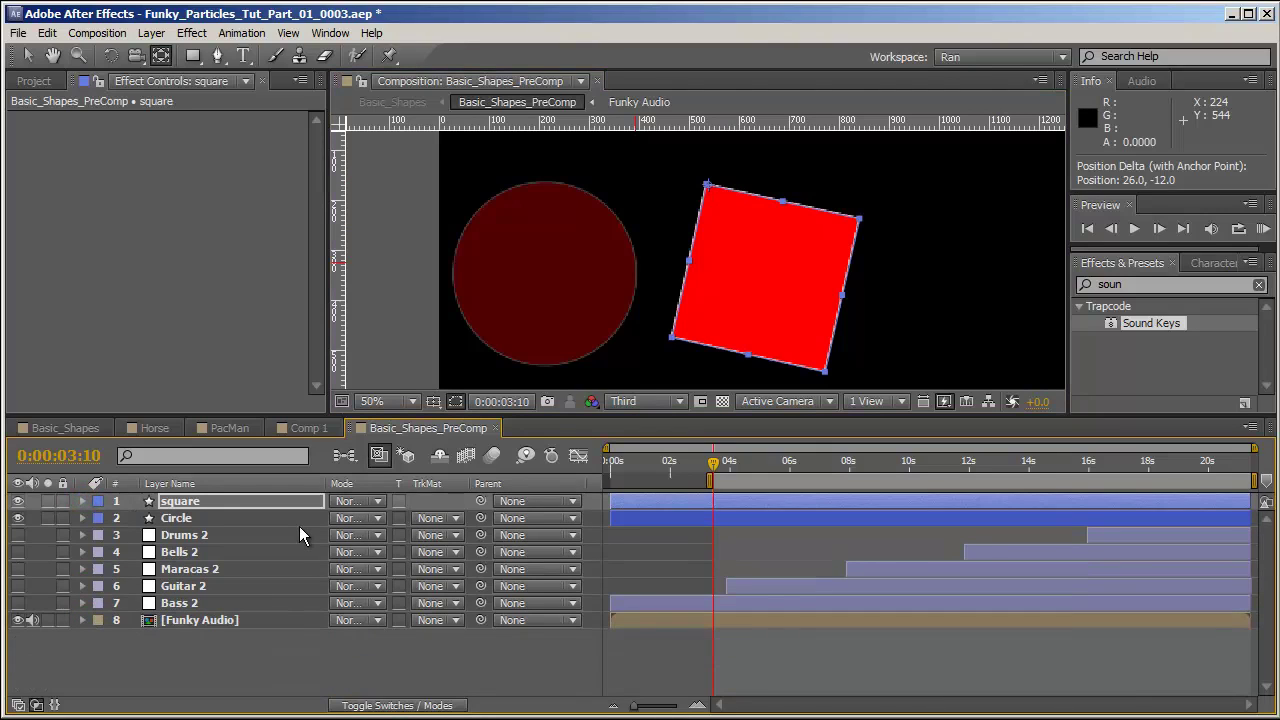
pyautogui.press('h')
pyautogui.moveTo(923, 252); pyautogui.dragTo(753, 252)
pyautogui.scroll(-2, 842, 271)
pyautogui.moveTo(837, 260); pyautogui.dragTo(857, 209)
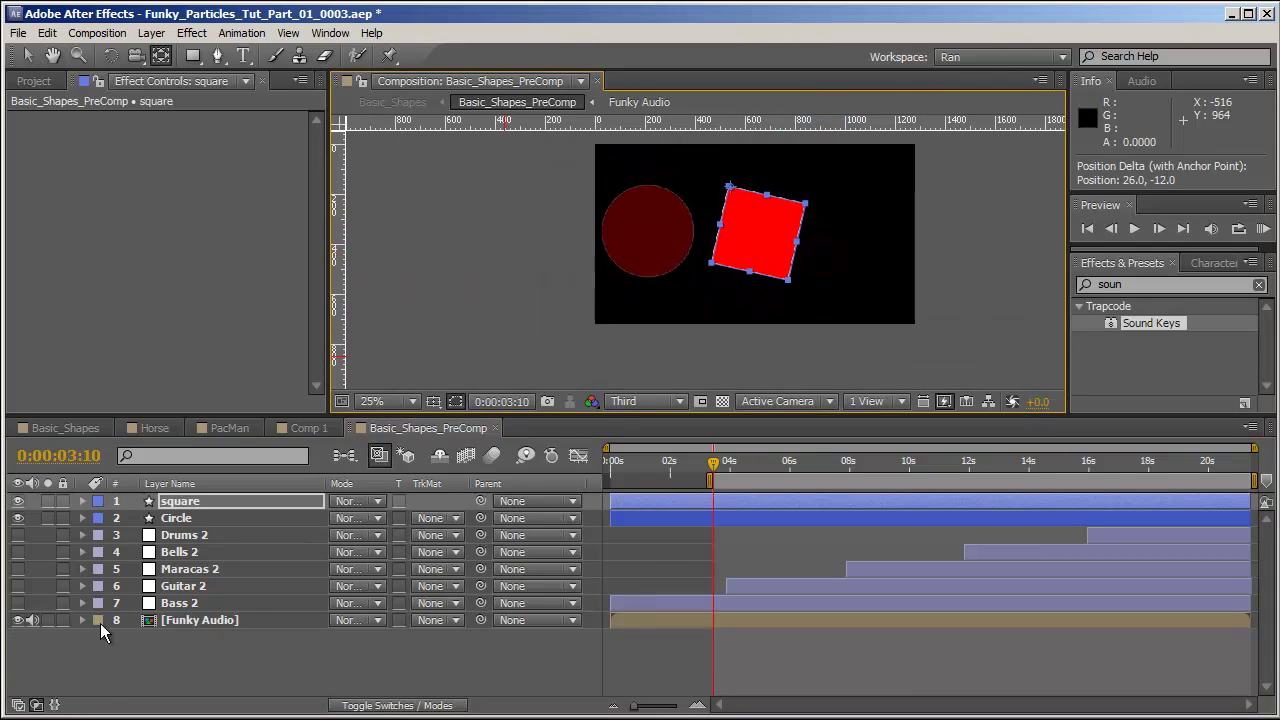
pyautogui.keyDown('ctrl'); pyautogui.click(185, 520); pyautogui.keyUp('ctrl')
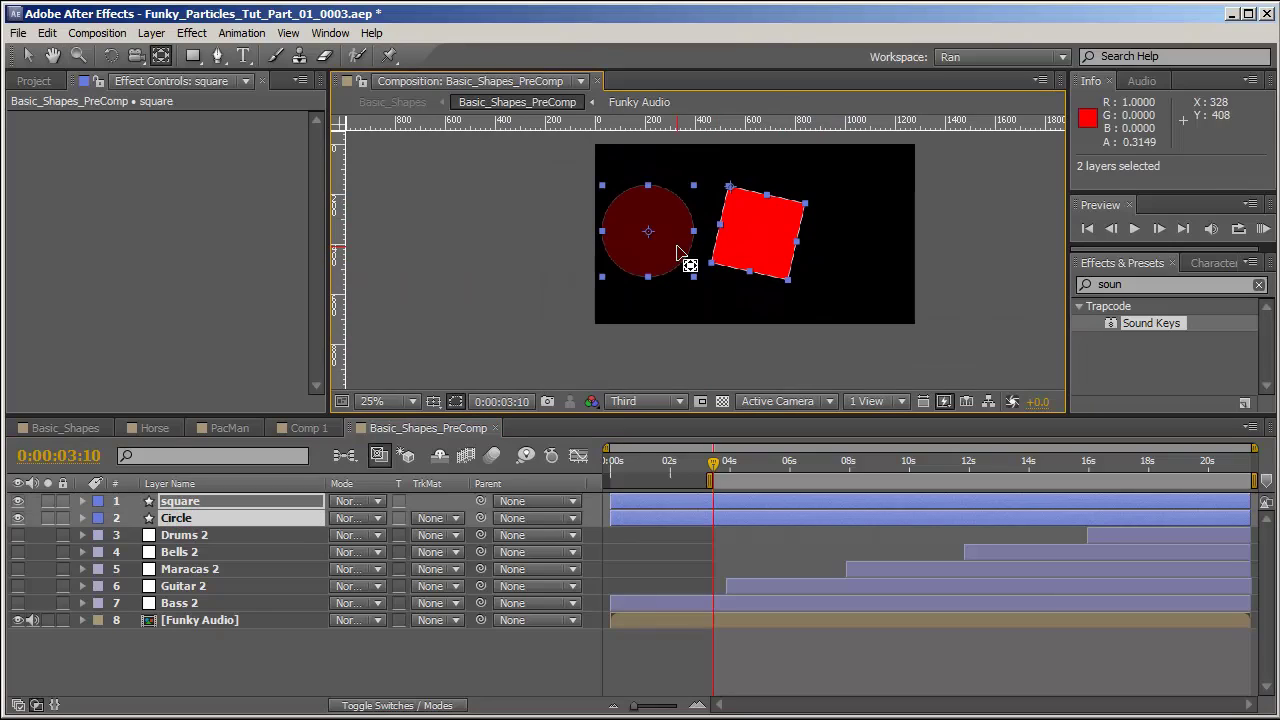
pyautogui.press('v')
pyautogui.moveTo(759, 236); pyautogui.dragTo(642, 240)
# Step: Scale both shapes to 54% and move them up and to the right
pyautogui.press('h')
pyautogui.moveTo(692, 186); pyautogui.dragTo(765, 229)
pyautogui.press('v')
pyautogui.press('s')
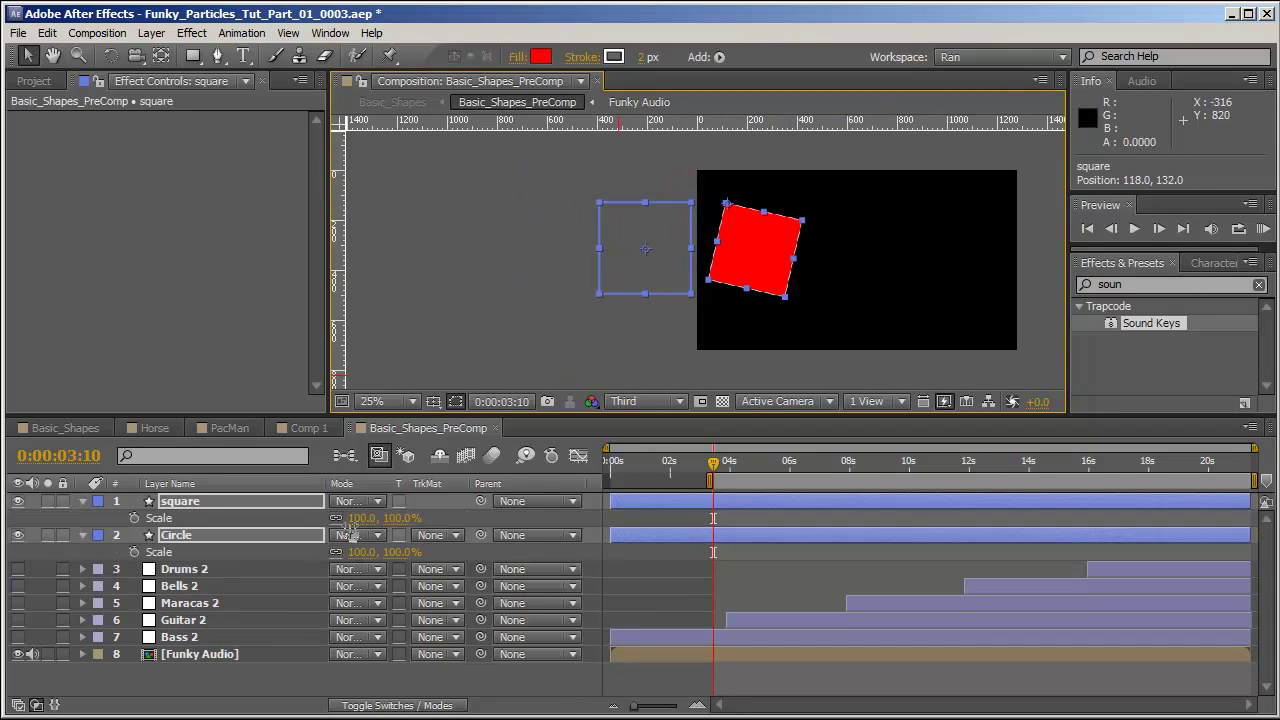
pyautogui.moveTo(355, 525); pyautogui.dragTo(309, 525)
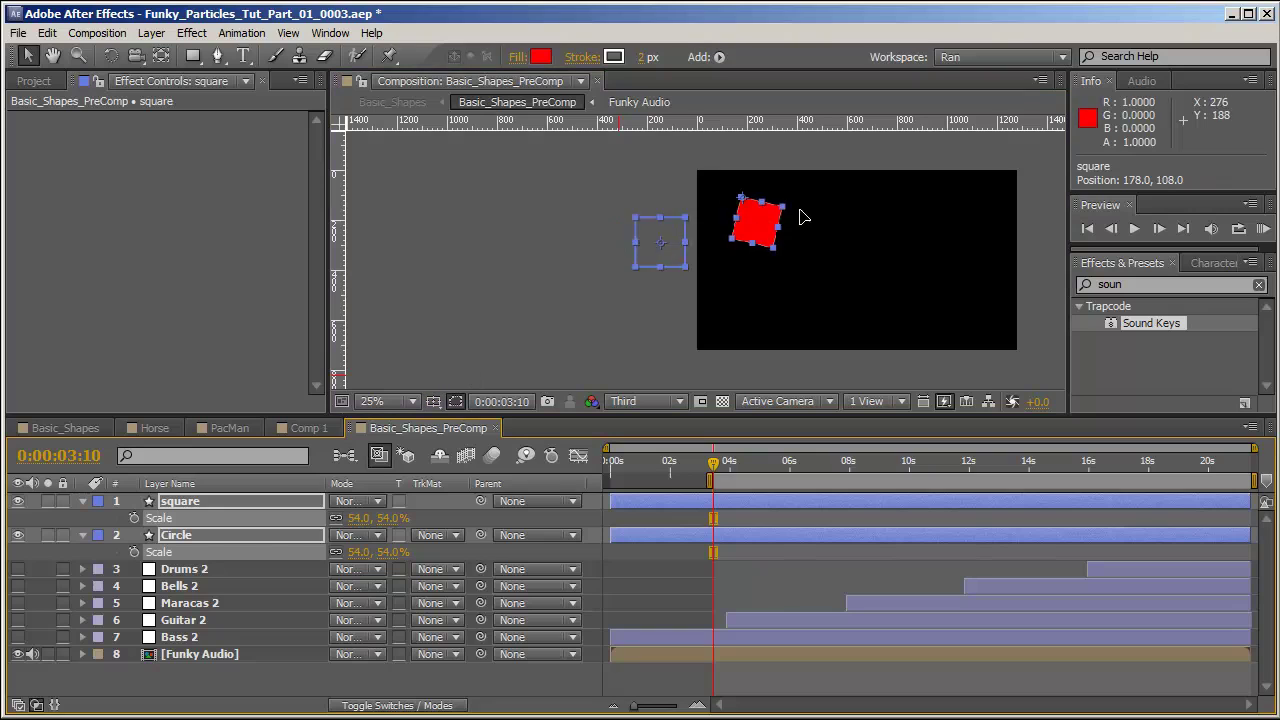
pyautogui.moveTo(812, 212); pyautogui.dragTo(866, 204)
pyautogui.scroll(2, 789, 277)
# Step: Enlarge the viewer, set magnification to Fit, and deselect the two layers
pyautogui.press('h')
pyautogui.moveTo(731, 226); pyautogui.dragTo(651, 240)
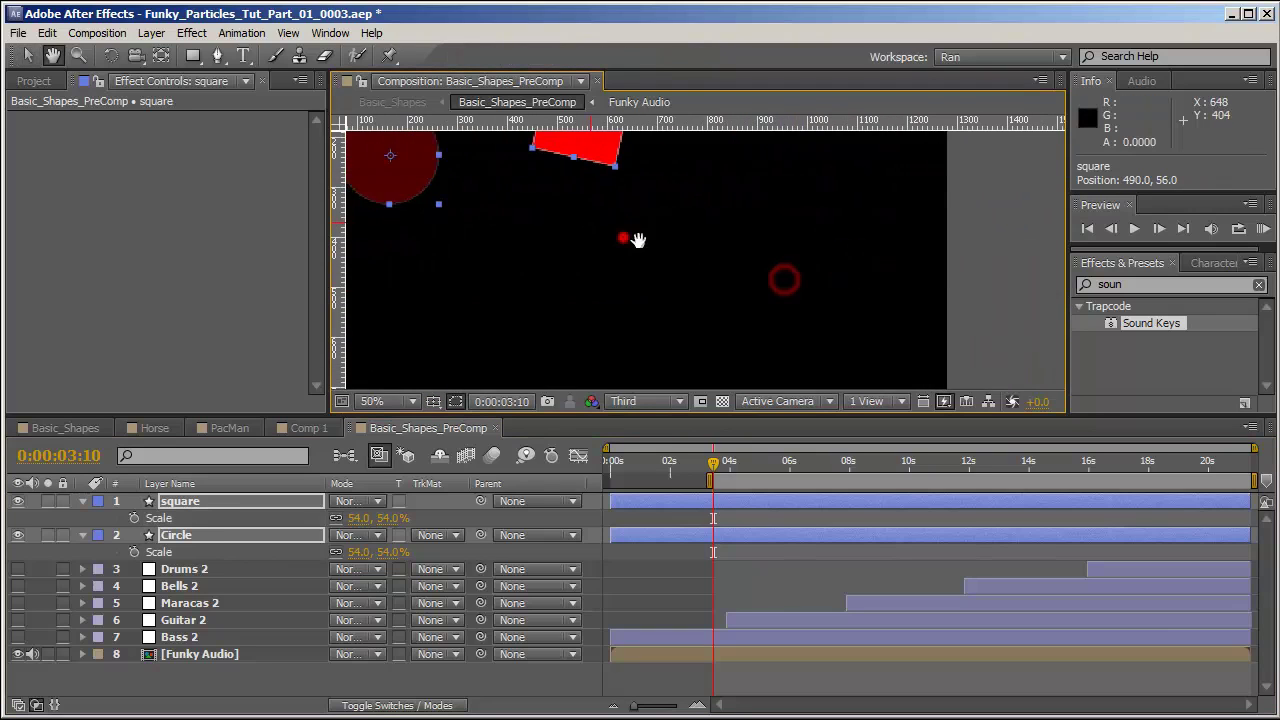
pyautogui.scroll(-2, 651, 240)
pyautogui.press('v')
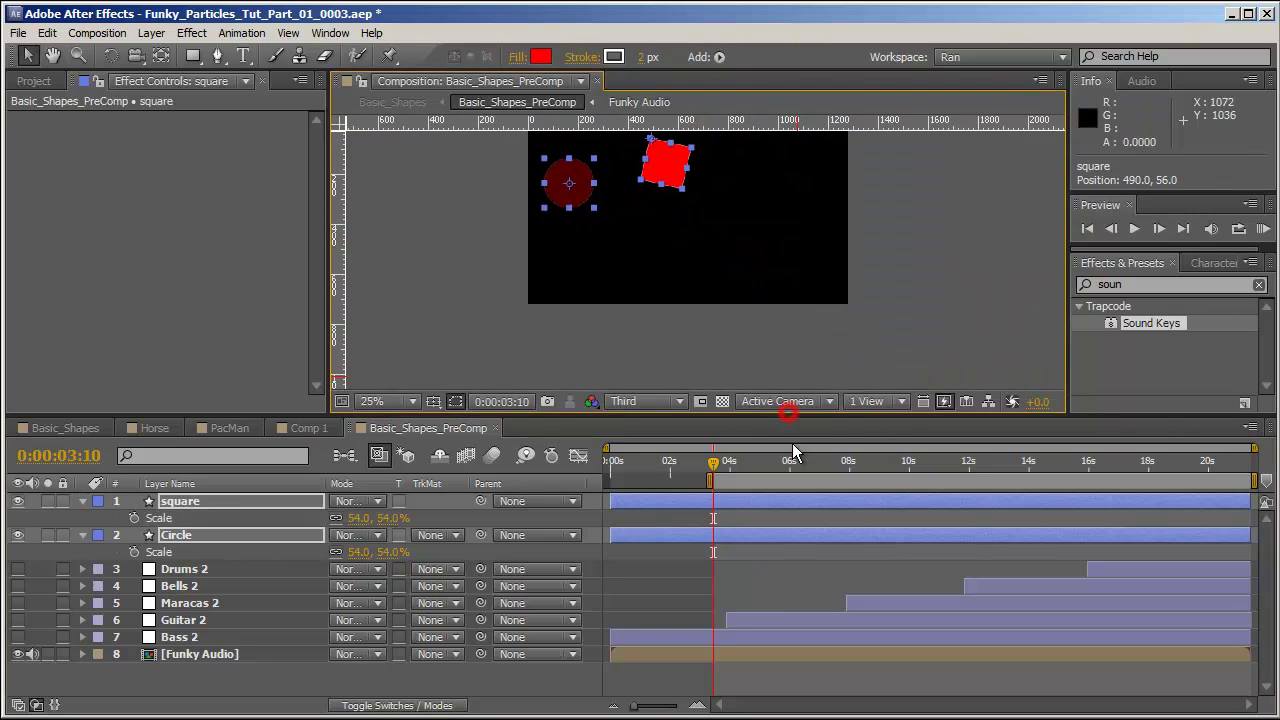
pyautogui.moveTo(798, 412); pyautogui.dragTo(798, 535)
pyautogui.click(412, 521)
pyautogui.click(425, 560)
pyautogui.click(83, 621)
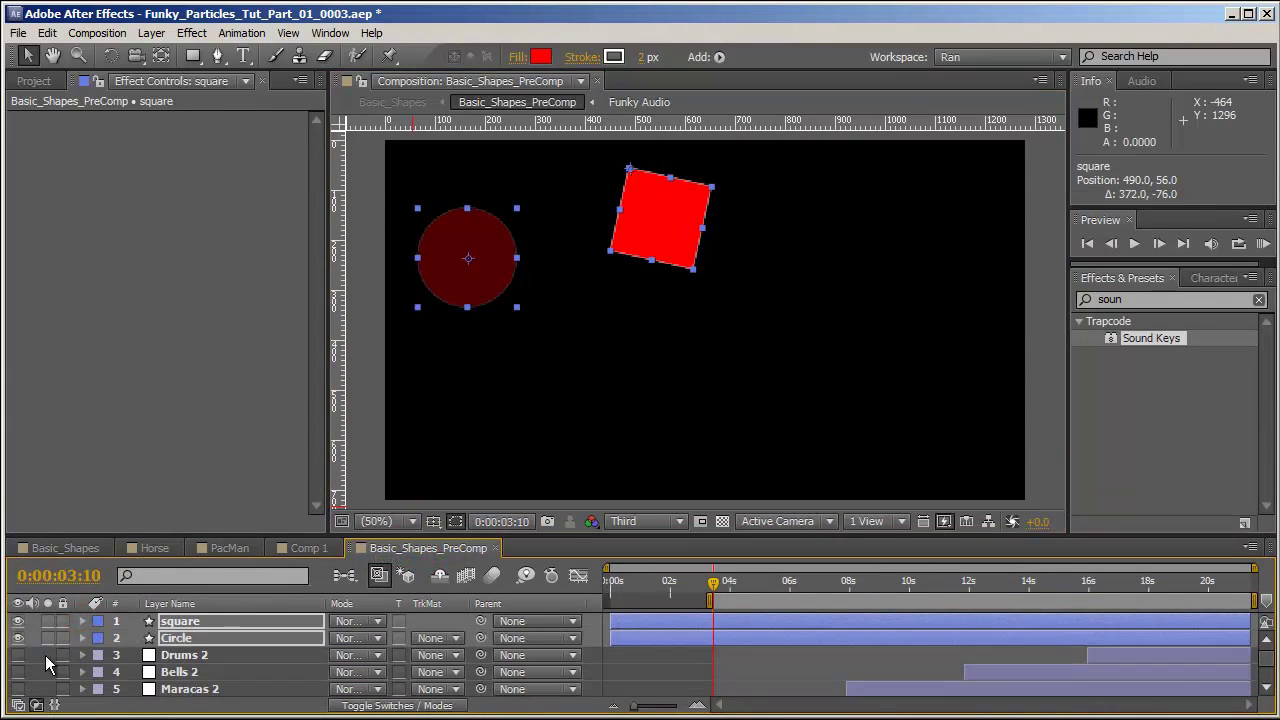
pyautogui.click(45, 655)
pyautogui.press('h')
pyautogui.moveTo(800, 202); pyautogui.dragTo(803, 200)
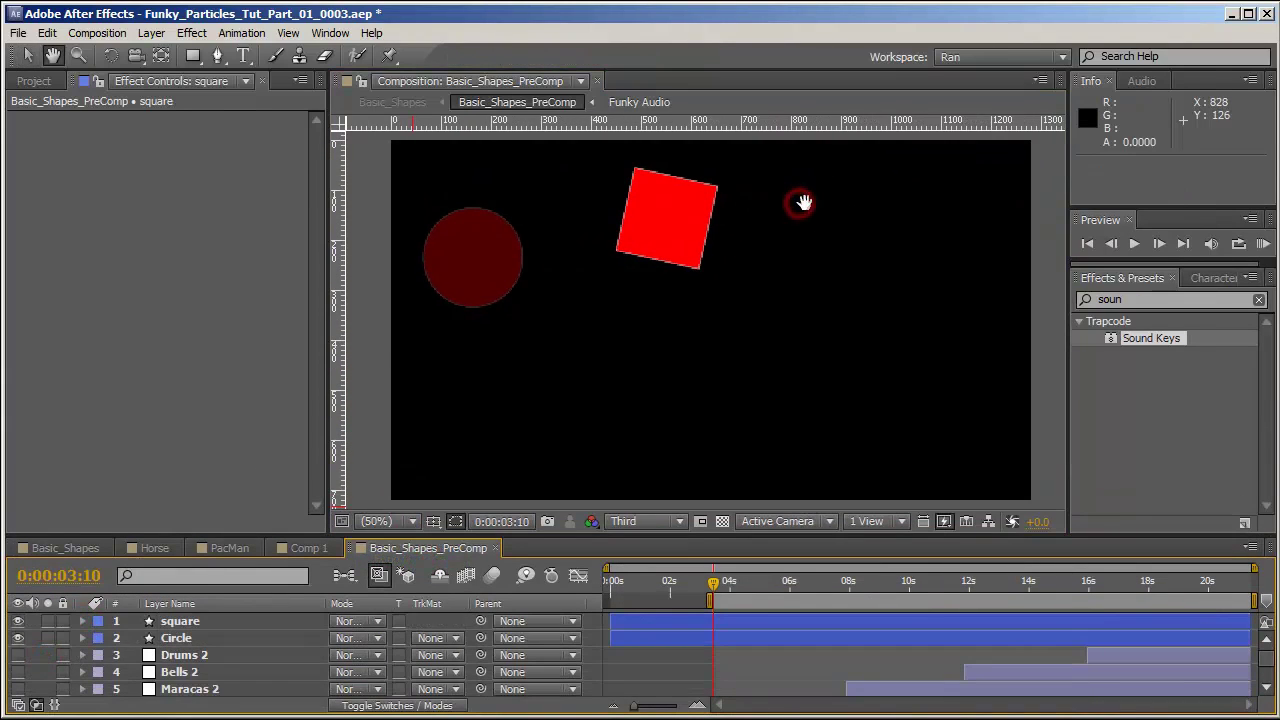
# Step: Draw a red pentagon below the square with the Polygon tool and centre its anchor point
pyautogui.click(195, 55)
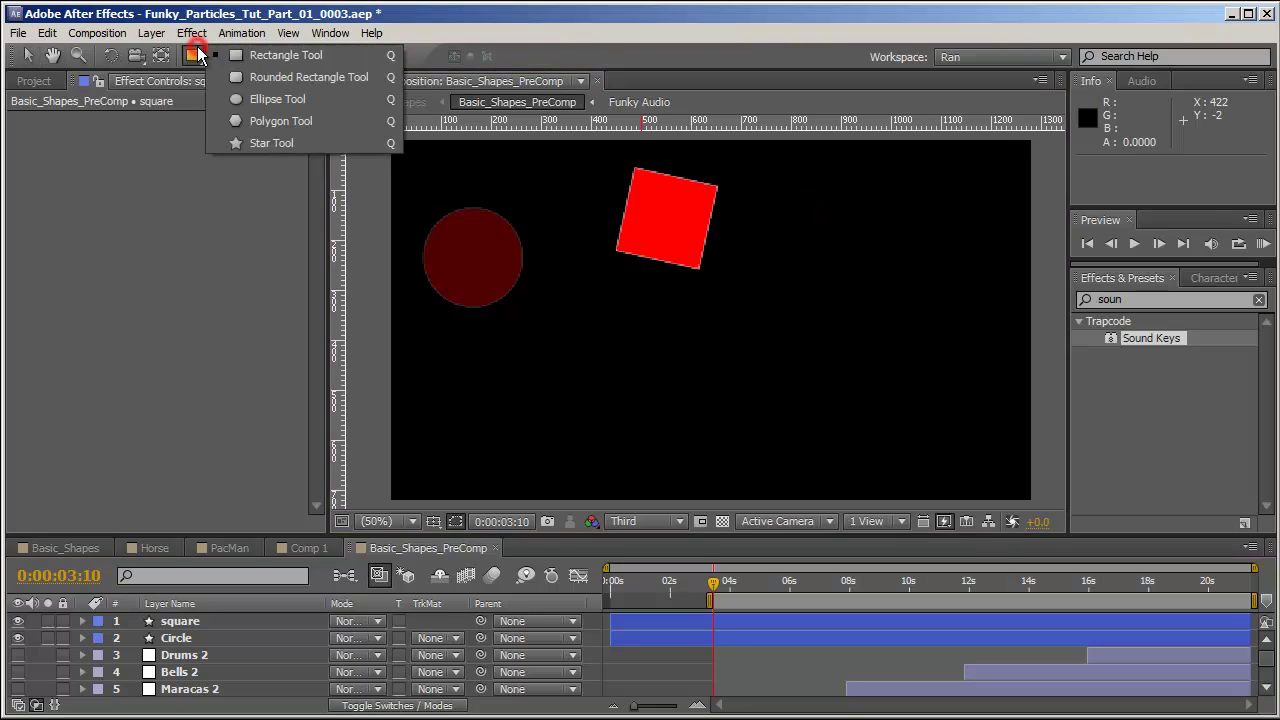
pyautogui.click(280, 121)
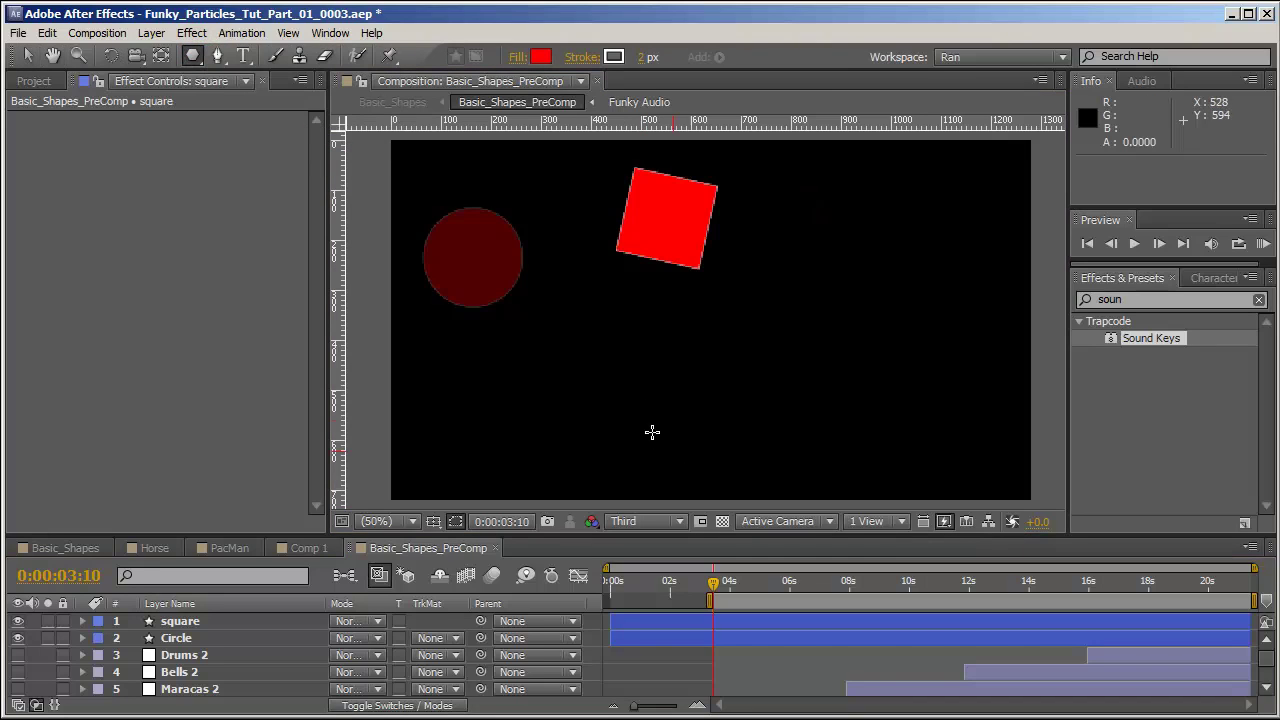
pyautogui.moveTo(572, 352); pyautogui.dragTo(632, 380)
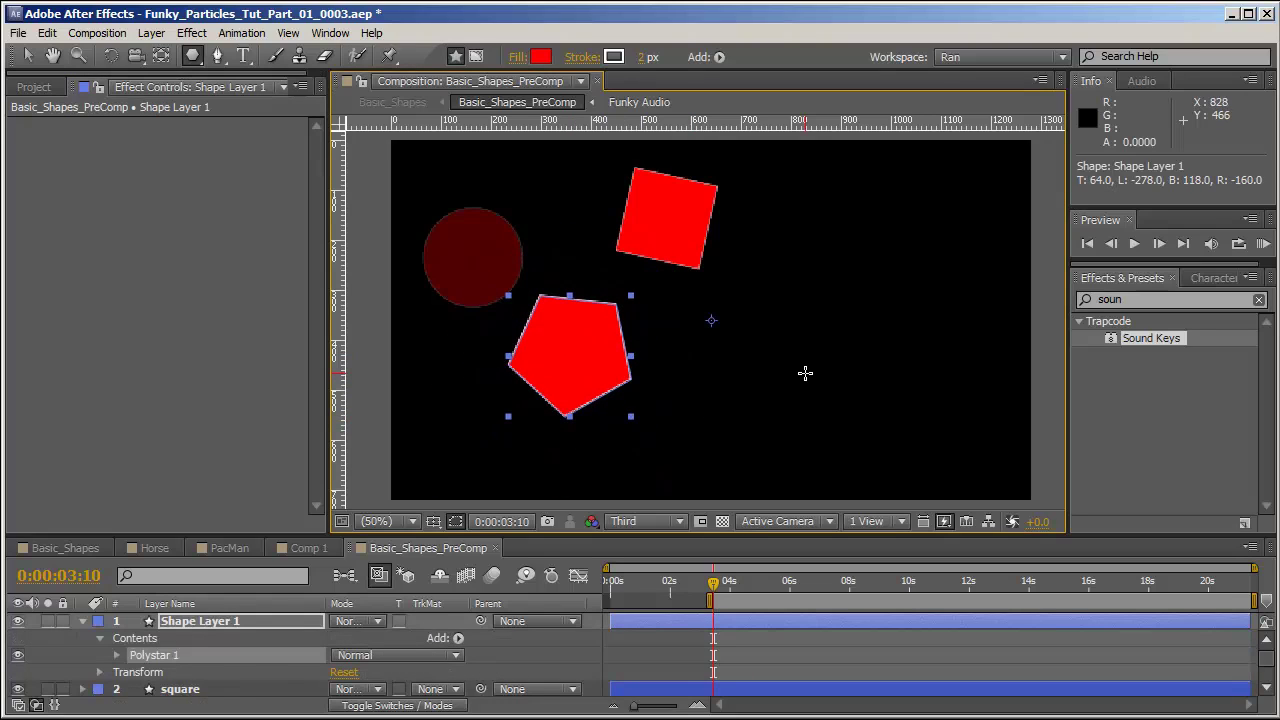
pyautogui.press('y')
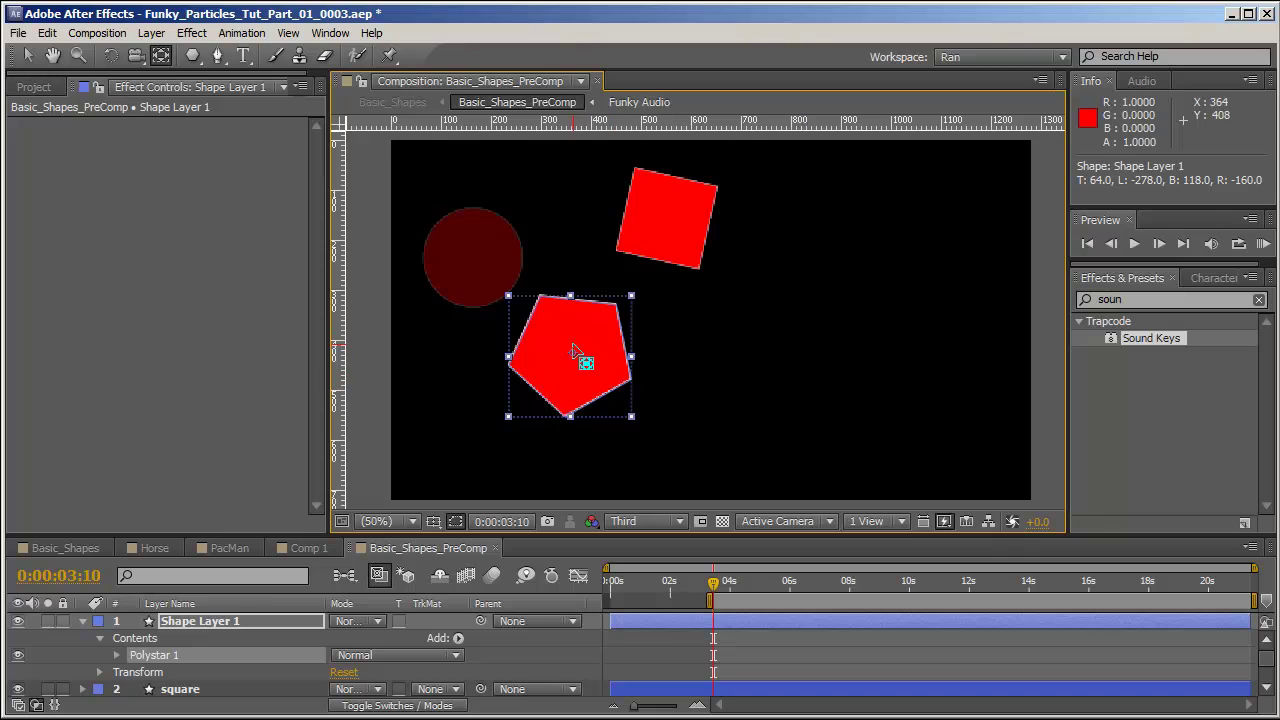
pyautogui.click(82, 621)
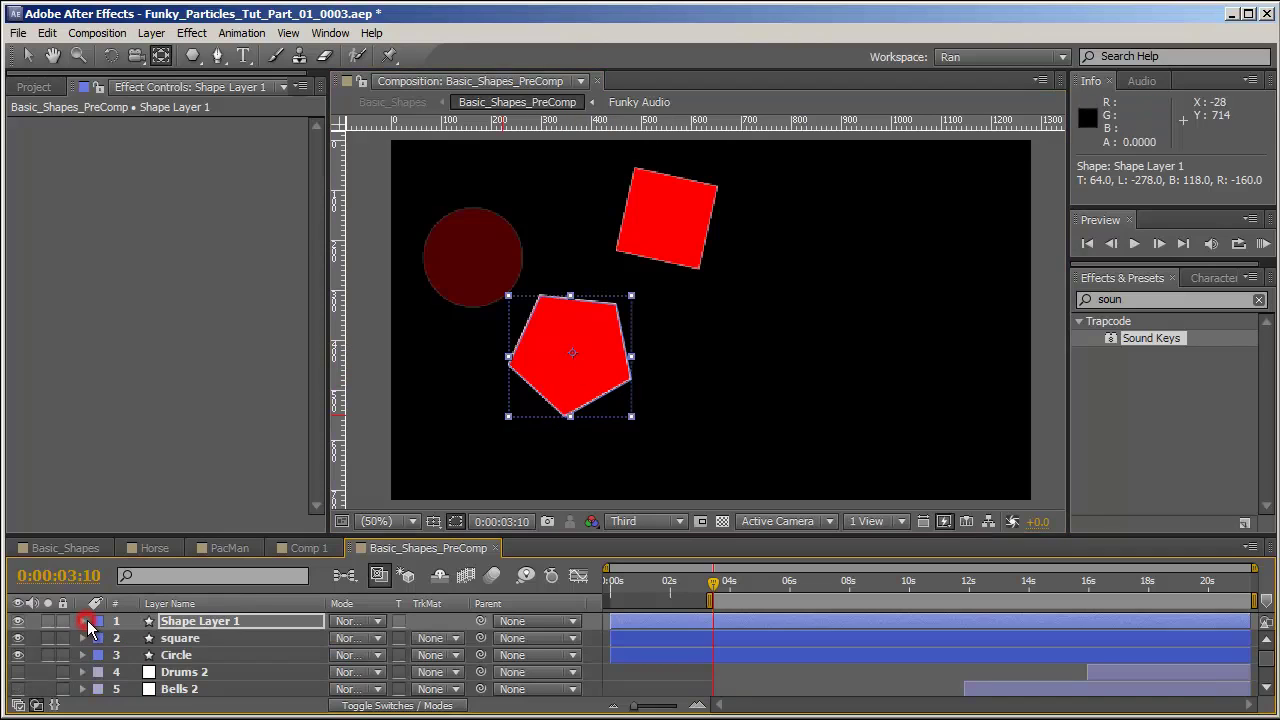
pyautogui.click(178, 621)
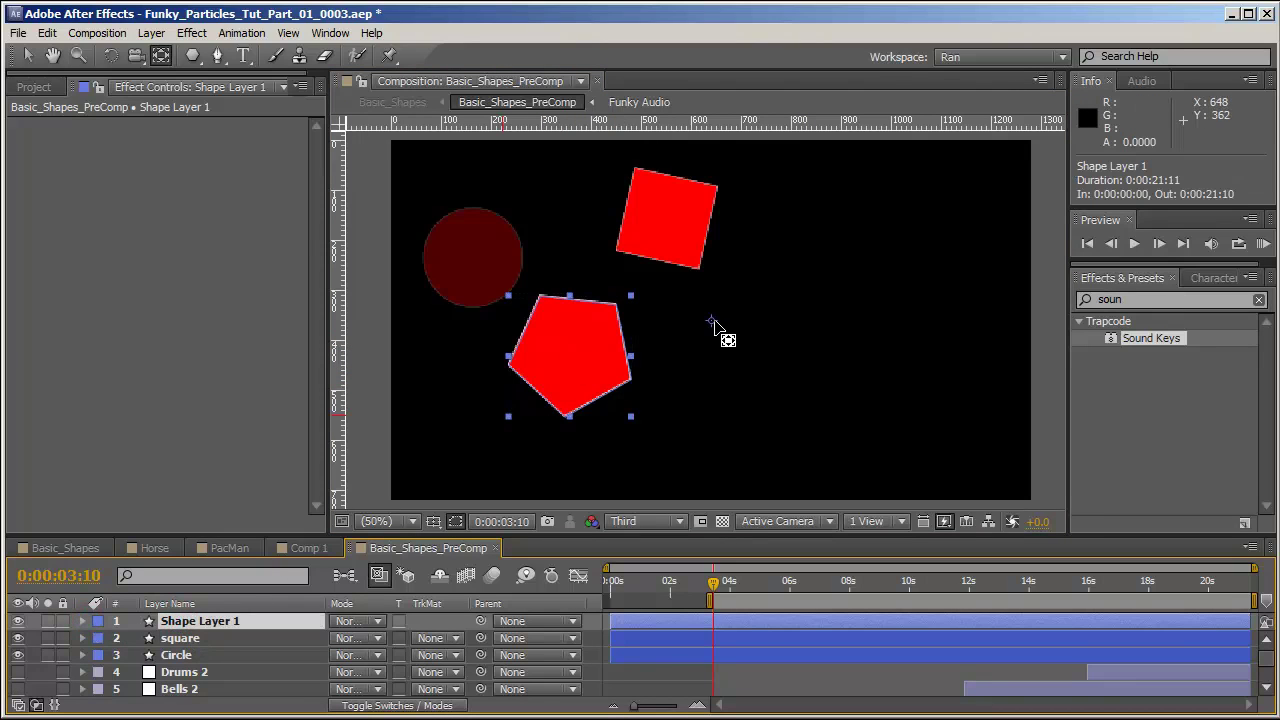
pyautogui.moveTo(711, 321); pyautogui.dragTo(746, 306)
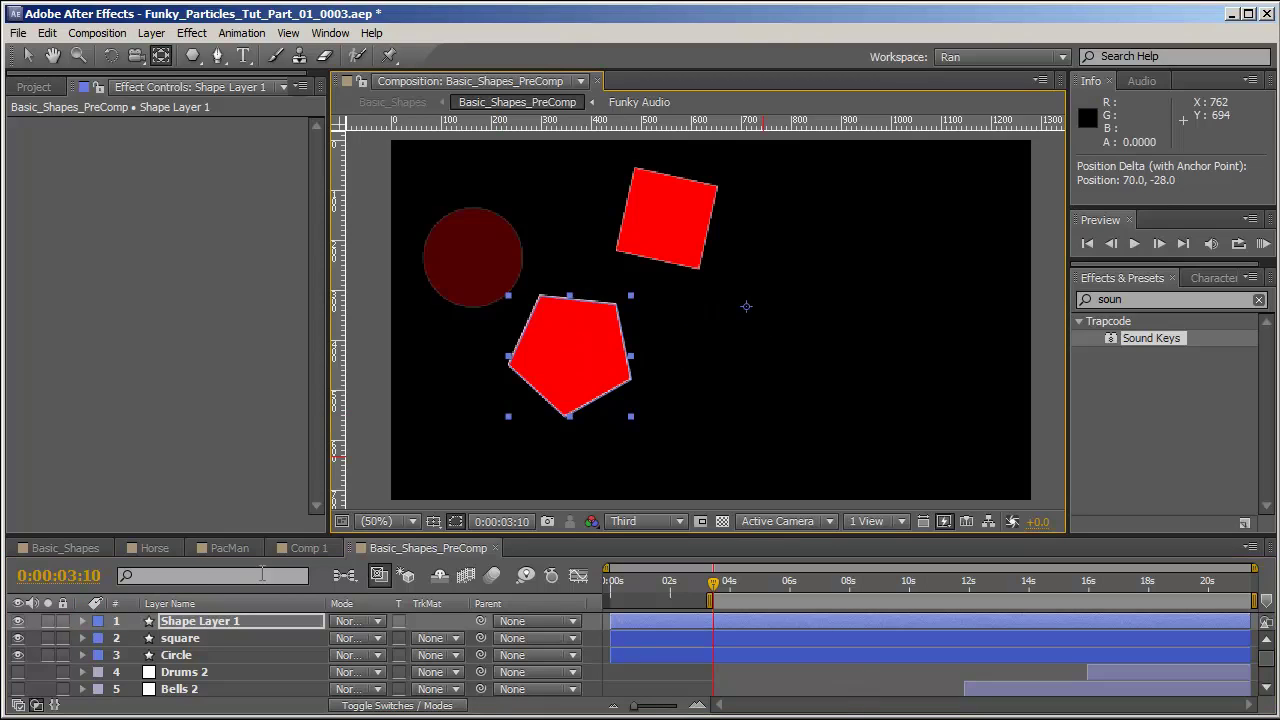
# Step: Rename the pentagon's layer from Shape Layer 1 to Ploy
pyautogui.click(234, 621)
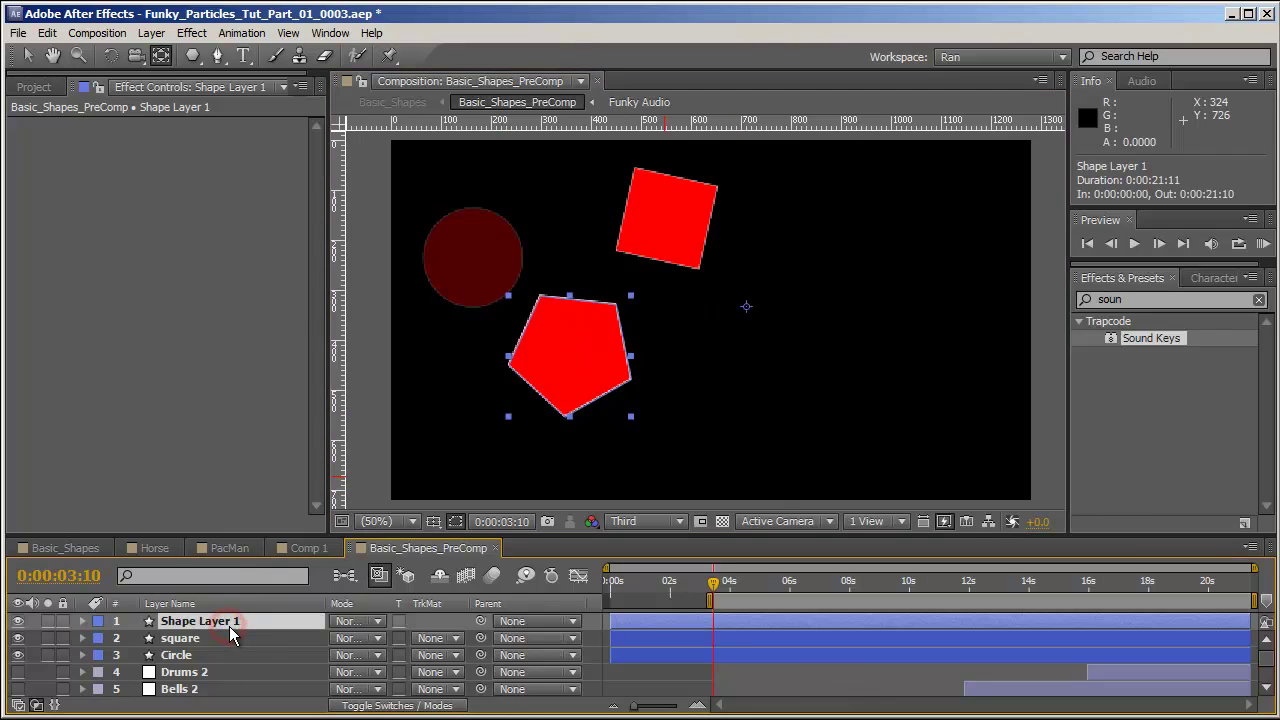
pyautogui.click(229, 628)
pyautogui.write('Ply')
pyautogui.press('Return')
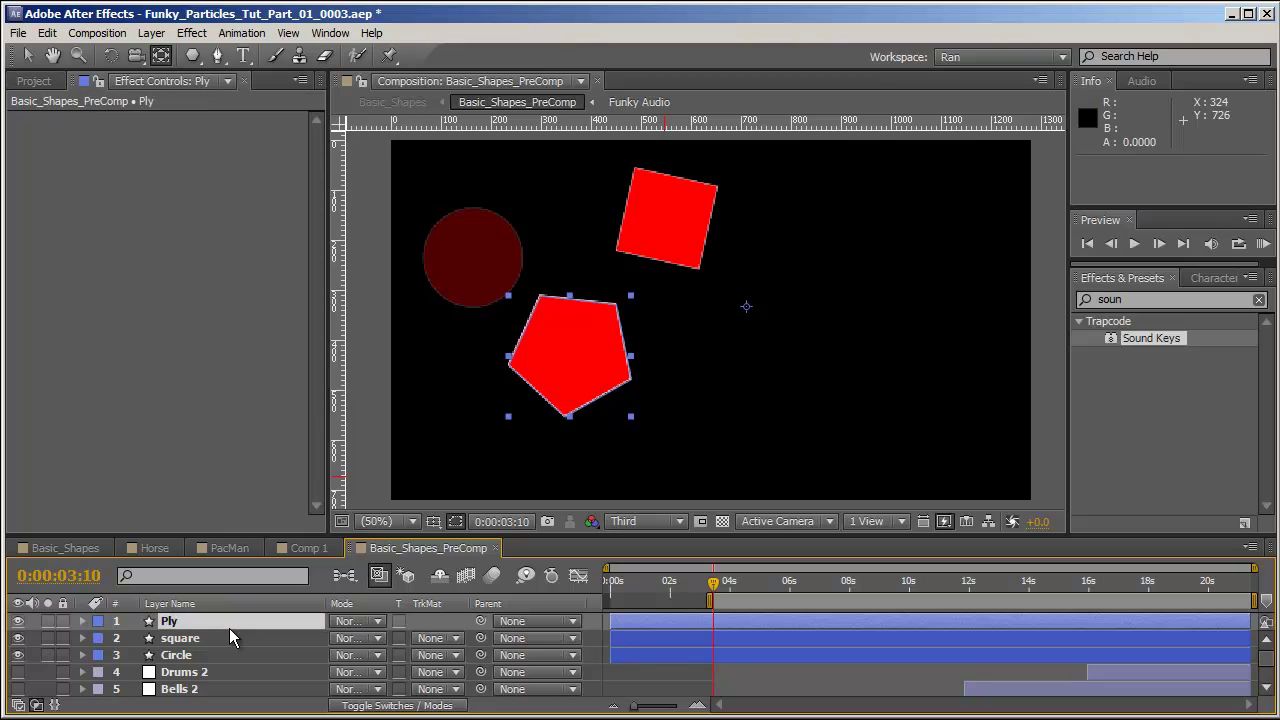
pyautogui.click(195, 622)
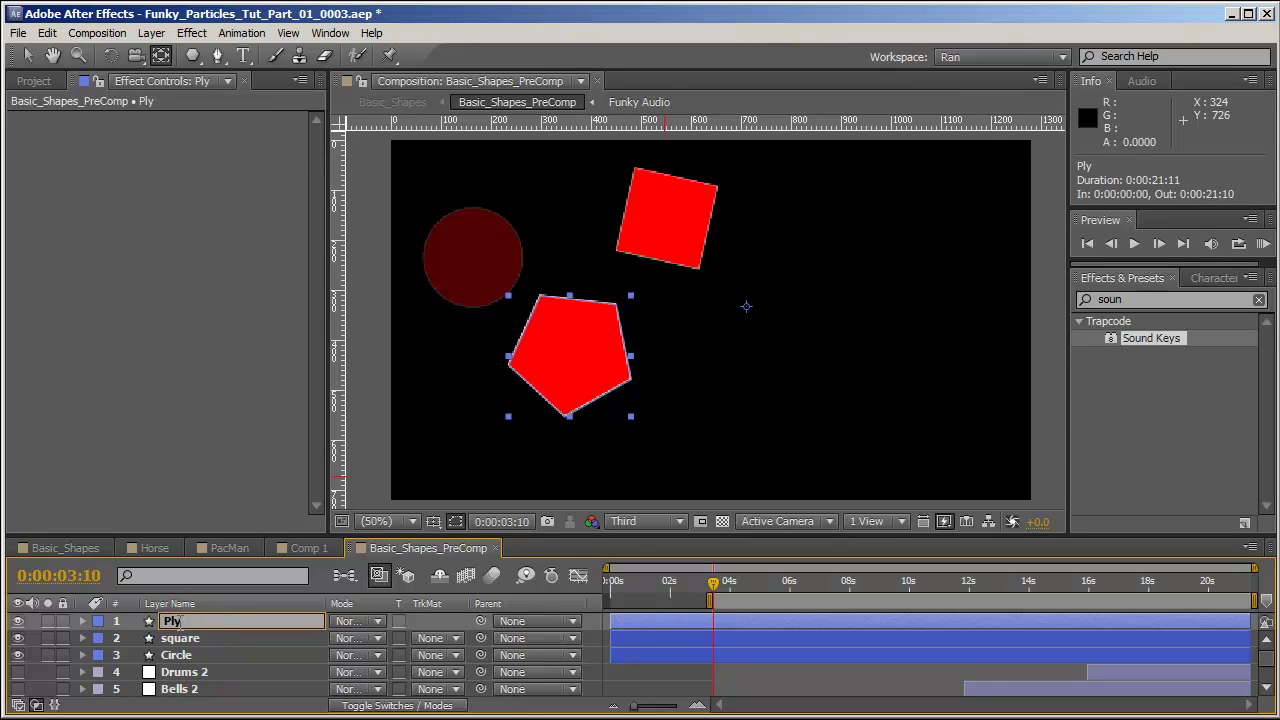
pyautogui.press('Return')
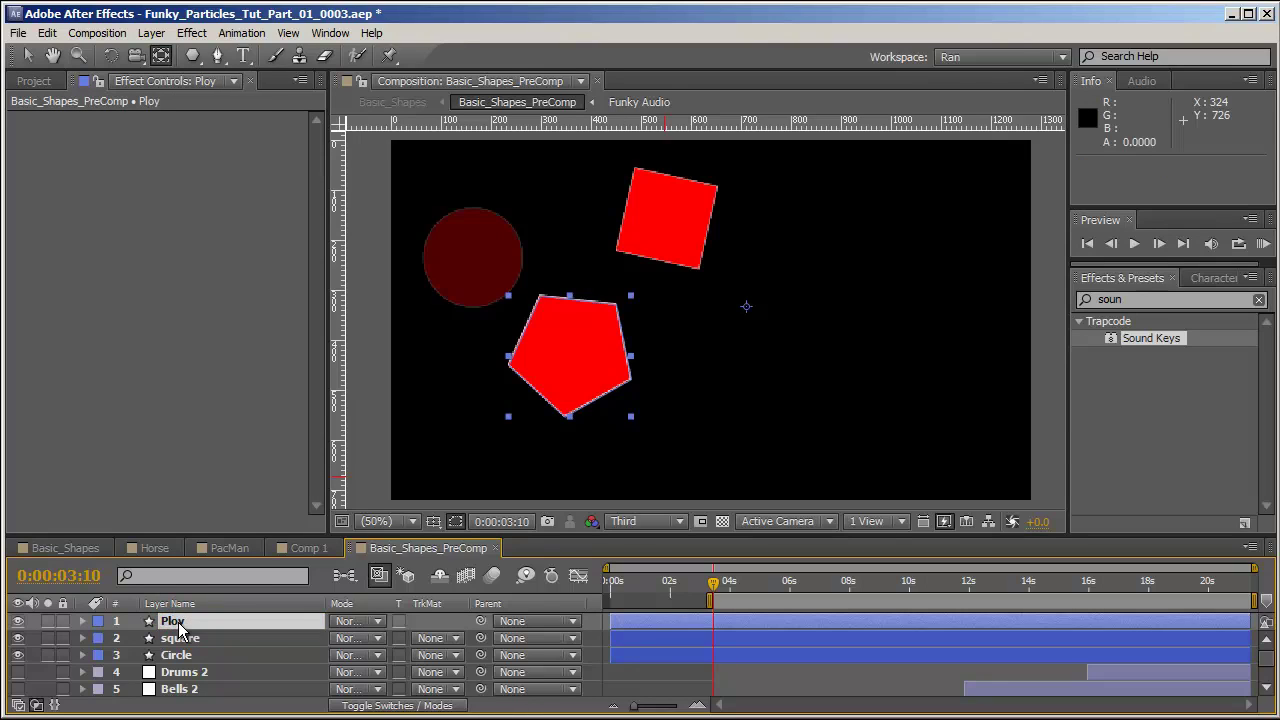
pyautogui.press('s')
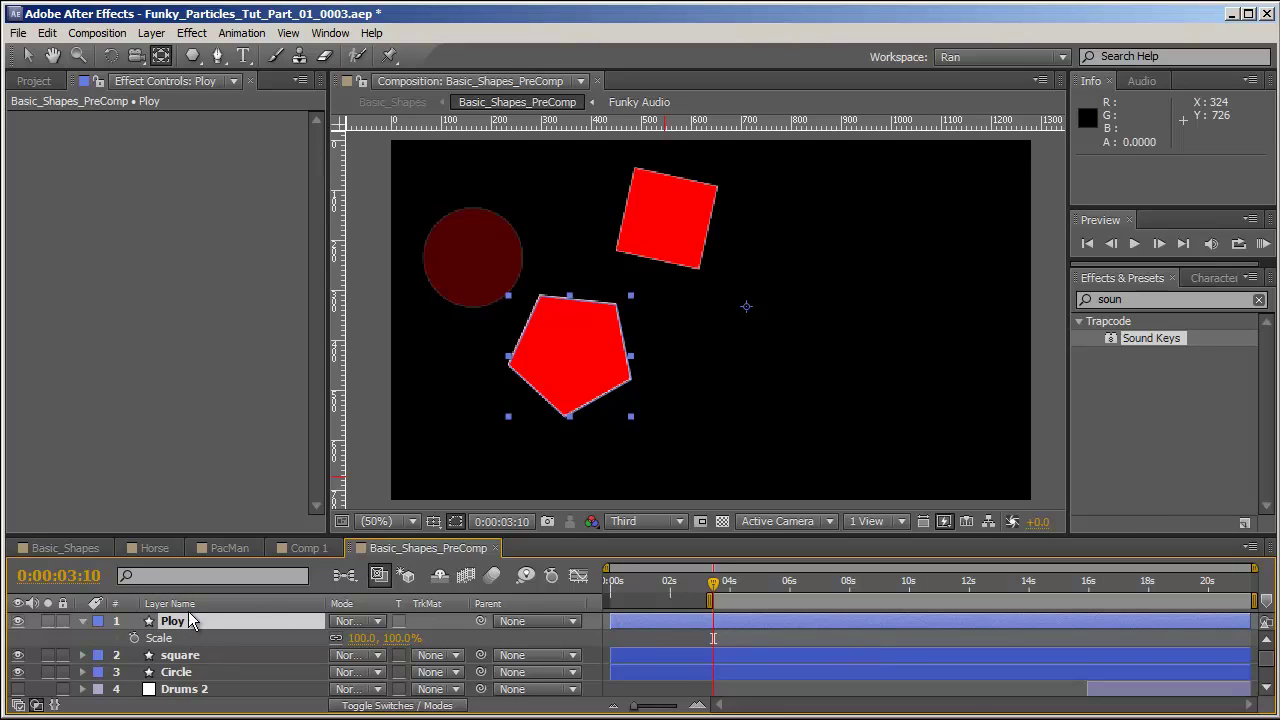
# Step: Reveal the Maracas 2 layer's Sound Keys outputs in an enlarged timeline
pyautogui.scroll(-3, 140, 655)
pyautogui.click(214, 637)
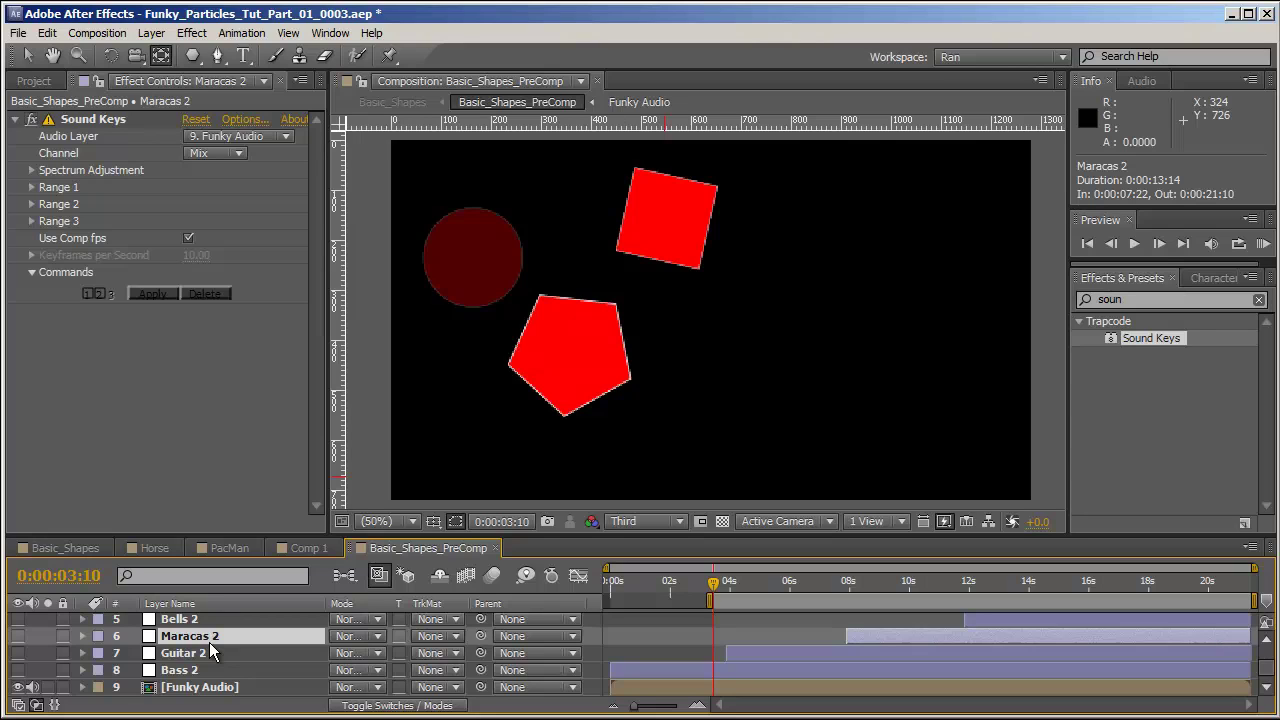
pyautogui.press('u')
pyautogui.scroll(-1, 263, 677)
pyautogui.scroll(1, 263, 677)
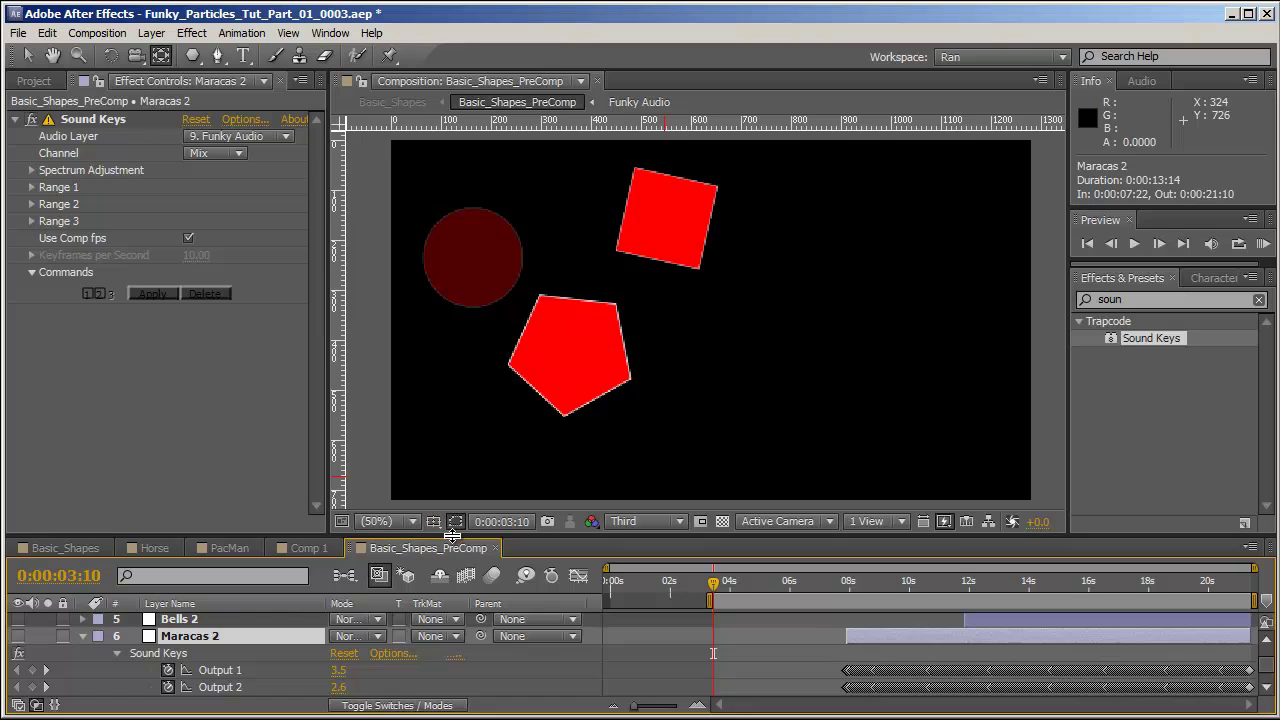
pyautogui.moveTo(449, 537); pyautogui.dragTo(458, 486)
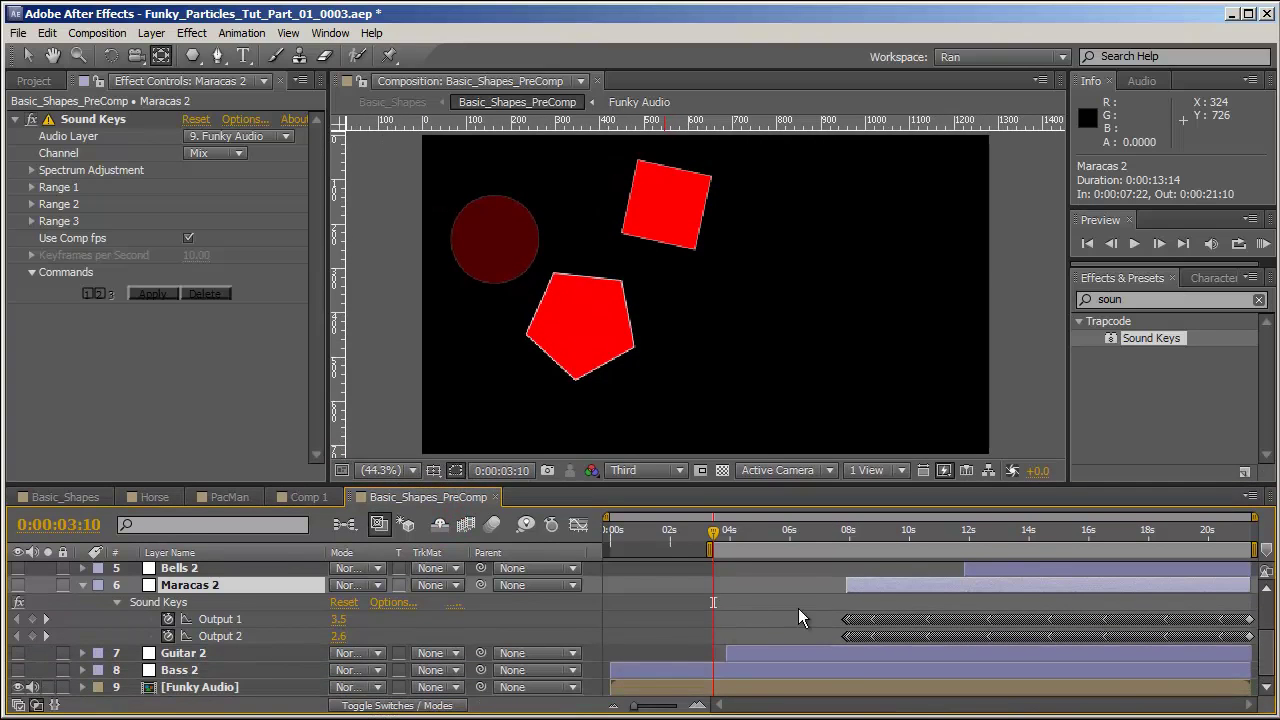
pyautogui.scroll(1, 681, 631)
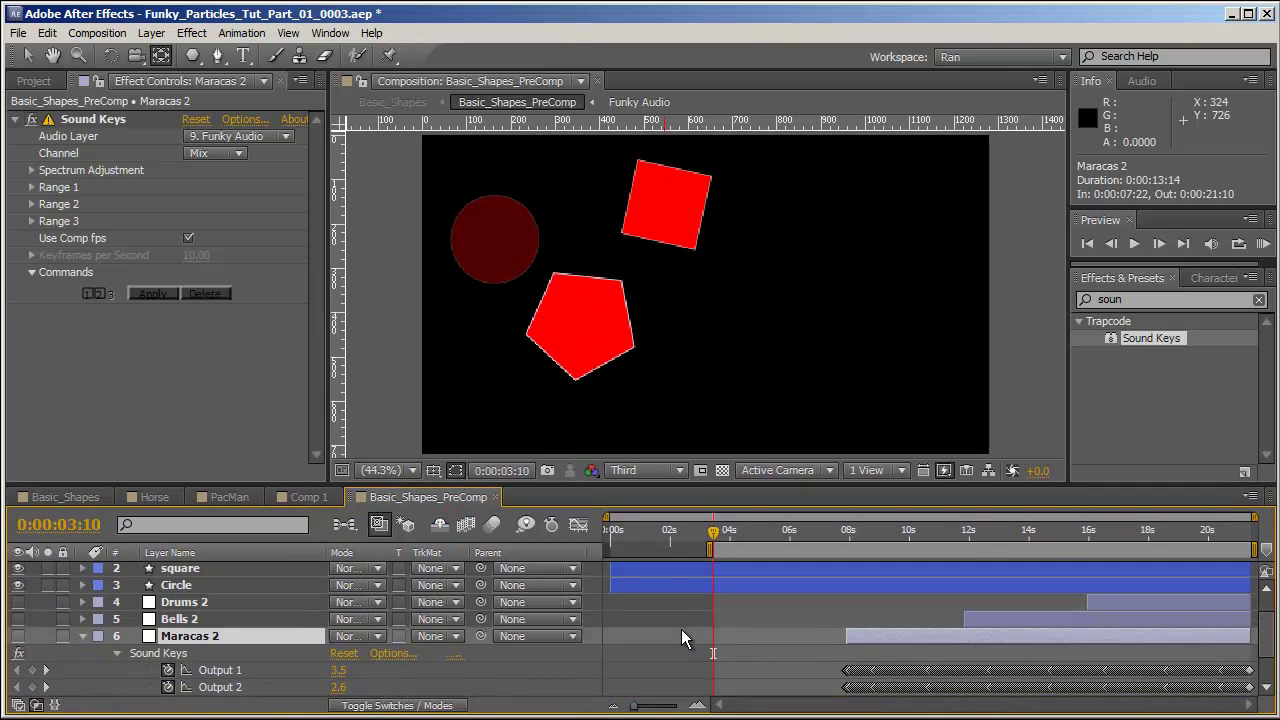
pyautogui.scroll(2, 239, 600)
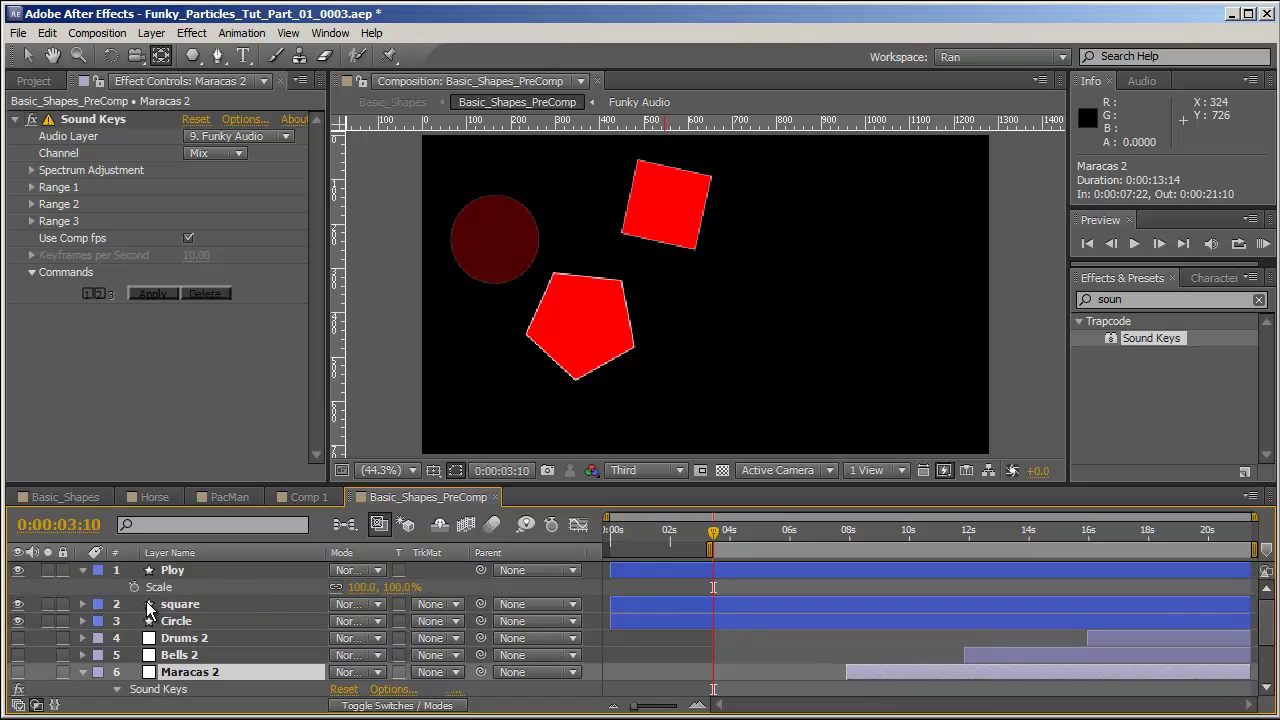
# Step: Link Ploy's Scale expression to Maracas 2 Output 1 and scrub around 7–10 seconds to check
pyautogui.keyDown('alt'); pyautogui.click(135, 587); pyautogui.keyUp('alt')
pyautogui.moveTo(378, 606); pyautogui.dragTo(240, 628)
pyautogui.click(917, 533)
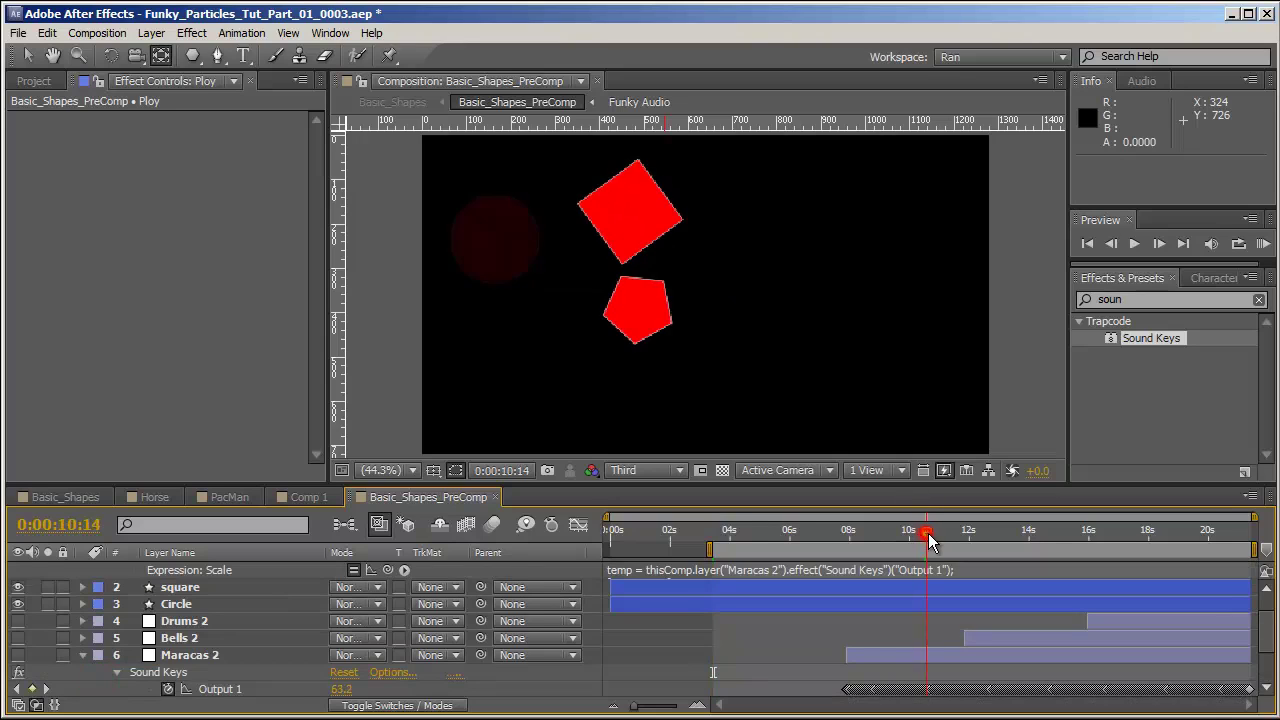
pyautogui.moveTo(933, 541); pyautogui.dragTo(846, 533)
pyautogui.click(877, 656)
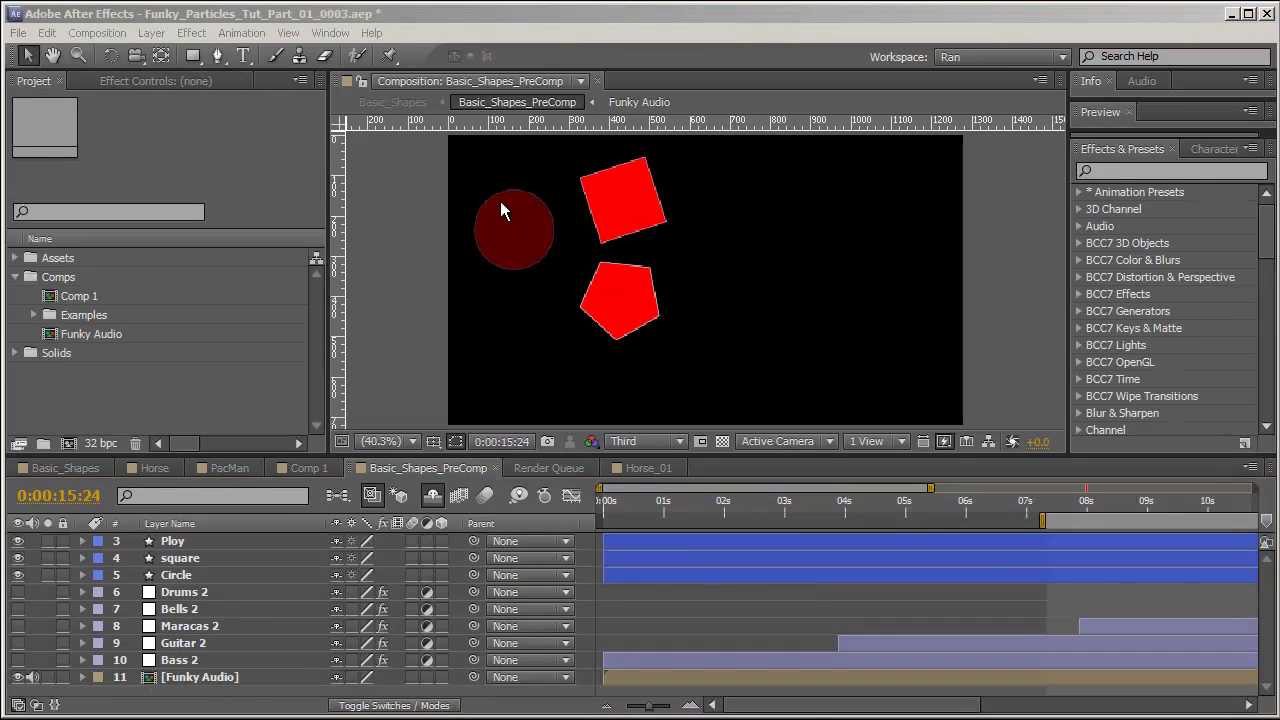
# Step: Draw a red star right of the pentagon and show its Position property
pyautogui.moveTo(193, 55); pyautogui.dragTo(308, 145)
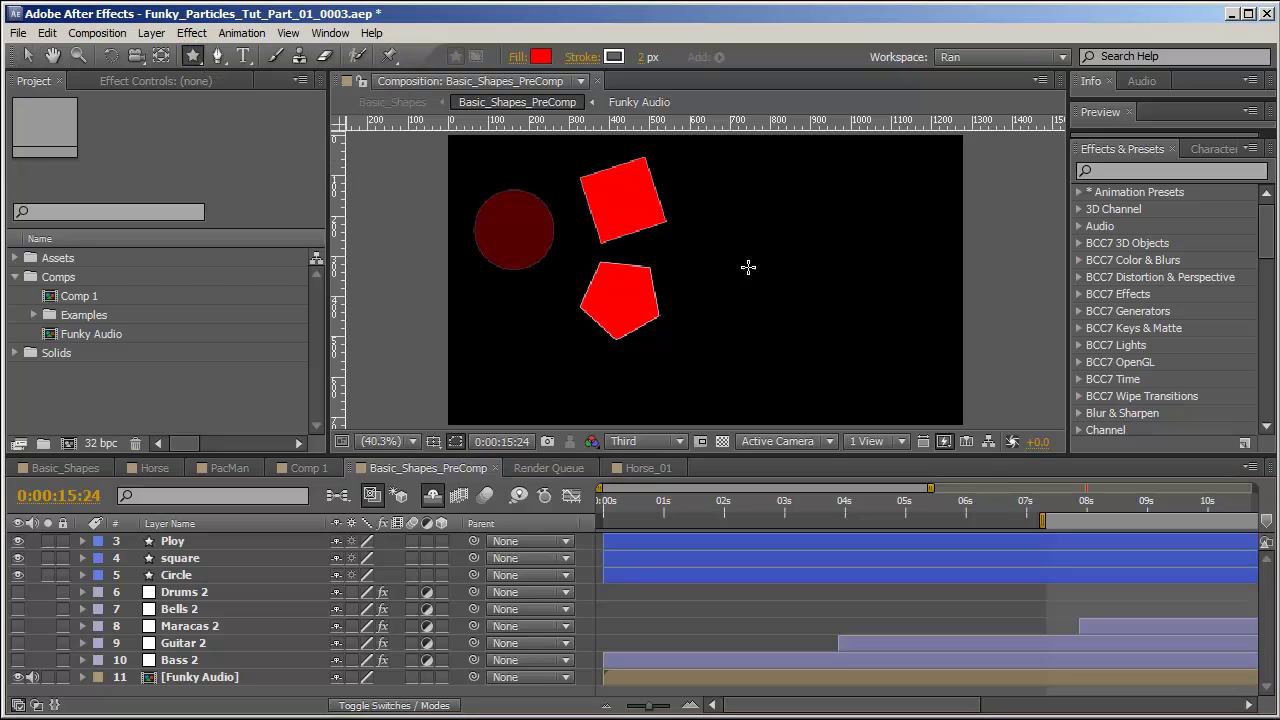
pyautogui.moveTo(744, 268); pyautogui.dragTo(798, 245)
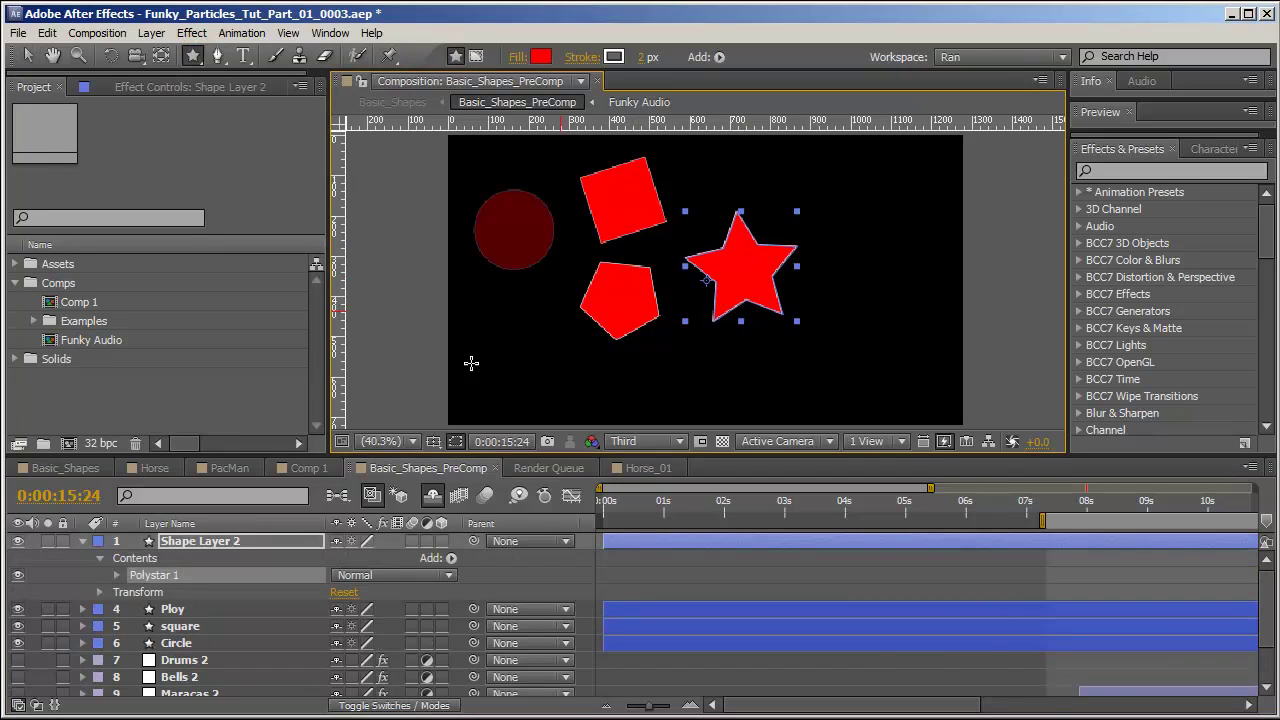
pyautogui.press('p')
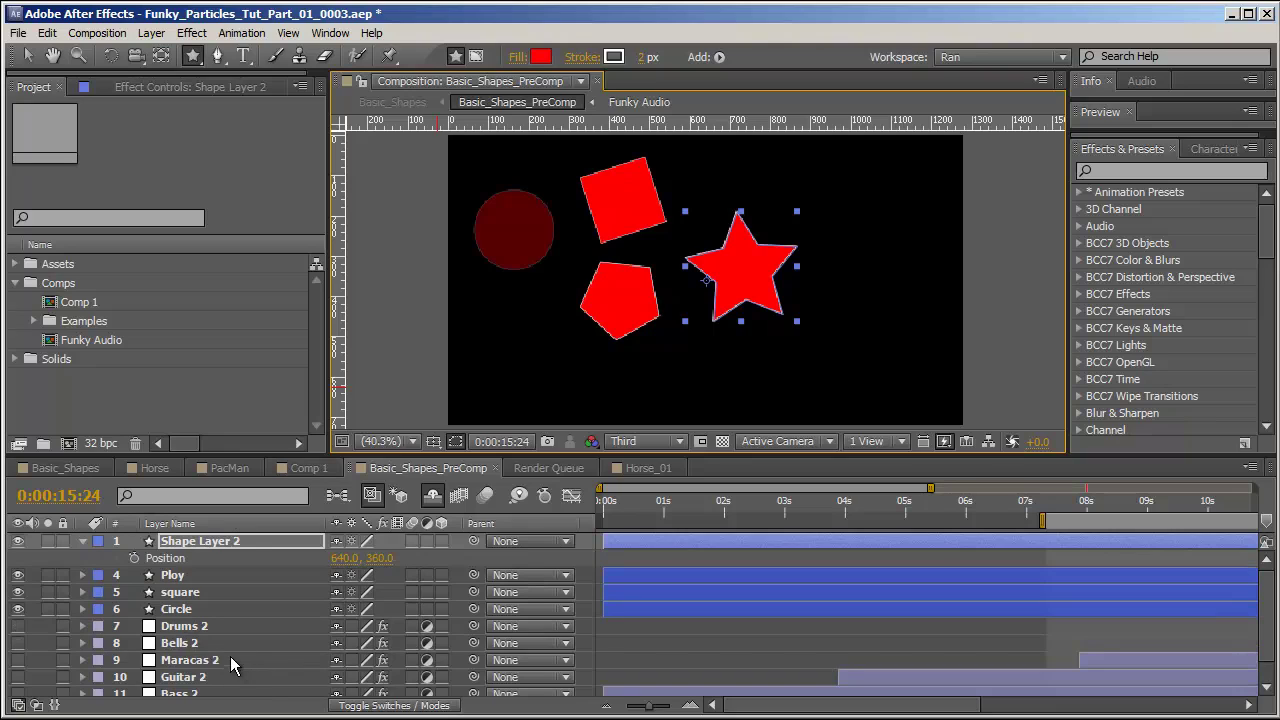
# Step: Reveal the Bells 2 layer's Sound Keys output
pyautogui.click(192, 646)
pyautogui.press('u')
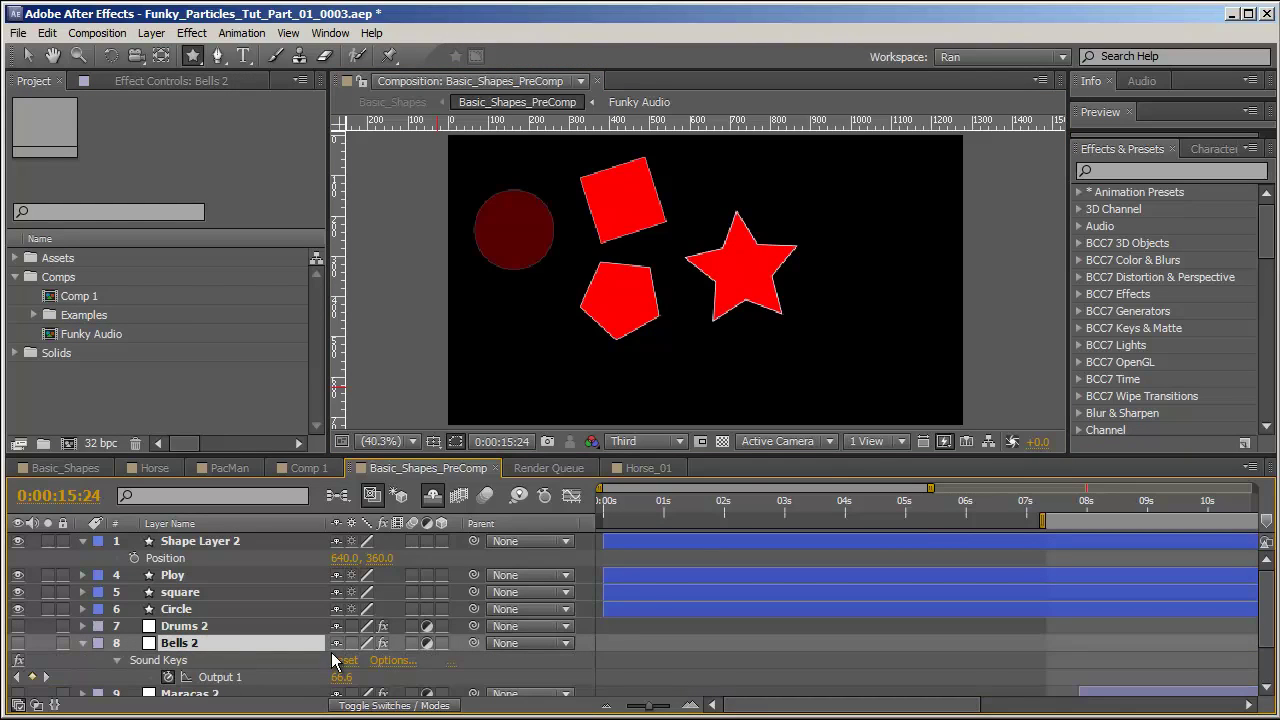
pyautogui.press('d')
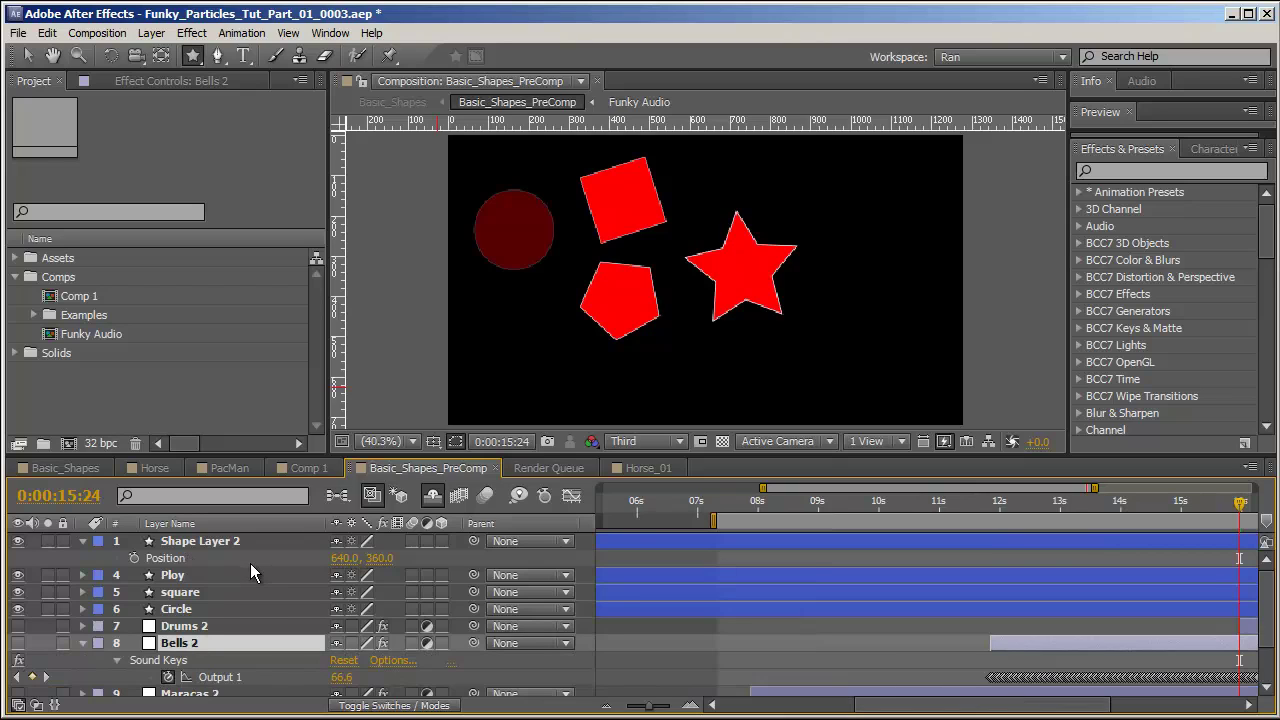
# Step: Link the star's Position expression to Bells 2 Output 1 and play from 0:00:12:05 to check
pyautogui.keyDown('alt'); pyautogui.click(134, 558); pyautogui.keyUp('alt')
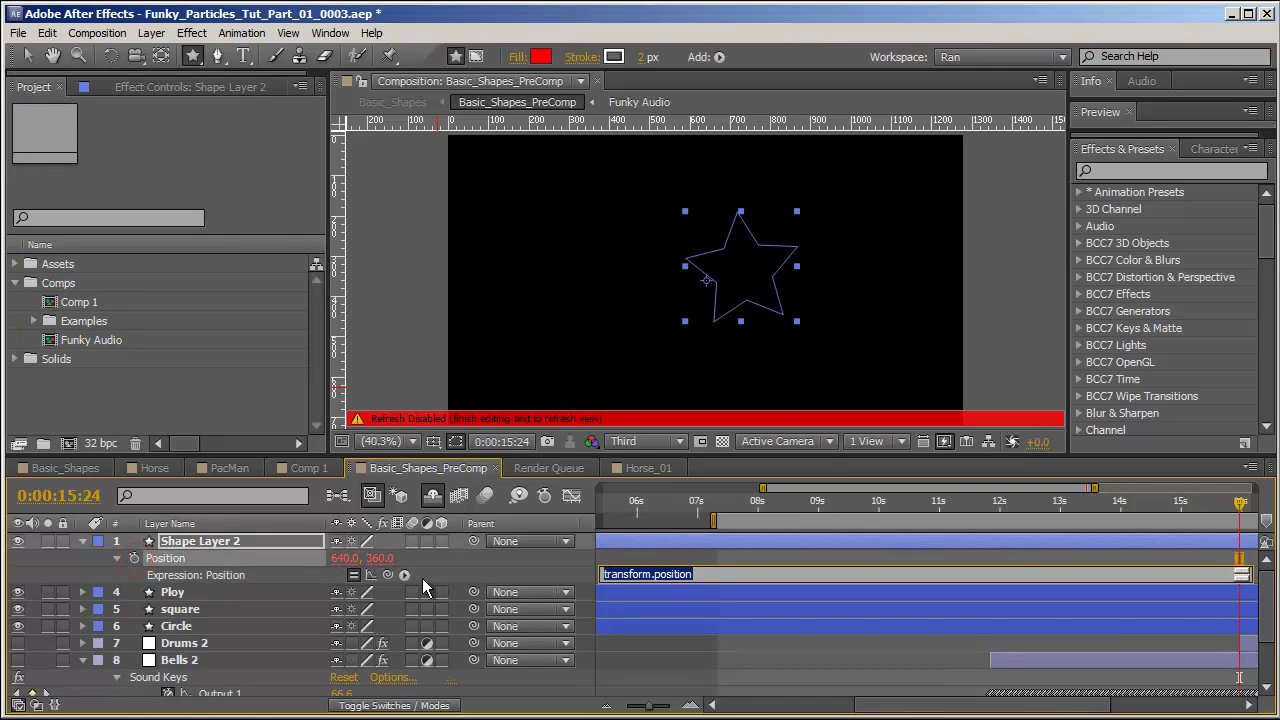
pyautogui.moveTo(387, 575); pyautogui.dragTo(244, 622)
pyautogui.click(660, 256)
pyautogui.press('space')
pyautogui.moveTo(744, 208); pyautogui.dragTo(833, 279)
pyautogui.press('v')
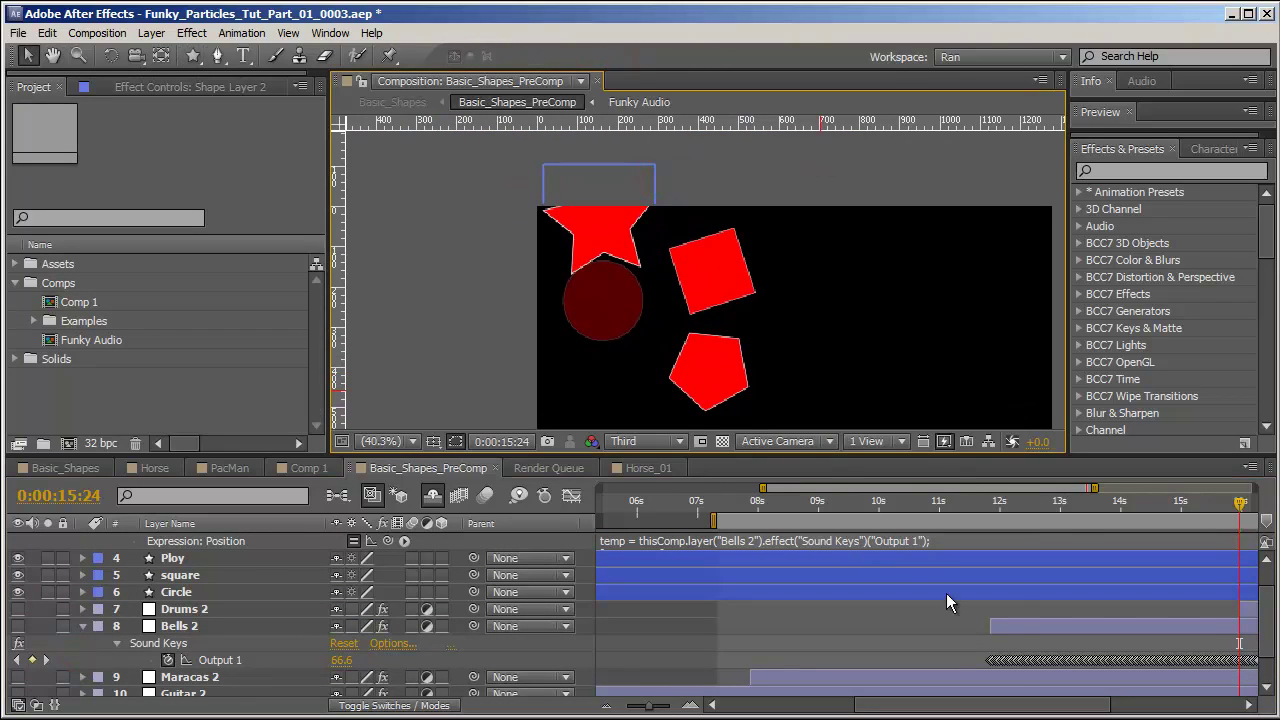
pyautogui.click(1013, 643)
pyautogui.press('space')
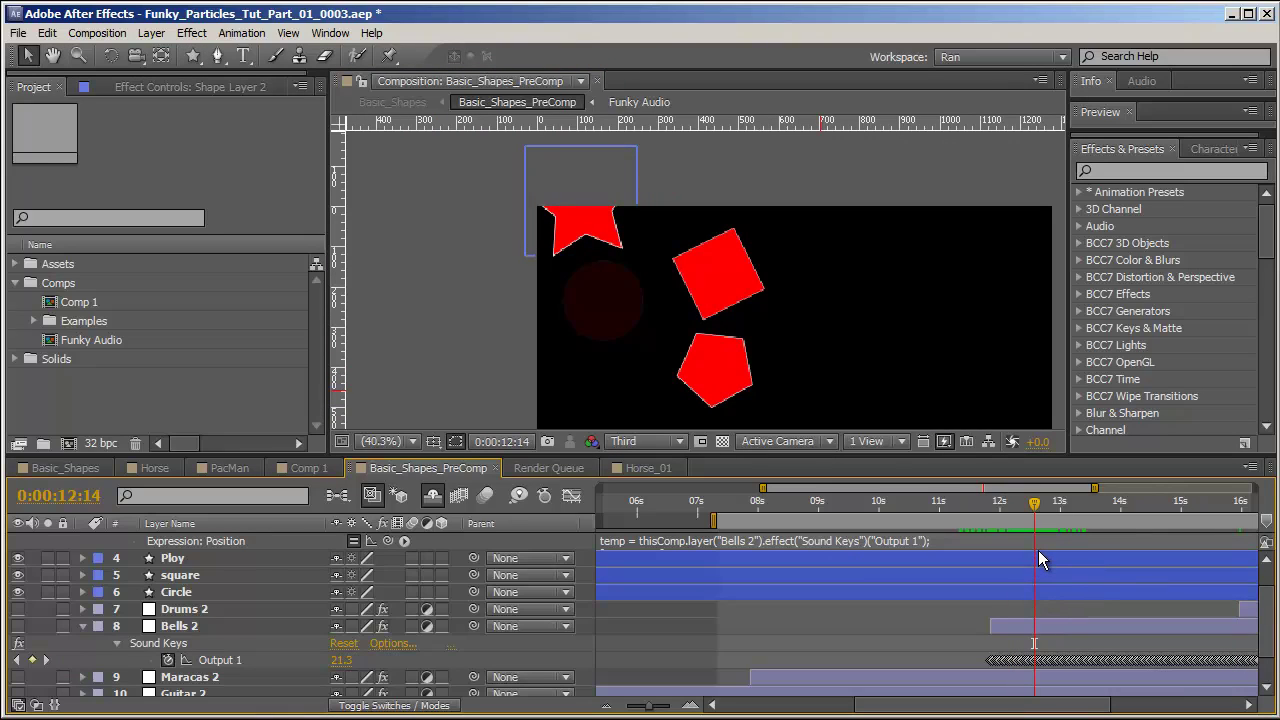
pyautogui.scroll(3, 960, 580)
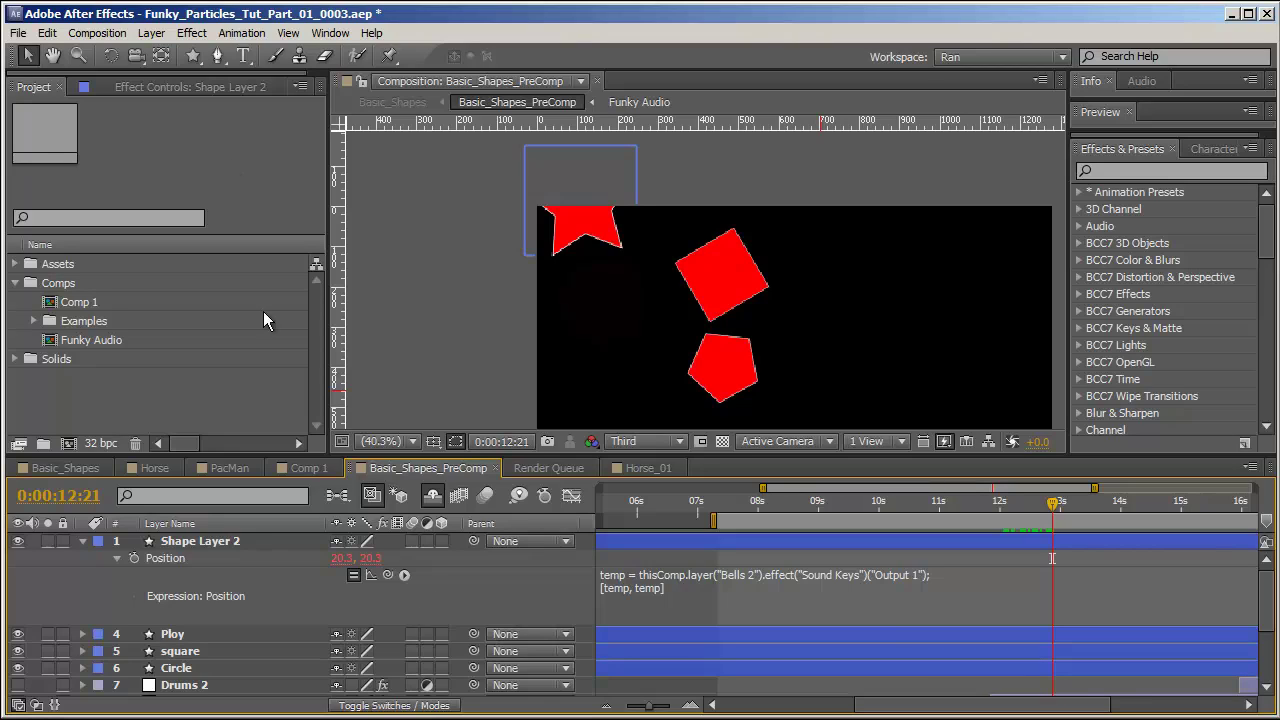
# Step: Draw a second red star and rename Shape Layer 2 to Star
pyautogui.click(194, 56)
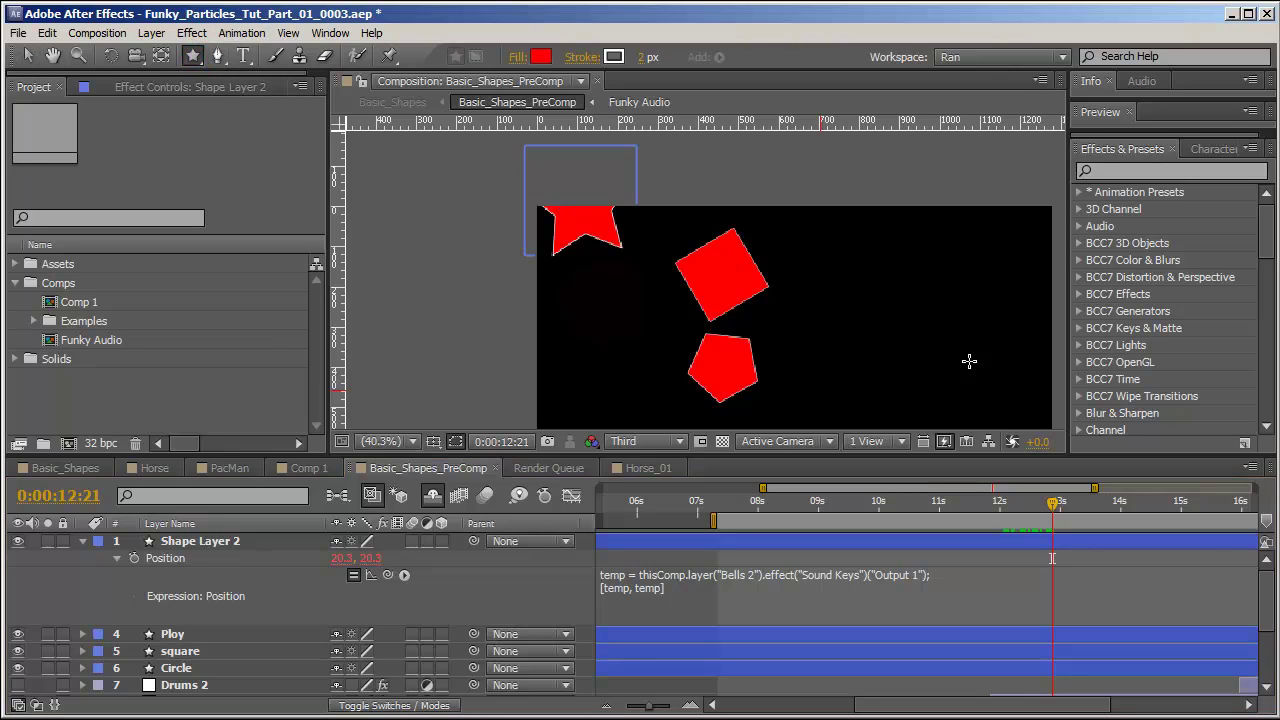
pyautogui.moveTo(859, 325); pyautogui.dragTo(902, 368)
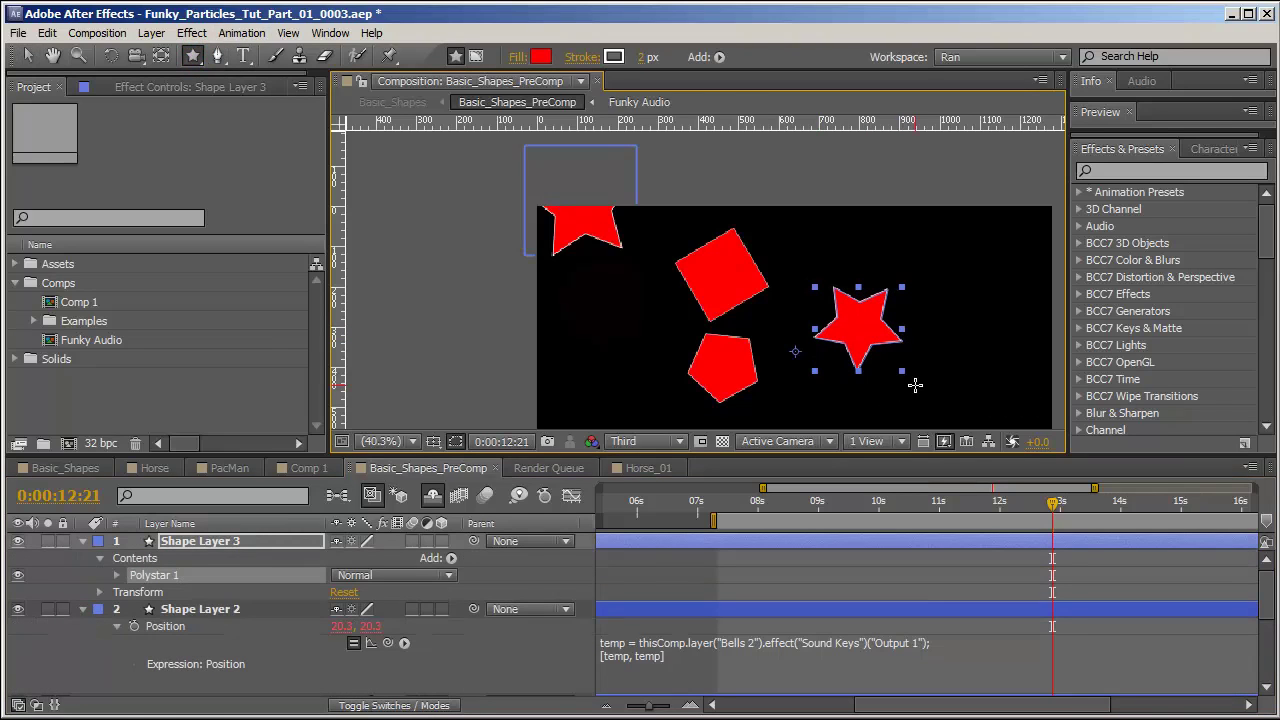
pyautogui.click(218, 609)
pyautogui.press('Return')
pyautogui.write('Star')
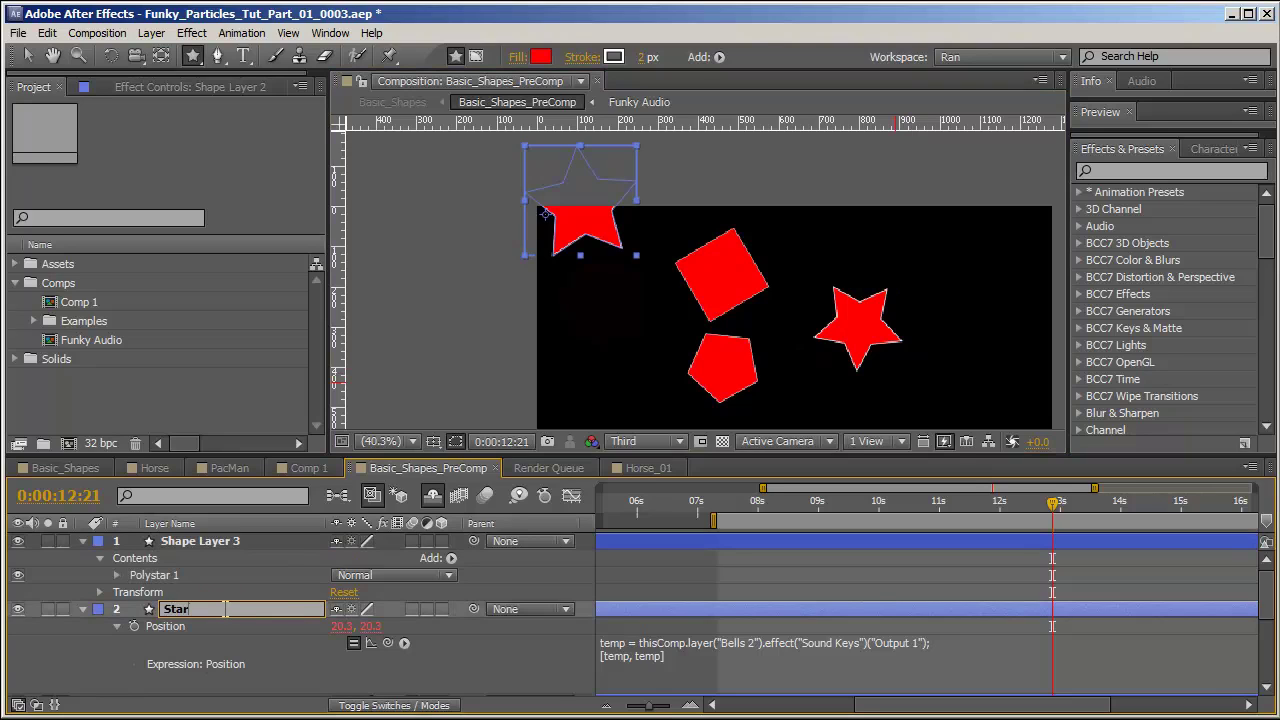
pyautogui.press('Return')
# Step: Add a Position expression to Shape Layer 3, the new star, defaulting to [640,360]
pyautogui.click(83, 609)
pyautogui.click(216, 541)
pyautogui.press('p')
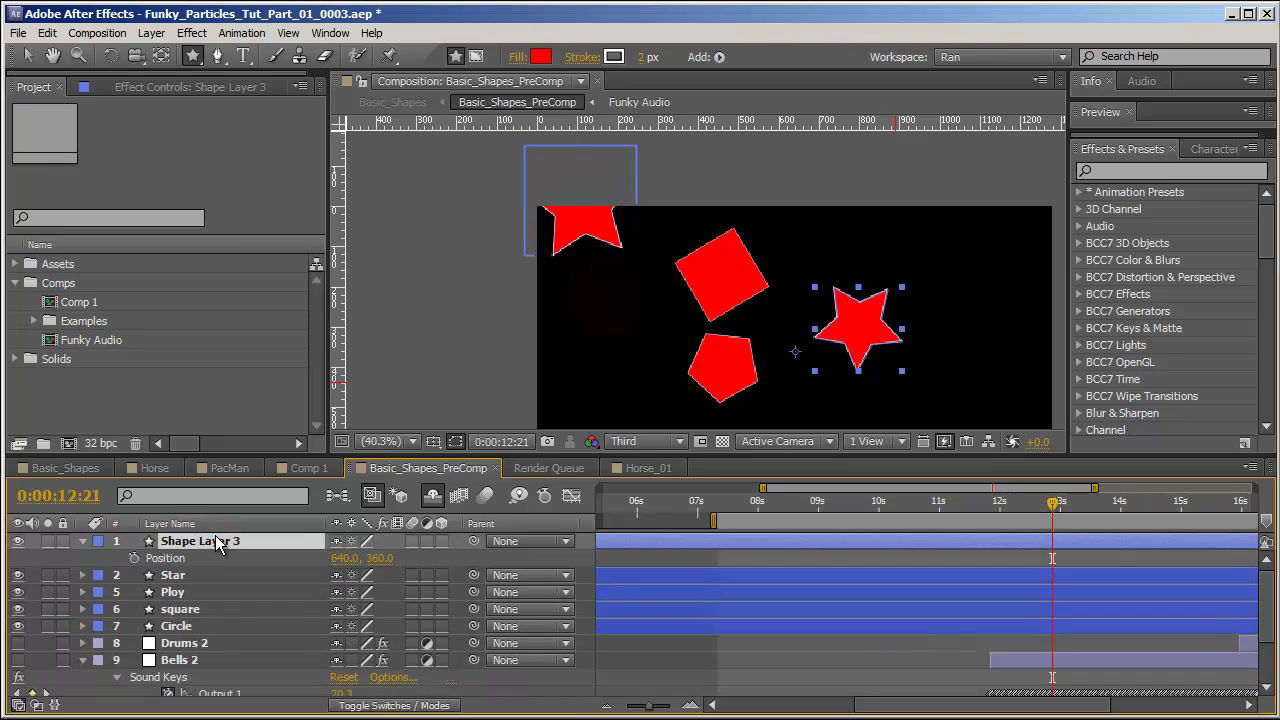
pyautogui.keyDown('alt'); pyautogui.click(134, 558); pyautogui.keyUp('alt')
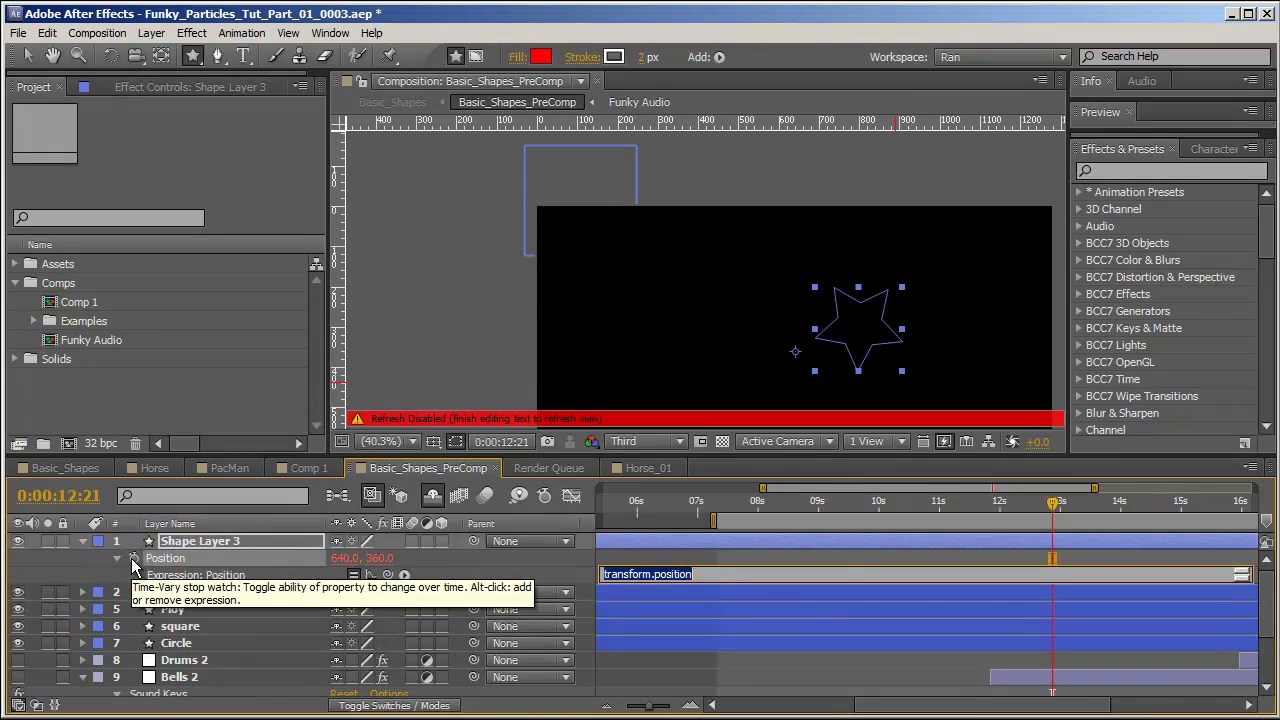
pyautogui.write('[640,360')
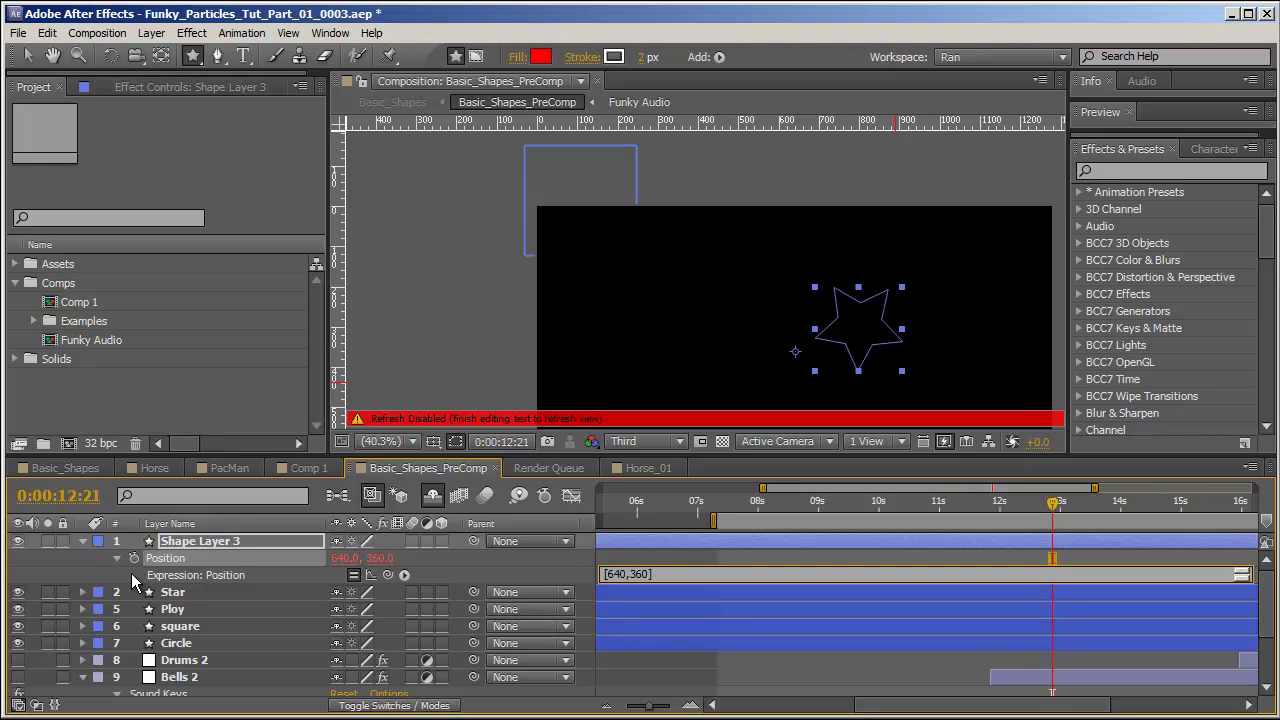
pyautogui.click(36, 561)
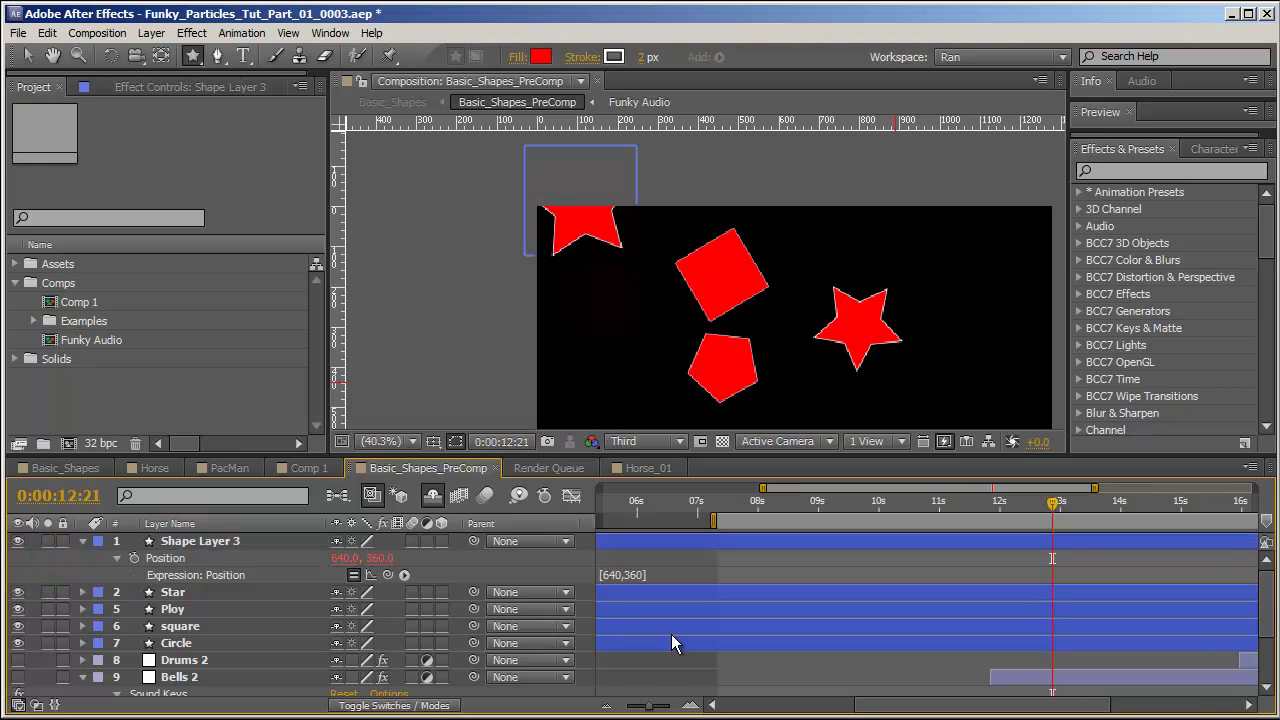
pyautogui.click(669, 572)
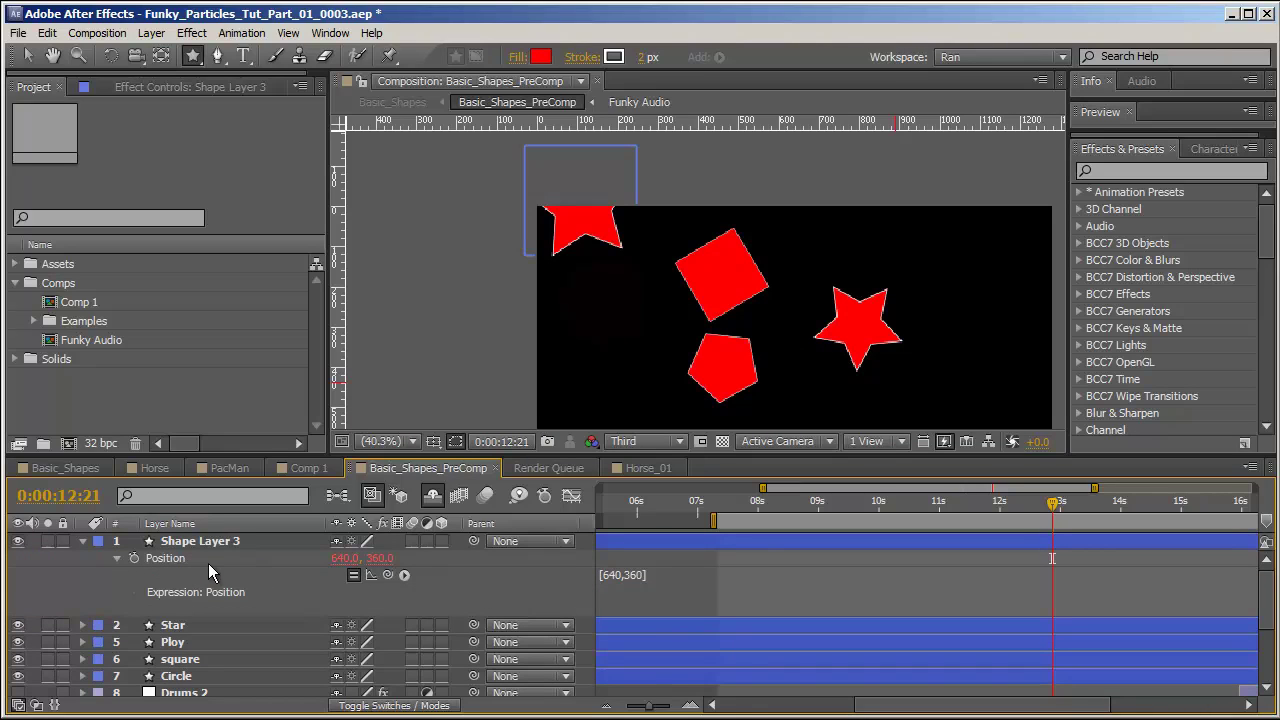
pyautogui.click(652, 590)
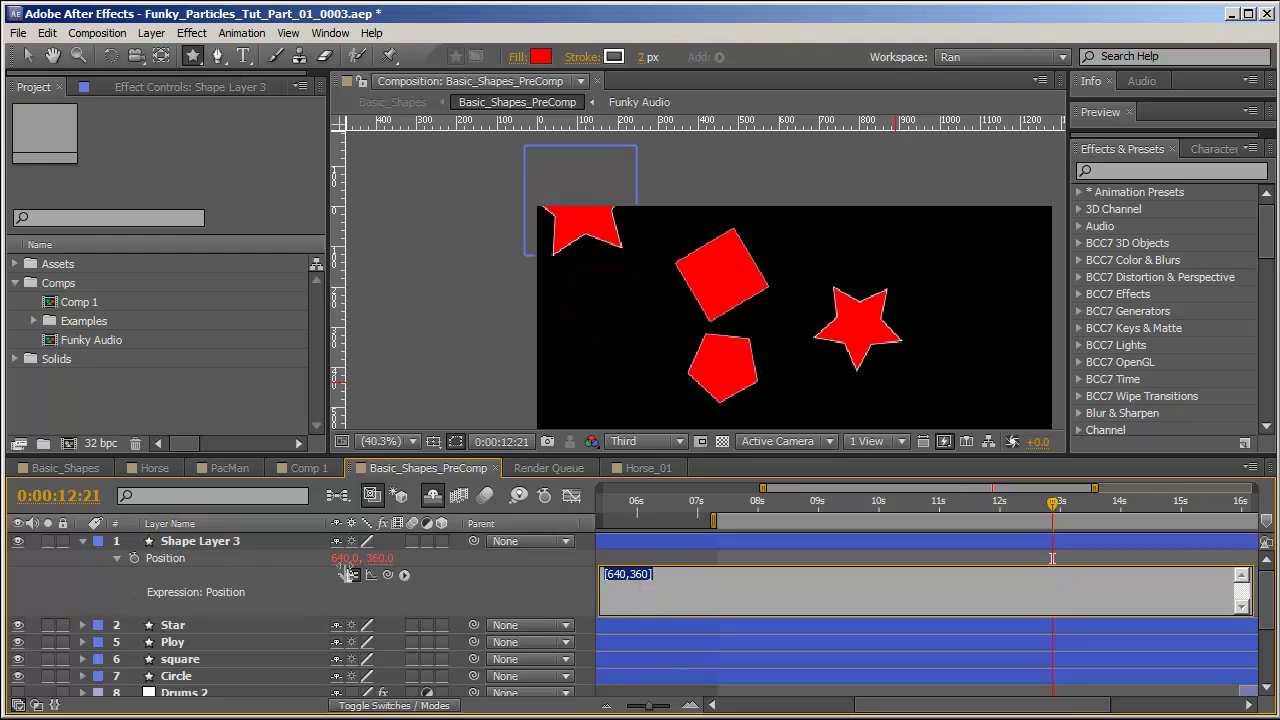
pyautogui.click(529, 601)
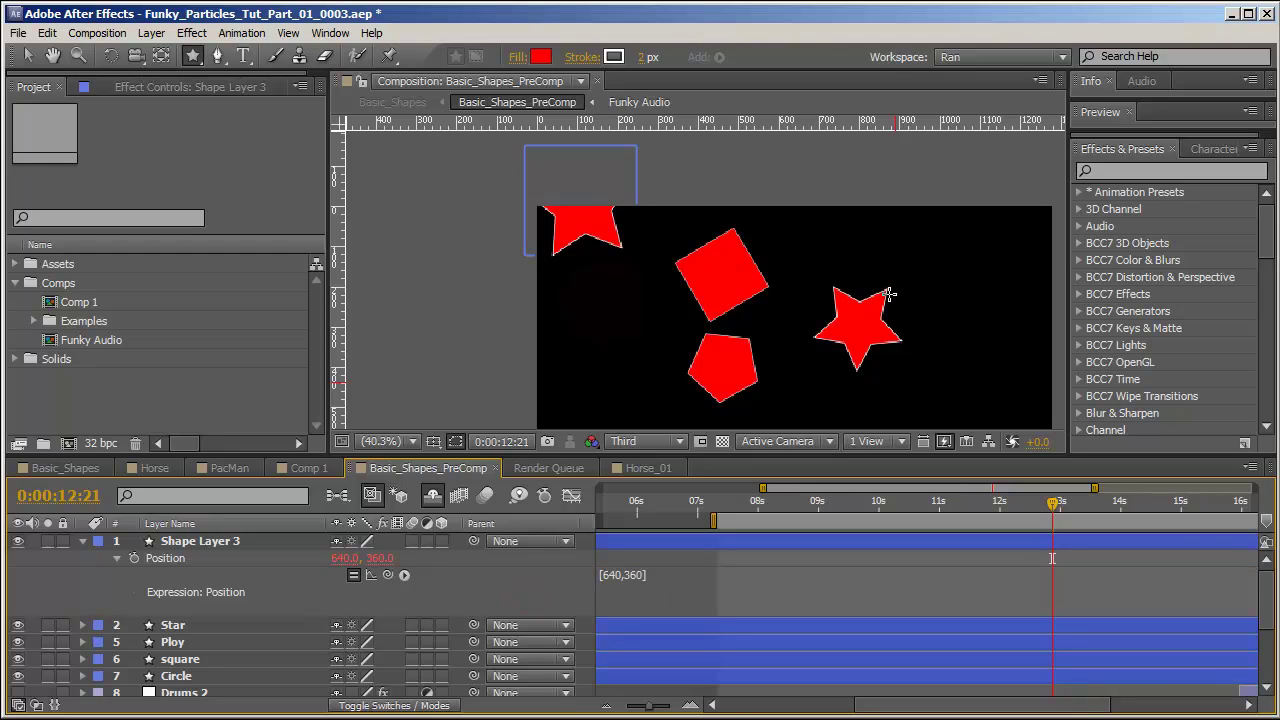
# Step: Edit the new star's Position expression to [540,260]
pyautogui.click(606, 578)
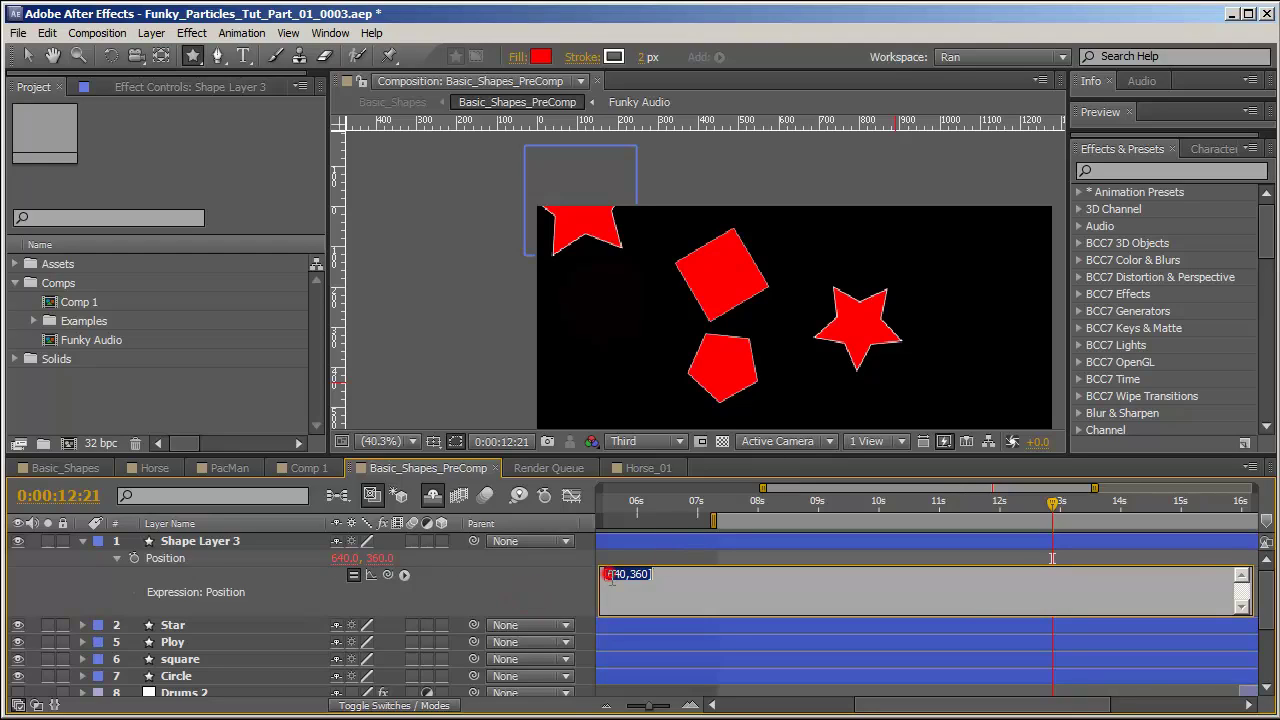
pyautogui.moveTo(612, 575); pyautogui.dragTo(621, 577)
pyautogui.write('5')
pyautogui.press('KP_Enter')
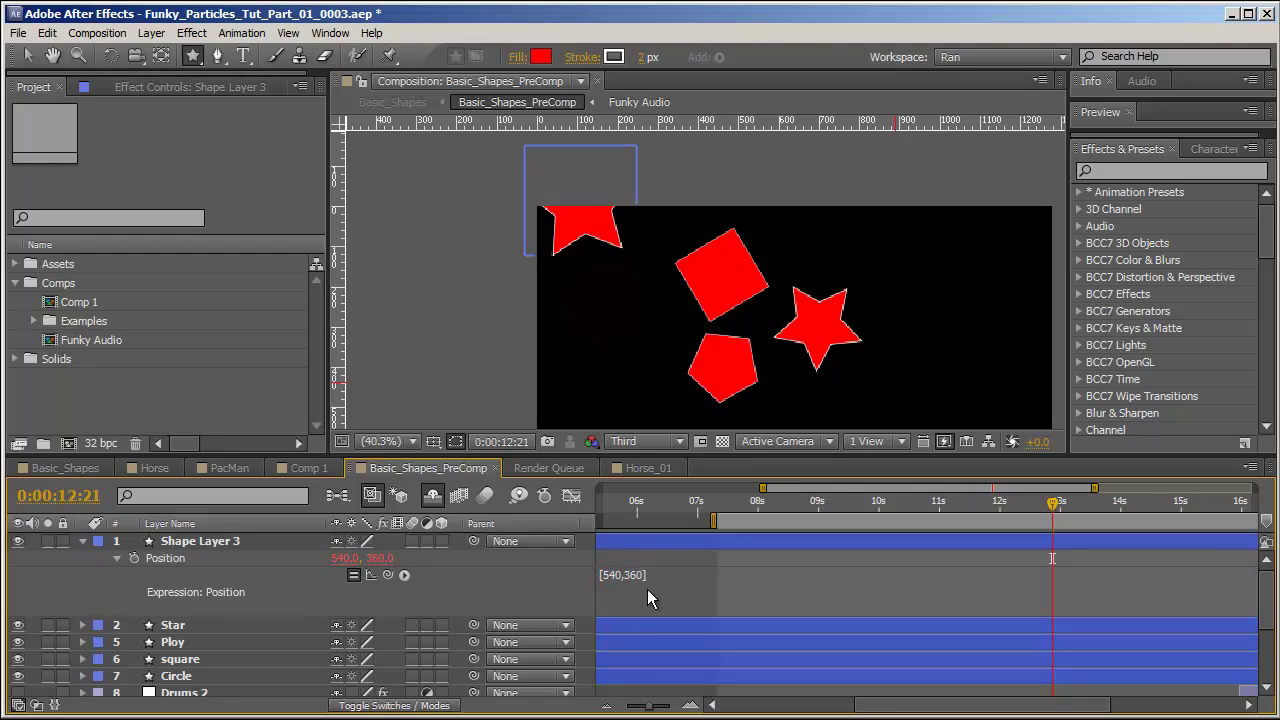
pyautogui.click(630, 575)
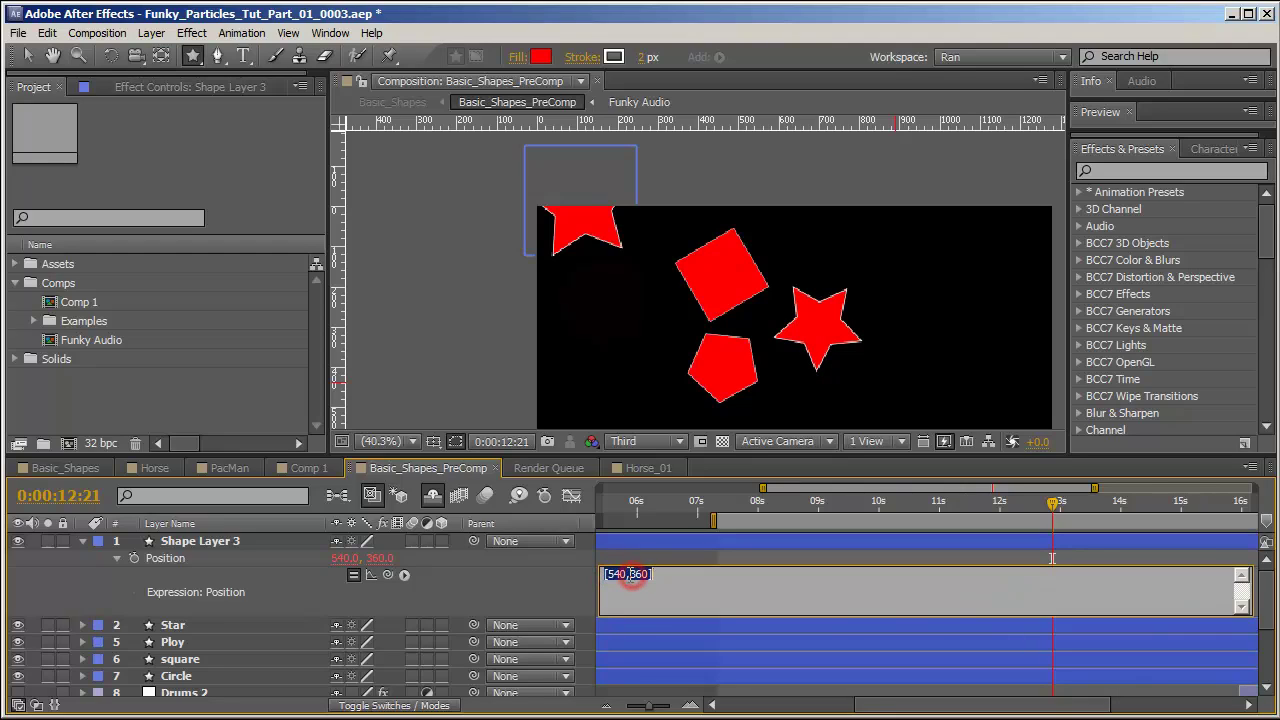
pyautogui.moveTo(629, 575); pyautogui.dragTo(637, 575)
pyautogui.write('2')
pyautogui.press('KP_Enter')
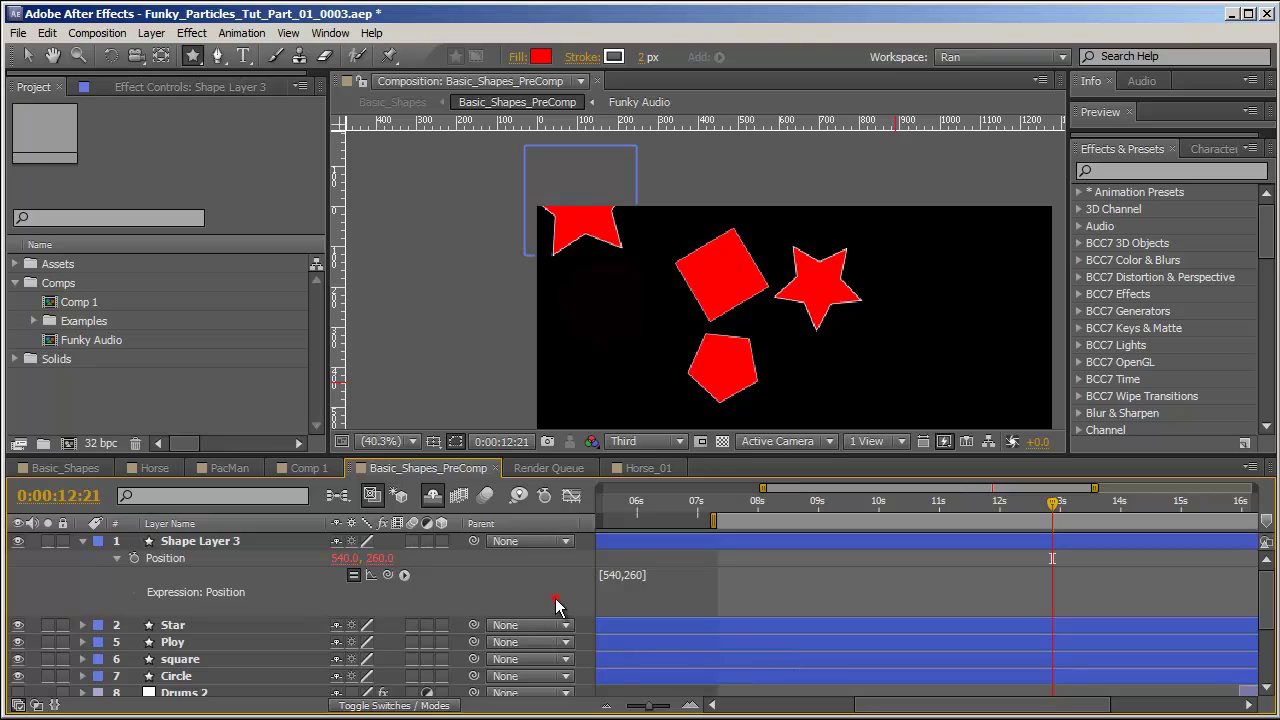
# Step: Delete Shape Layer 3 and reveal the Star layer's Position expression
pyautogui.click(245, 542)
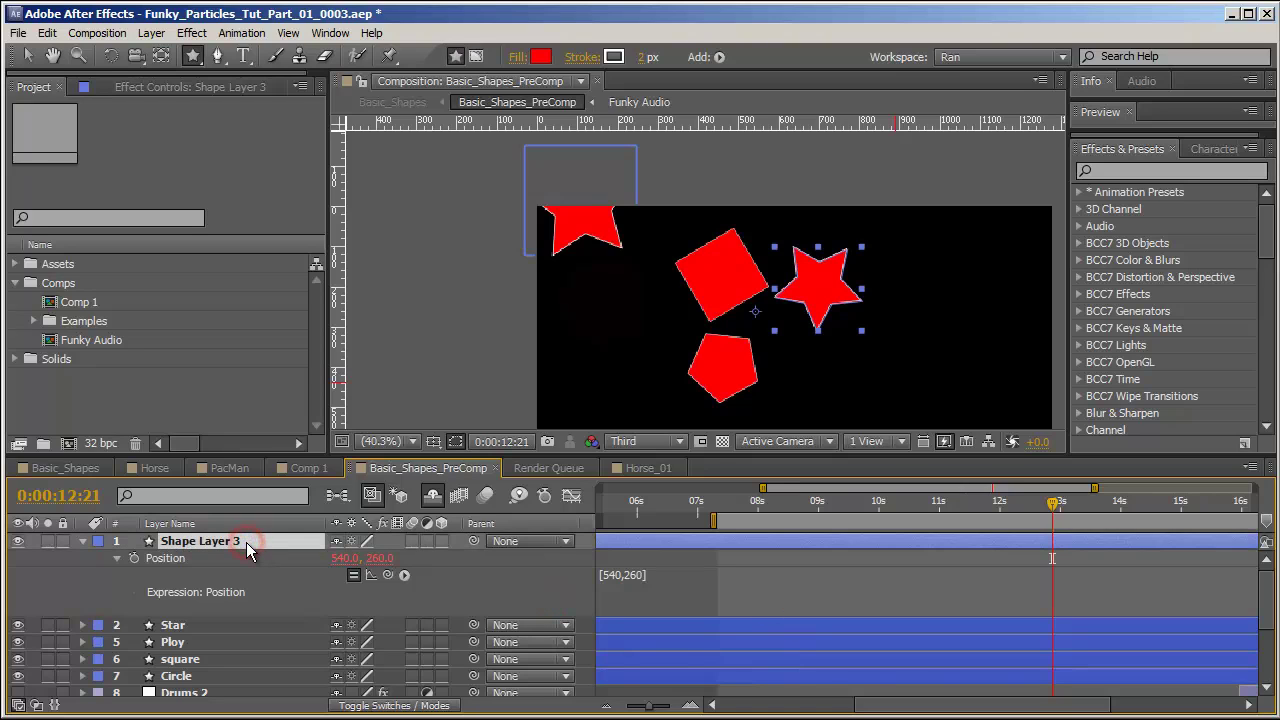
pyautogui.press('Delete')
pyautogui.click(238, 543)
pyautogui.press('e')
pyautogui.press('e')
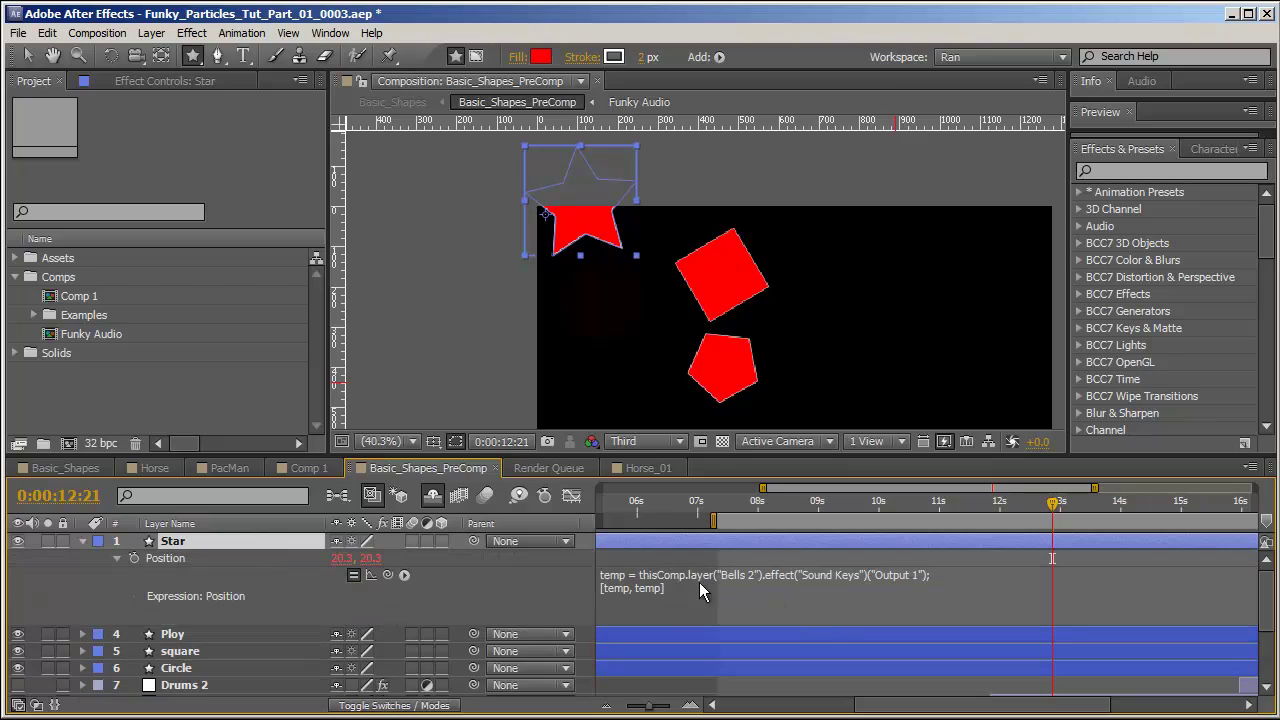
pyautogui.click(626, 590)
pyautogui.moveTo(673, 593); pyautogui.dragTo(610, 599)
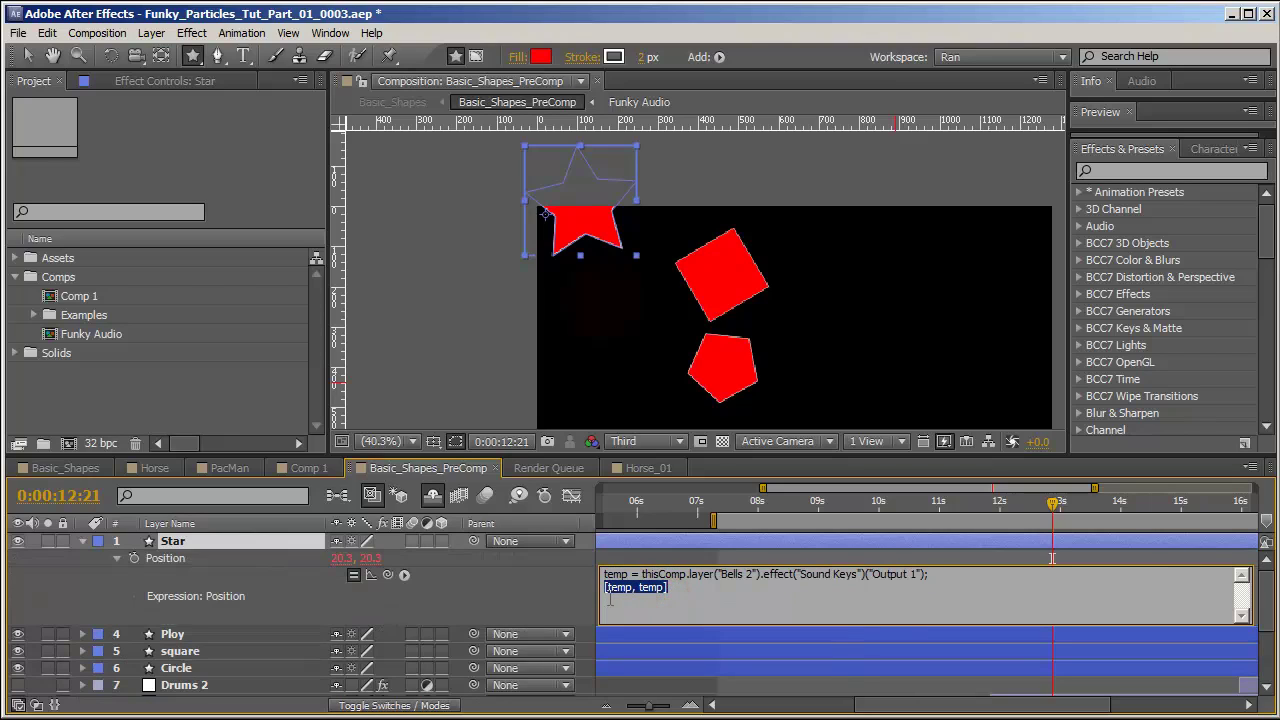
pyautogui.click(538, 600)
# Step: Inspect the values of Bells 2's Sound Keys Output 1
pyautogui.click(664, 586)
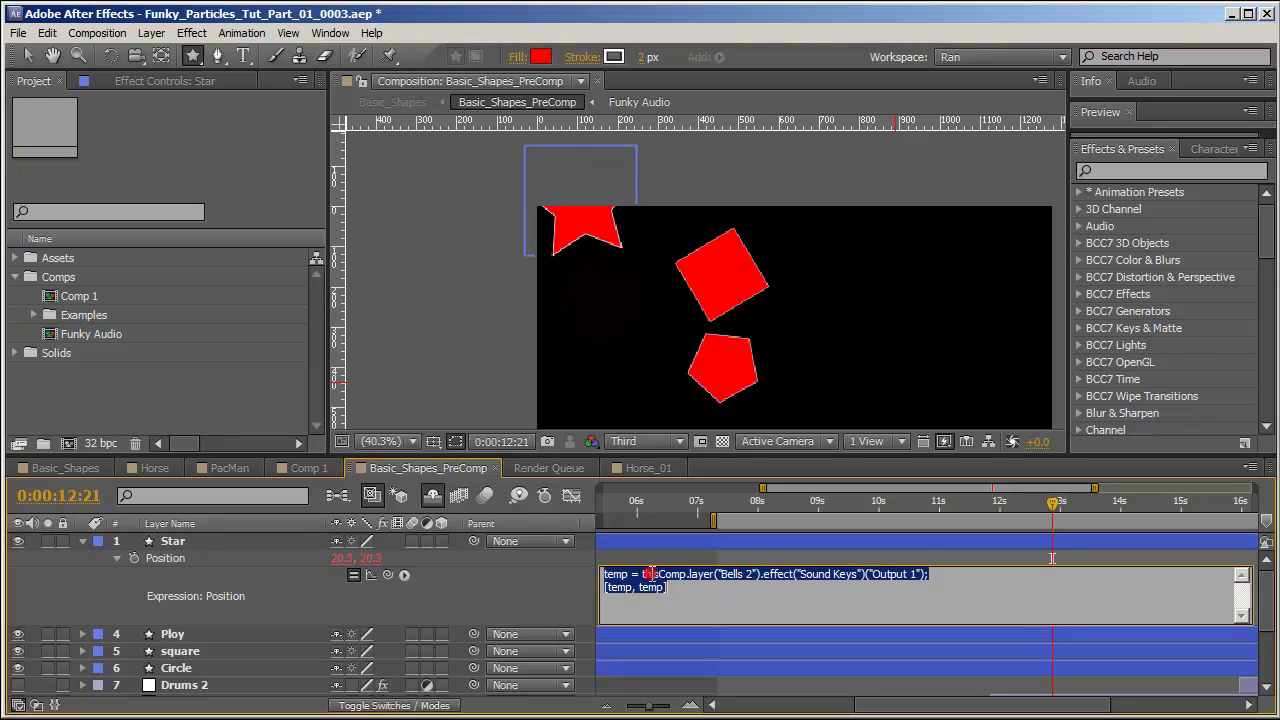
pyautogui.press('Escape')
pyautogui.click(559, 594)
pyautogui.press('u')
pyautogui.click(1062, 623)
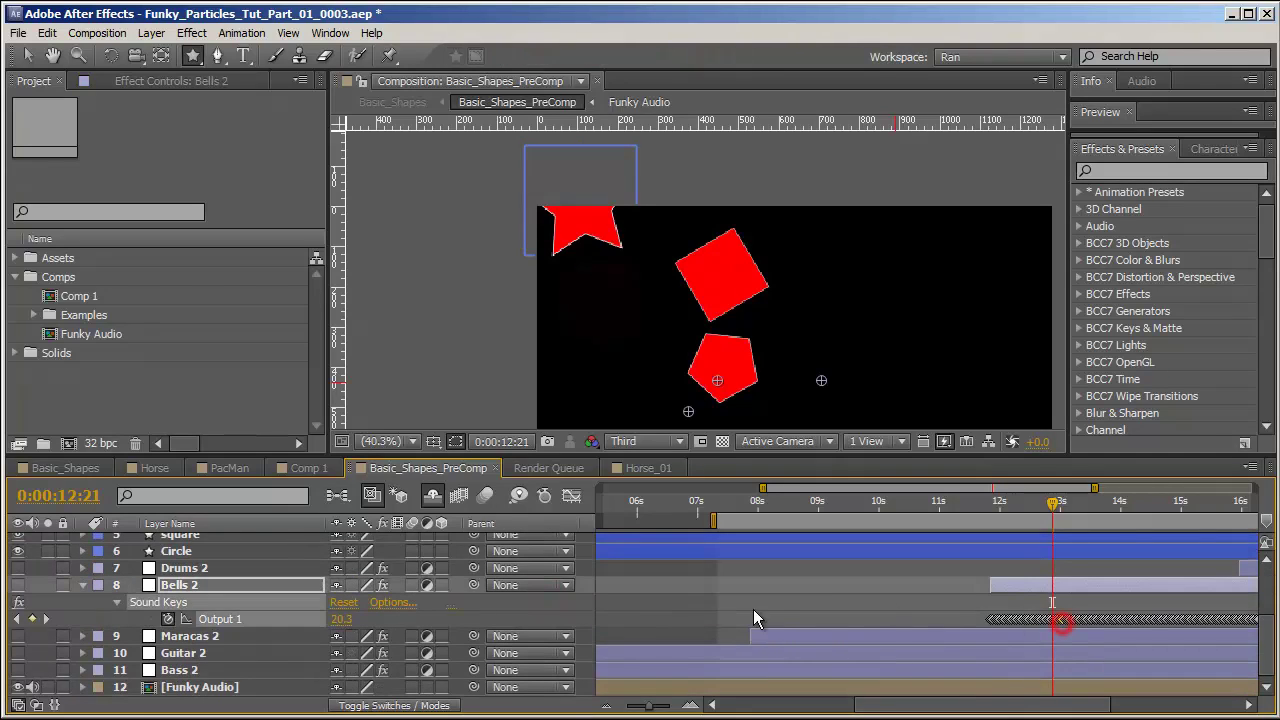
pyautogui.scroll(5, 732, 609)
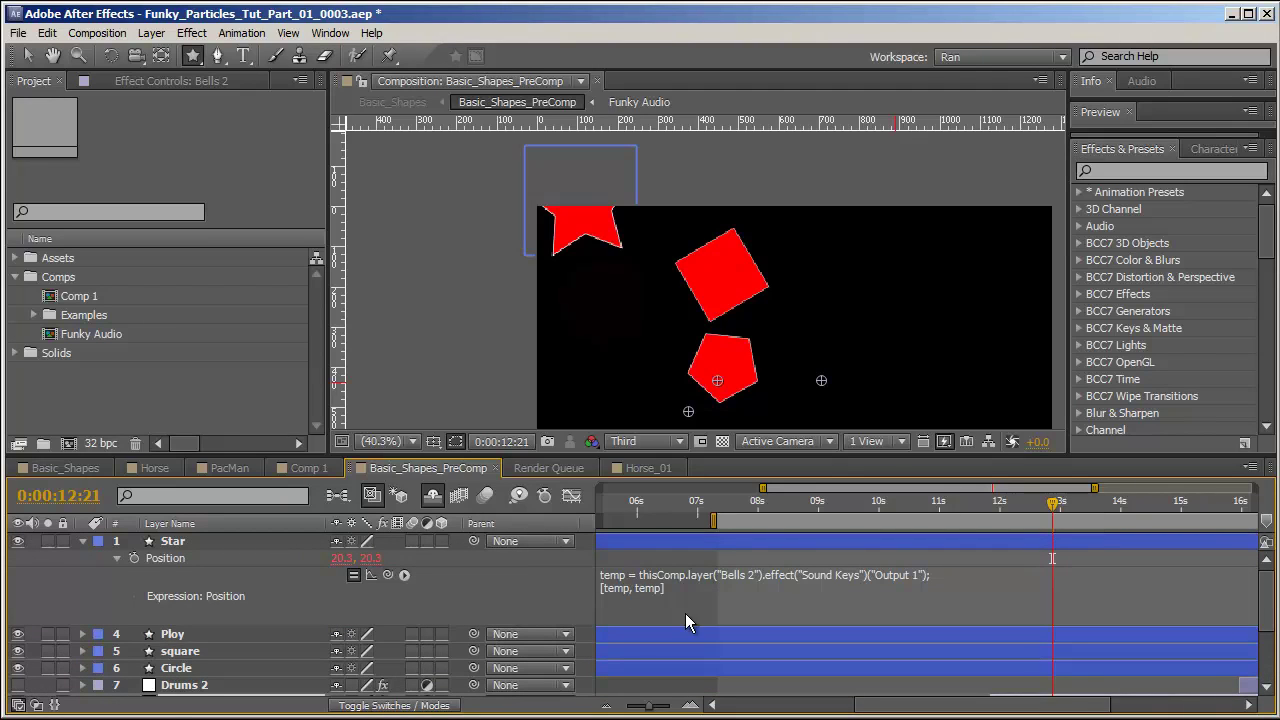
pyautogui.scroll(-2, 250, 540)
pyautogui.scroll(2, 577, 587)
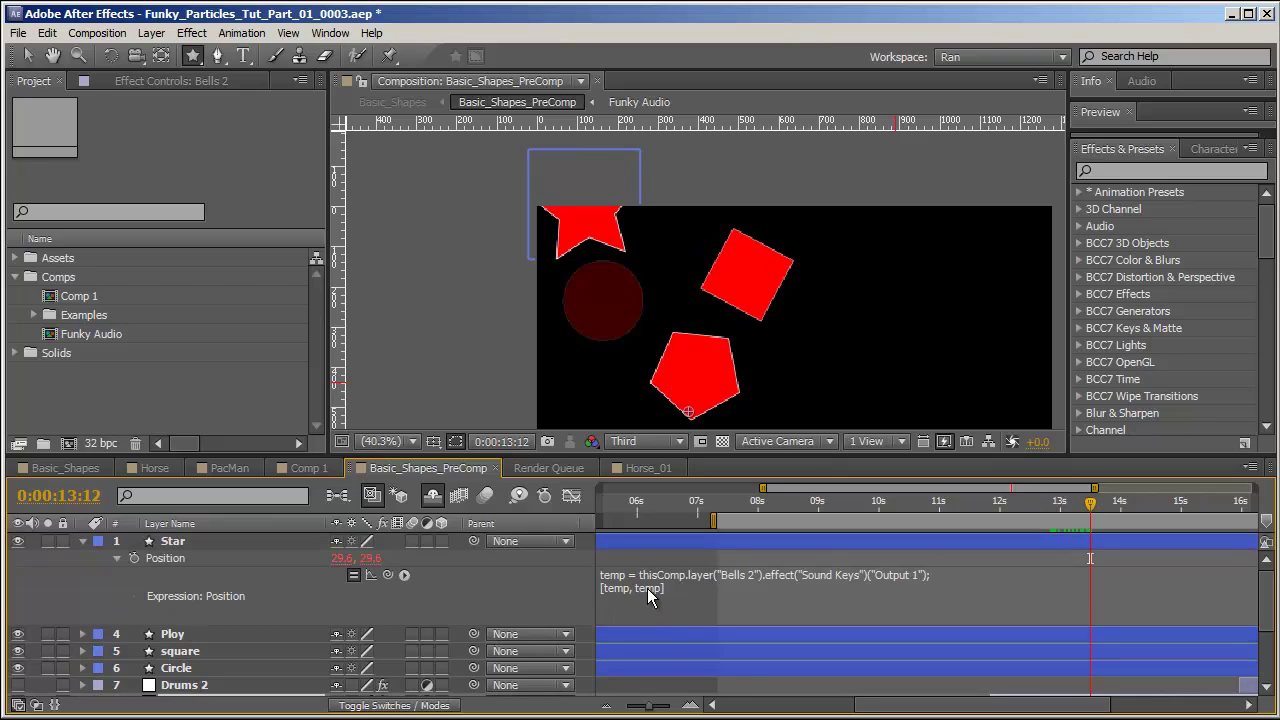
# Step: Select the first temp in the Star's [temp, temp] Position expression
pyautogui.click(645, 589)
pyautogui.click(613, 588)
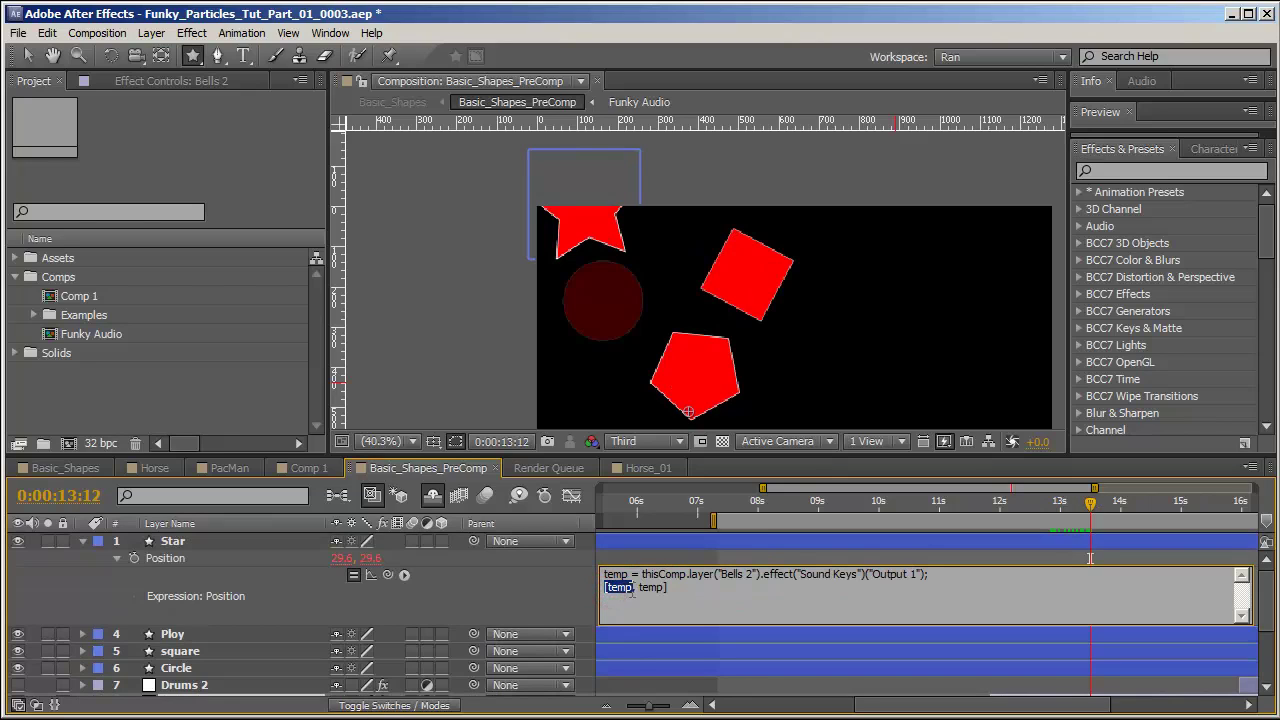
pyautogui.doubleClick(617, 588)
# Step: Replace the first temp with 640 so the Star's Position reads [640, temp]
pyautogui.write('640')
pyautogui.click(981, 510)
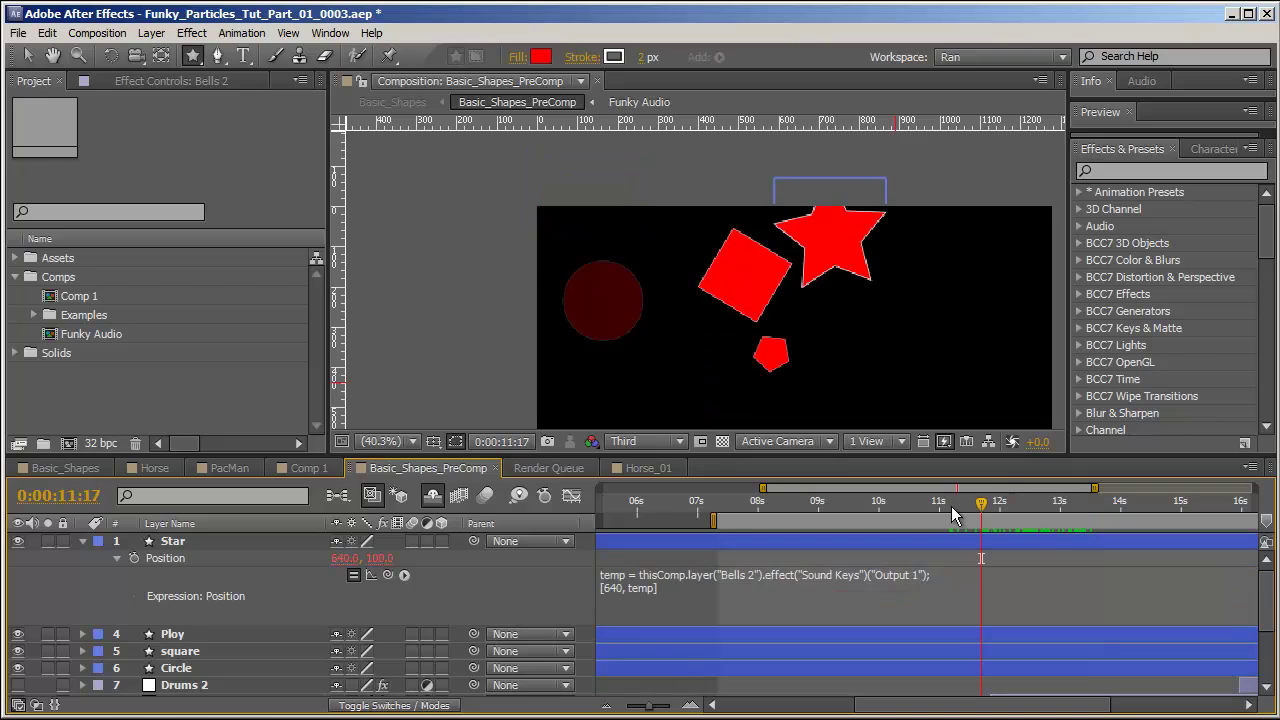
pyautogui.moveTo(952, 510); pyautogui.dragTo(897, 509)
pyautogui.moveTo(970, 385); pyautogui.dragTo(960, 317)
# Step: Change the expression to [640, temp+250] and preview the star moving around 11–14 seconds
pyautogui.click(650, 592)
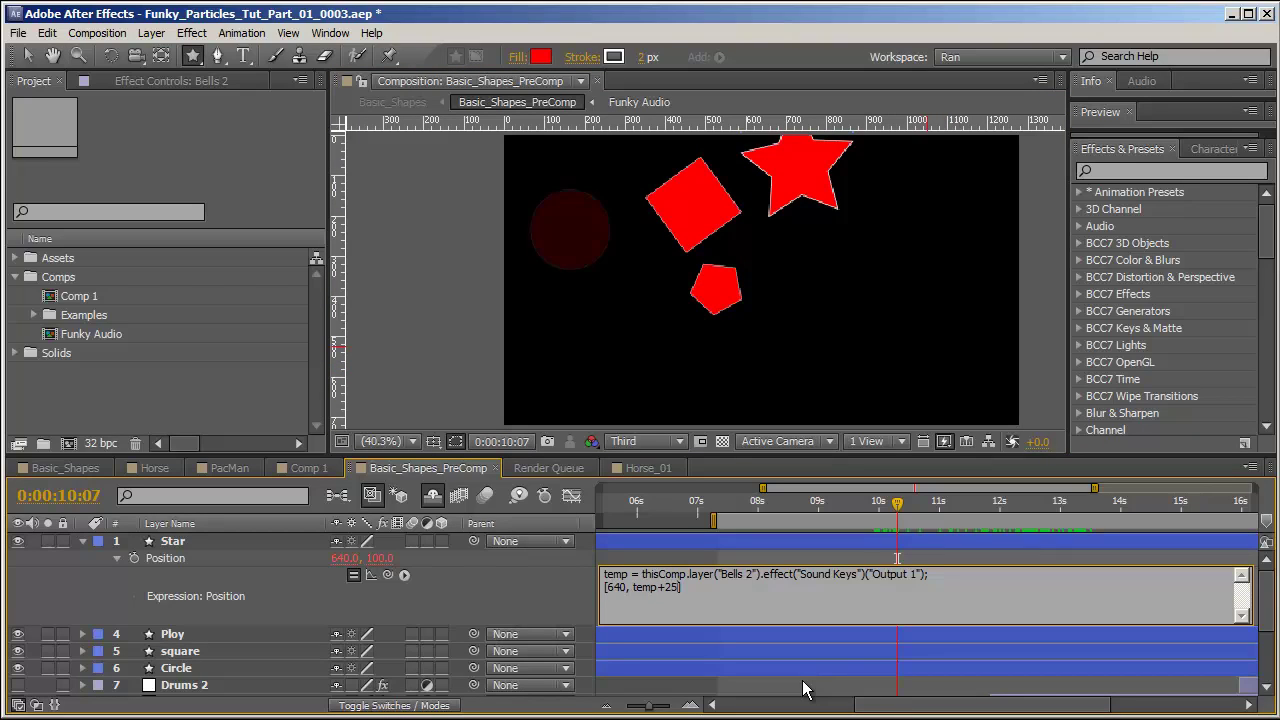
pyautogui.click(562, 588)
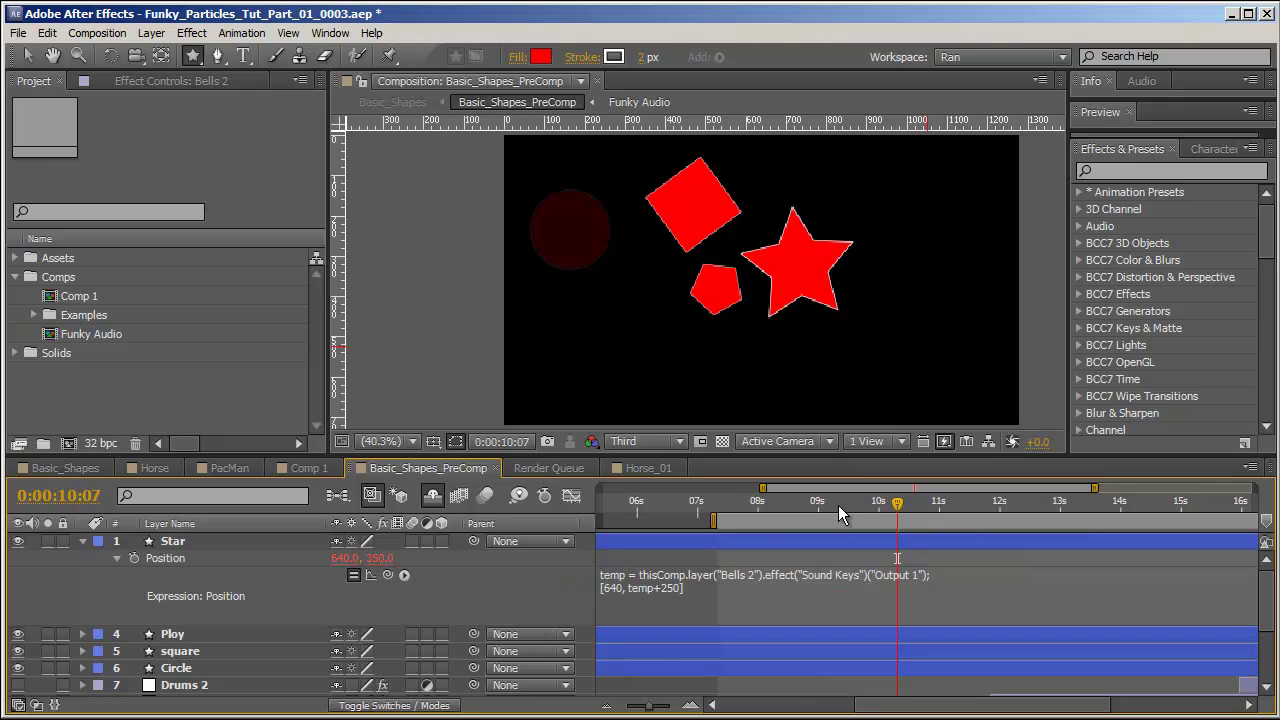
pyautogui.moveTo(838, 514); pyautogui.dragTo(1169, 558)
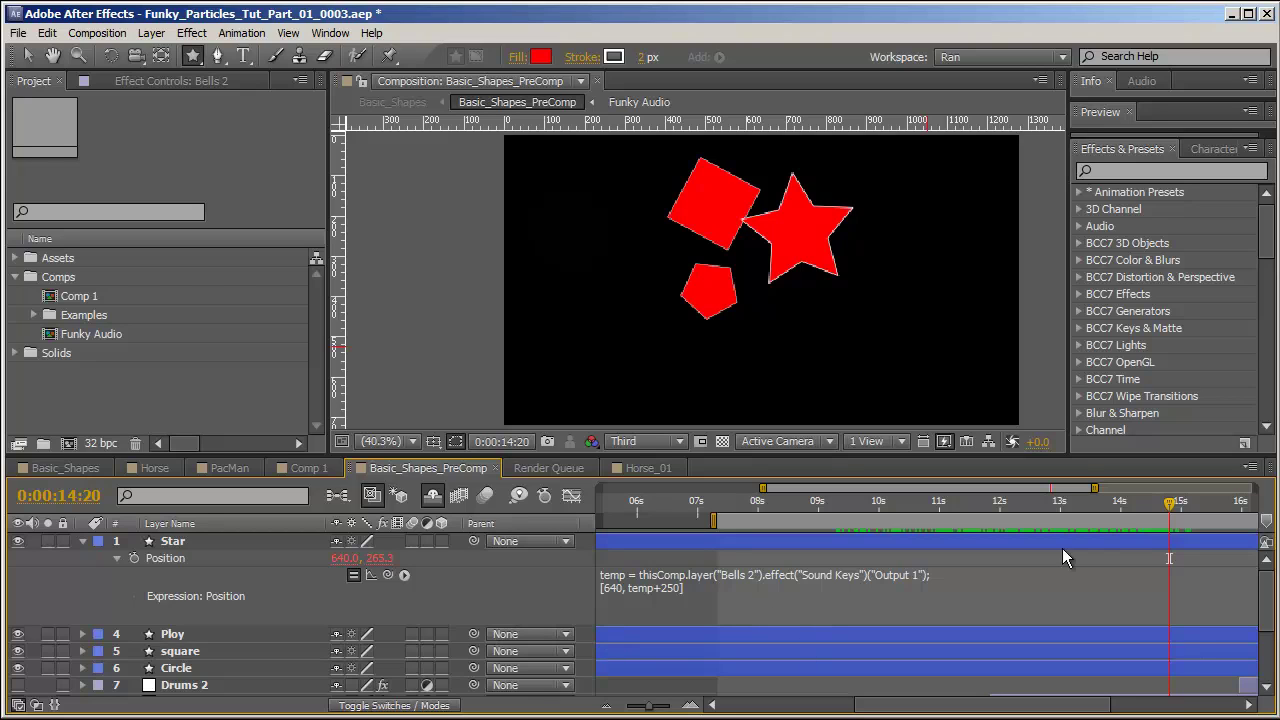
pyautogui.moveTo(1169, 510); pyautogui.dragTo(1122, 558)
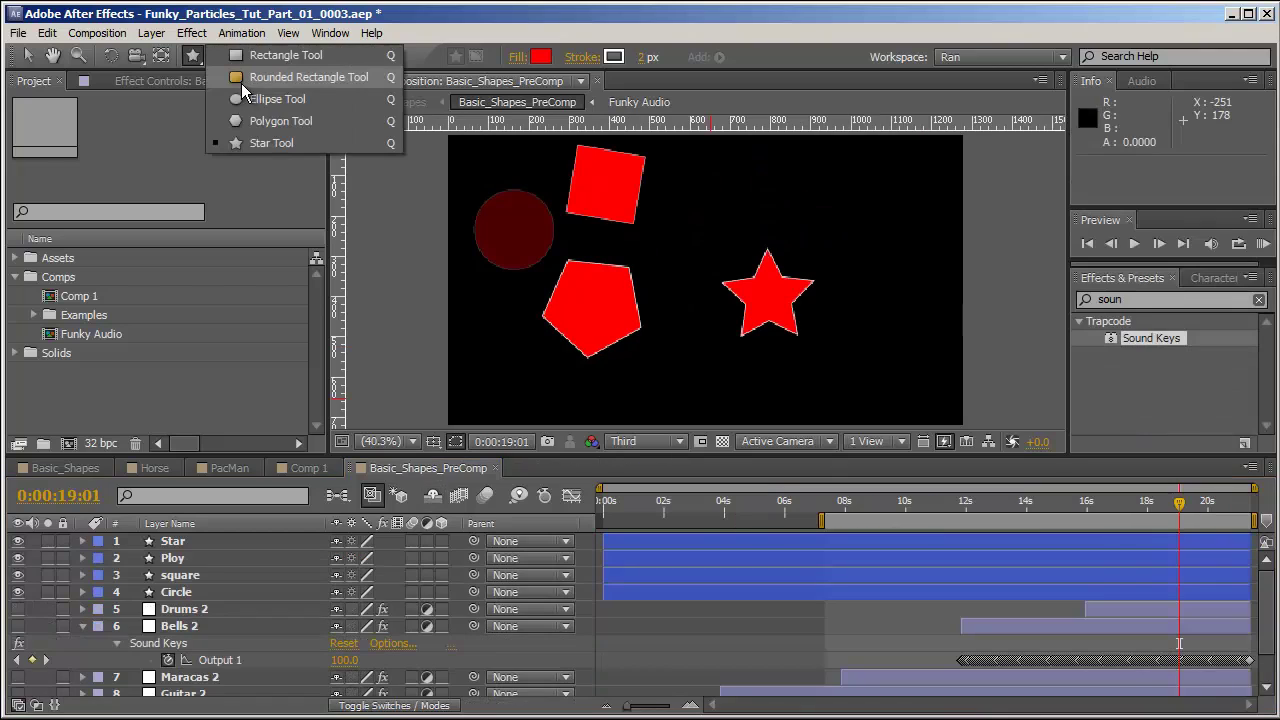
# Step: Draw a red rounded rectangle in the upper right and expand its layer properties
pyautogui.click(259, 92)
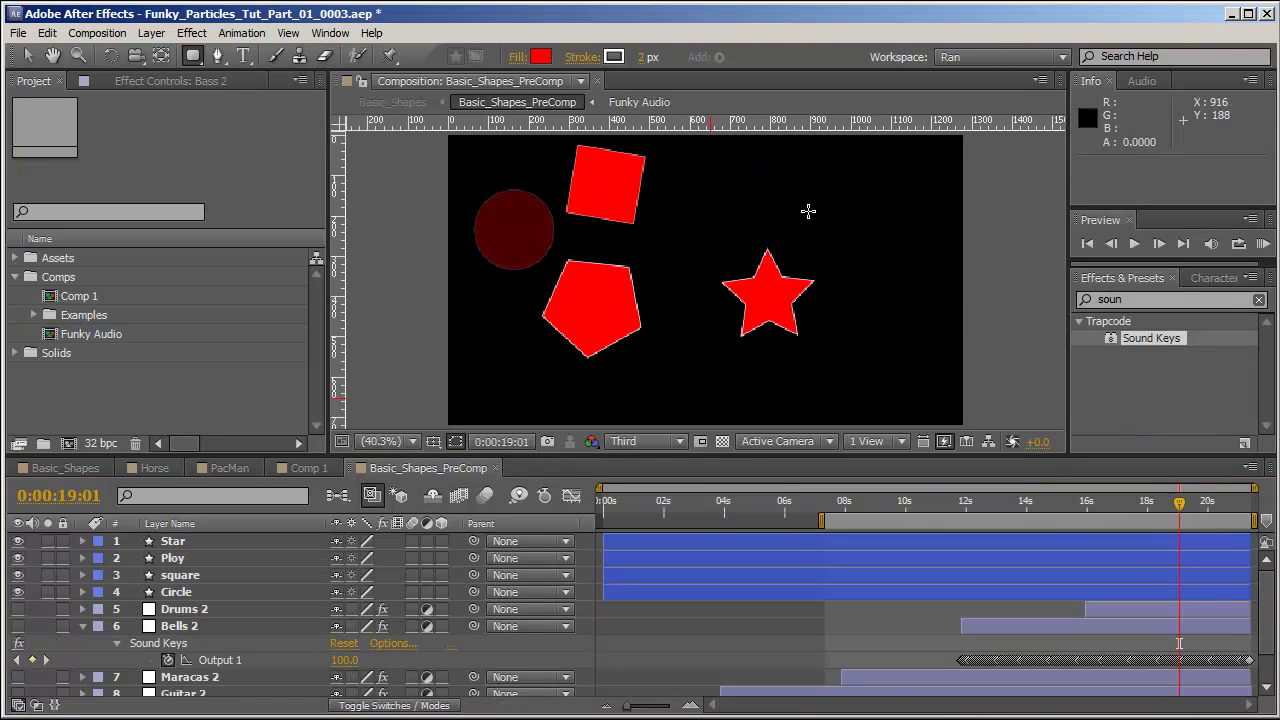
pyautogui.moveTo(797, 193)
pyautogui.mouseDown()
pyautogui.moveTo(863, 226)
pyautogui.moveTo(878, 254)
pyautogui.mouseUp()
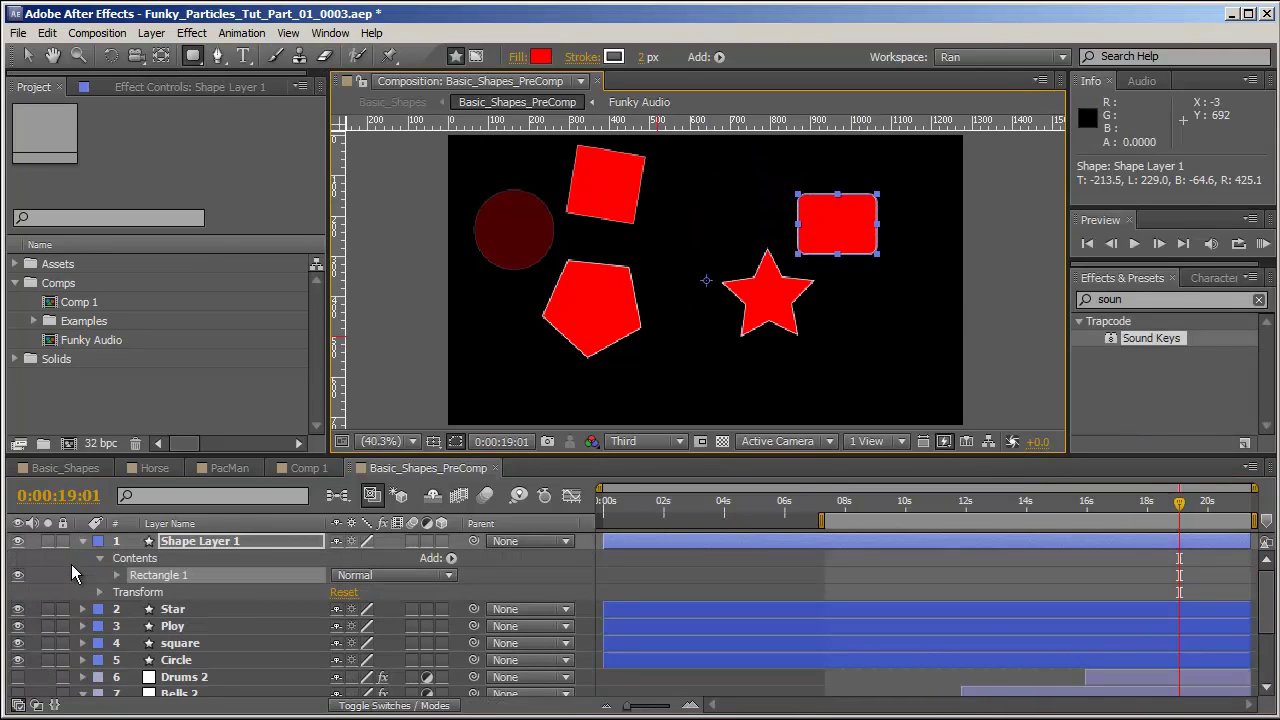
pyautogui.click(63, 569)
pyautogui.click(226, 541)
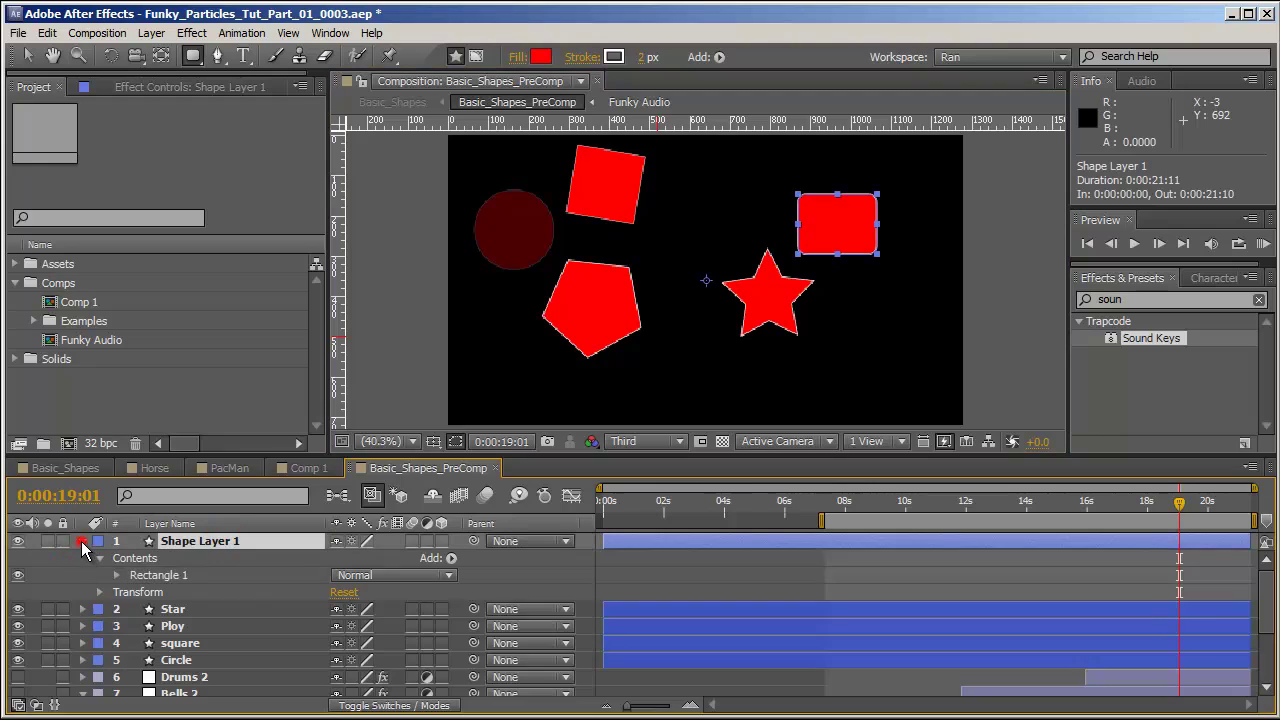
pyautogui.click(82, 541)
pyautogui.click(82, 541)
pyautogui.click(99, 558)
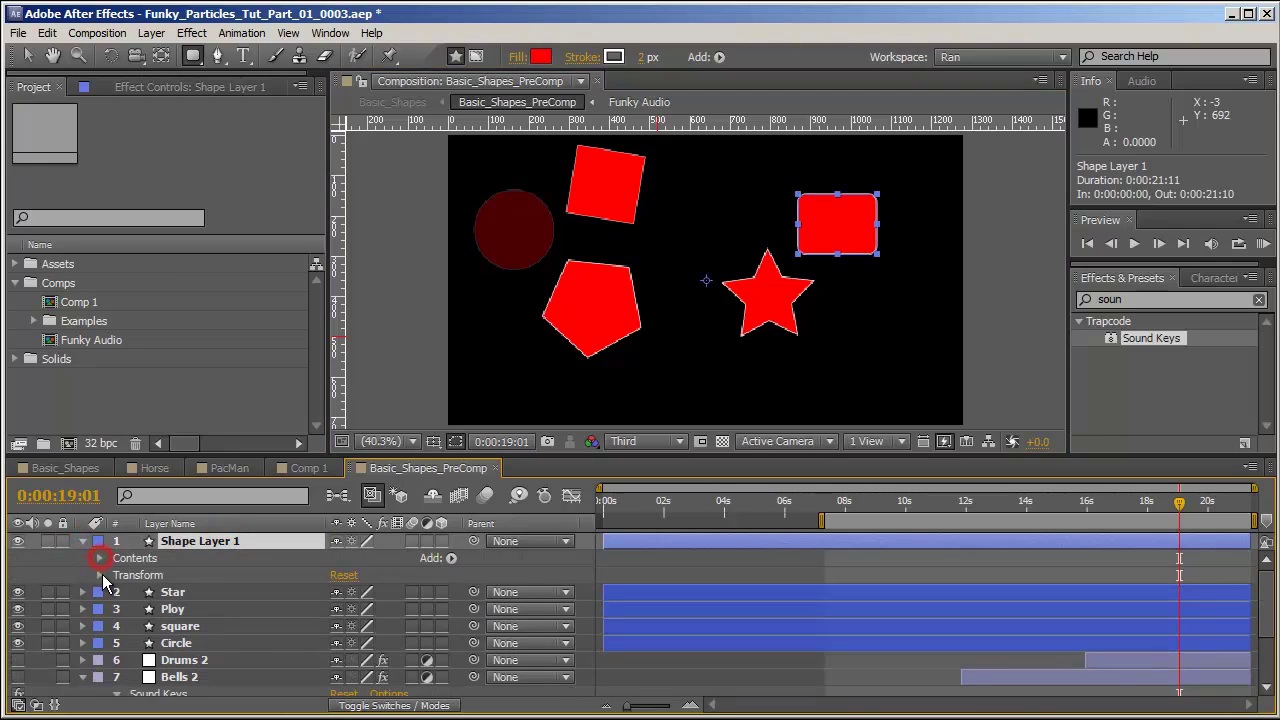
pyautogui.click(99, 575)
pyautogui.click(180, 609)
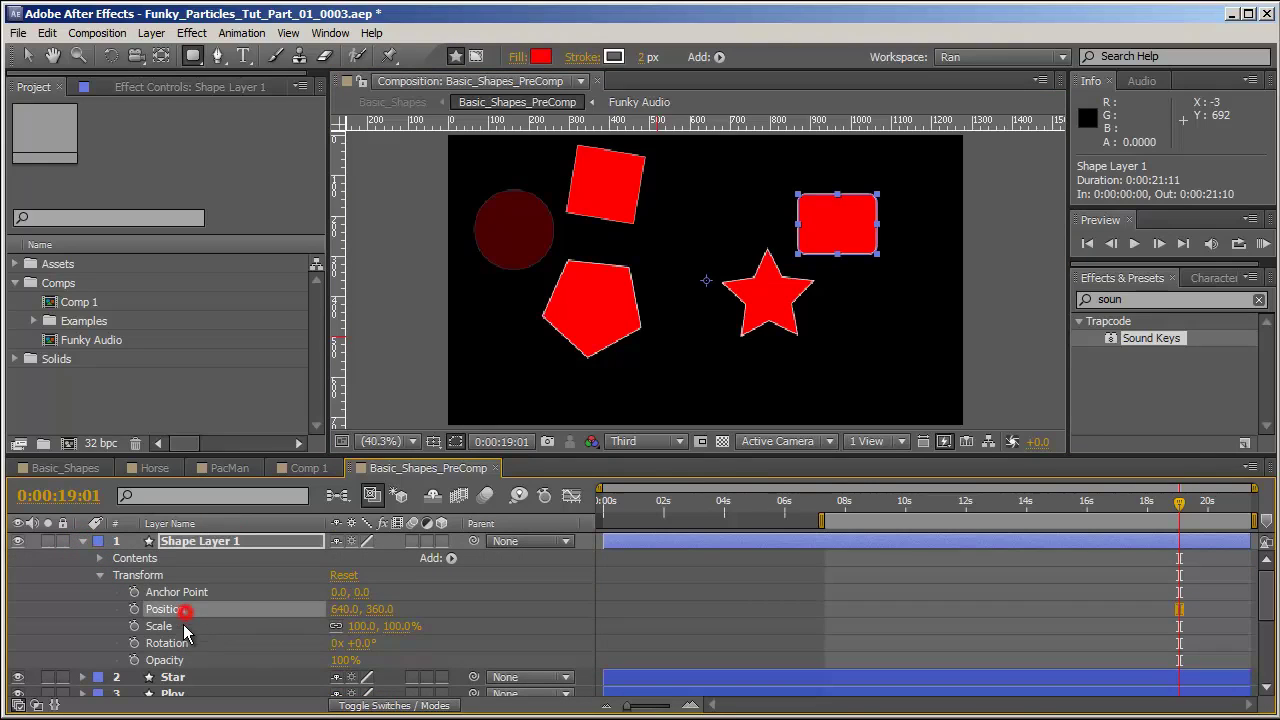
pyautogui.click(178, 626)
pyautogui.click(180, 643)
pyautogui.click(181, 660)
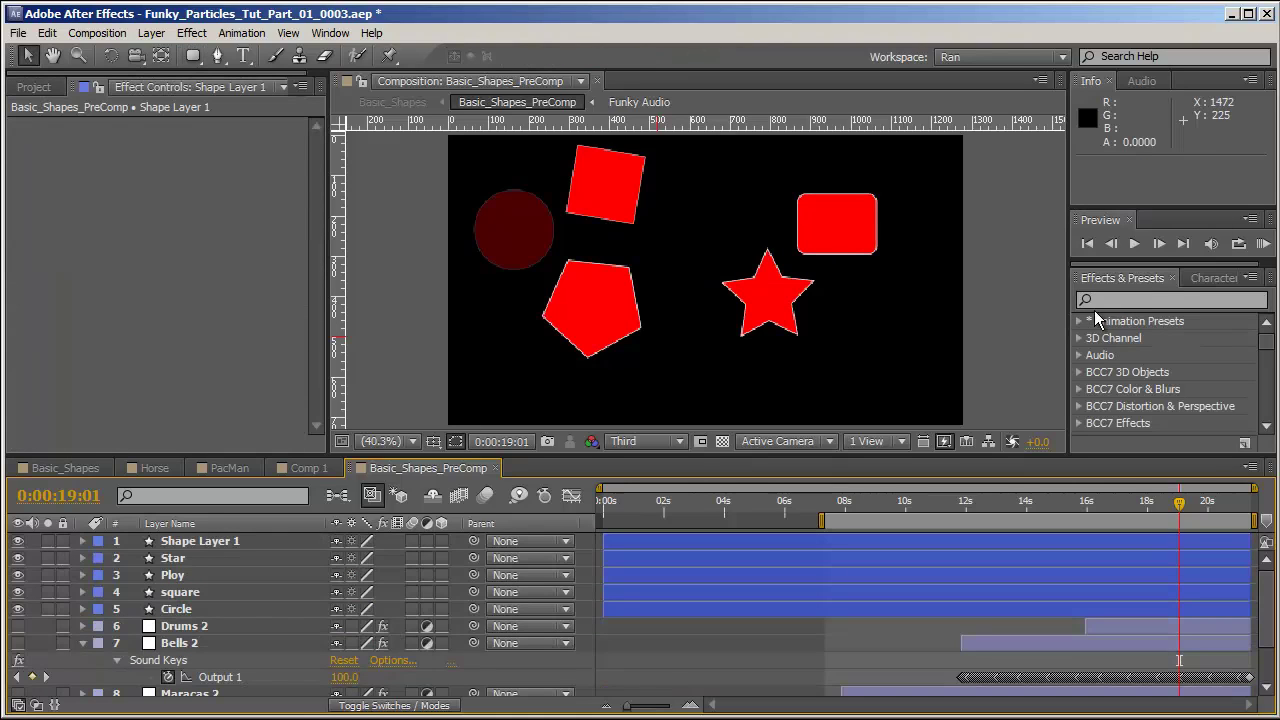
# Step: Apply the Stylize Glow effect to the rectangle and lower its Threshold to 0%
pyautogui.click(1105, 298)
pyautogui.write('gl')
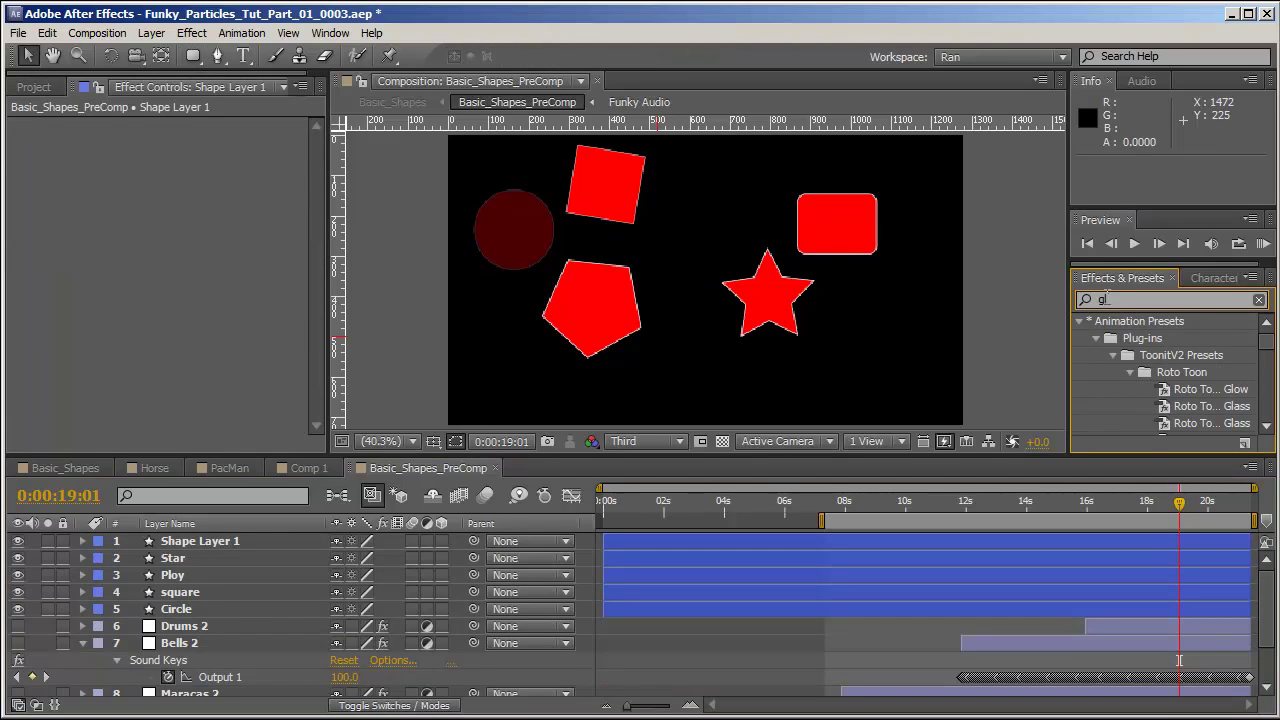
pyautogui.write('ow')
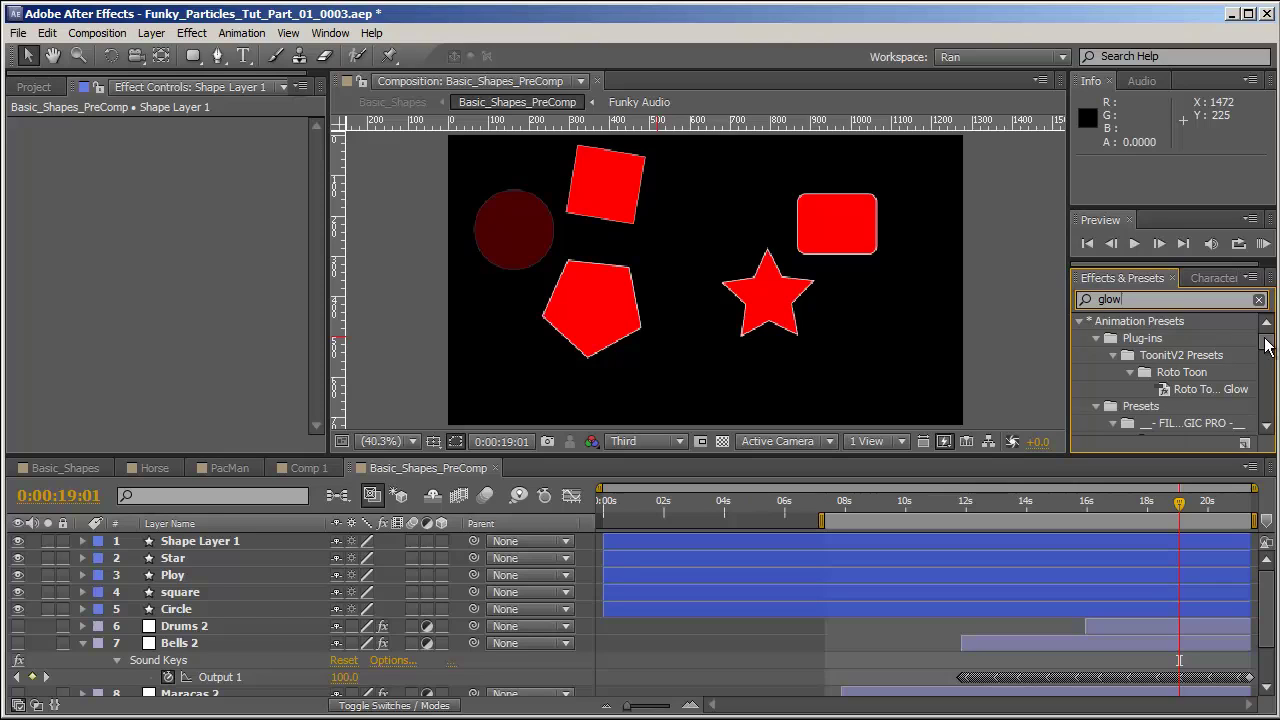
pyautogui.moveTo(1267, 338); pyautogui.dragTo(1272, 402)
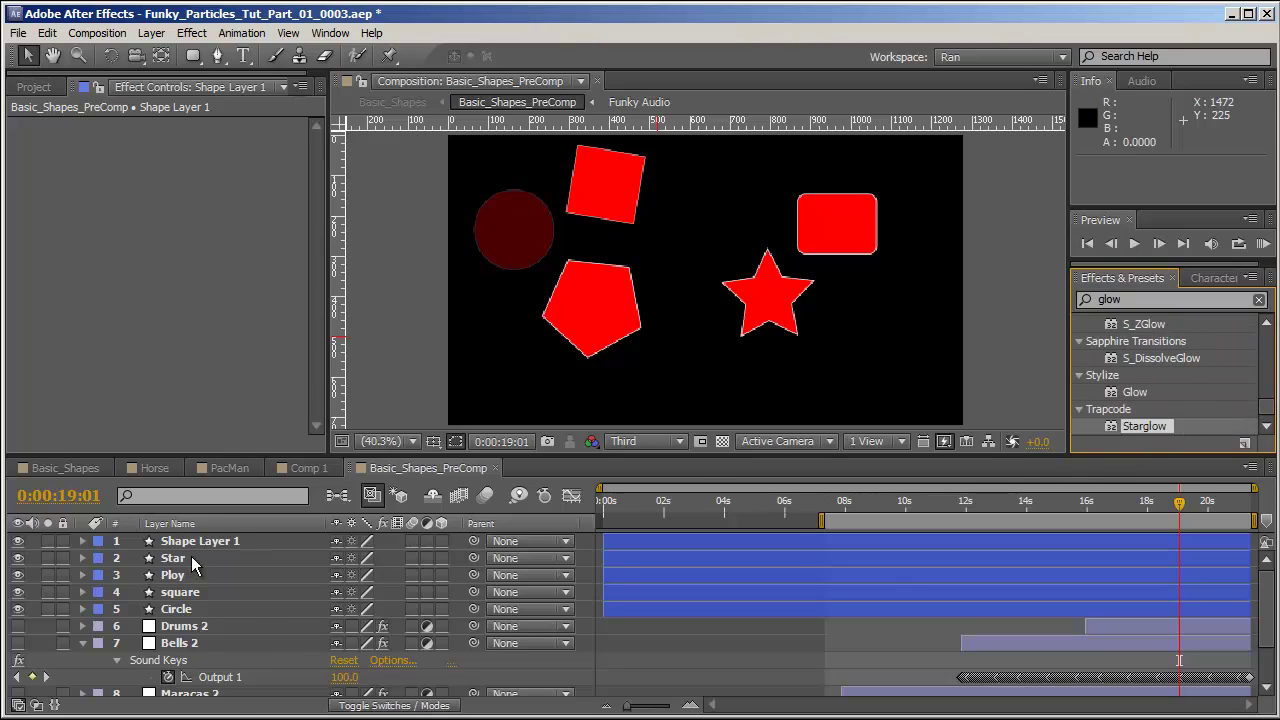
pyautogui.click(218, 541)
pyautogui.doubleClick(1130, 392)
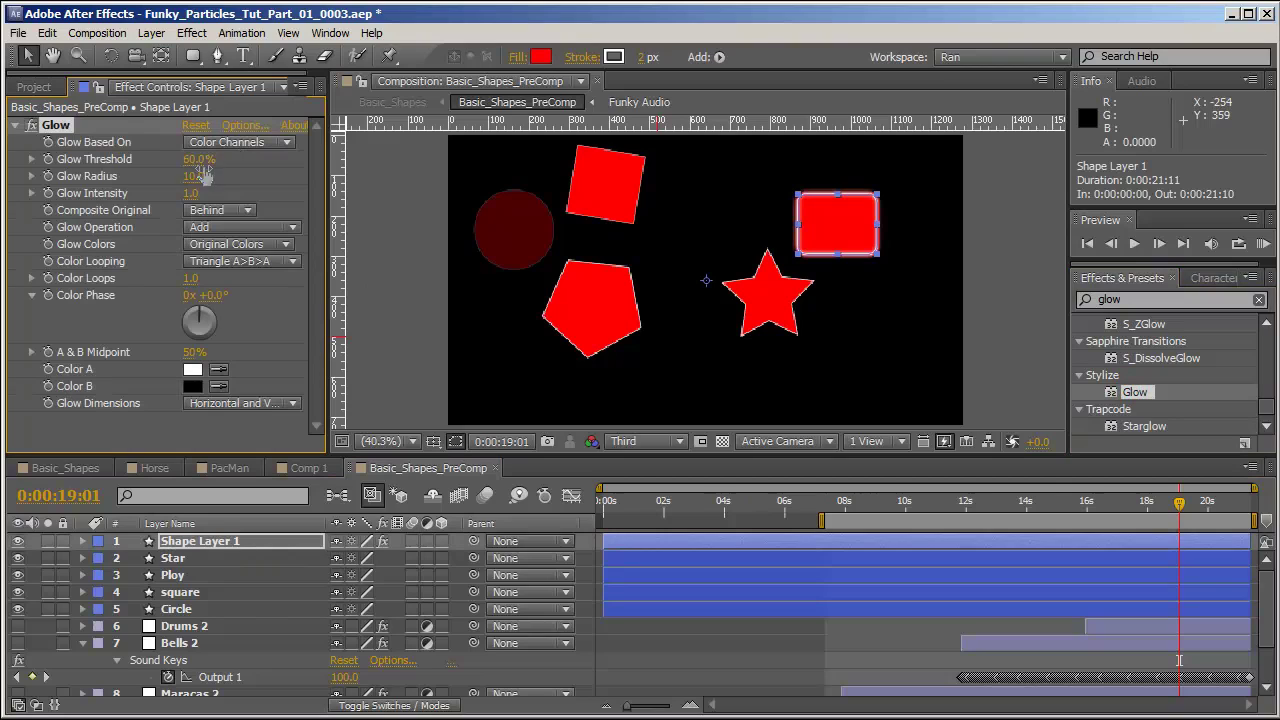
pyautogui.moveTo(197, 159); pyautogui.dragTo(180, 268)
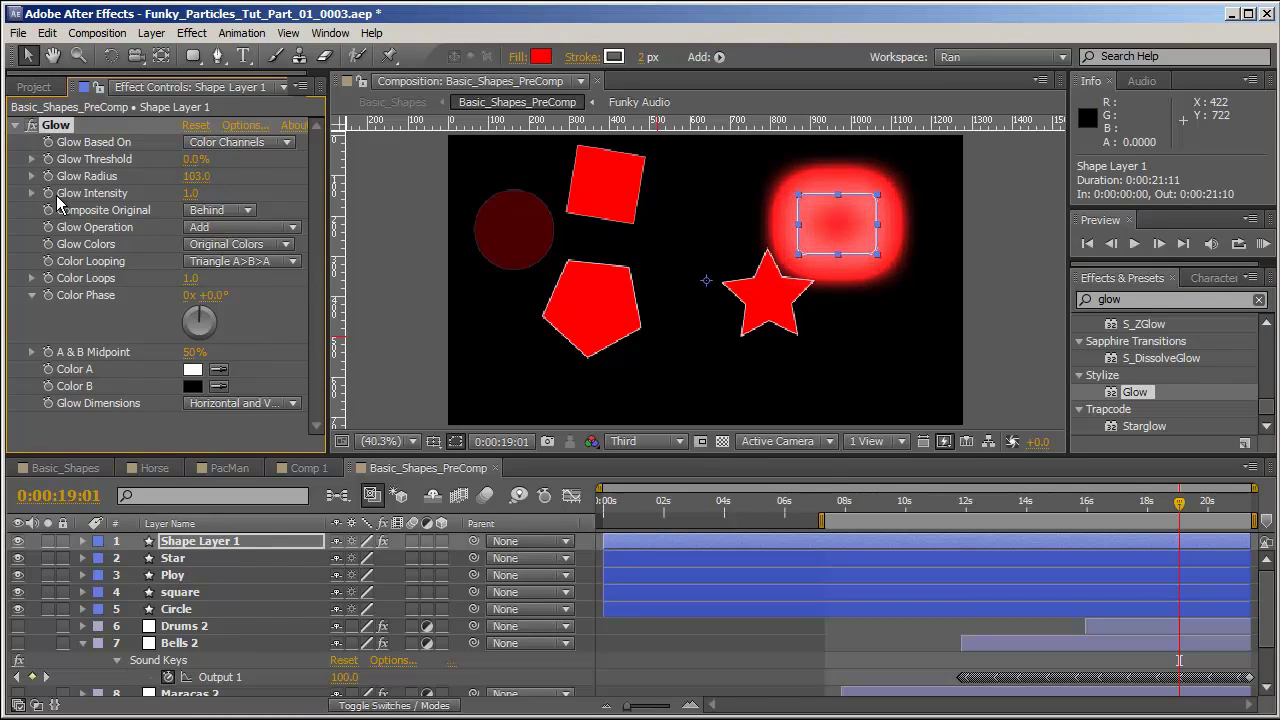
# Step: Link the Glow Intensity expression to Drums 2's Sound Keys Output 2
pyautogui.keyDown('alt'); pyautogui.click(47, 193); pyautogui.keyUp('alt')
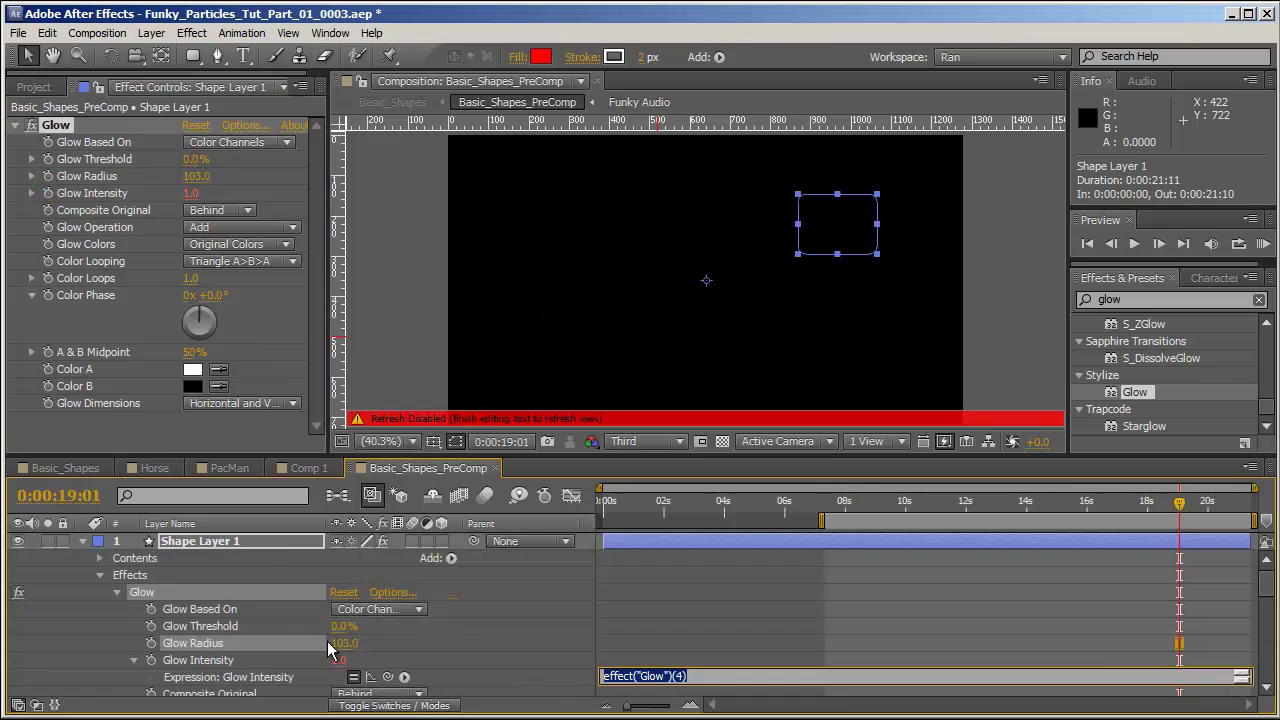
pyautogui.moveTo(388, 683); pyautogui.dragTo(100, 592)
pyautogui.scroll(-5, 206, 674)
pyautogui.scroll(-1, 222, 612)
pyautogui.scroll(-8, 160, 680)
pyautogui.scroll(3, 250, 630)
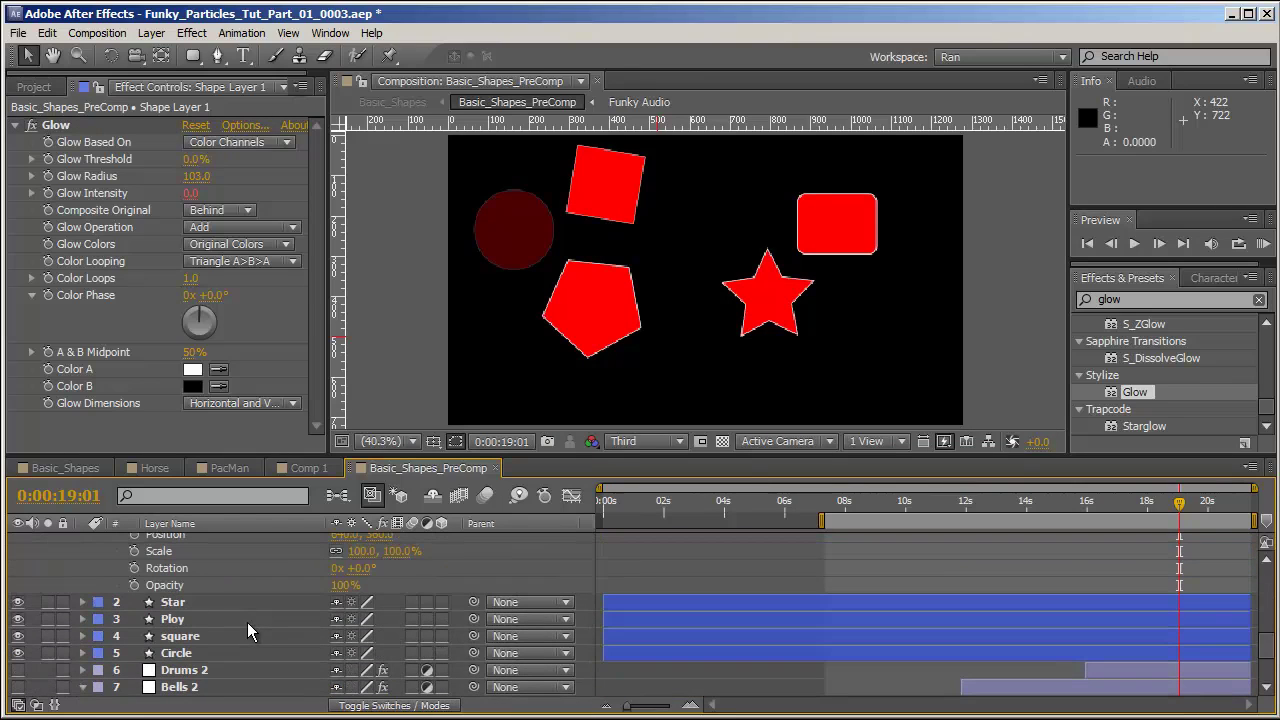
pyautogui.click(185, 670)
pyautogui.scroll(-10, 388, 630)
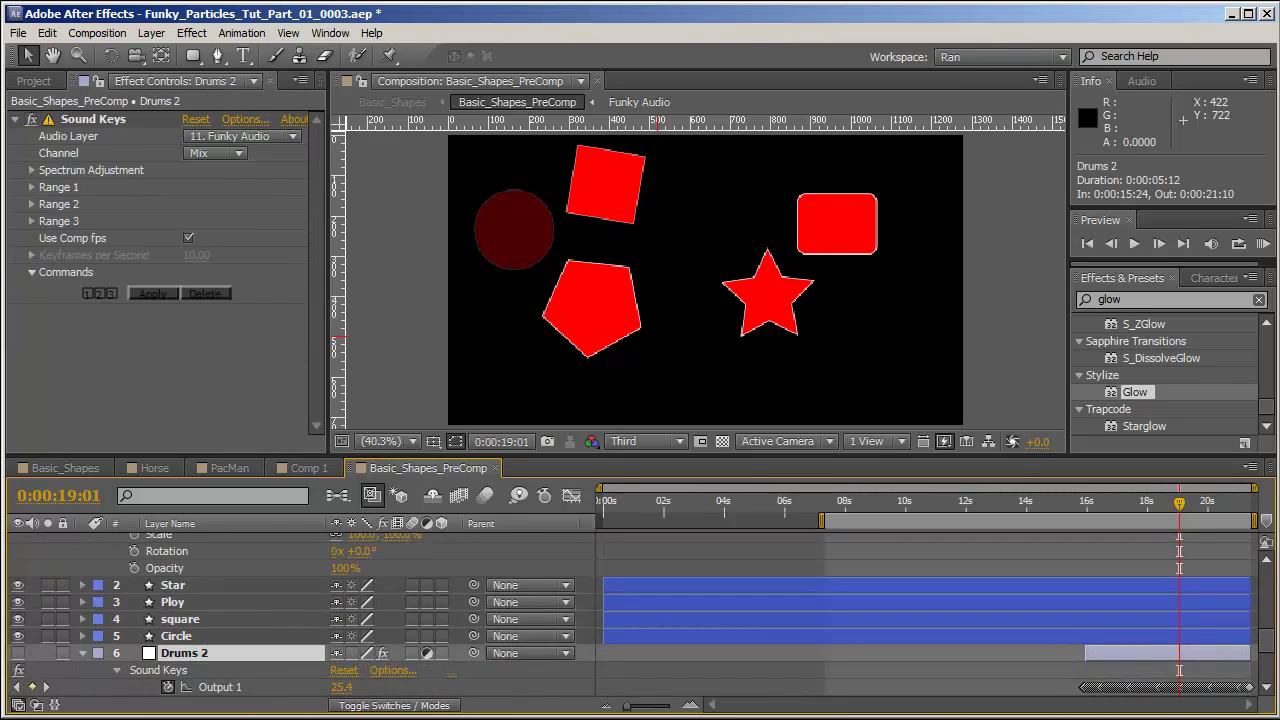
pyautogui.scroll(5, 388, 630)
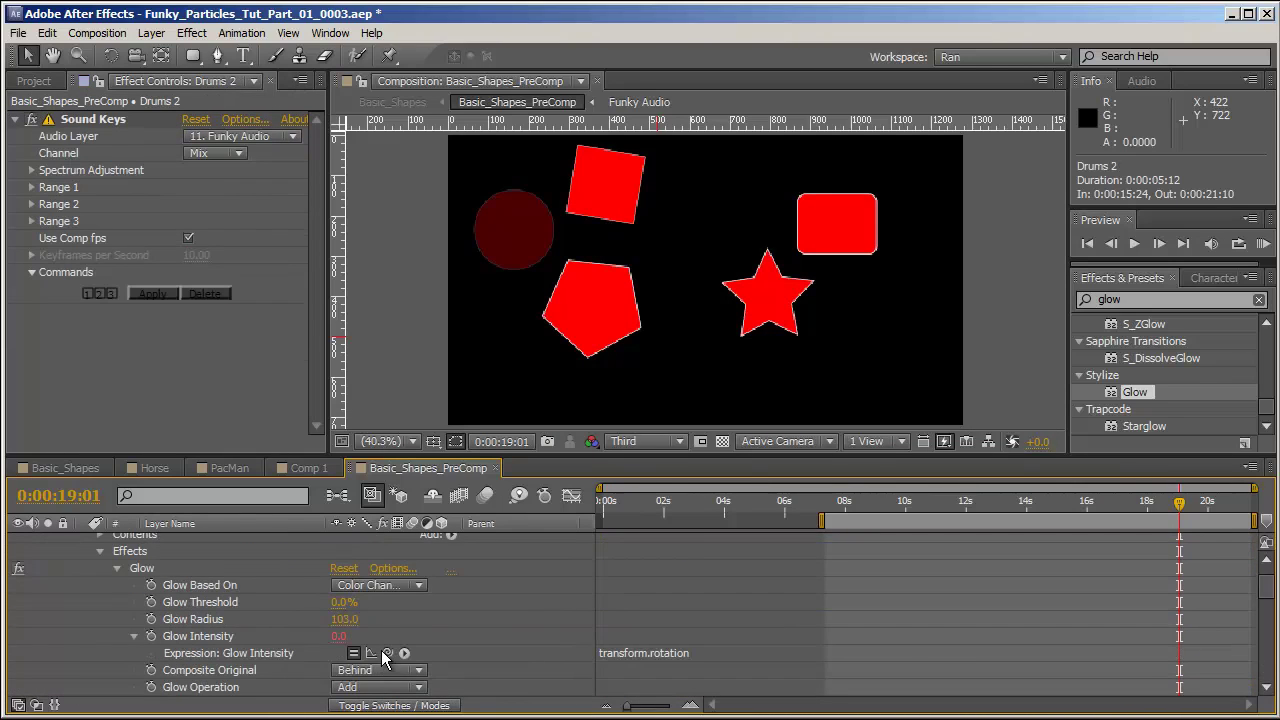
pyautogui.scroll(-10, 300, 650)
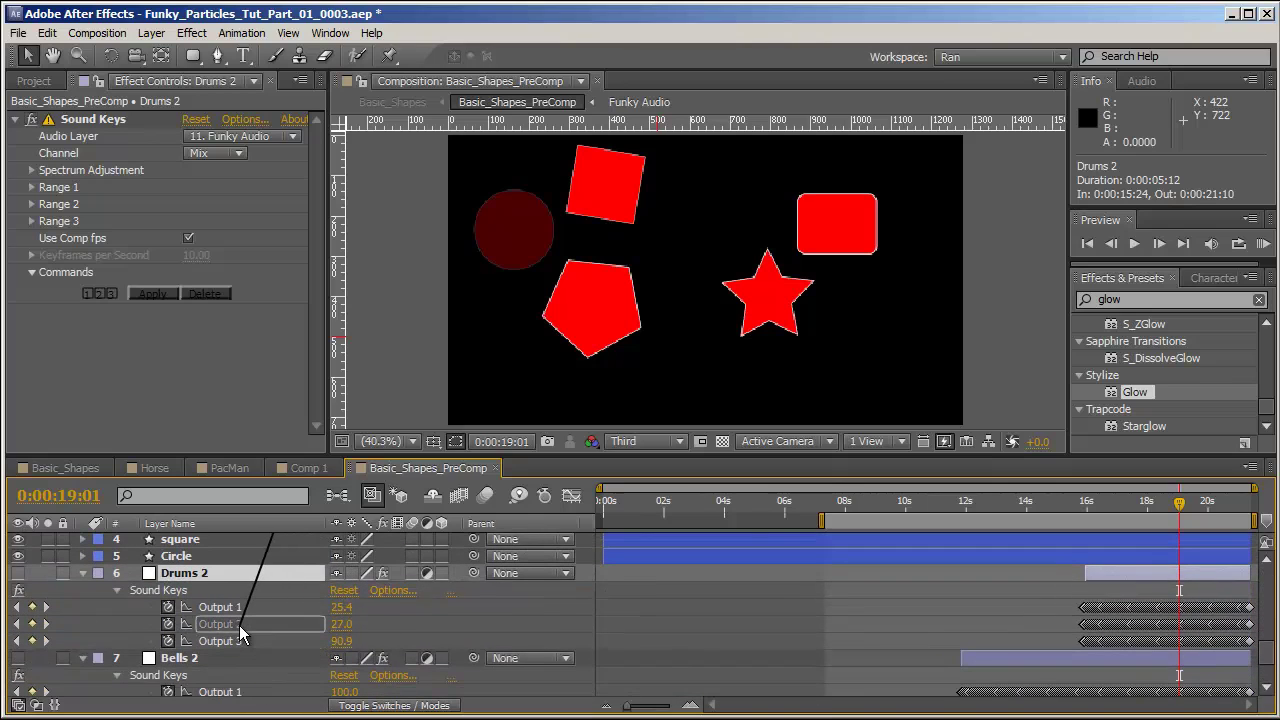
pyautogui.moveTo(240, 635); pyautogui.dragTo(240, 632)
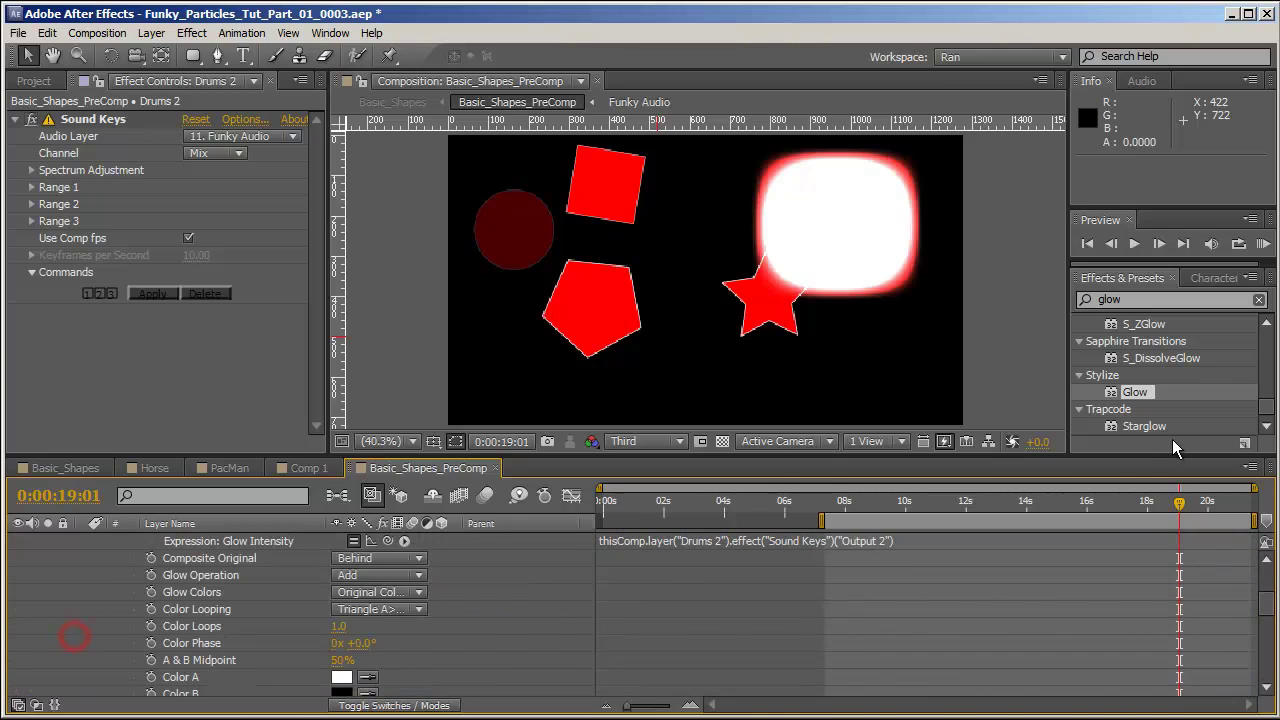
# Step: Preview the glow pulsing with the drums toward 19 seconds and collapse the layer properties
pyautogui.moveTo(1179, 503); pyautogui.dragTo(1114, 520)
pyautogui.press('KP_1')
pyautogui.click(84, 542)
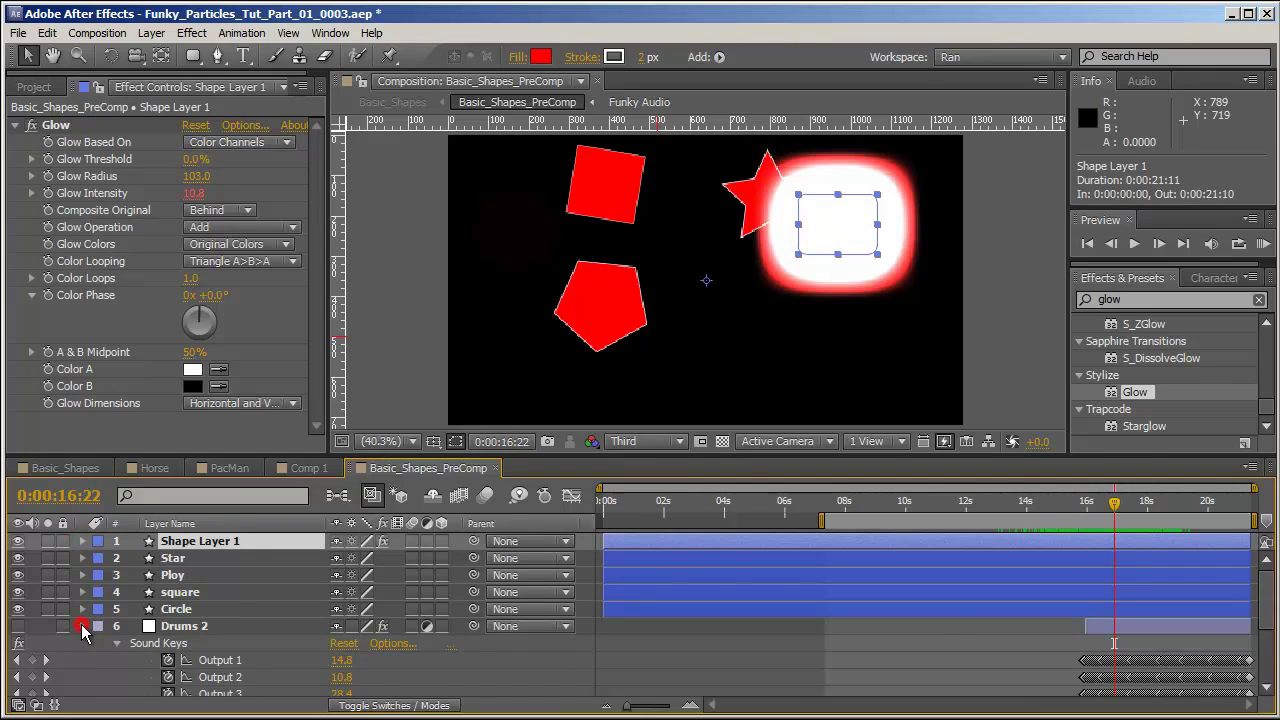
pyautogui.click(82, 626)
pyautogui.click(83, 643)
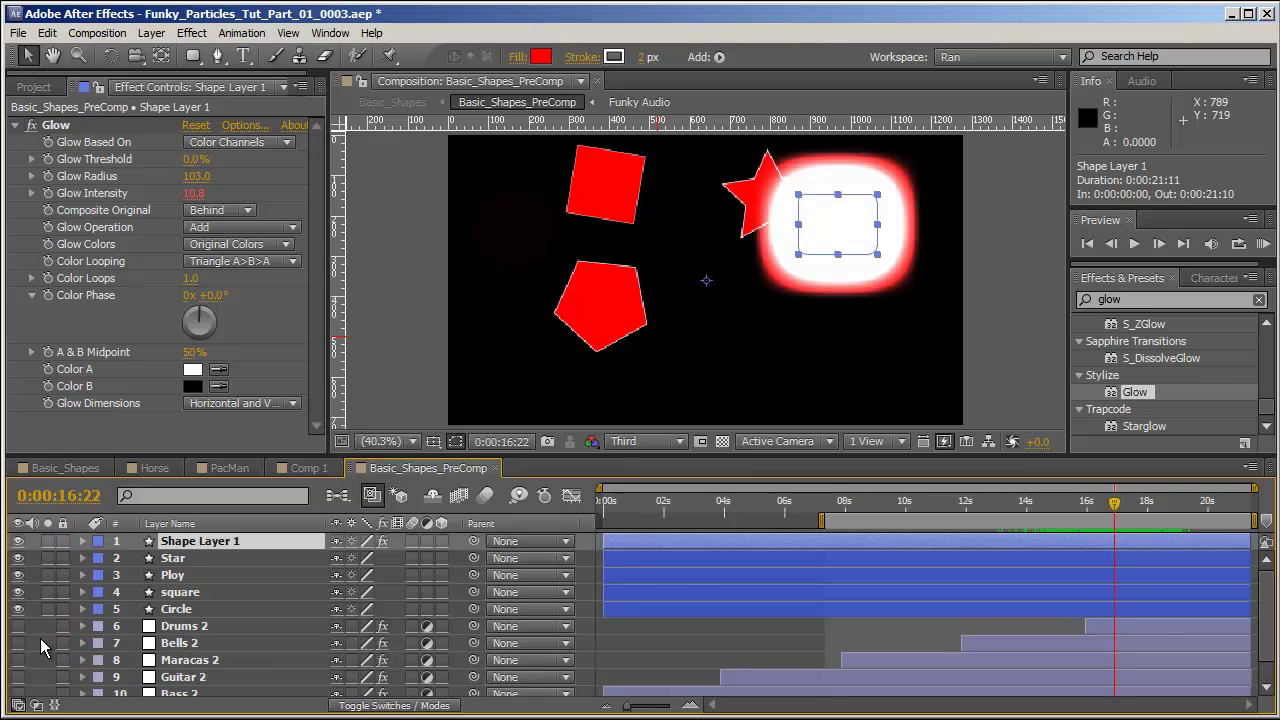
pyautogui.click(40, 638)
pyautogui.moveTo(1134, 503)
pyautogui.mouseDown()
pyautogui.moveTo(1188, 503)
pyautogui.moveTo(1123, 505)
pyautogui.moveTo(1147, 515)
pyautogui.mouseUp()
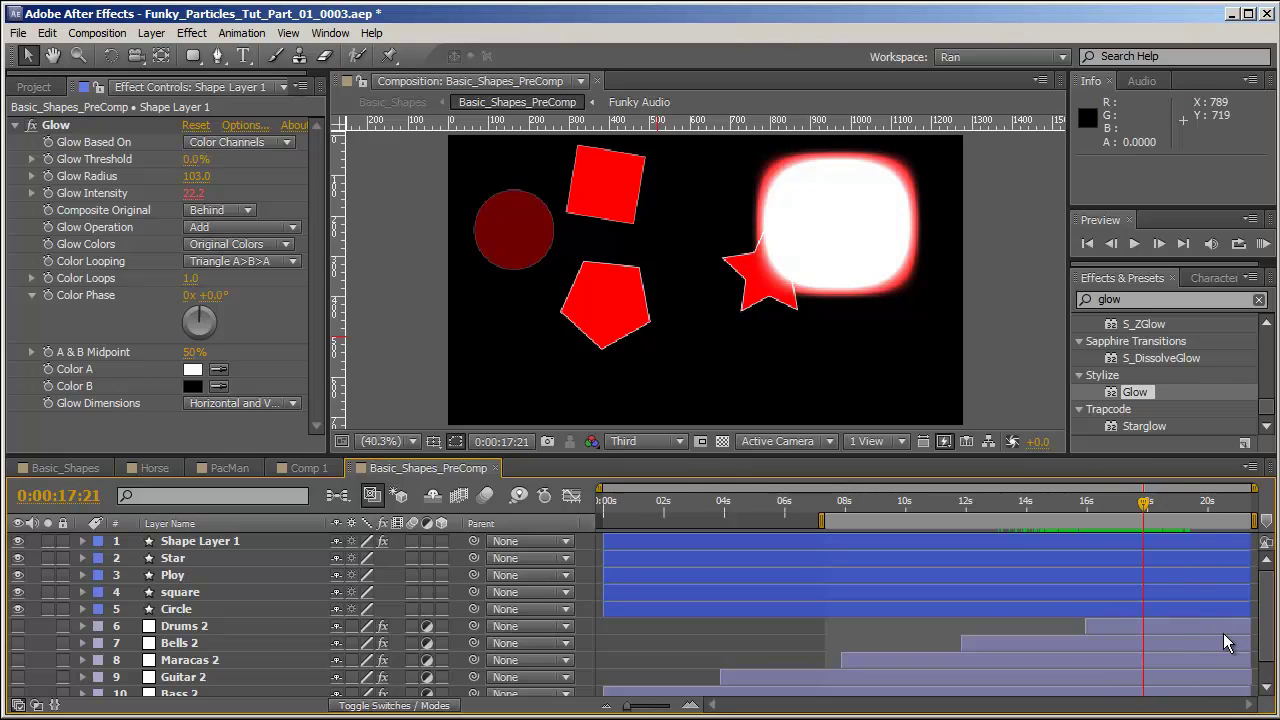
# Step: Scrub through the PacMan animation, then open the Horse composition and scrub its footage
pyautogui.click(226, 476)
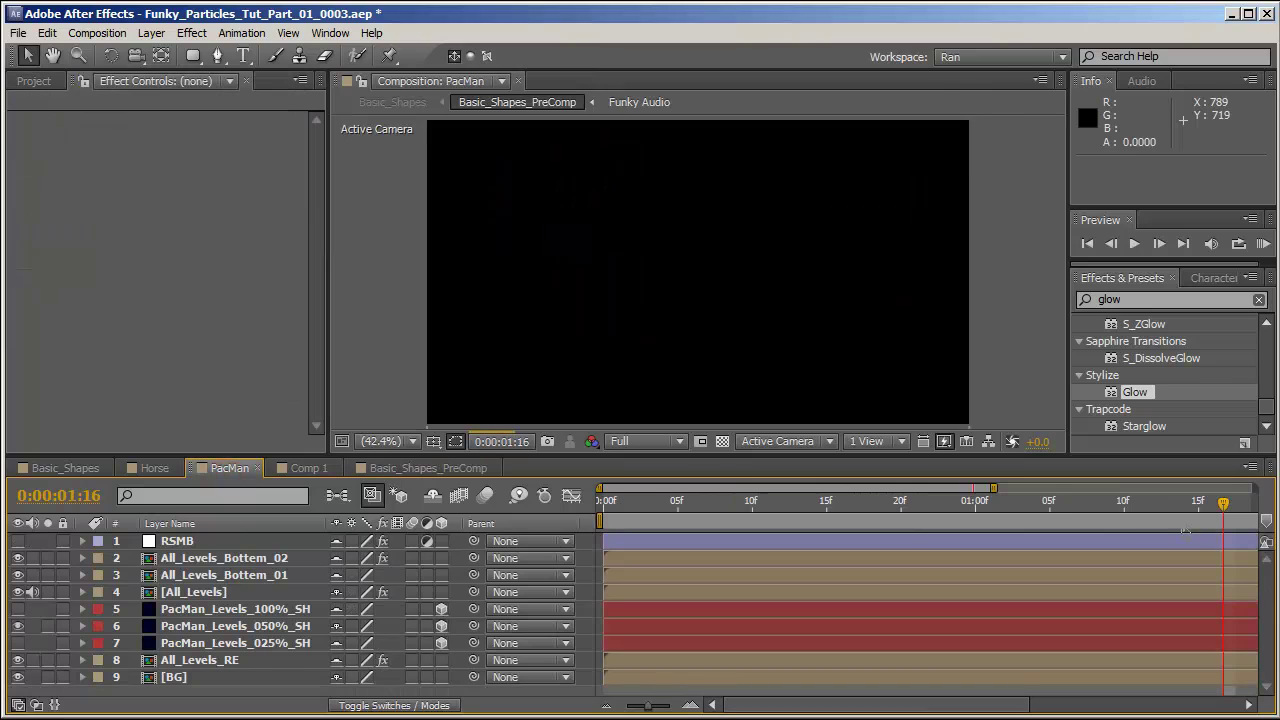
pyautogui.moveTo(1024, 504)
pyautogui.mouseDown()
pyautogui.moveTo(815, 515)
pyautogui.moveTo(1012, 510)
pyautogui.mouseUp()
pyautogui.click(155, 468)
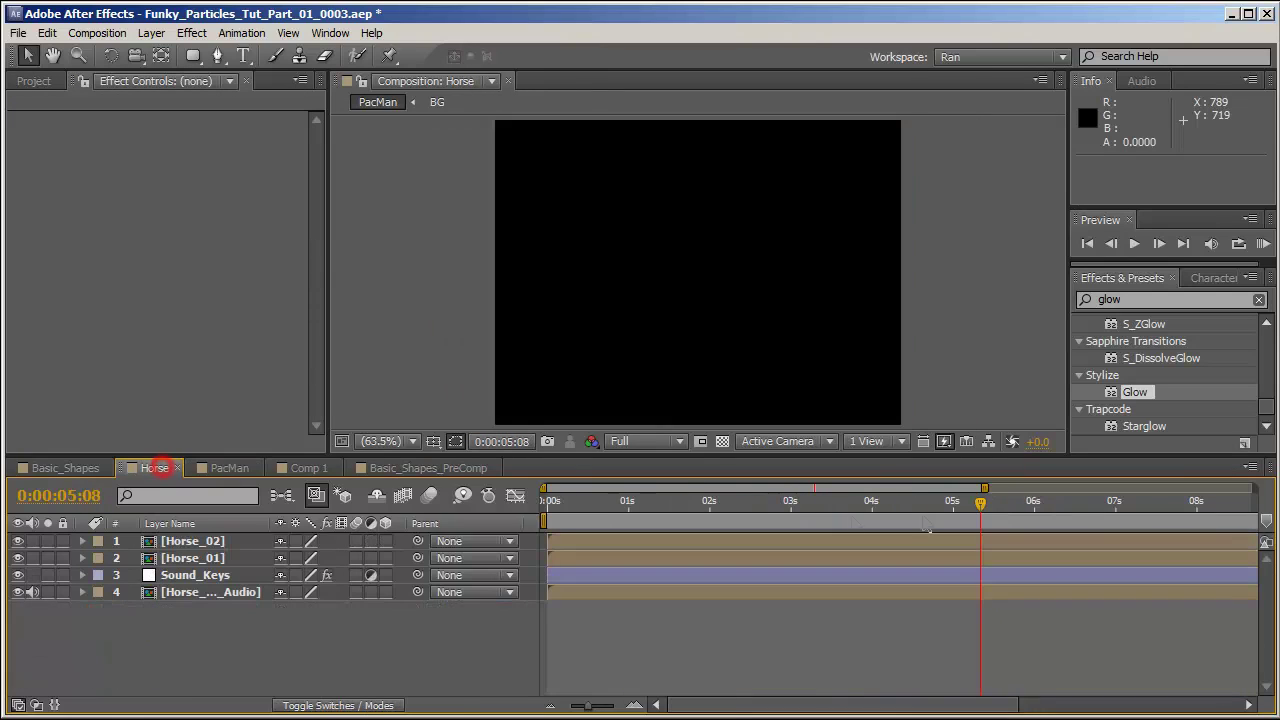
pyautogui.click(899, 504)
pyautogui.moveTo(754, 515)
pyautogui.mouseDown()
pyautogui.moveTo(664, 519)
pyautogui.moveTo(768, 506)
pyautogui.mouseUp()
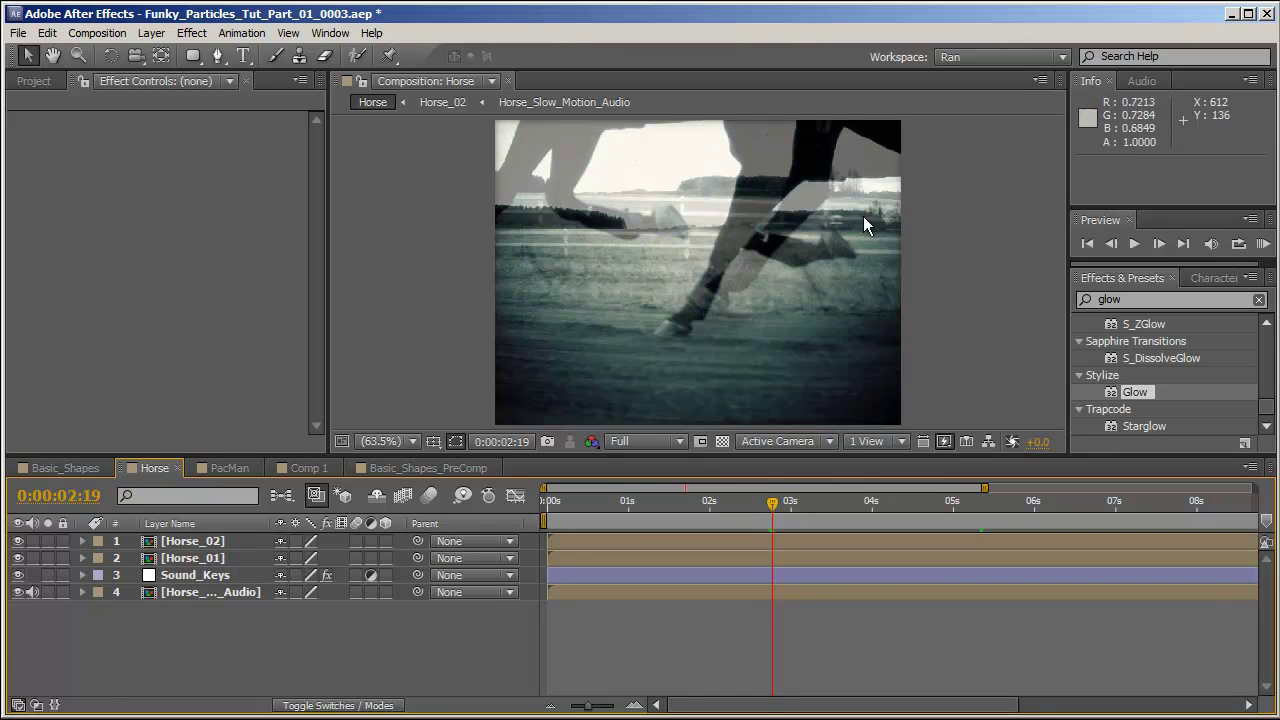